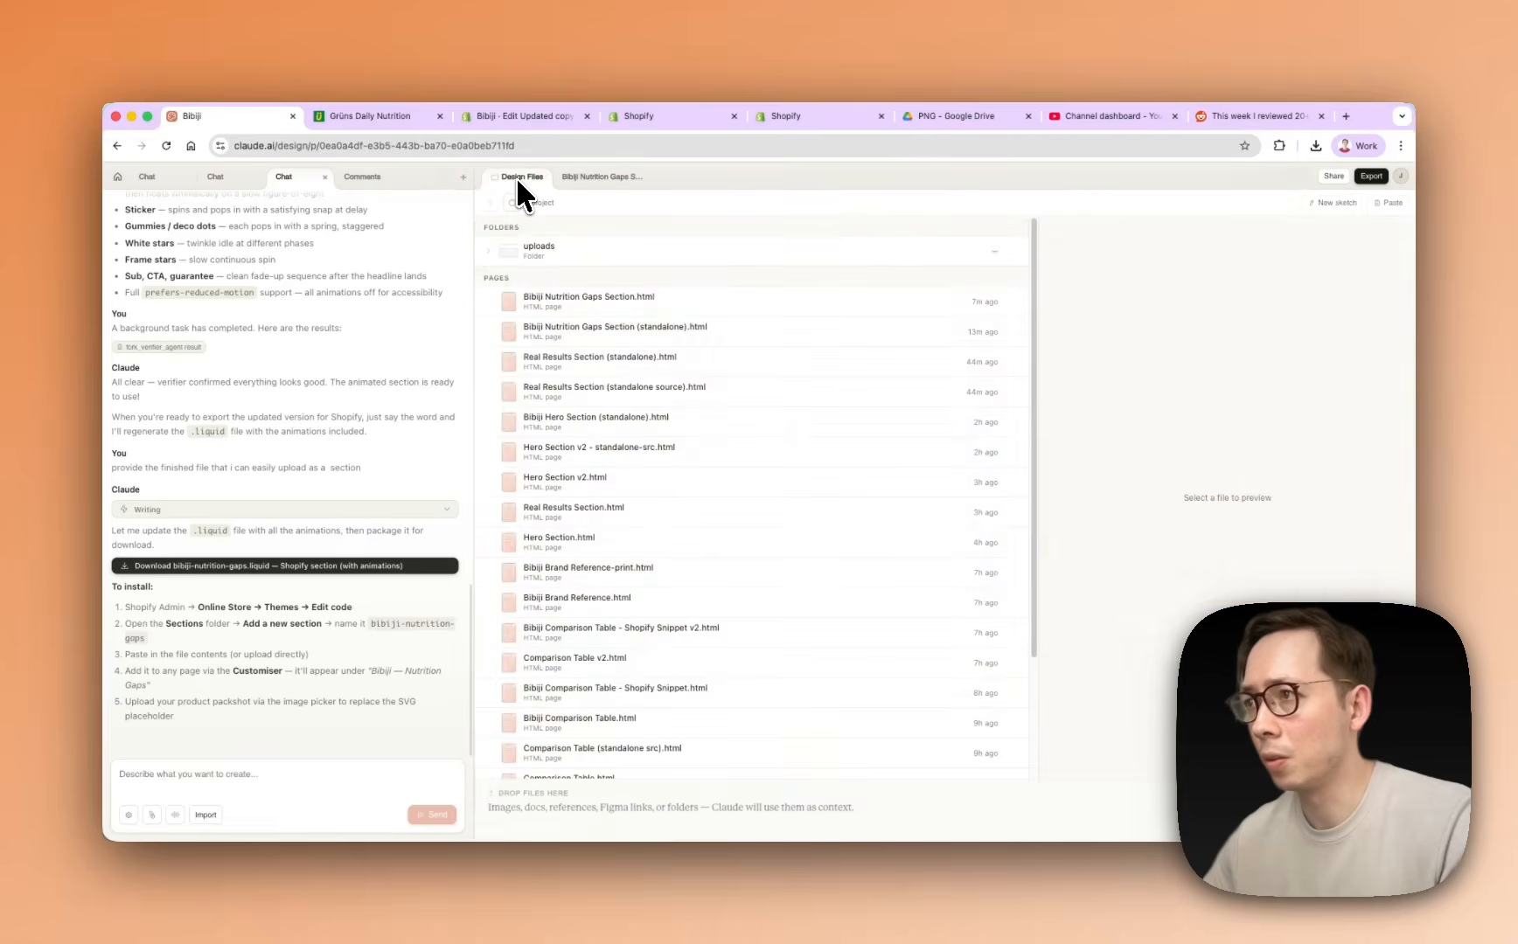
Preview the Bibiji Nutrition Gaps Section, Bibiji Comparison Table - Shopify Snippet v2 and Real Results Section (standalone) pages in the project files
{"action": "left_click", "coordinate": [552, 298]}
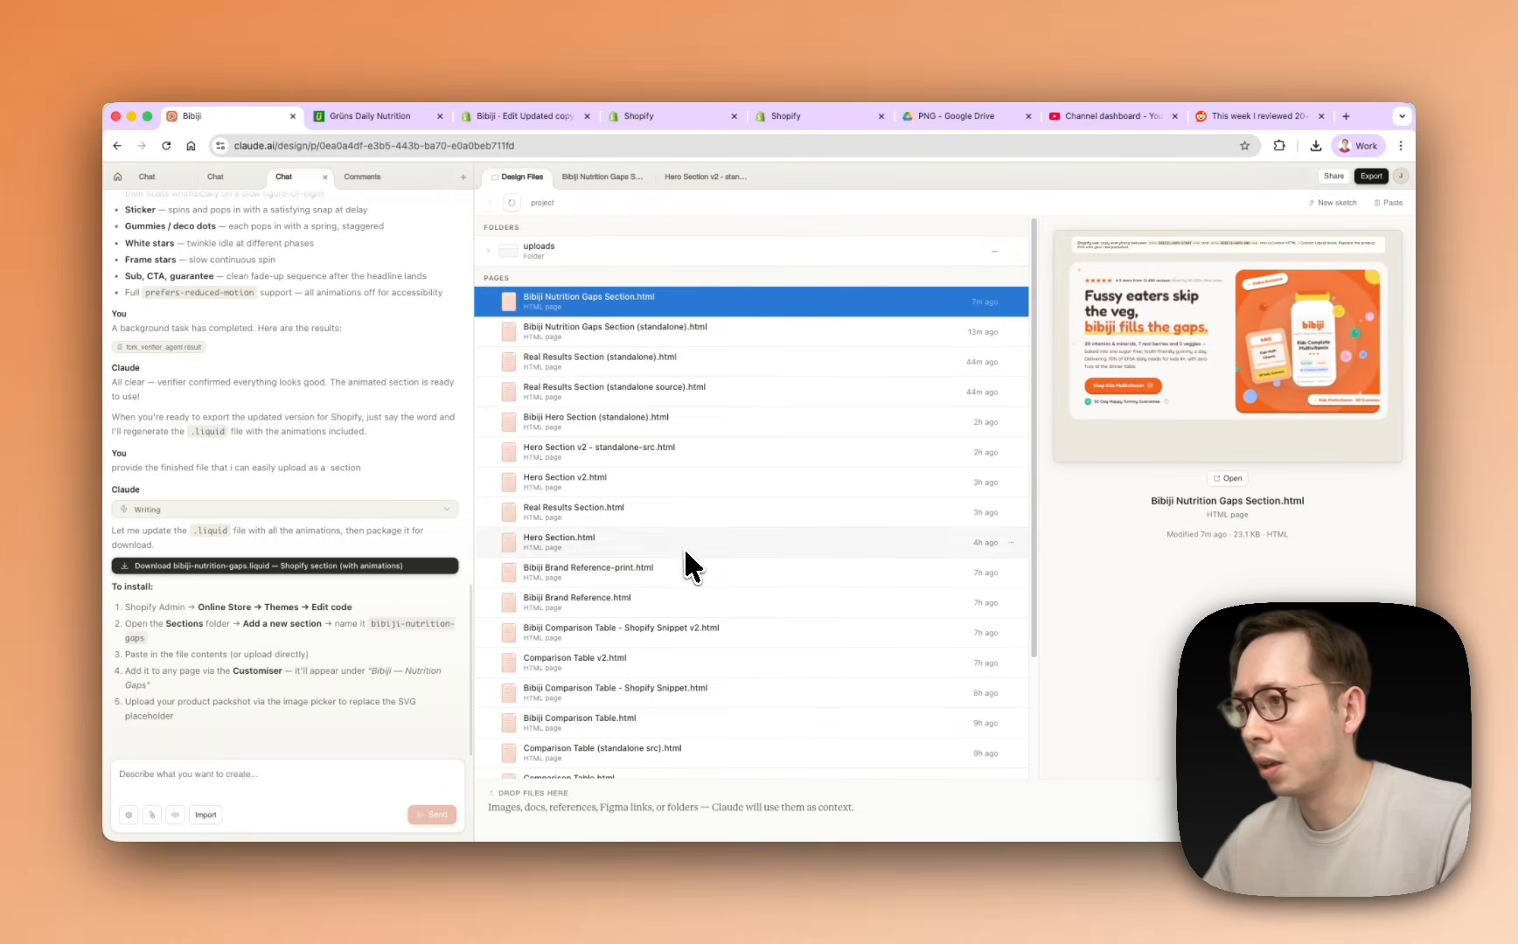
{"action": "left_click", "coordinate": [689, 629]}
{"action": "scroll", "coordinate": [839, 664], "scroll_direction": "down", "scroll_amount": 1}
{"action": "scroll", "coordinate": [839, 652], "scroll_direction": "down", "scroll_amount": 2}
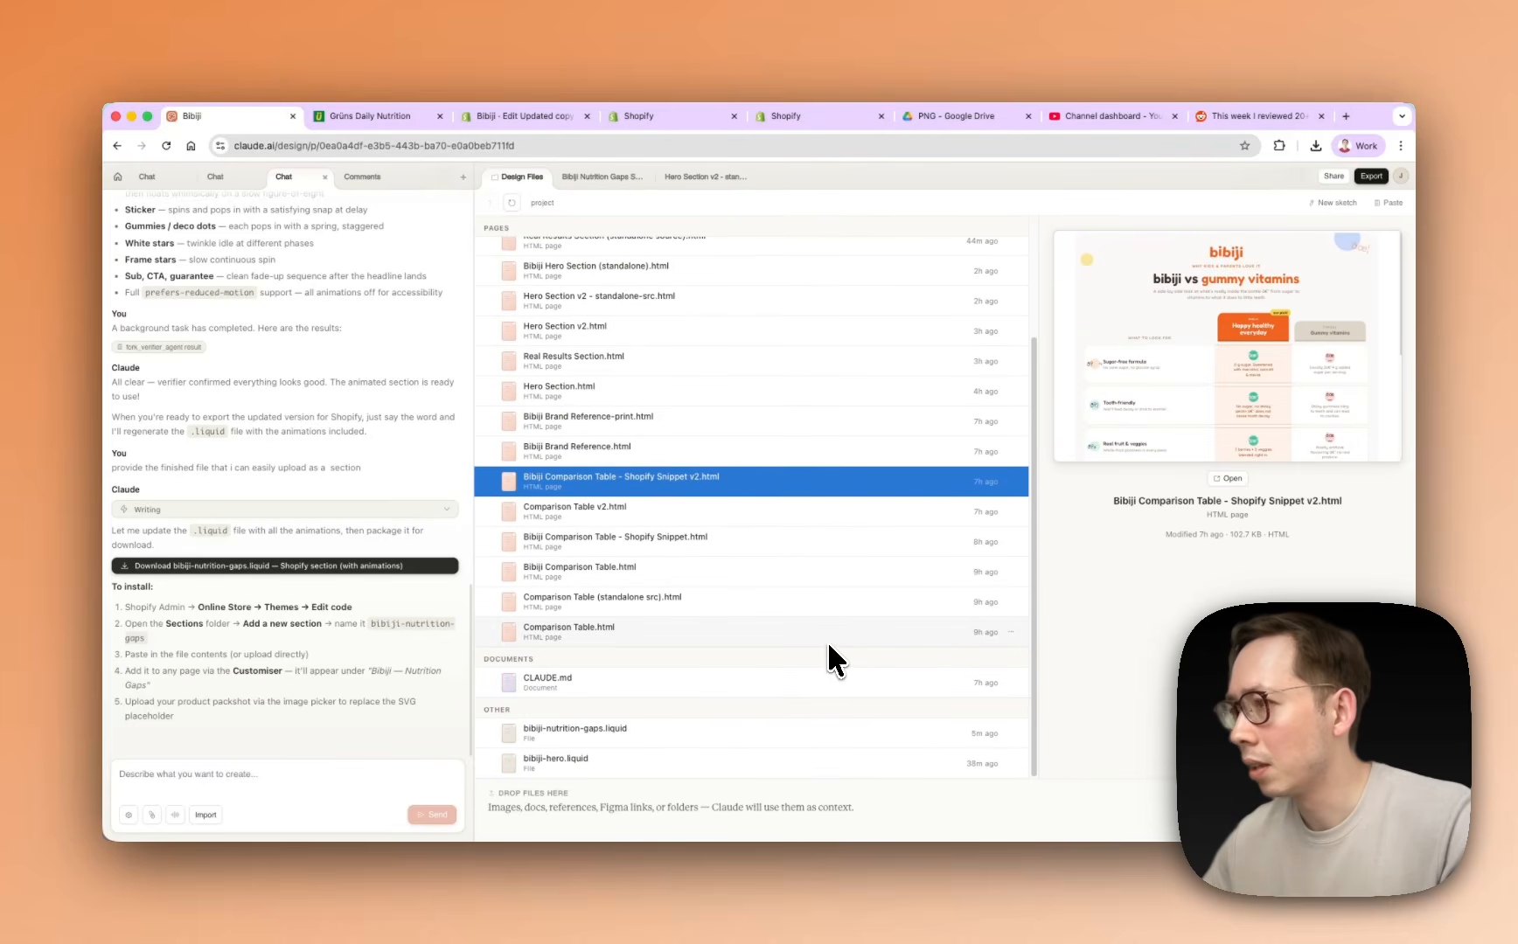
{"action": "scroll", "coordinate": [823, 600], "scroll_direction": "up", "scroll_amount": 3}
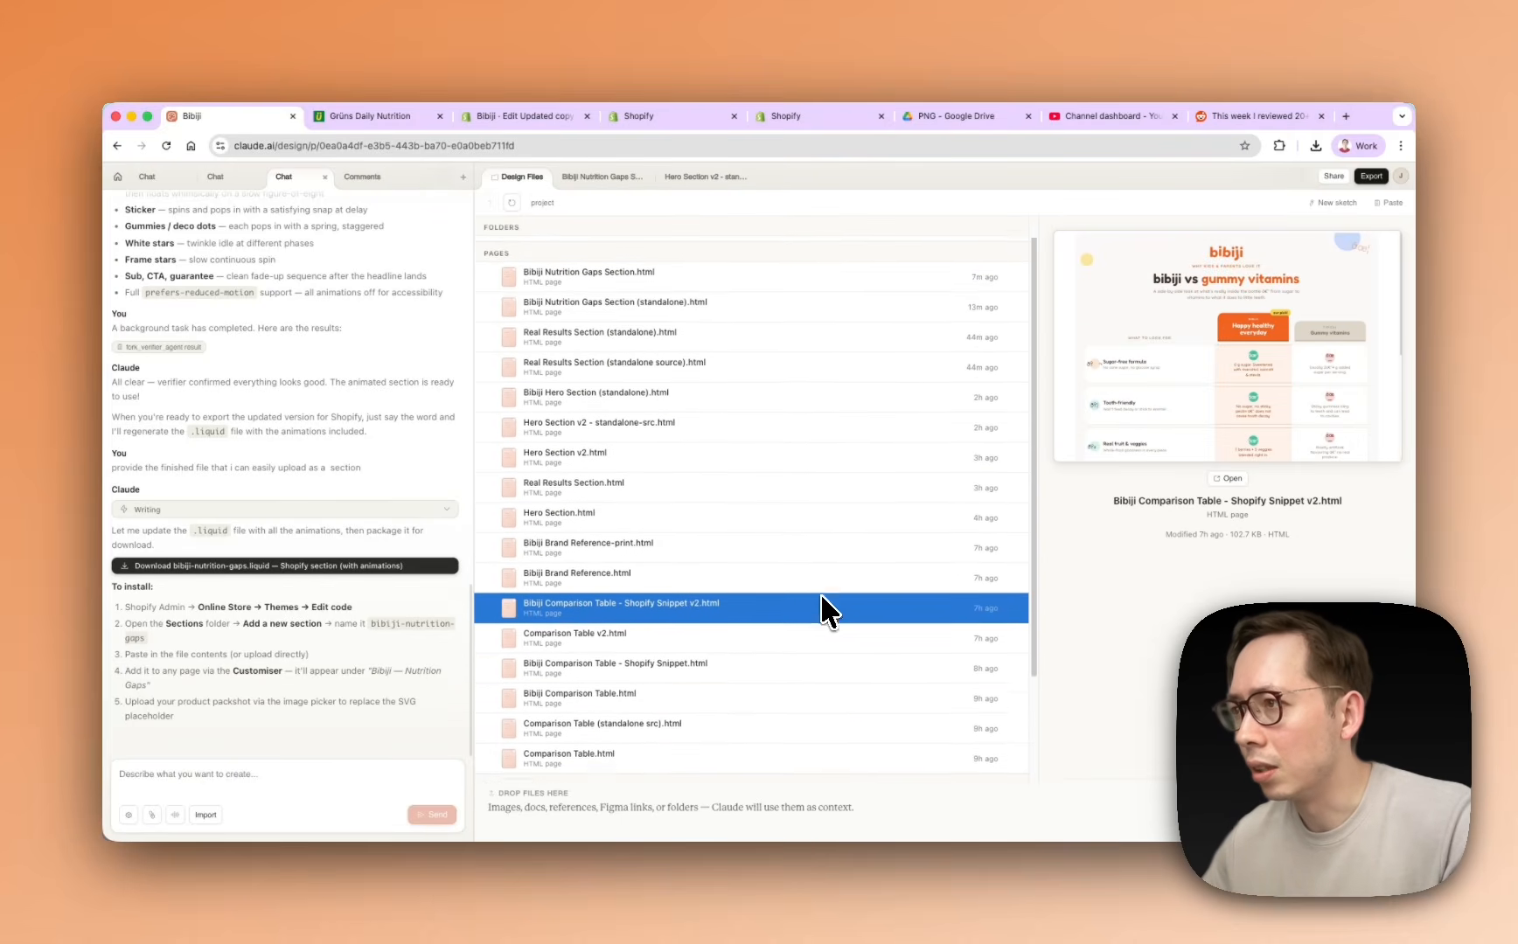
{"action": "left_click", "coordinate": [722, 366]}
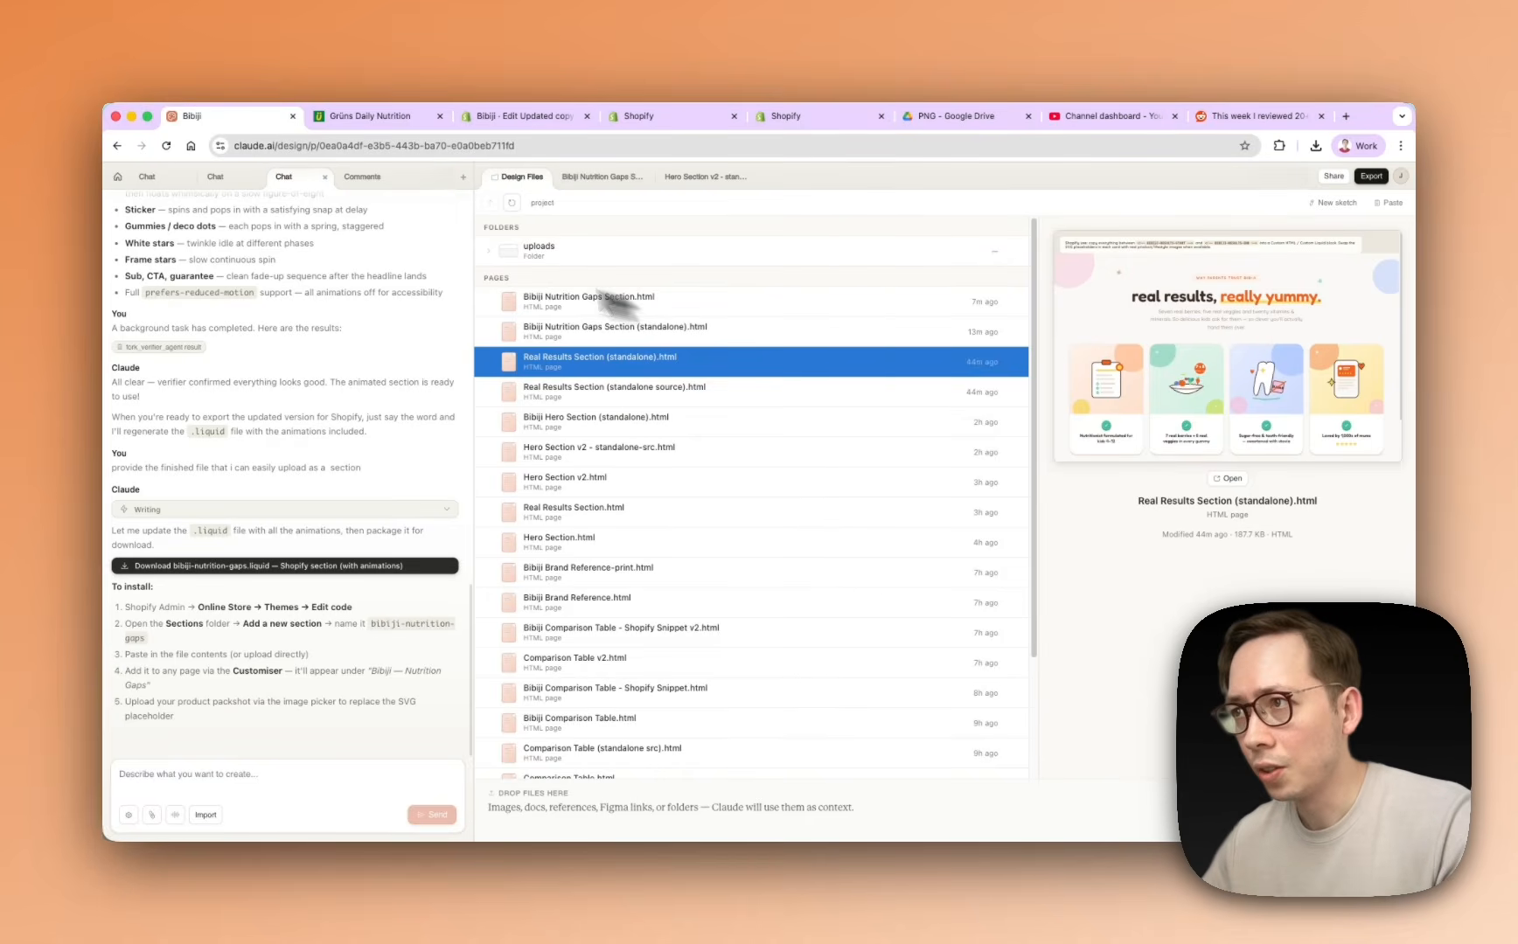
{"action": "left_click", "coordinate": [464, 176]}
{"action": "left_click", "coordinate": [489, 203]}
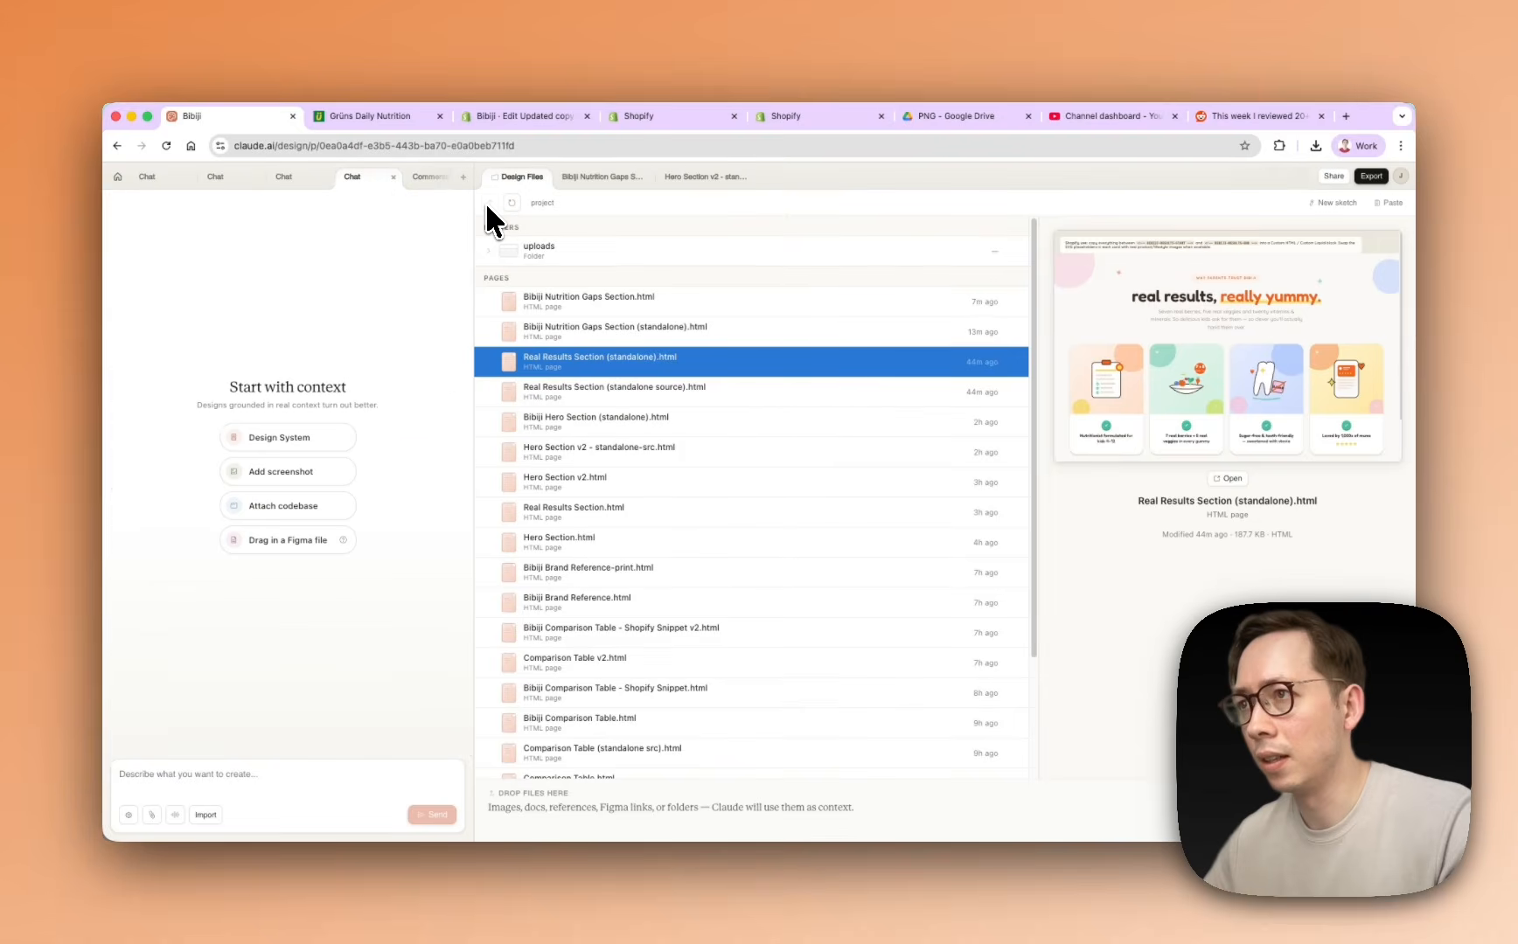
{"action": "left_click", "coordinate": [116, 177]}
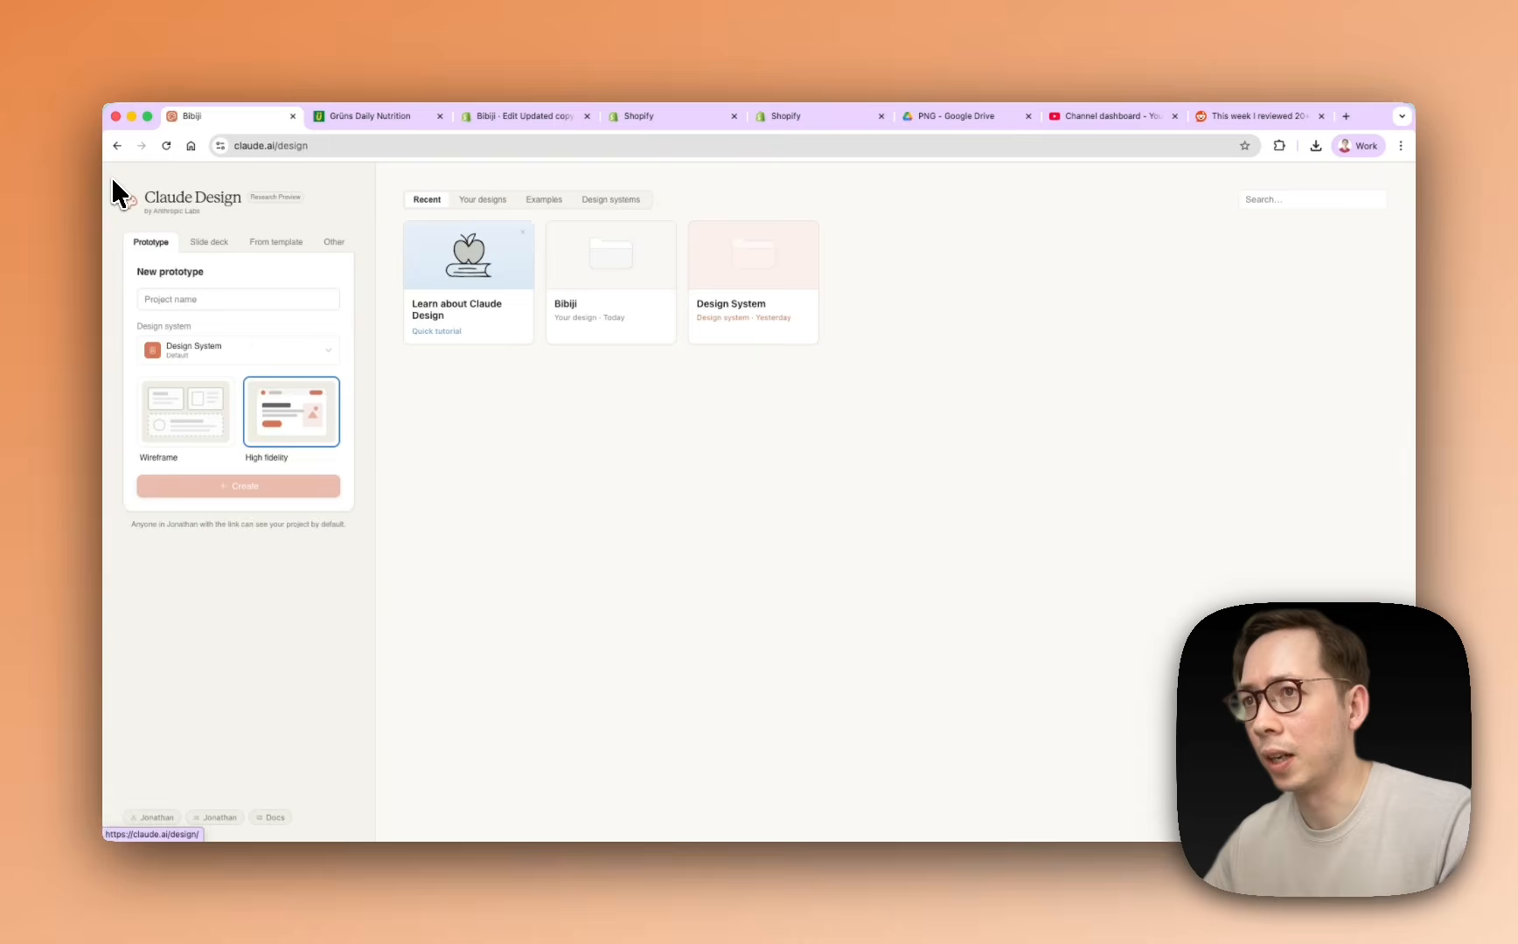
{"action": "left_click", "coordinate": [175, 300]}
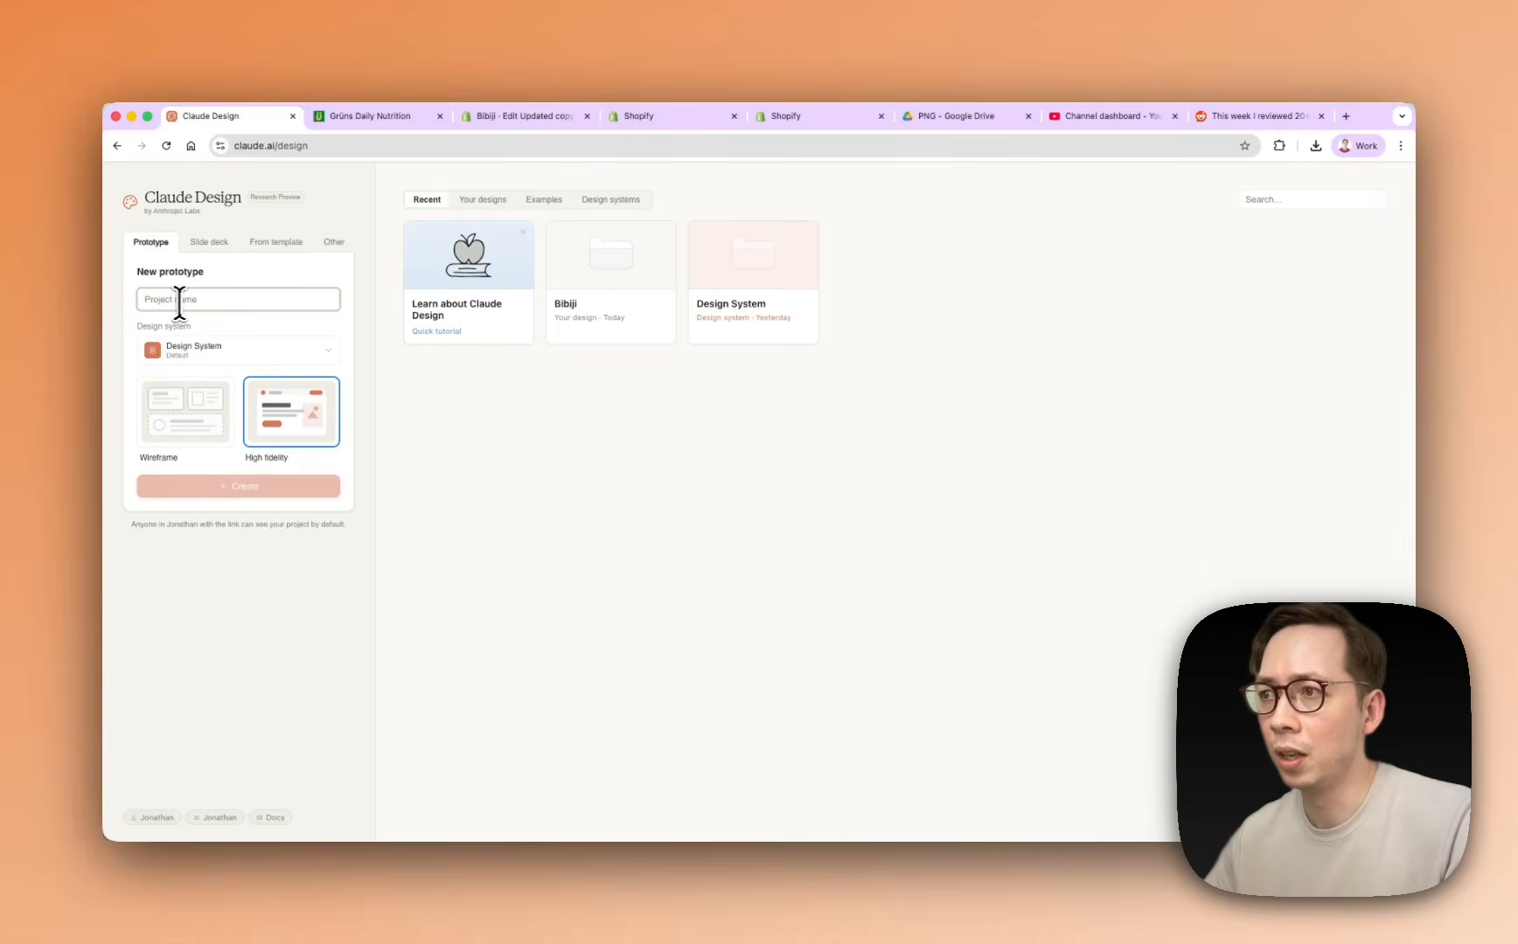
{"action": "type", "text": "Bibiji Demo"}
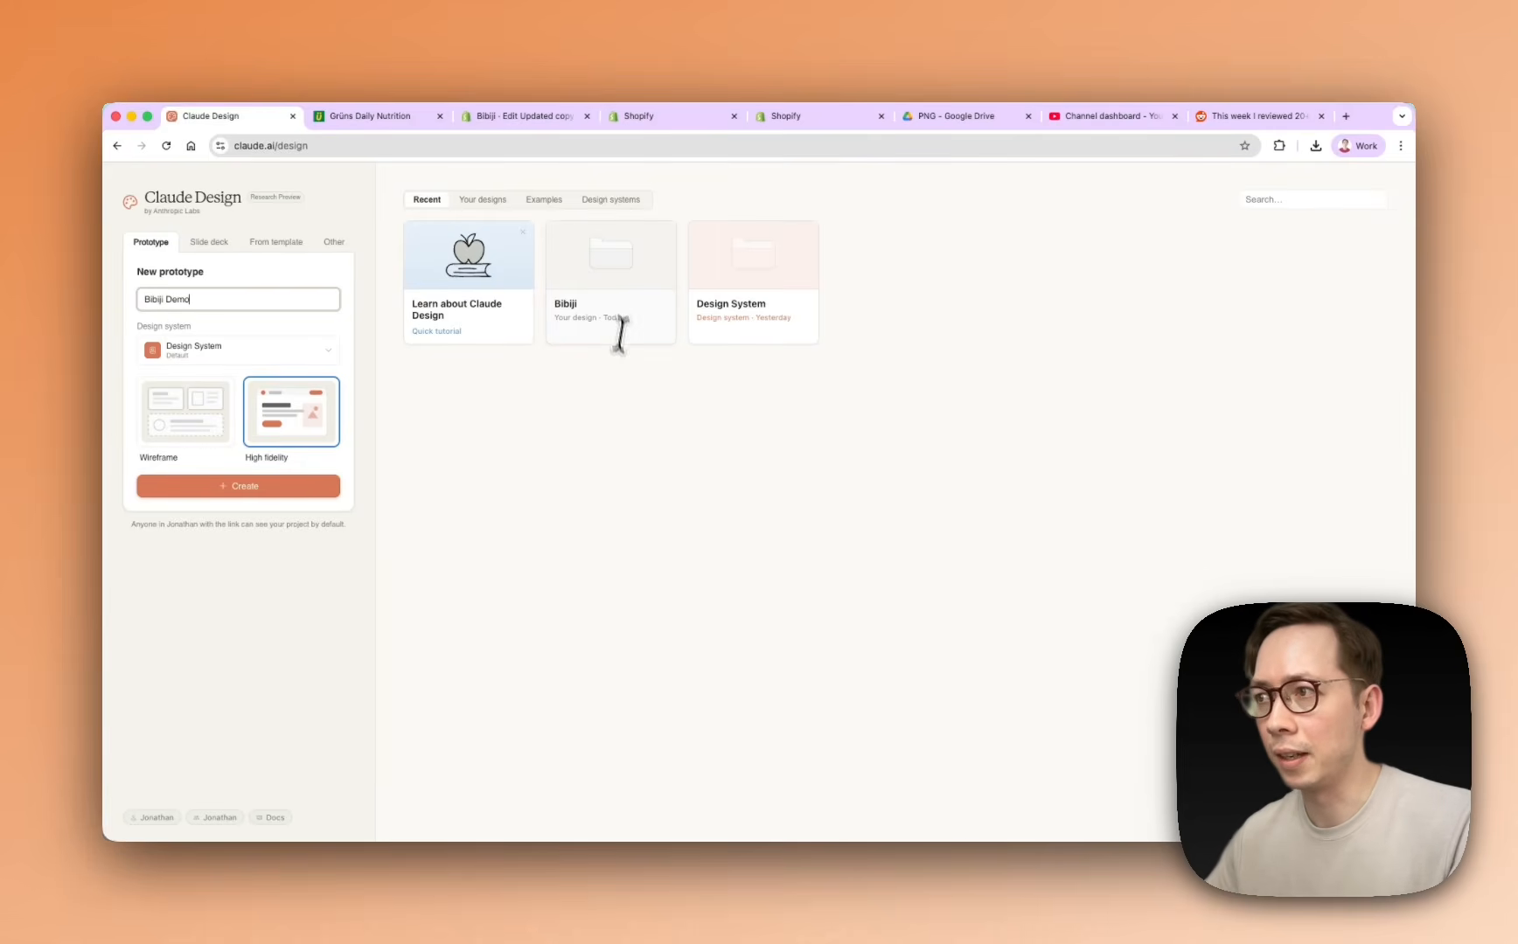
{"action": "left_click", "coordinate": [595, 273]}
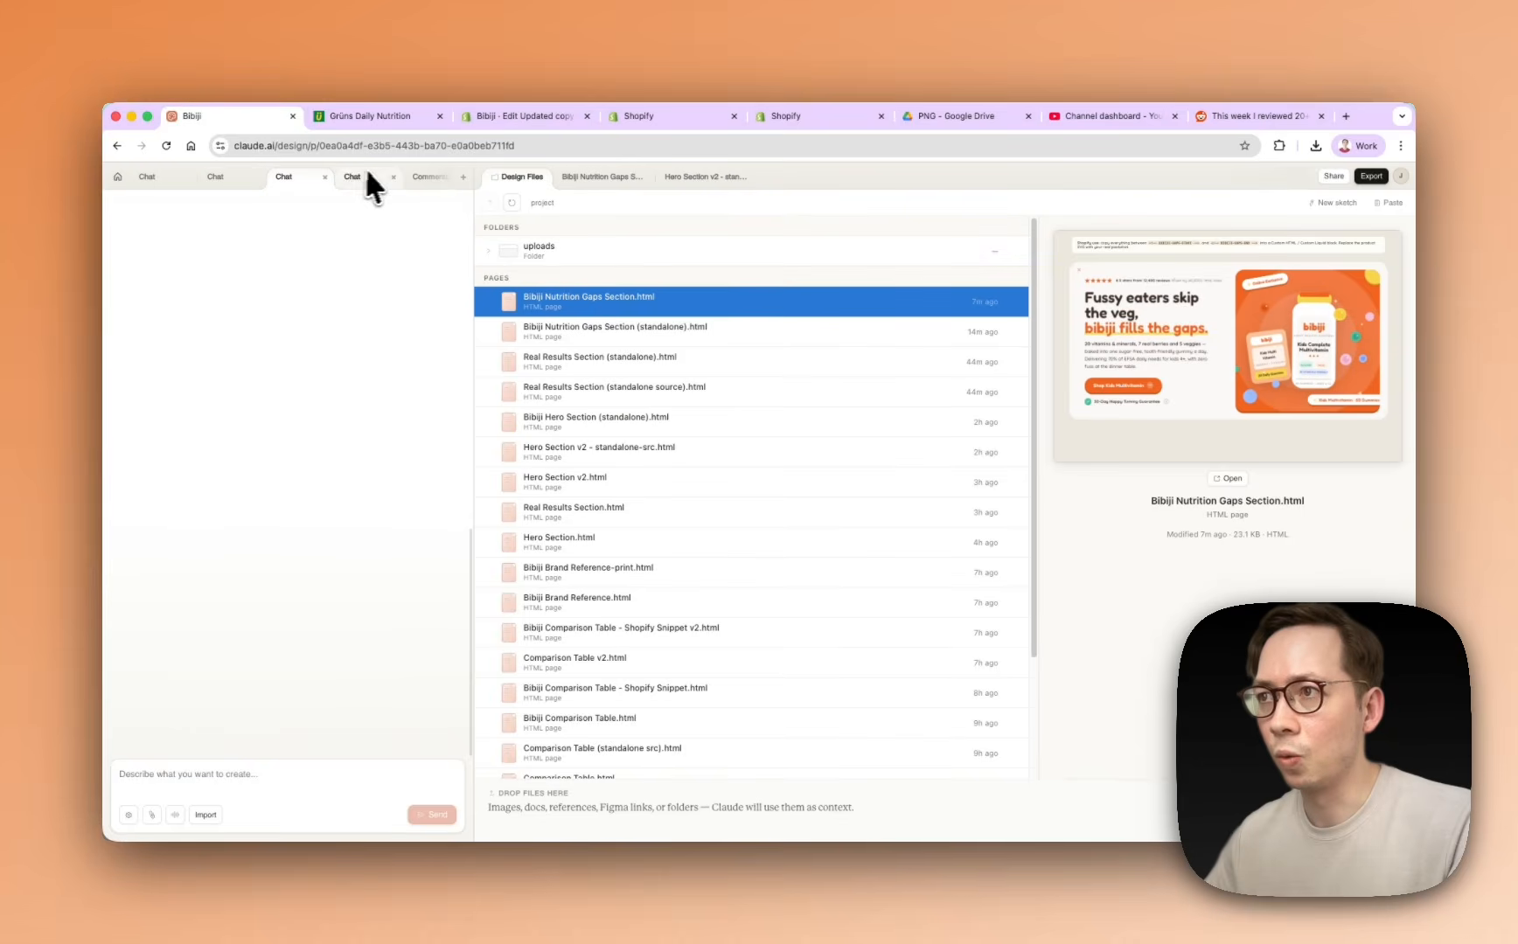
Close the extra chats in the Bibiji project and start a new chat
{"action": "left_click", "coordinate": [324, 177]}
{"action": "left_click", "coordinate": [323, 176]}
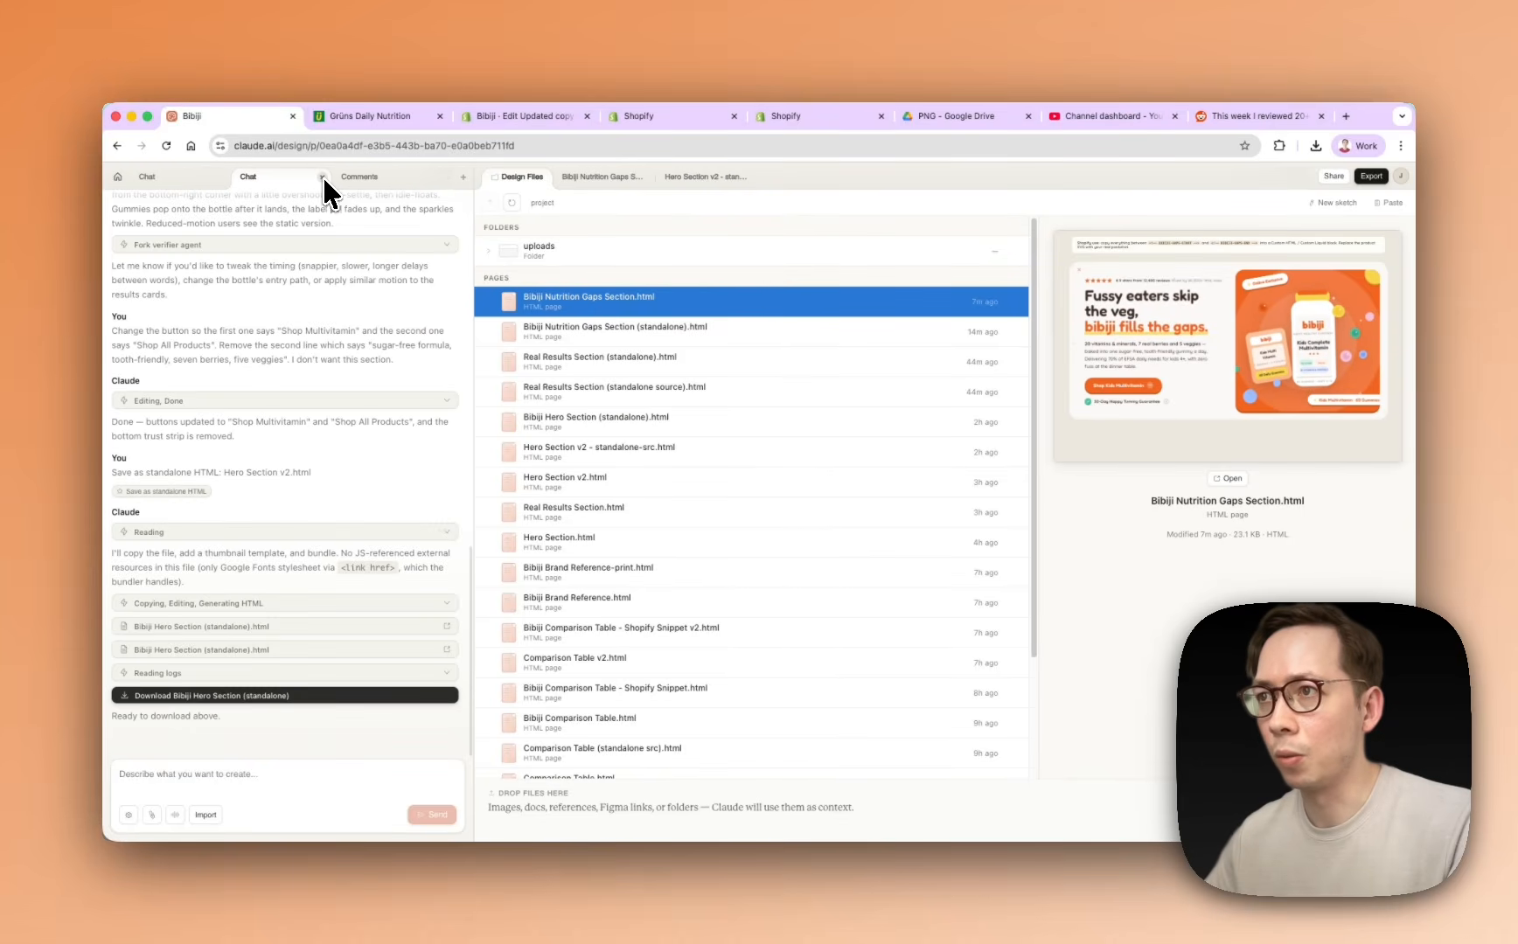
{"action": "left_click", "coordinate": [322, 176]}
{"action": "left_click", "coordinate": [464, 177]}
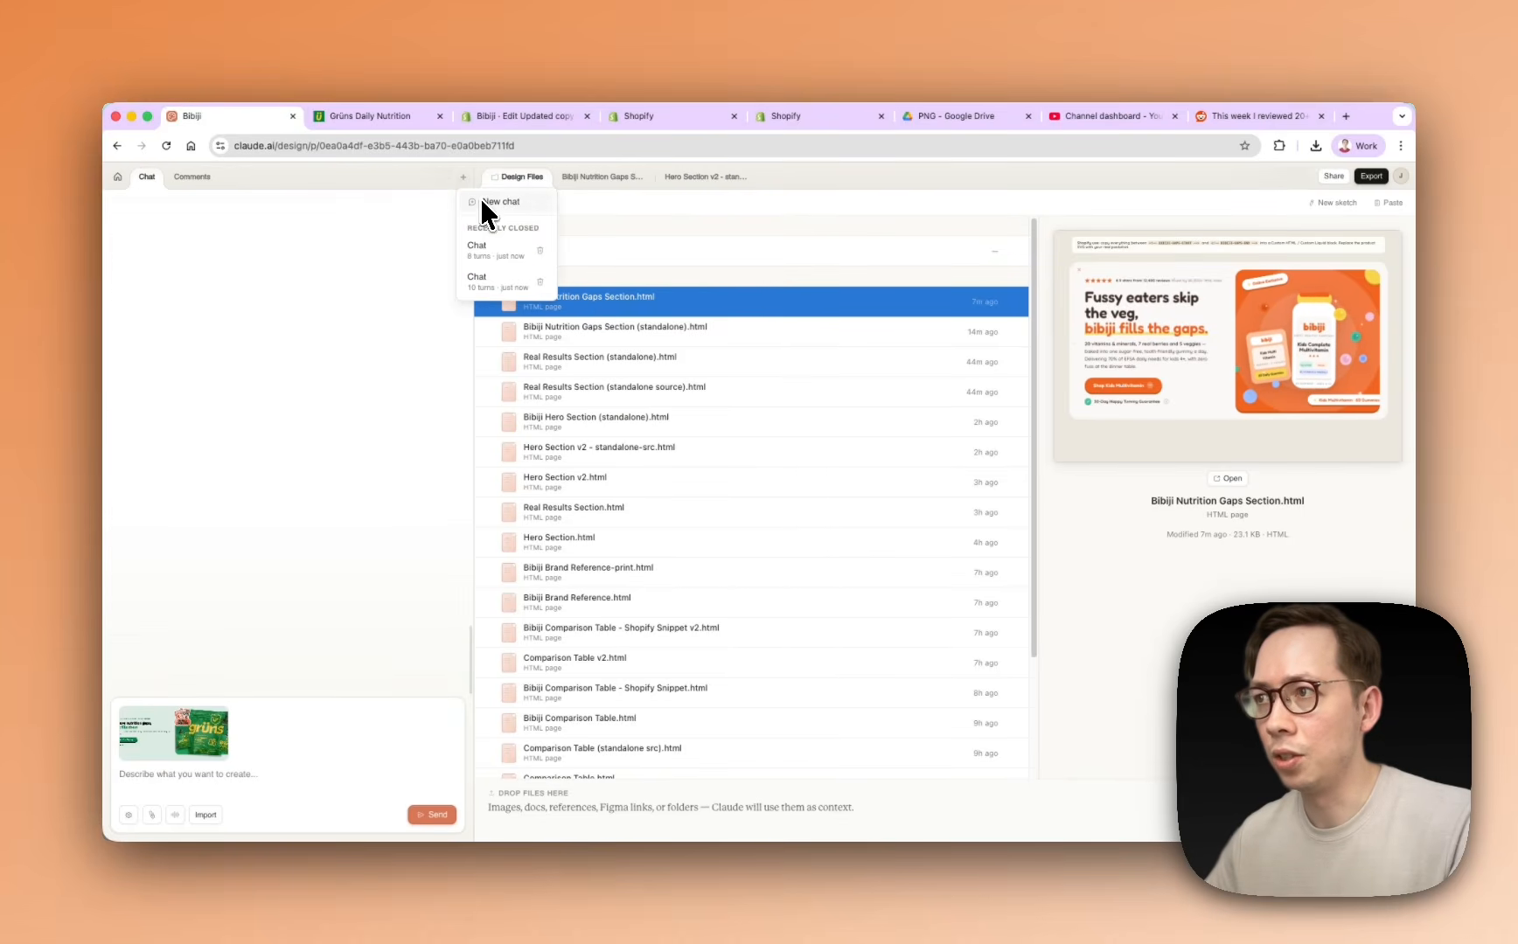
{"action": "left_click", "coordinate": [479, 195]}
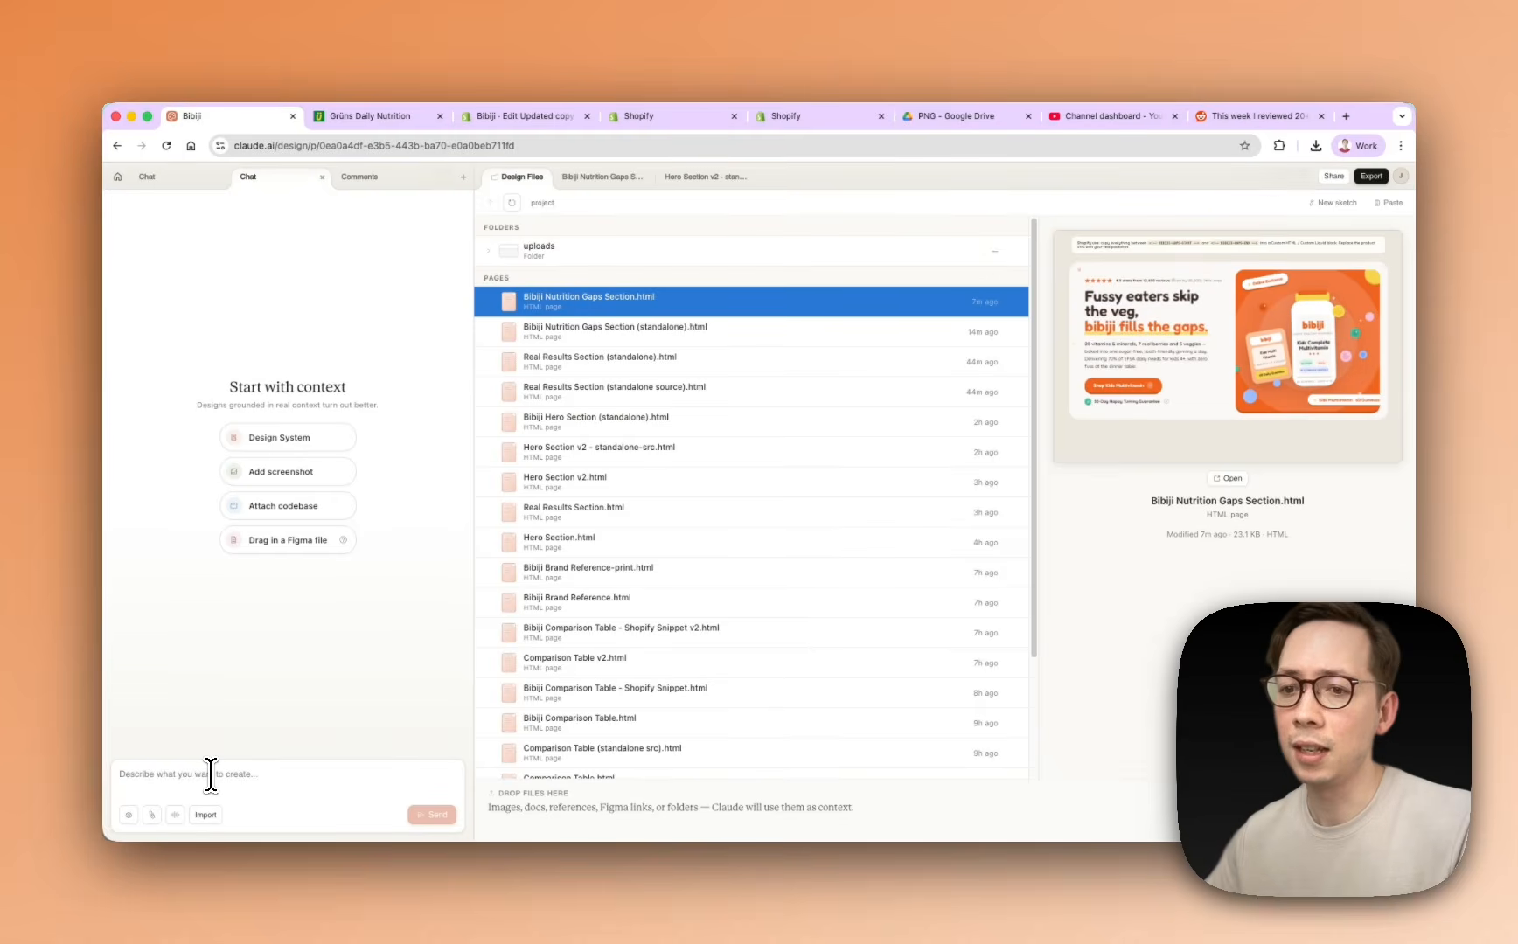
Begin the prompt with "Create me a shopify section" and attach a screenshot of the Grüns homepage hero section
{"action": "type", "text": "Crea"}
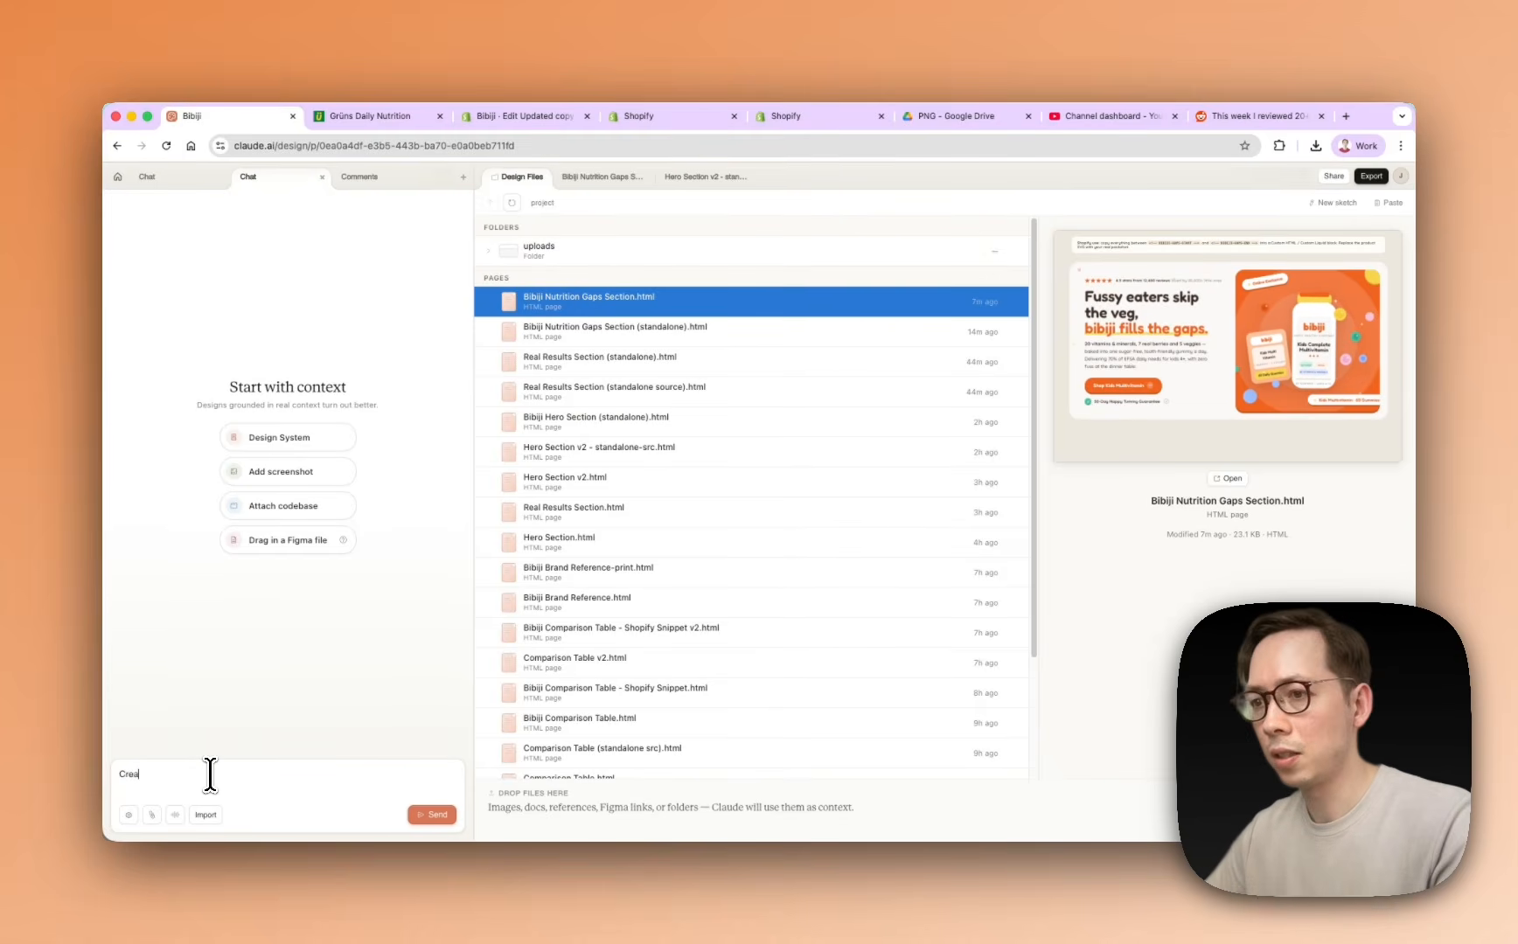
{"action": "type", "text": "te me a shopify section"}
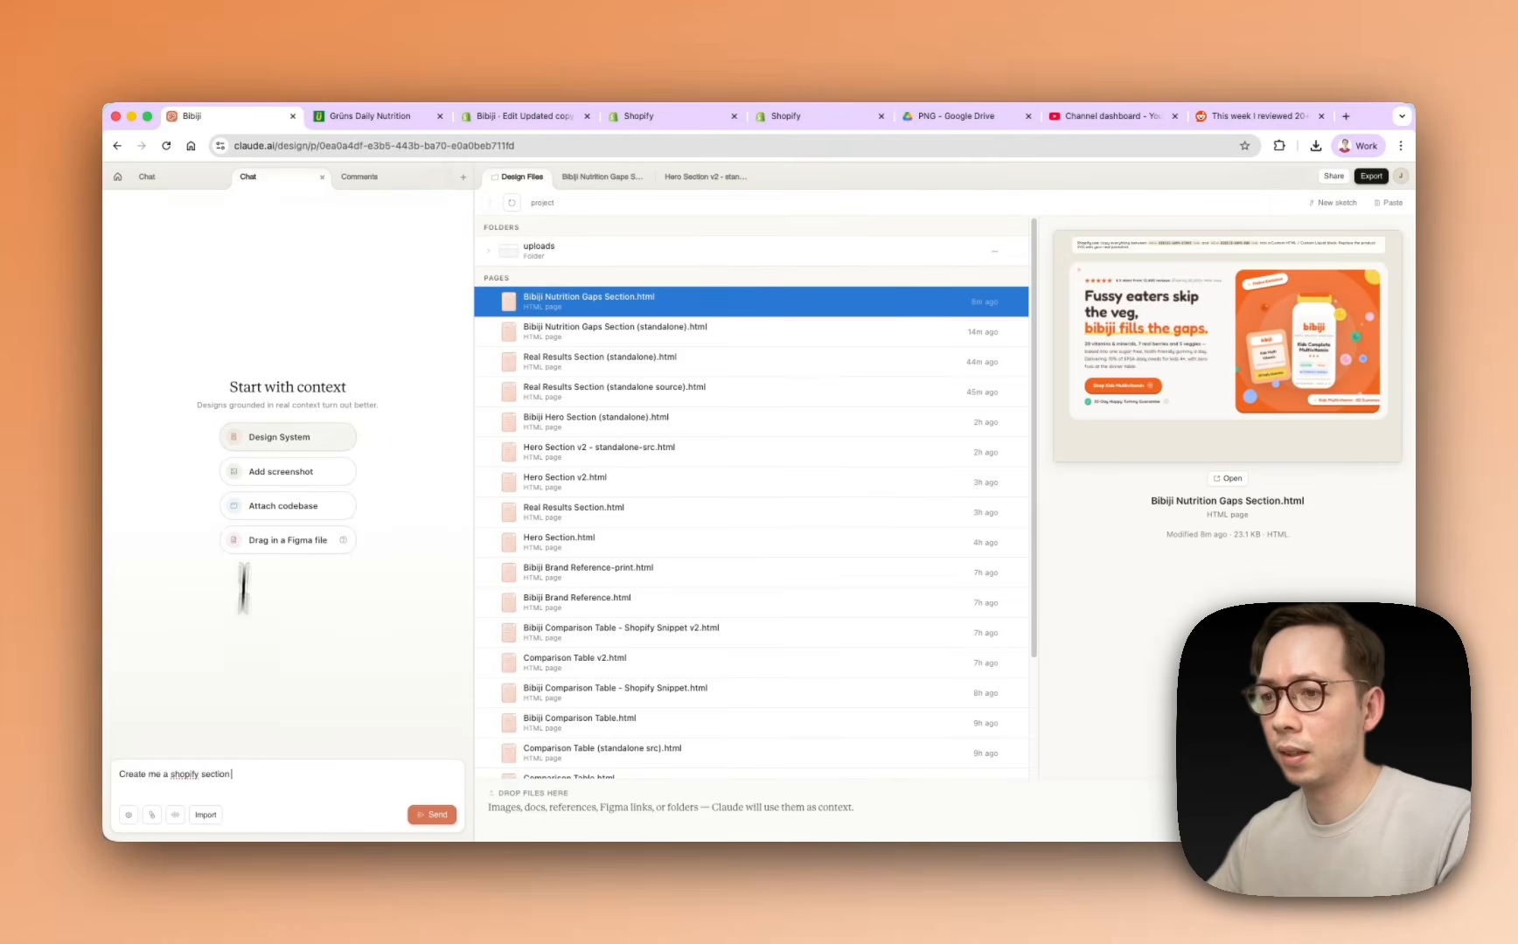
{"action": "left_click", "coordinate": [368, 115]}
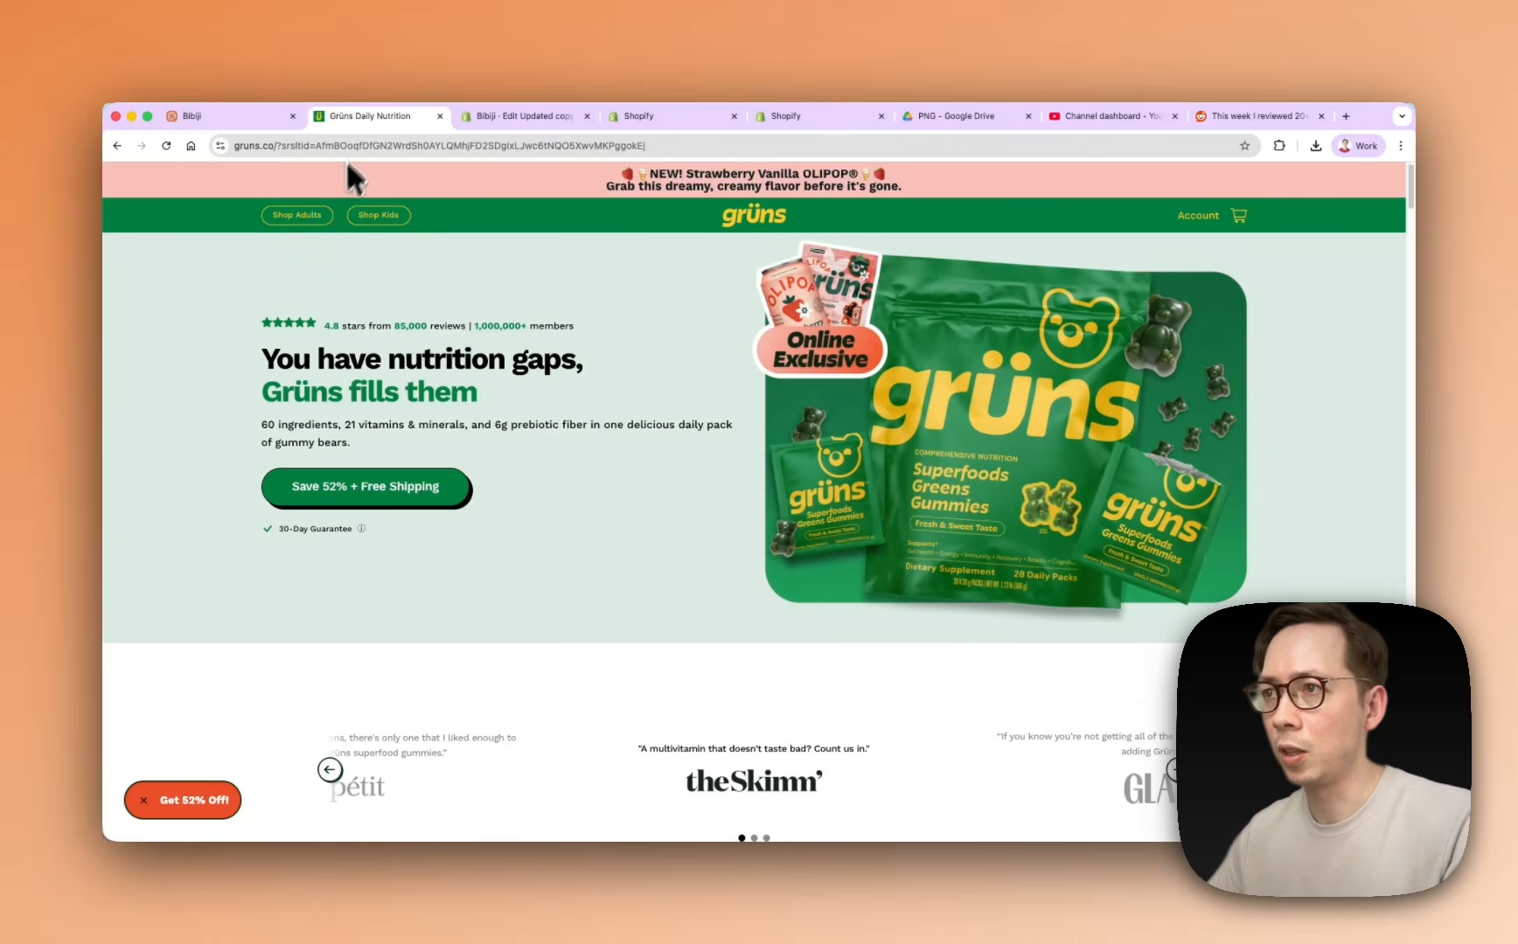
{"action": "left_click_drag", "start_coordinate": [107, 236], "coordinate": [1406, 644]}
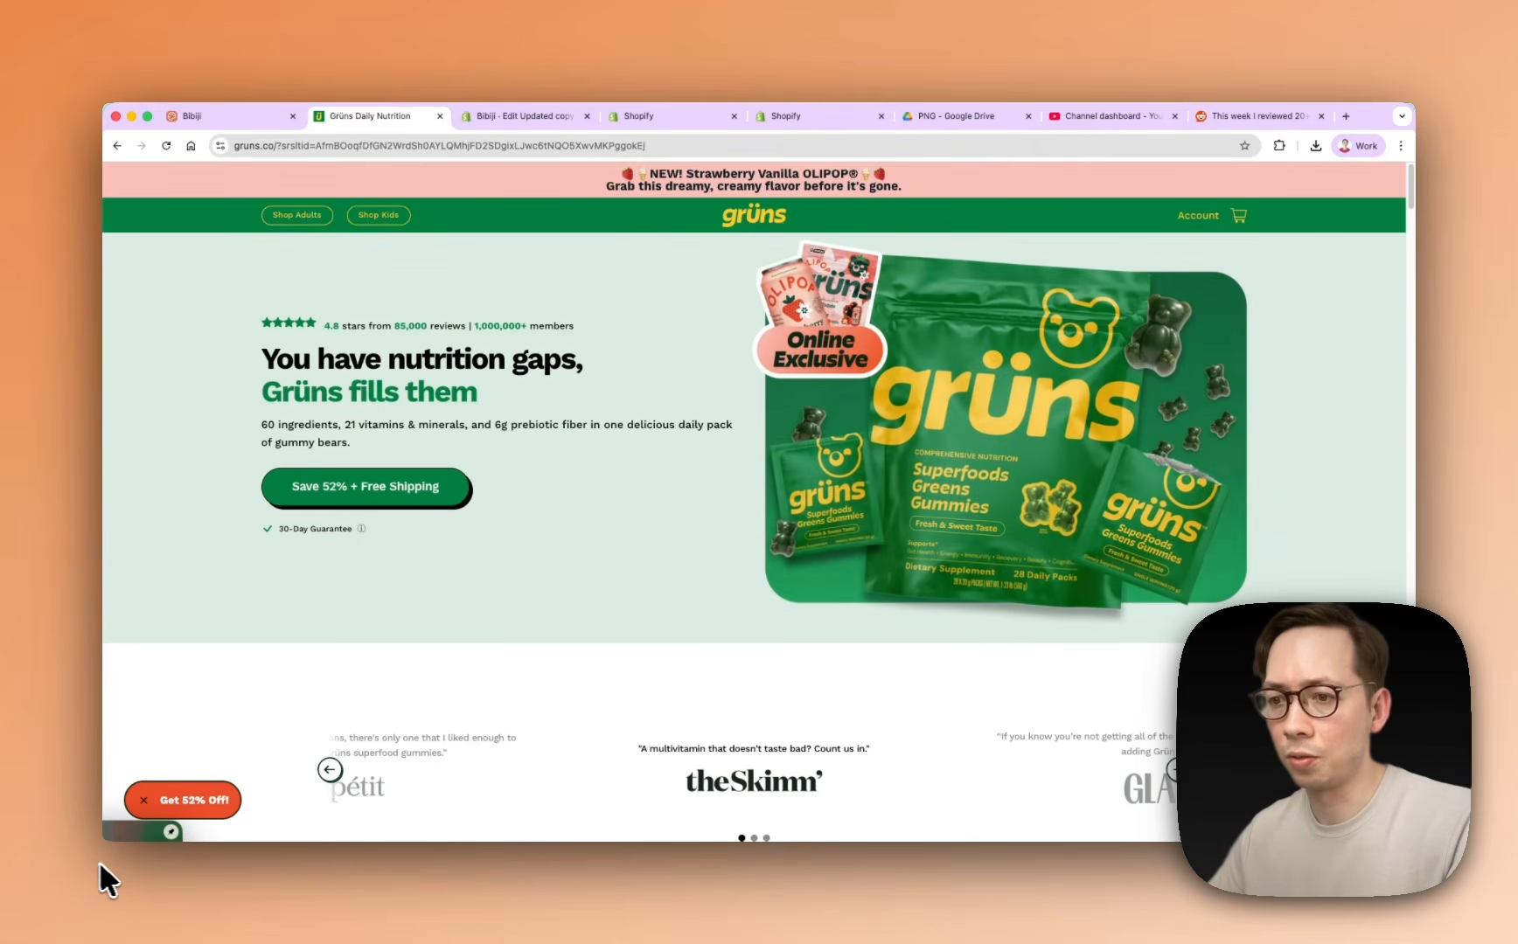
{"action": "left_click", "coordinate": [224, 117]}
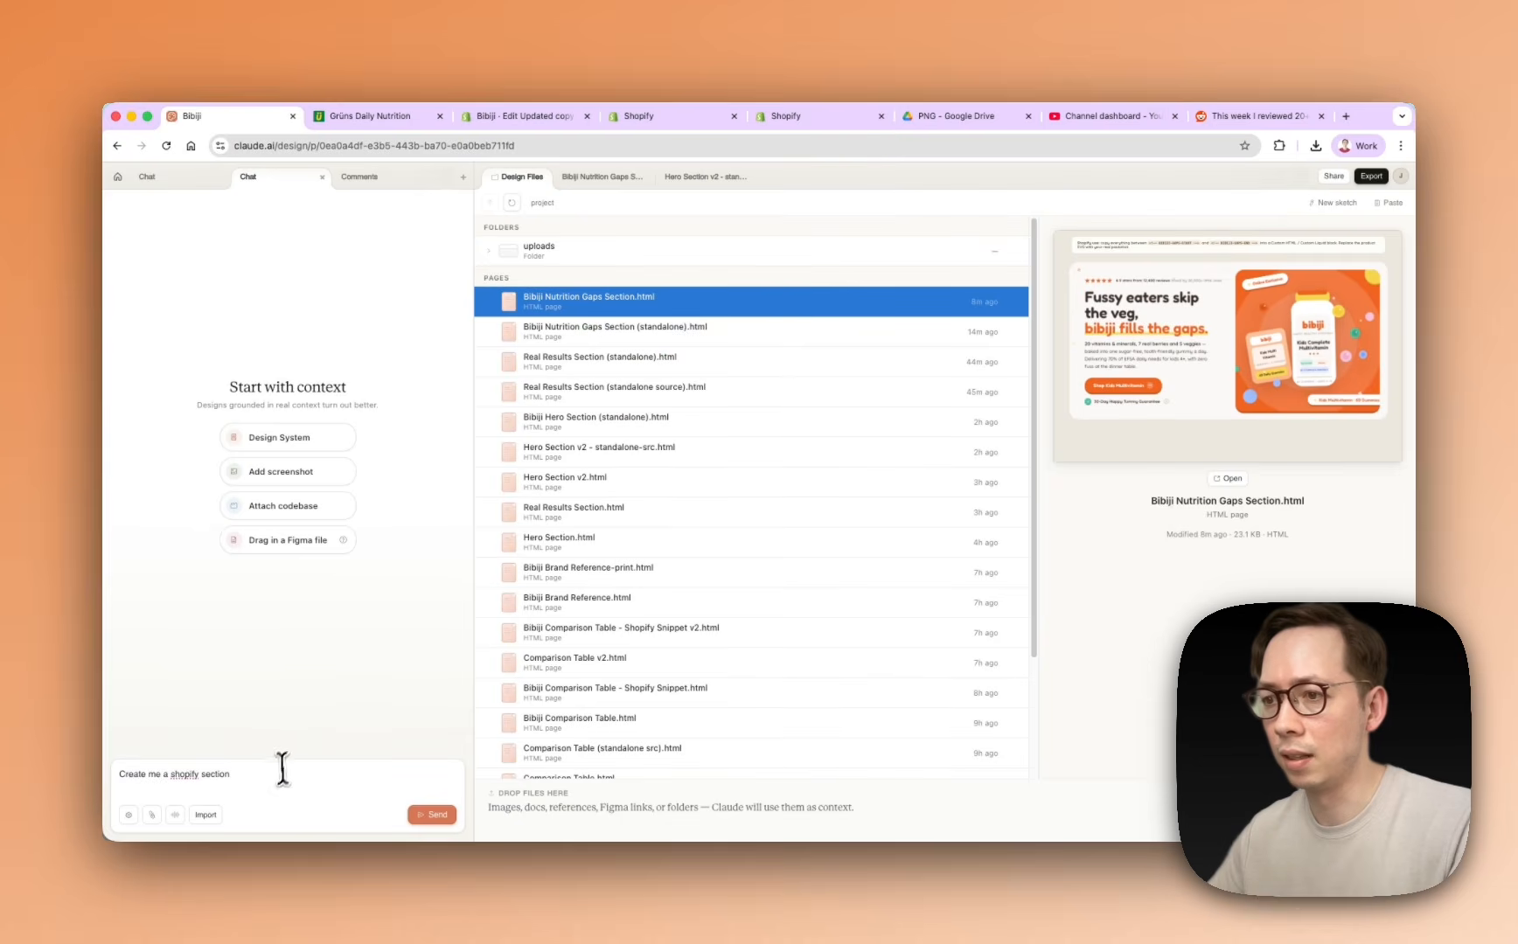
{"action": "key", "text": "super+v"}
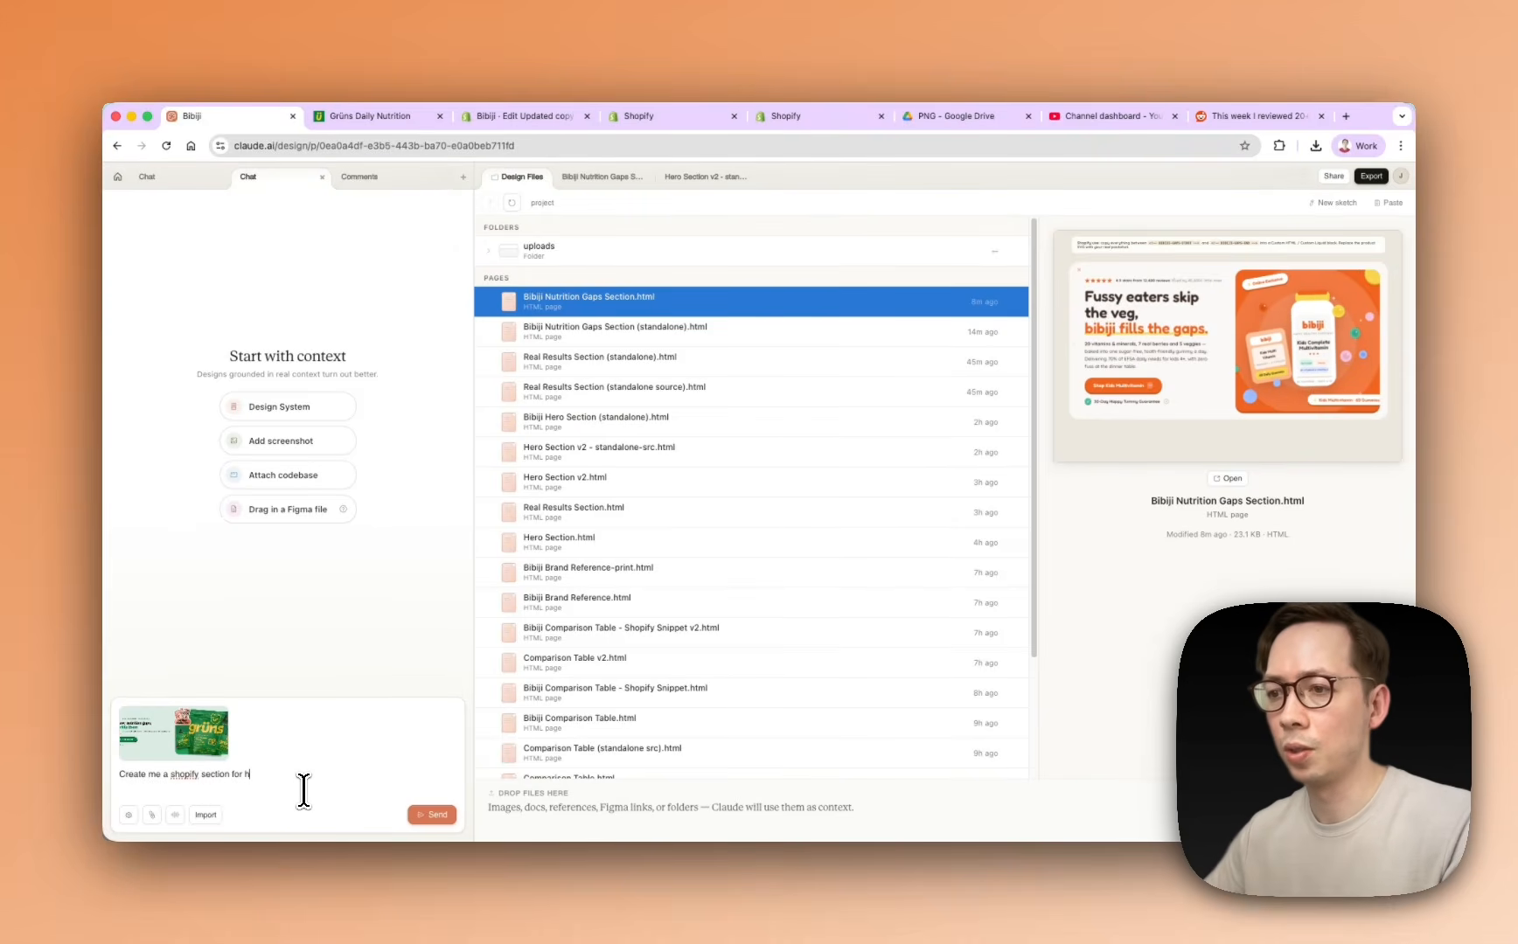
Continue the prompt with "for homepage similar to Gruns. Use my brand guidelines for Bibiji. Keep it in my style."
{"action": "type", "text": "omepage si"}
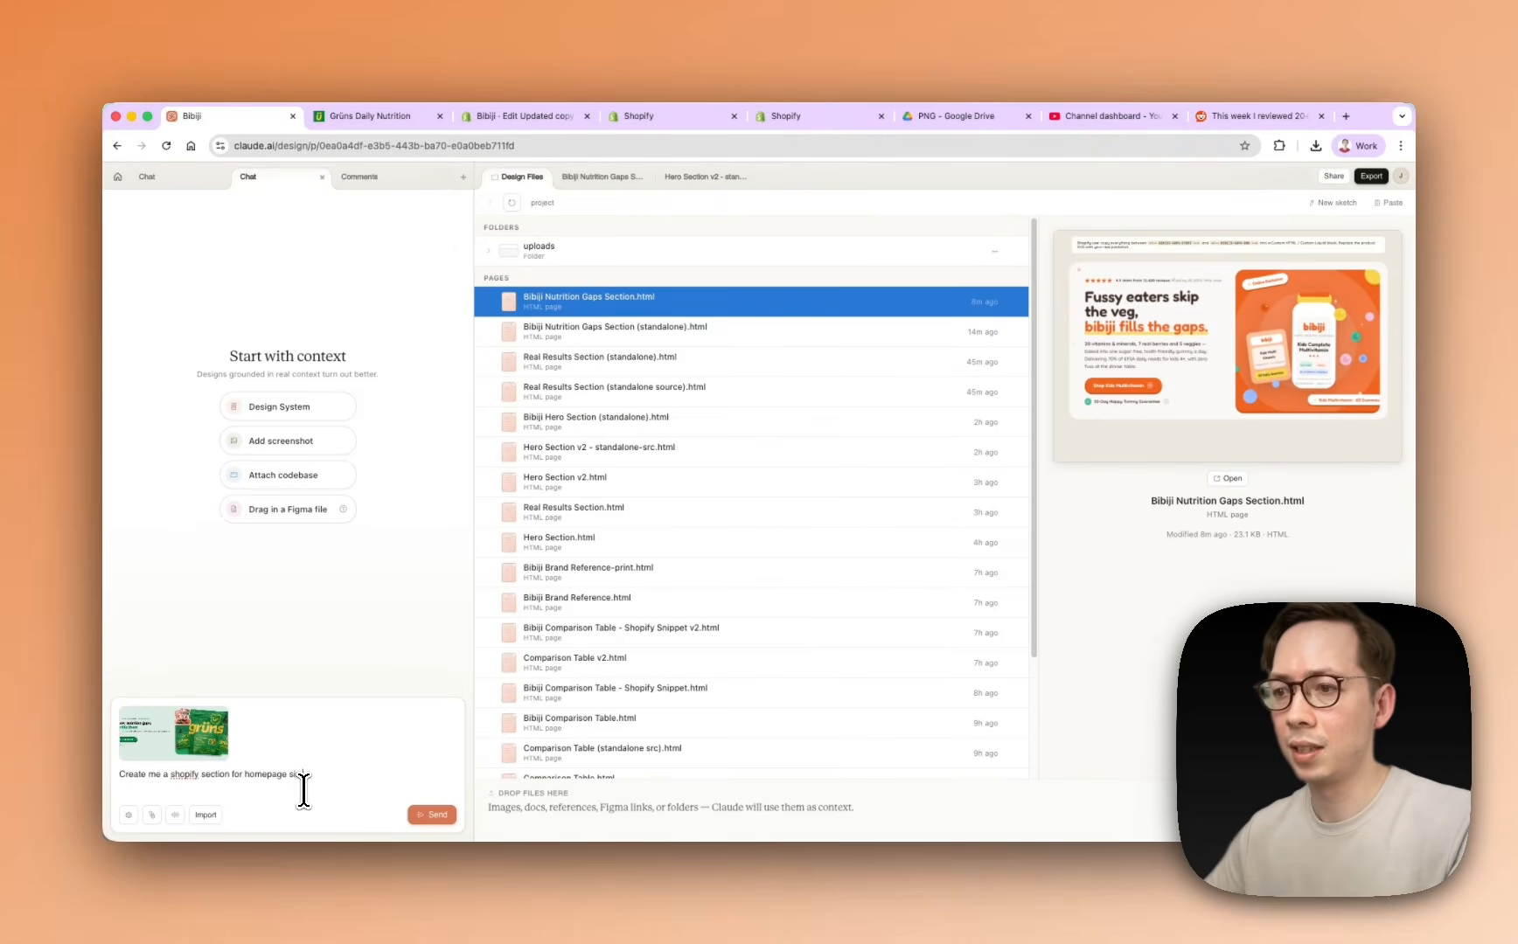
{"action": "type", "text": "milar to Gruns. U"}
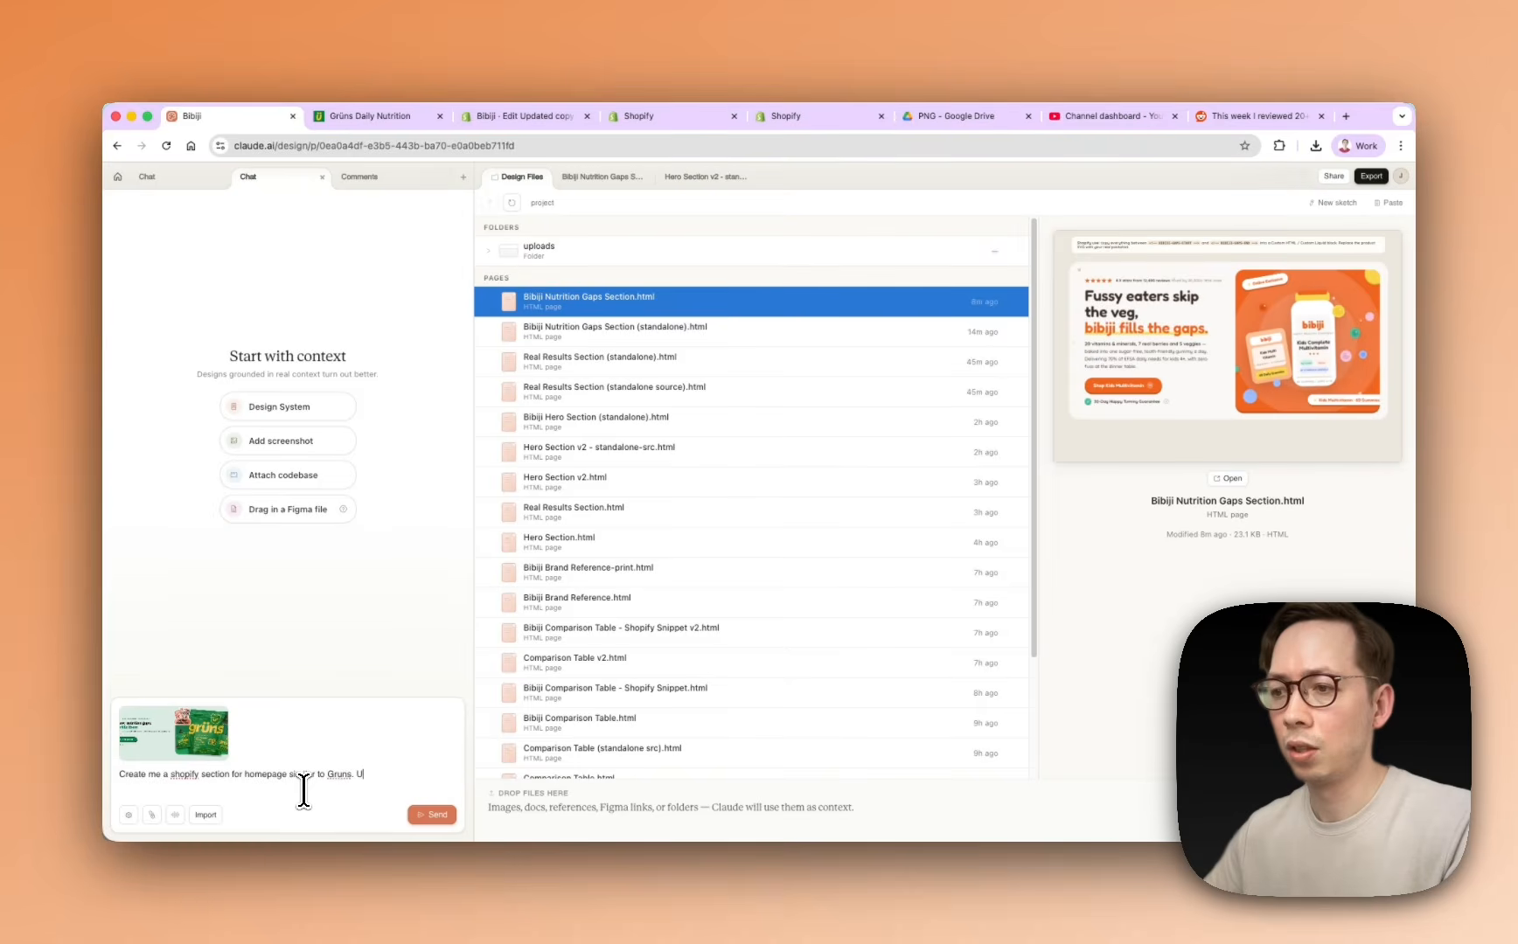
{"action": "type", "text": "se my brand guideli"}
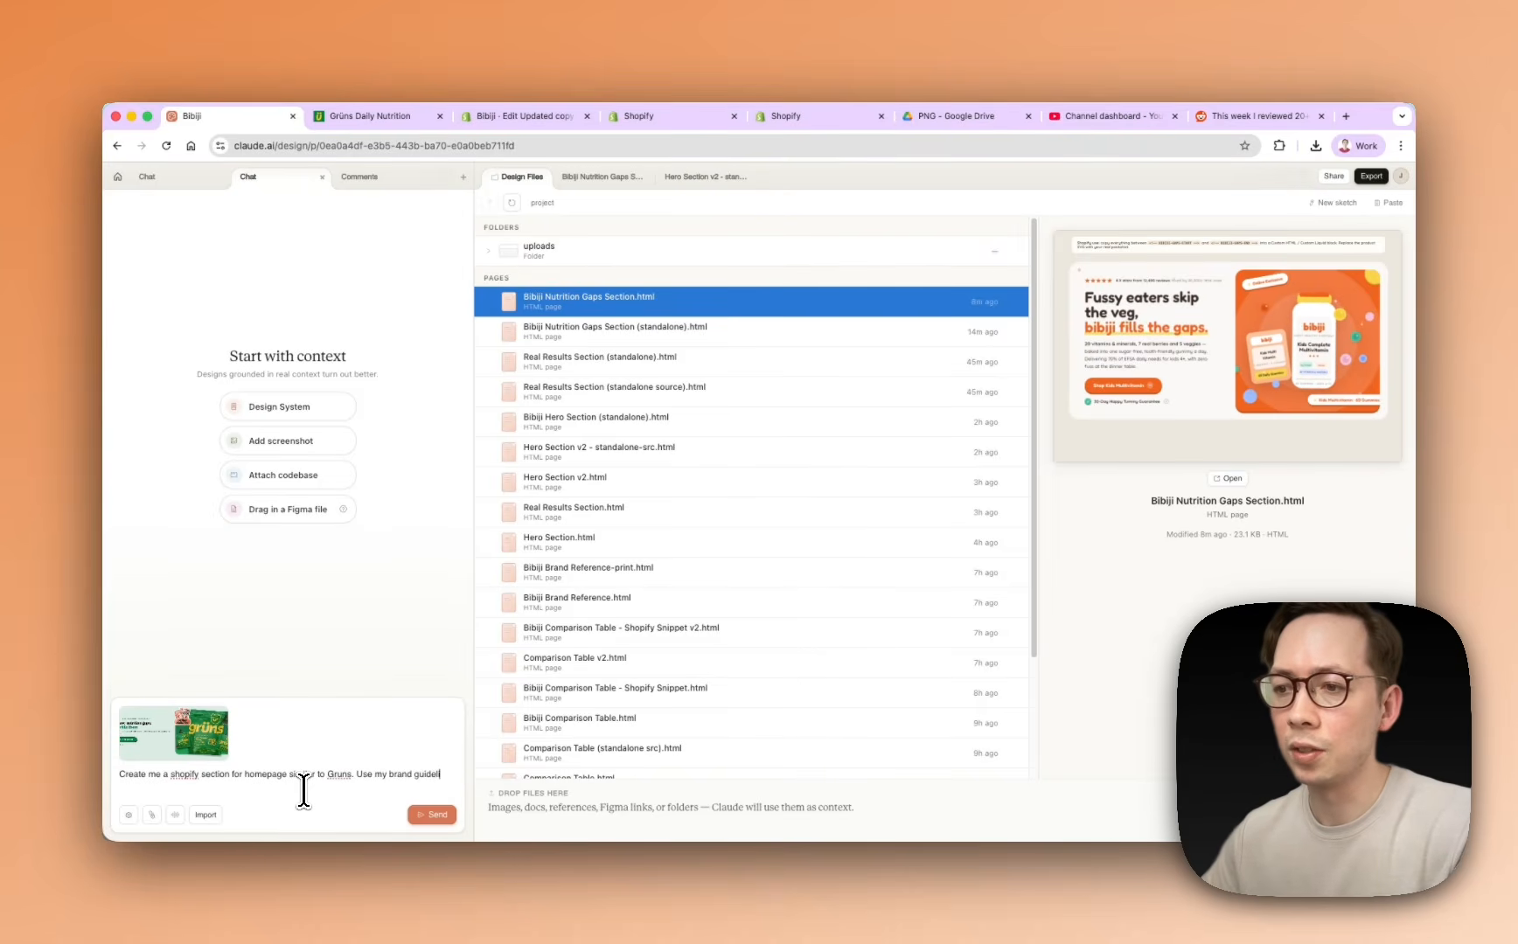
{"action": "type", "text": "nes for Bibiji"}
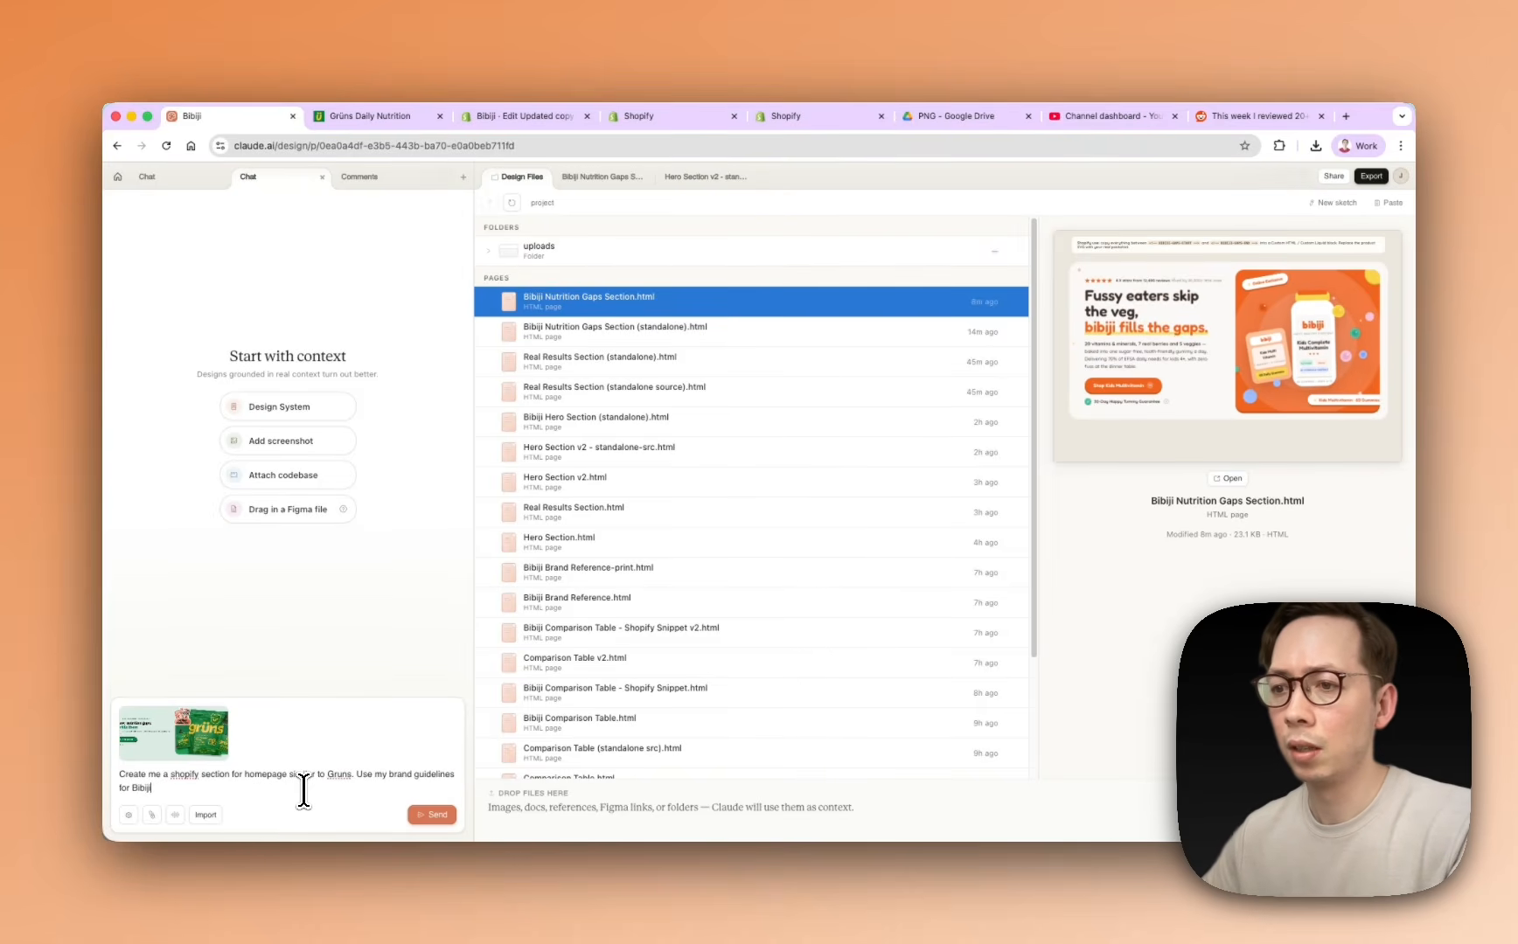
{"action": "type", "text": ". Keep it in my s"}
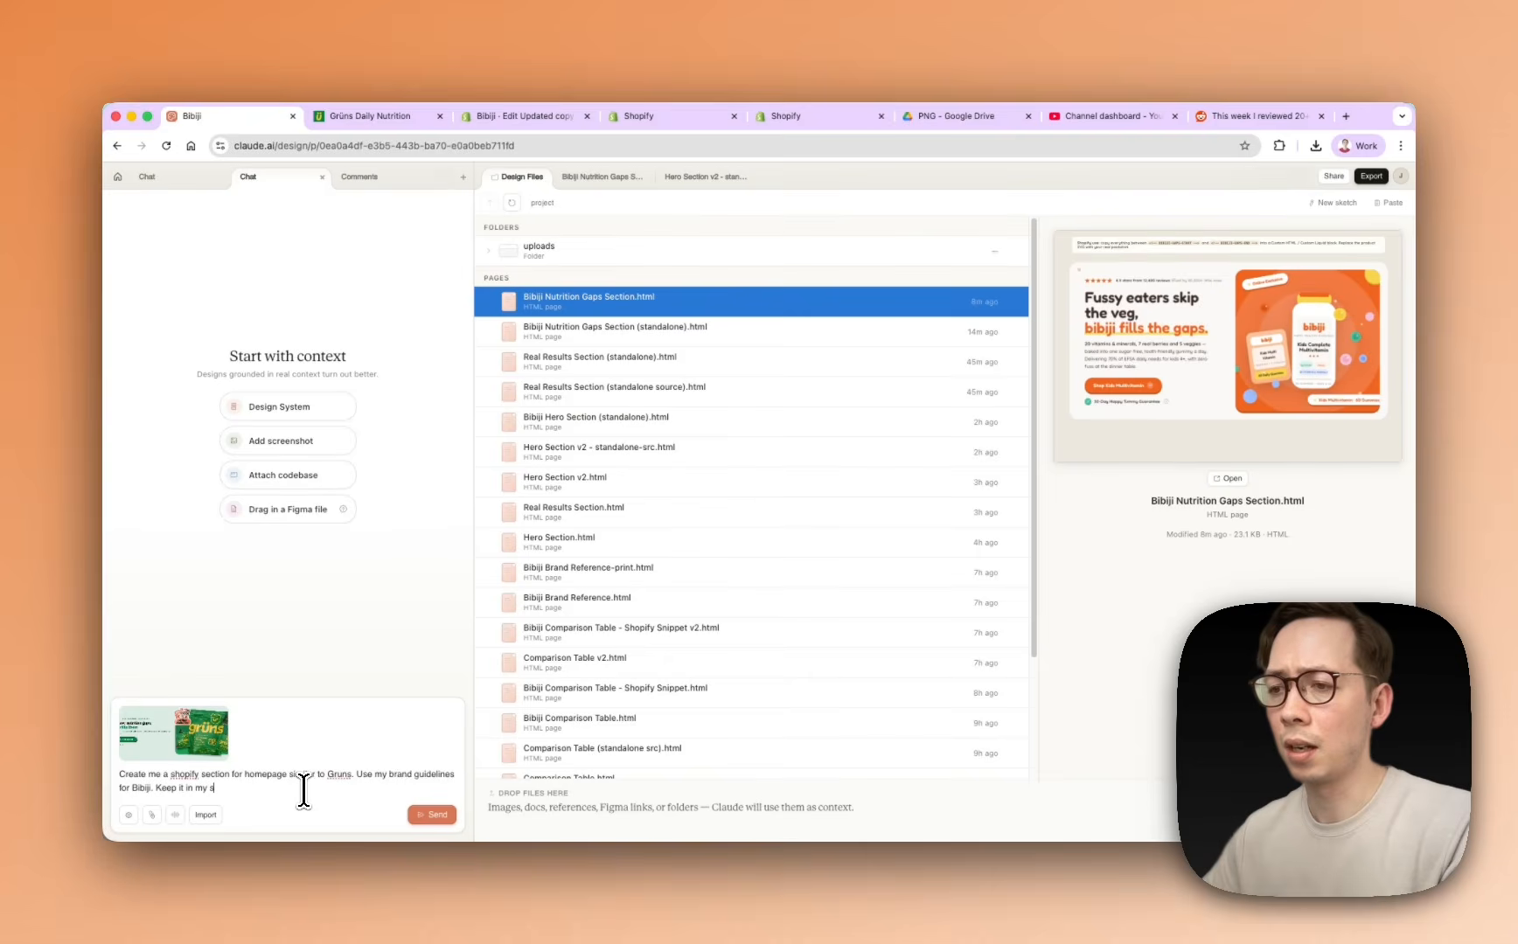
{"action": "type", "text": "tyle. "}
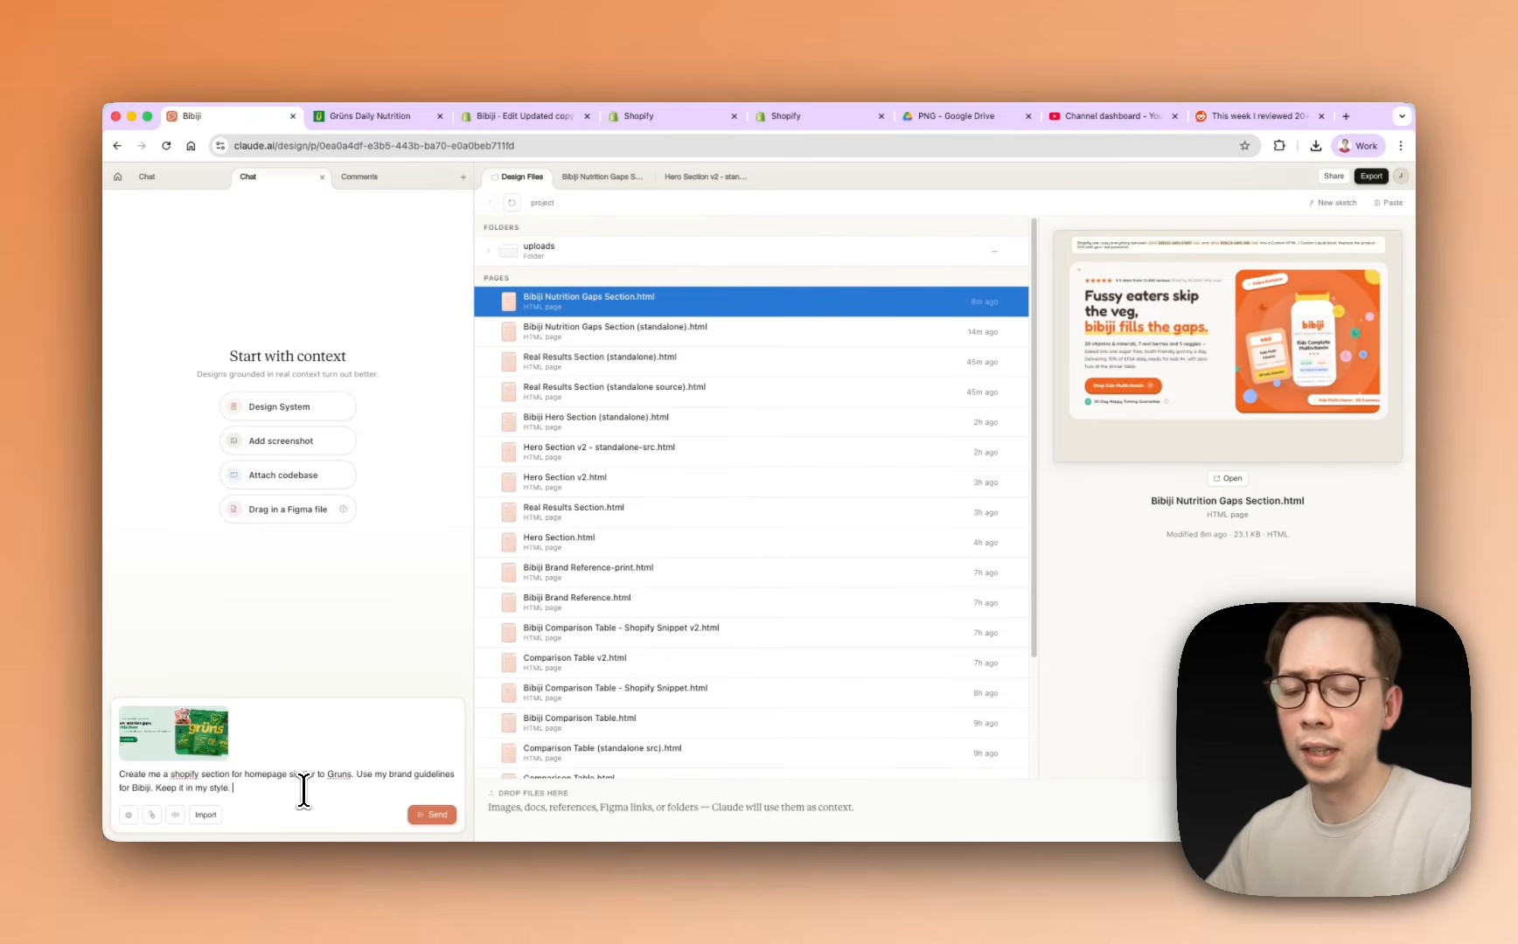
Add "Provide a easy copy pastable liquid section that i can upload to my theme." to the prompt
{"action": "type", "text": "Provide a "}
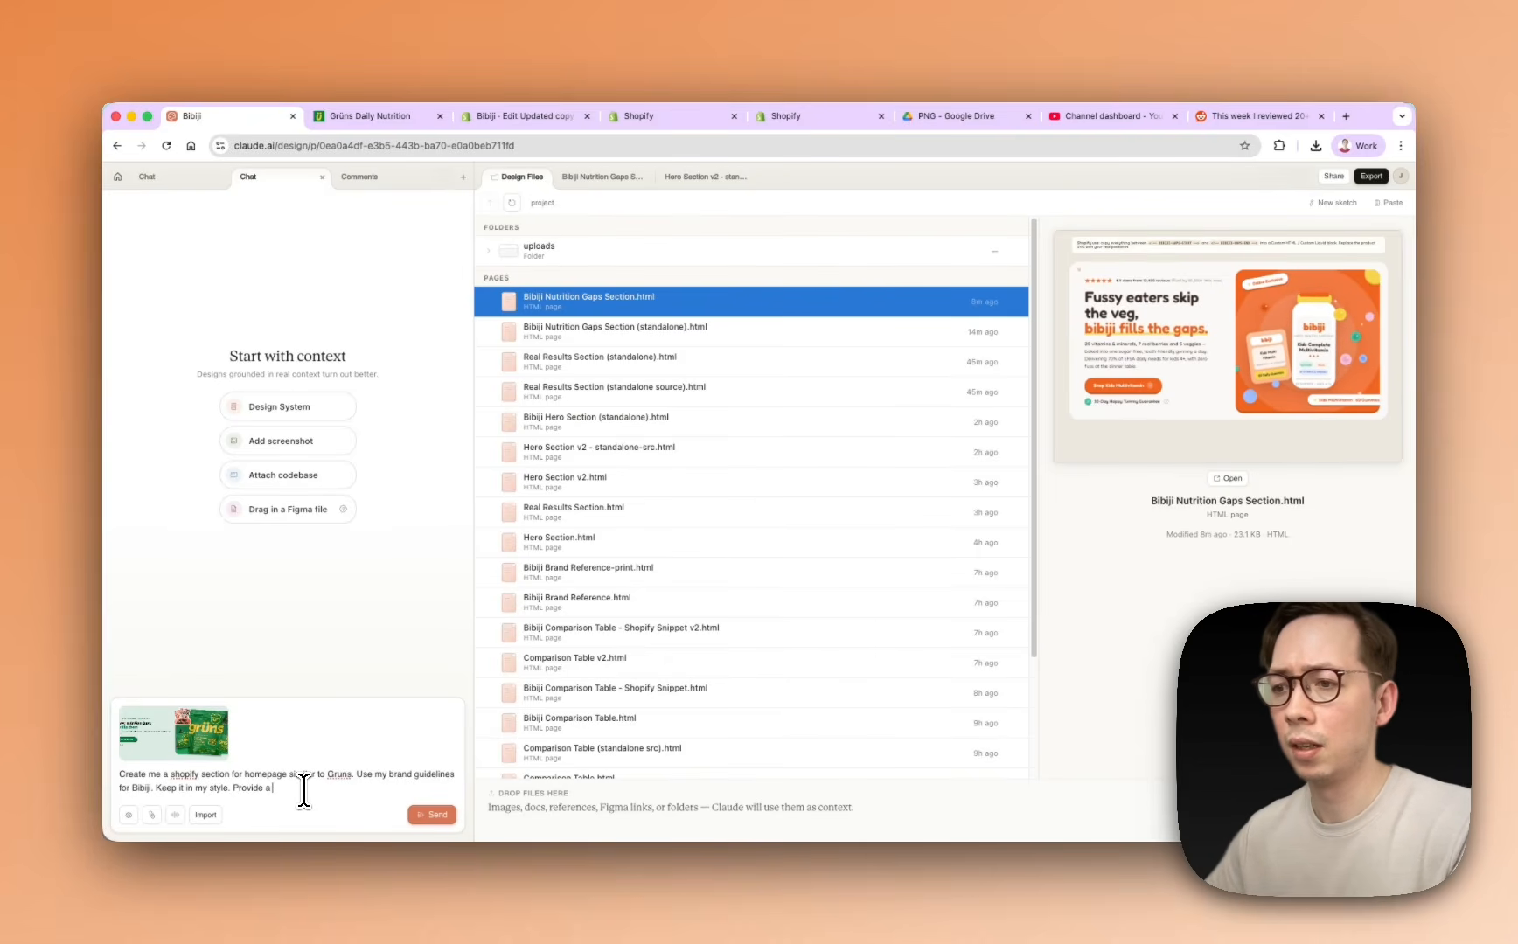
{"action": "type", "text": "easy"}
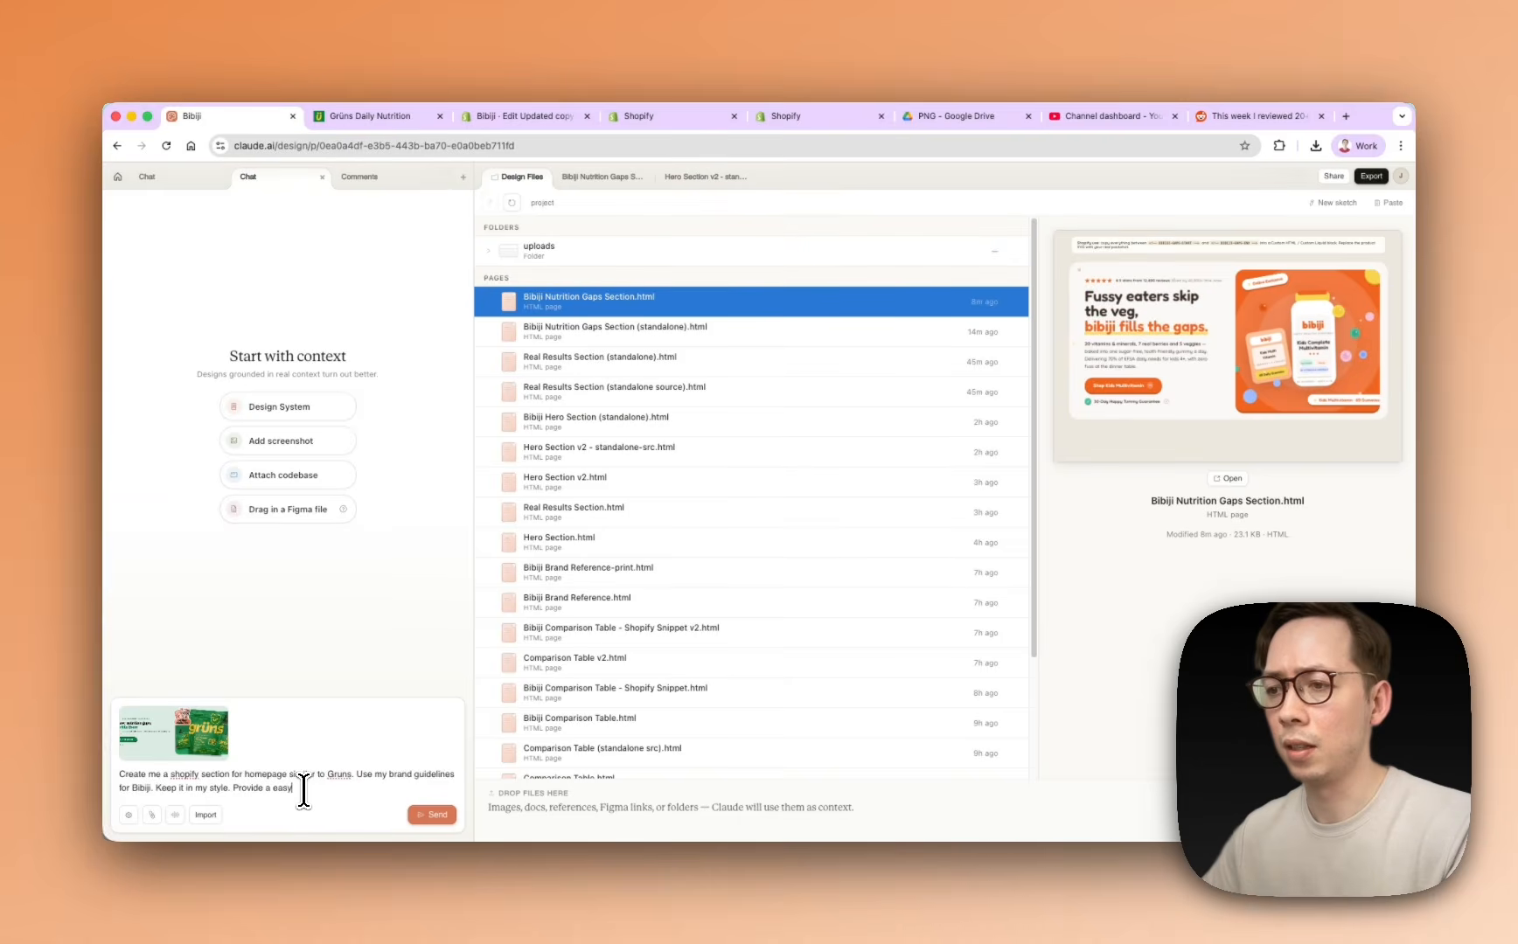
{"action": "type", "text": " copy pastable li"}
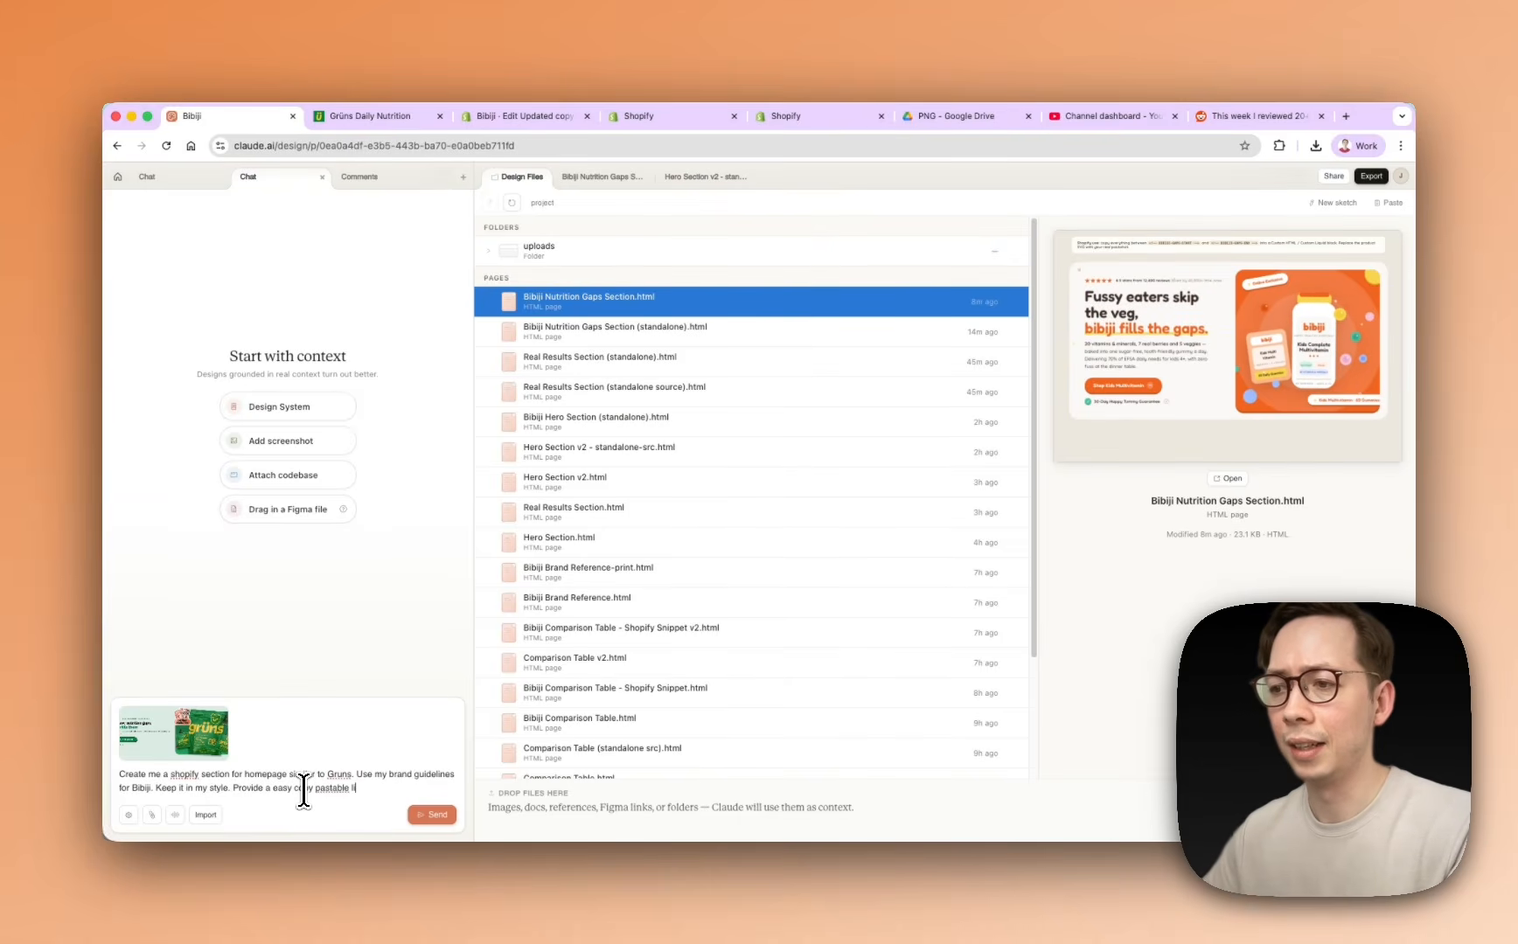
{"action": "type", "text": "quid section that "}
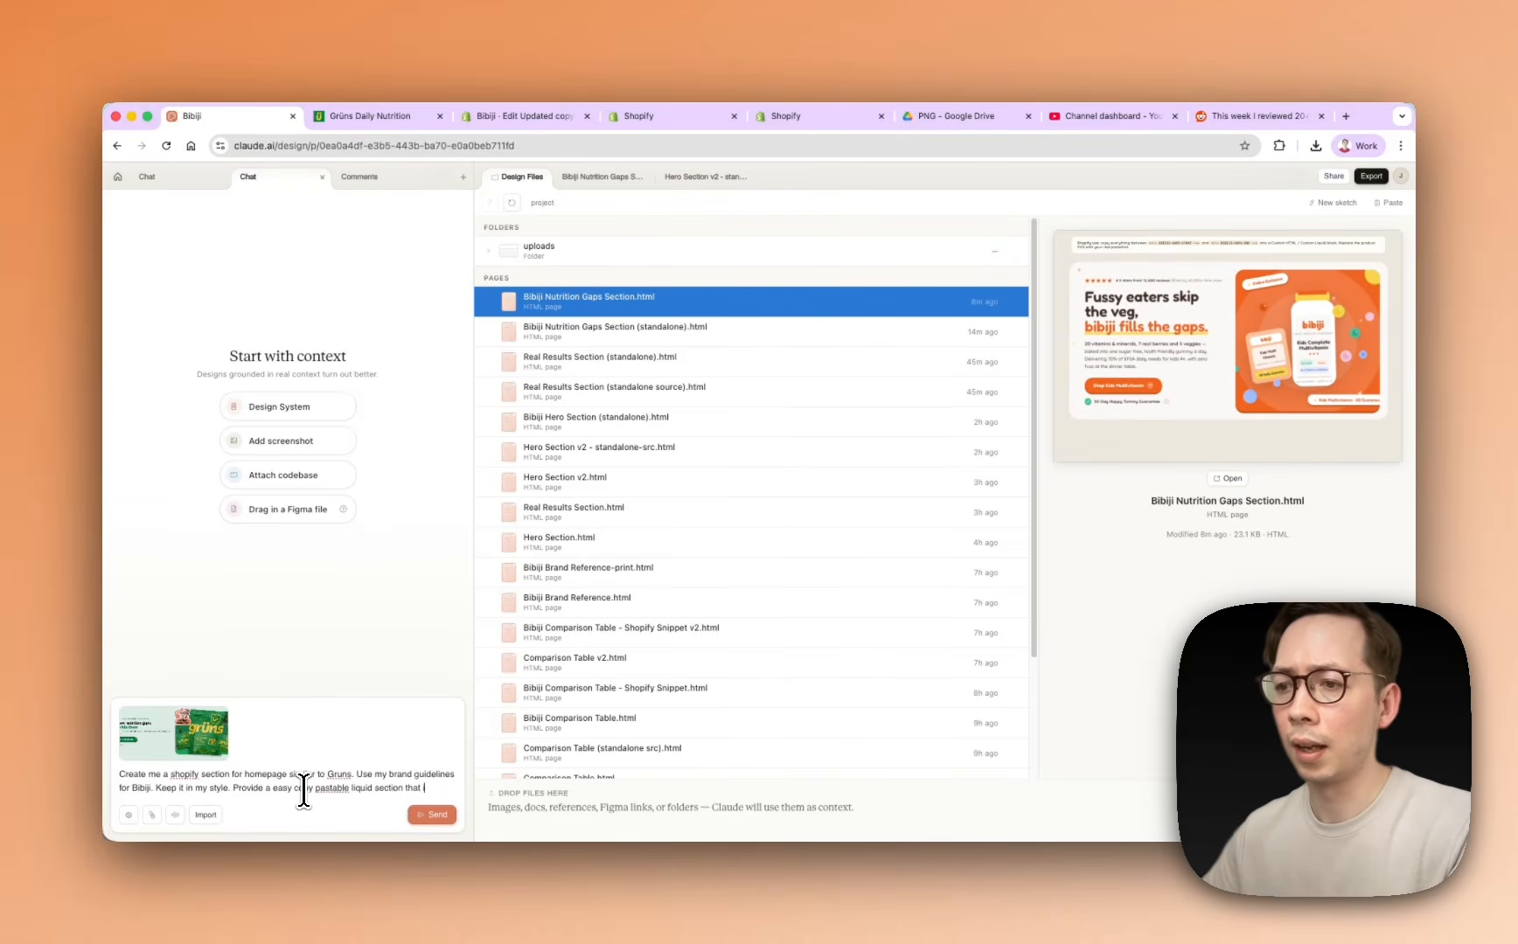
{"action": "type", "text": "i can upload to my th"}
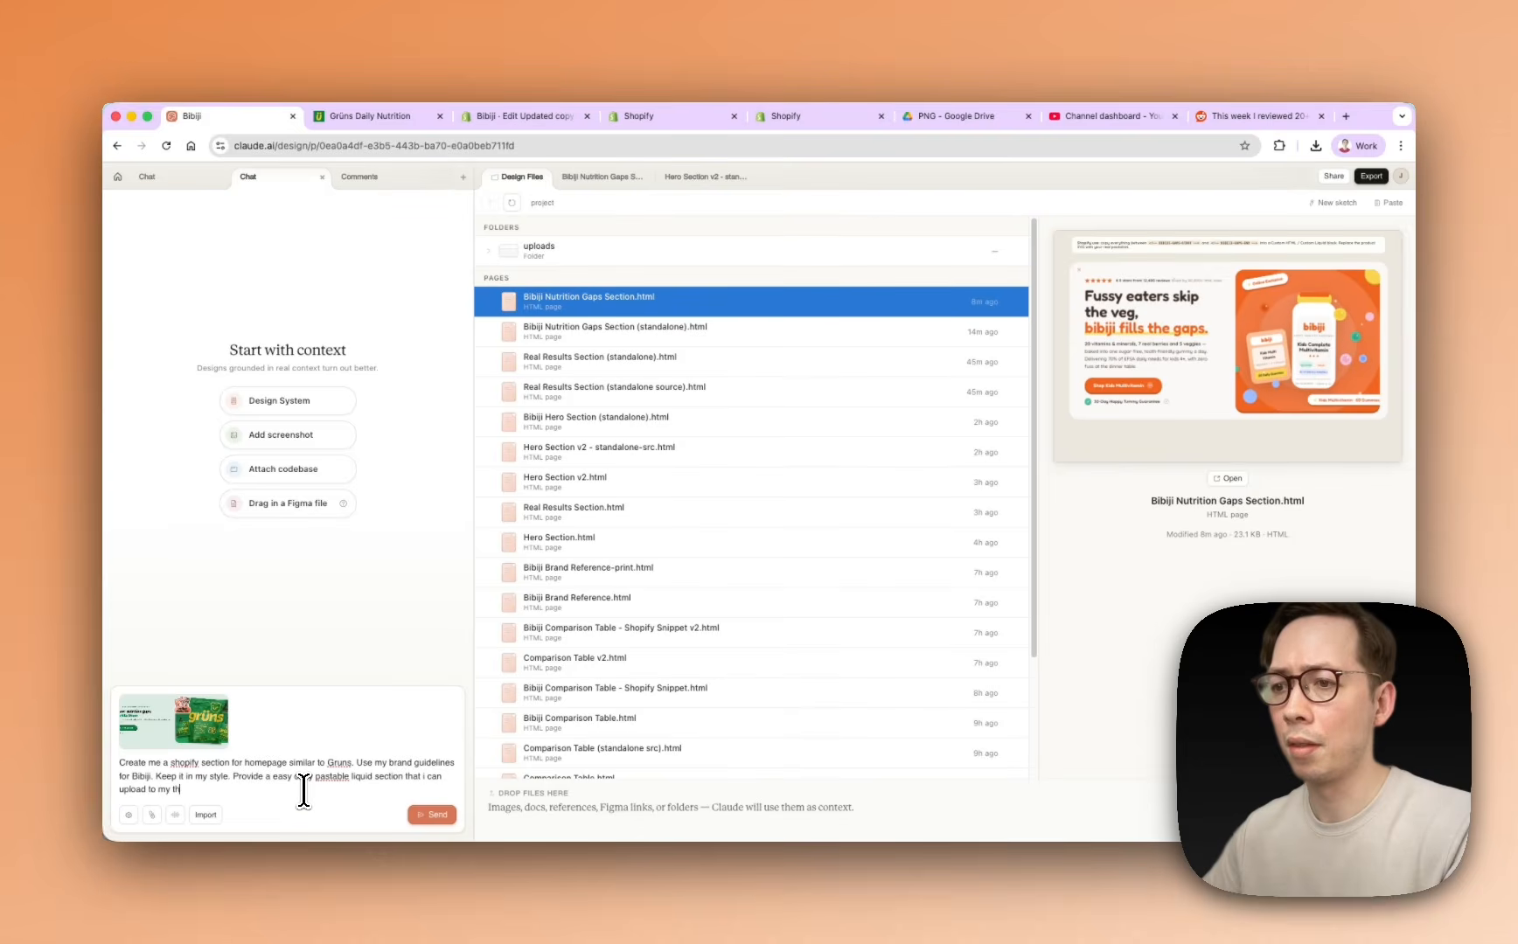
{"action": "type", "text": "eme."}
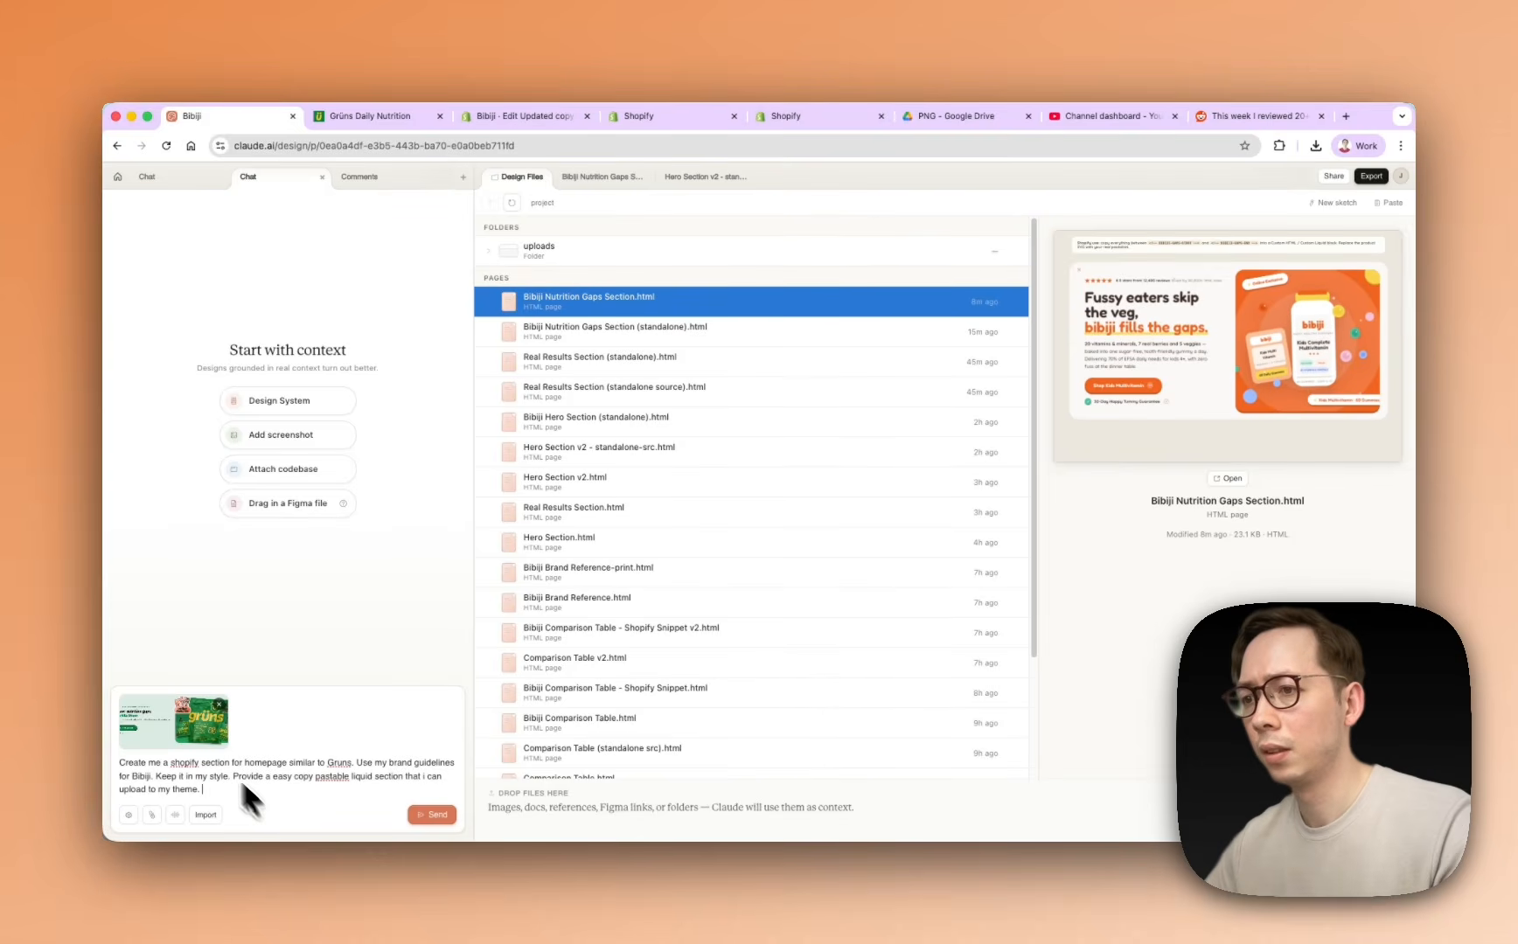
{"action": "left_click", "coordinate": [336, 119]}
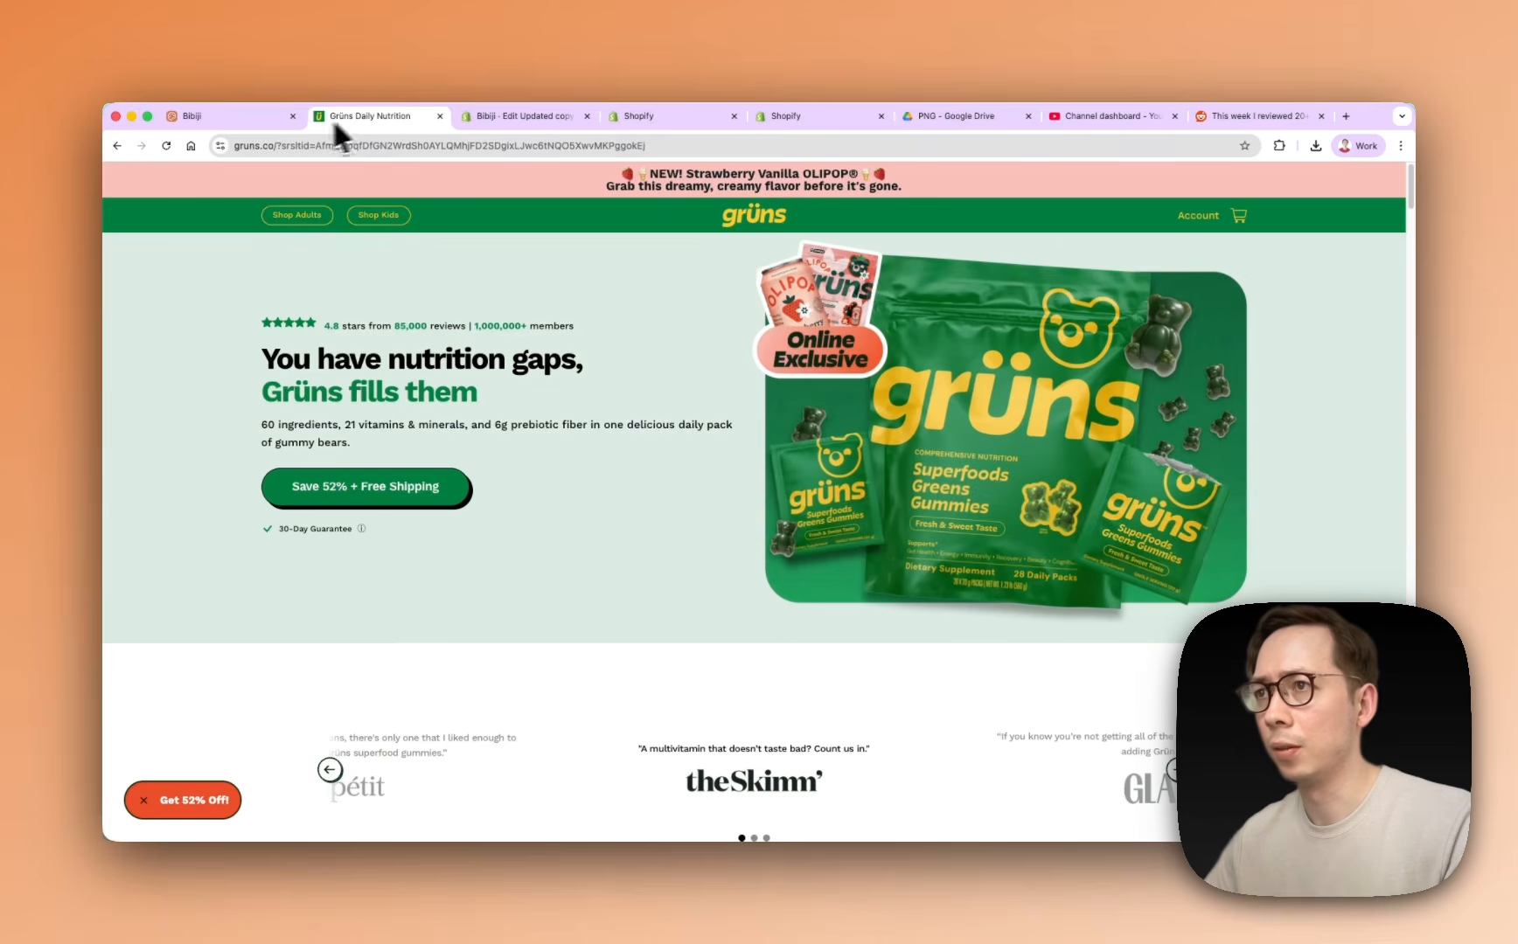
{"action": "left_click", "coordinate": [251, 114]}
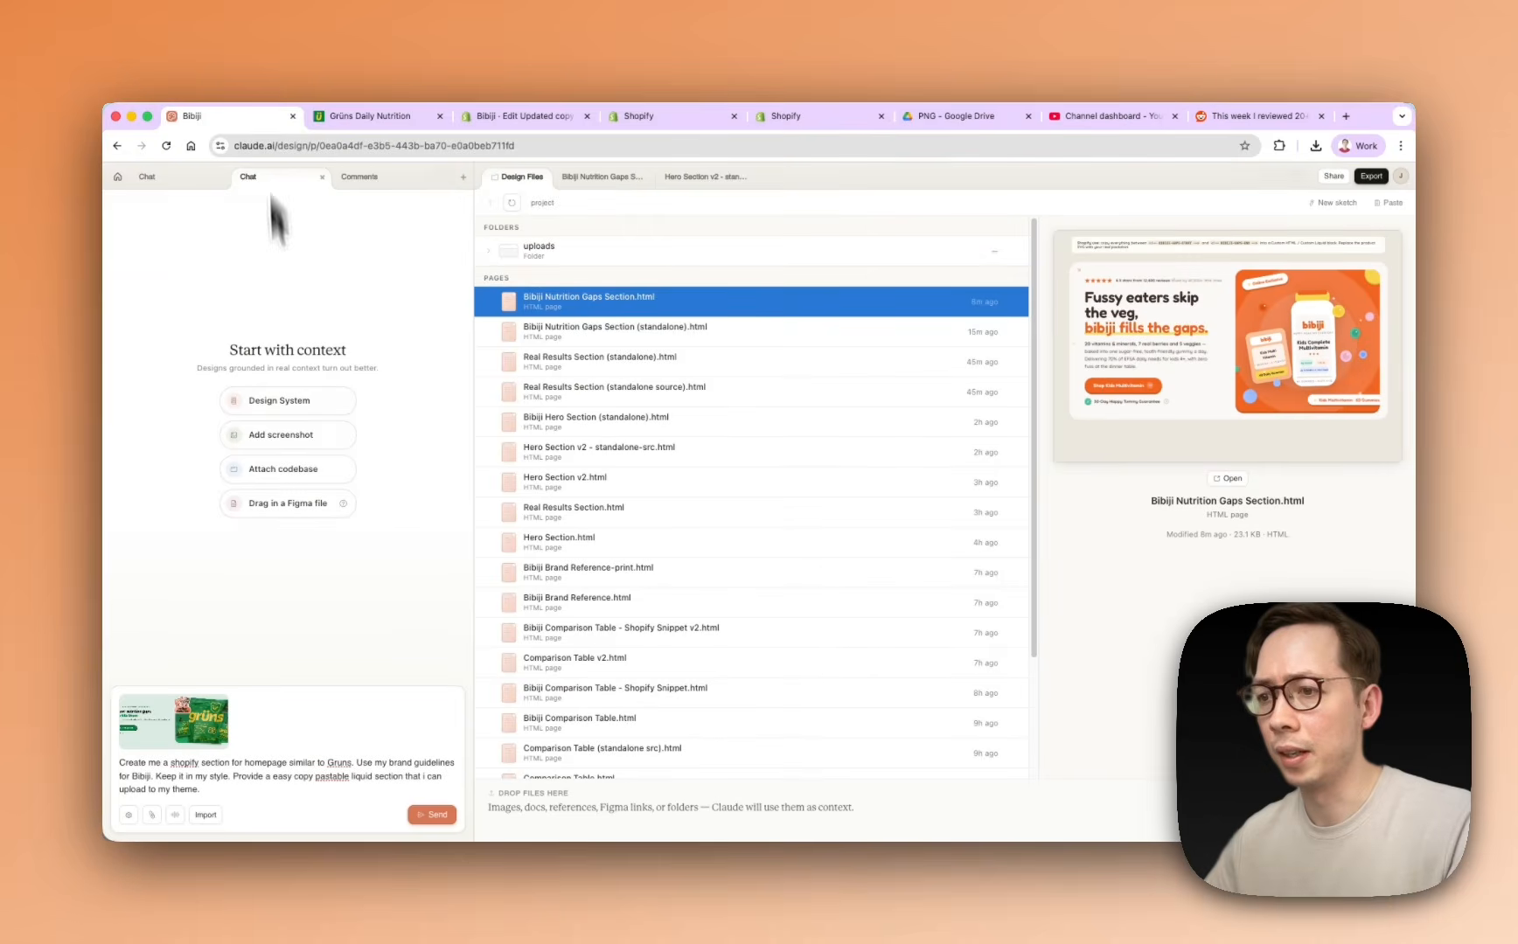
{"action": "type", "text": "https://gruns.co/"}
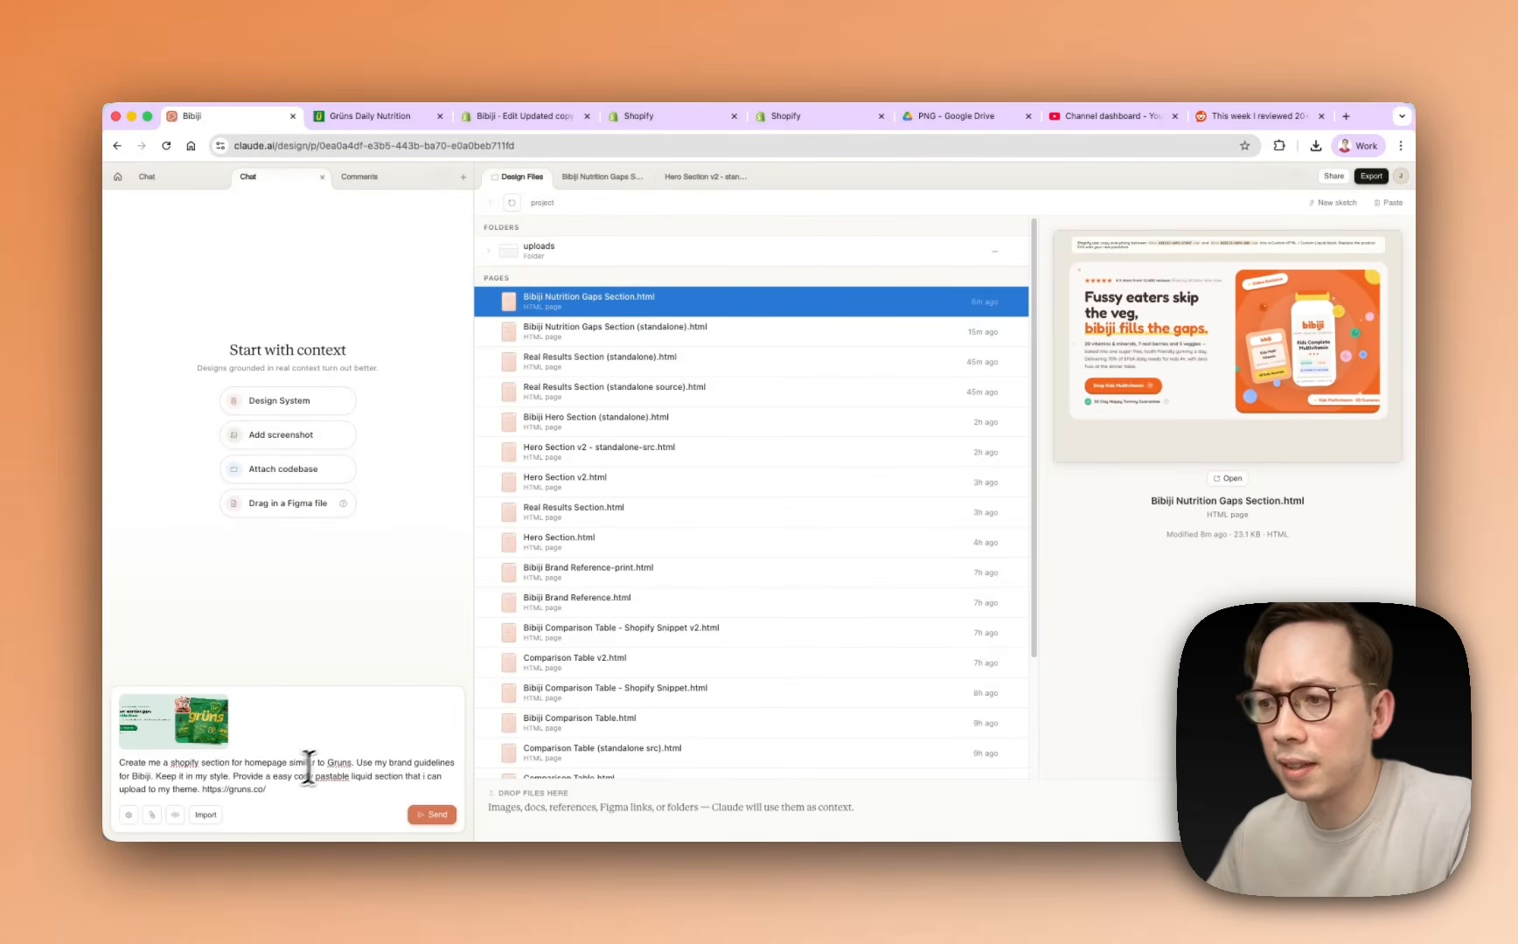
Attach Bibiji Brand Identity Card-compressed.pdf to the prompt from Desktop > Archive > Bibiji > Bibiji Design system
{"action": "left_click_drag", "start_coordinate": [385, 764], "coordinate": [379, 764]}
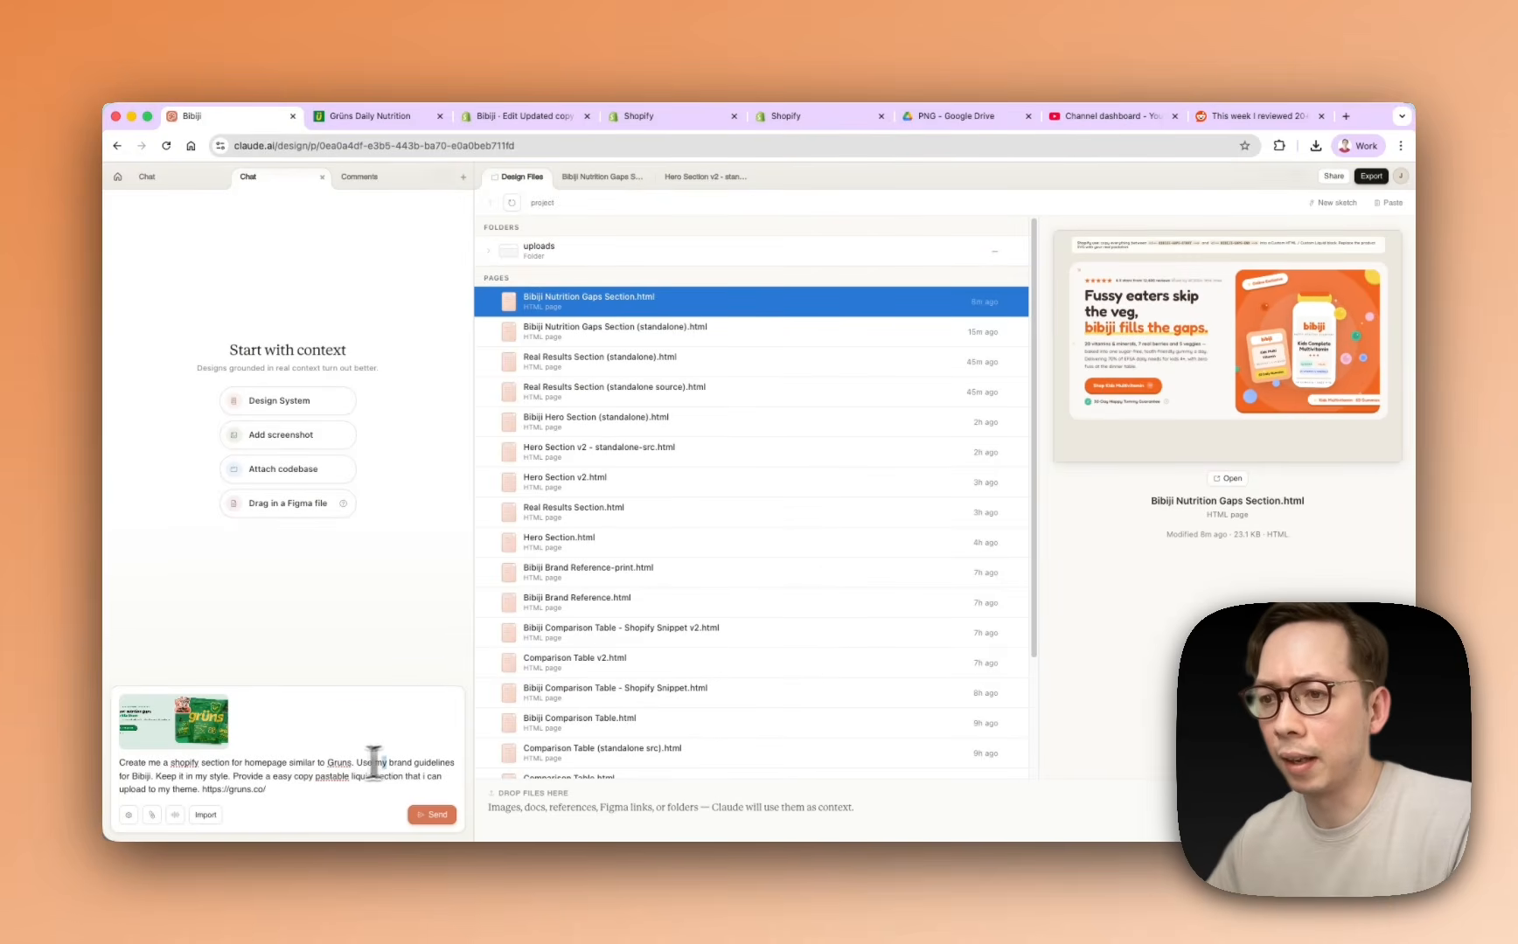
{"action": "left_click", "coordinate": [152, 813]}
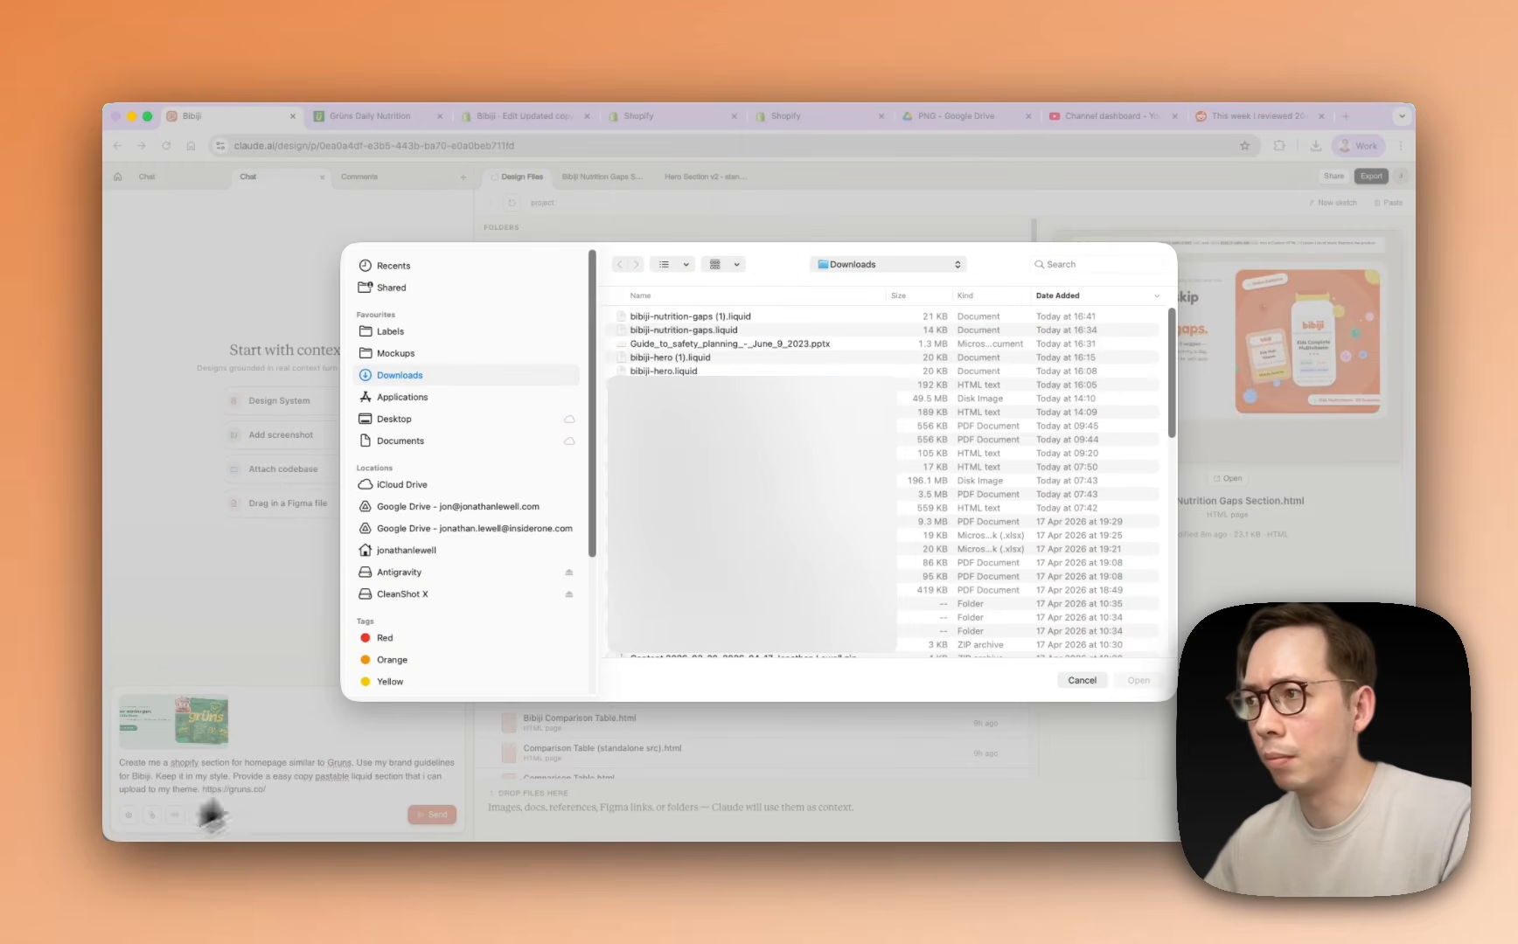
{"action": "left_click", "coordinate": [393, 418]}
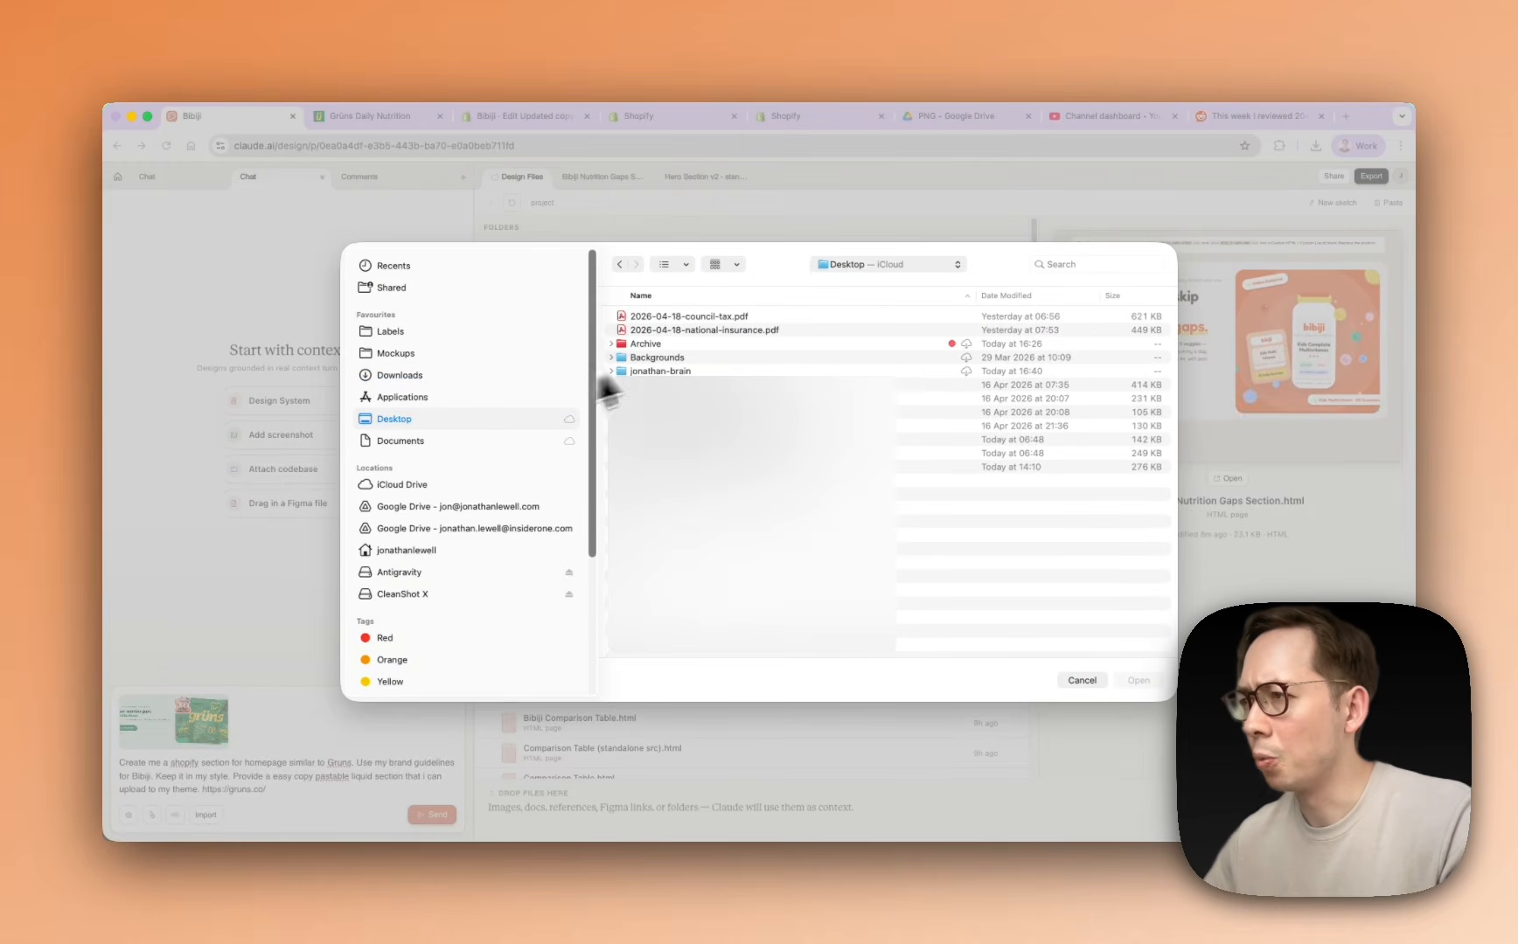
{"action": "double_click", "coordinate": [673, 342]}
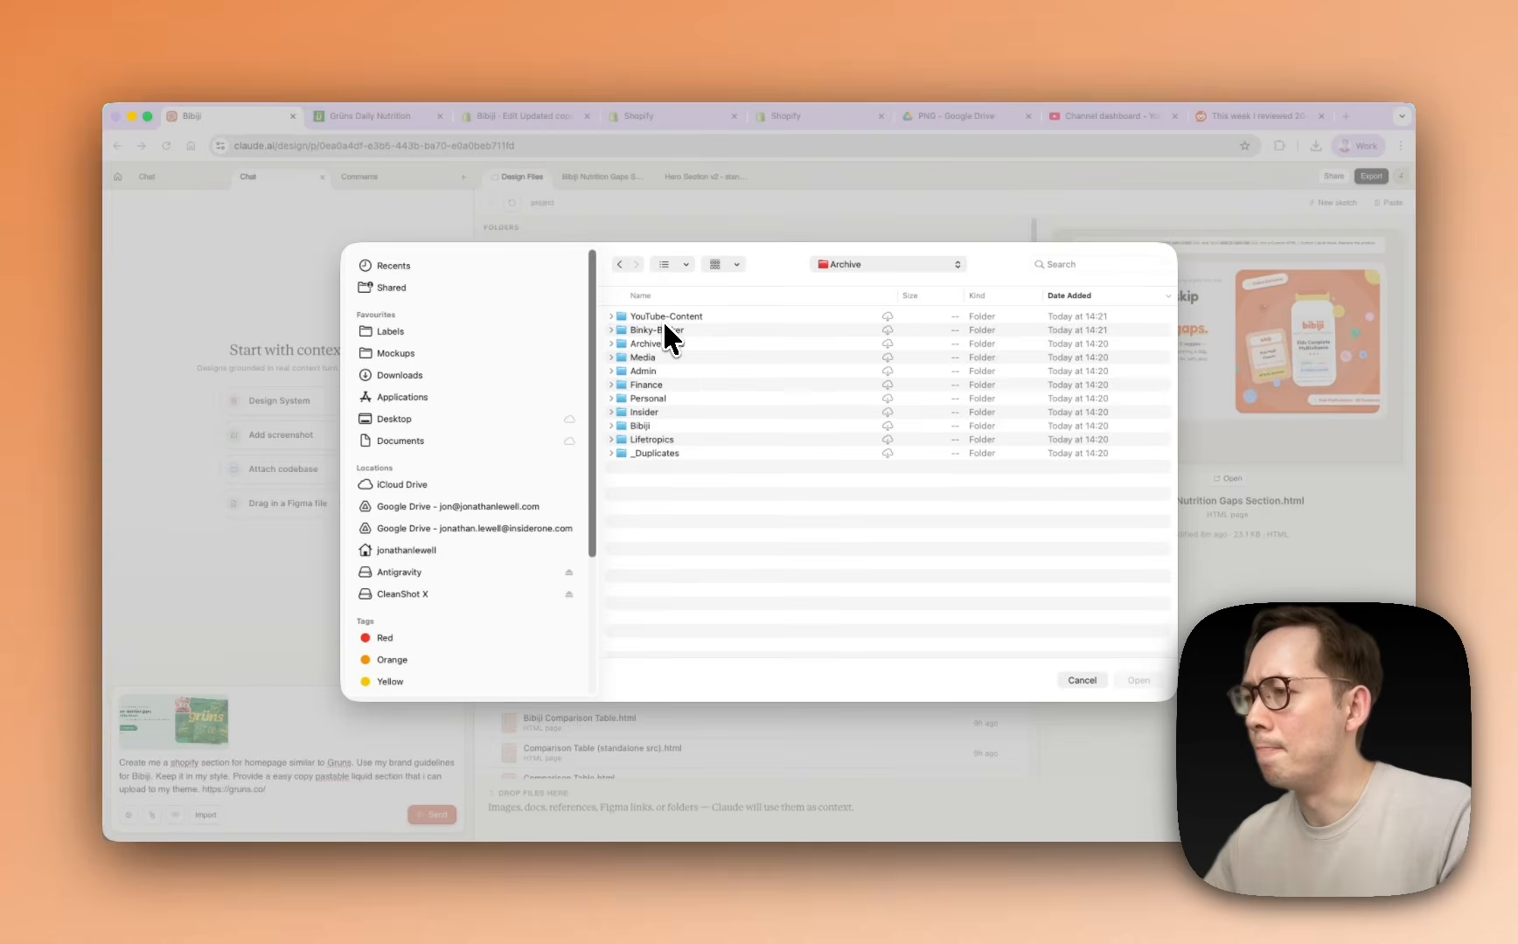
{"action": "double_click", "coordinate": [652, 424]}
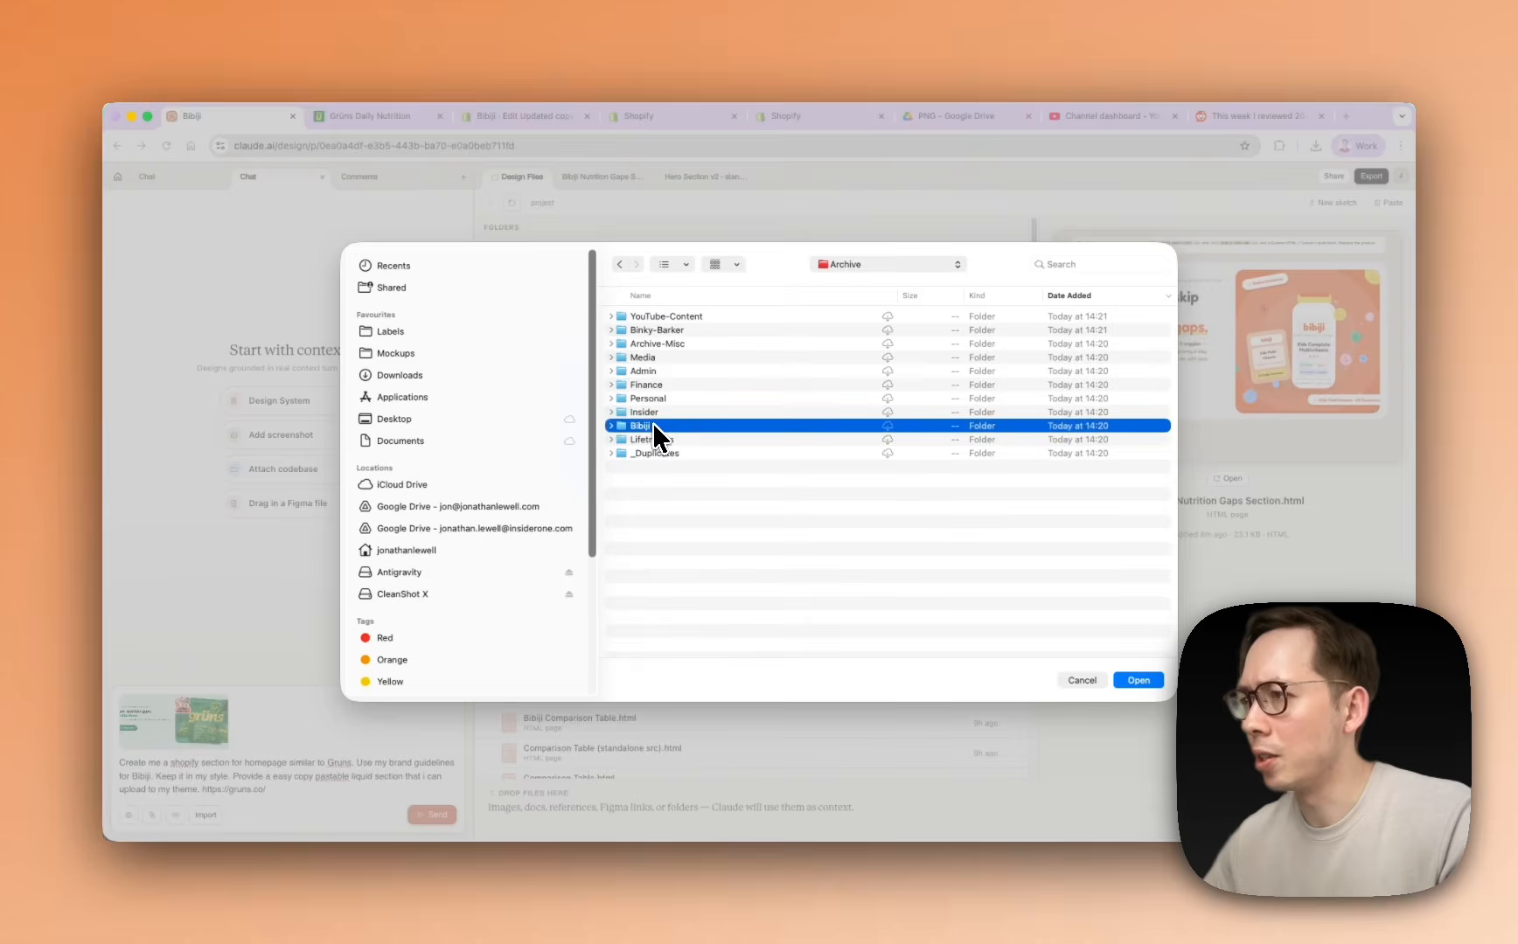
{"action": "double_click", "coordinate": [655, 385]}
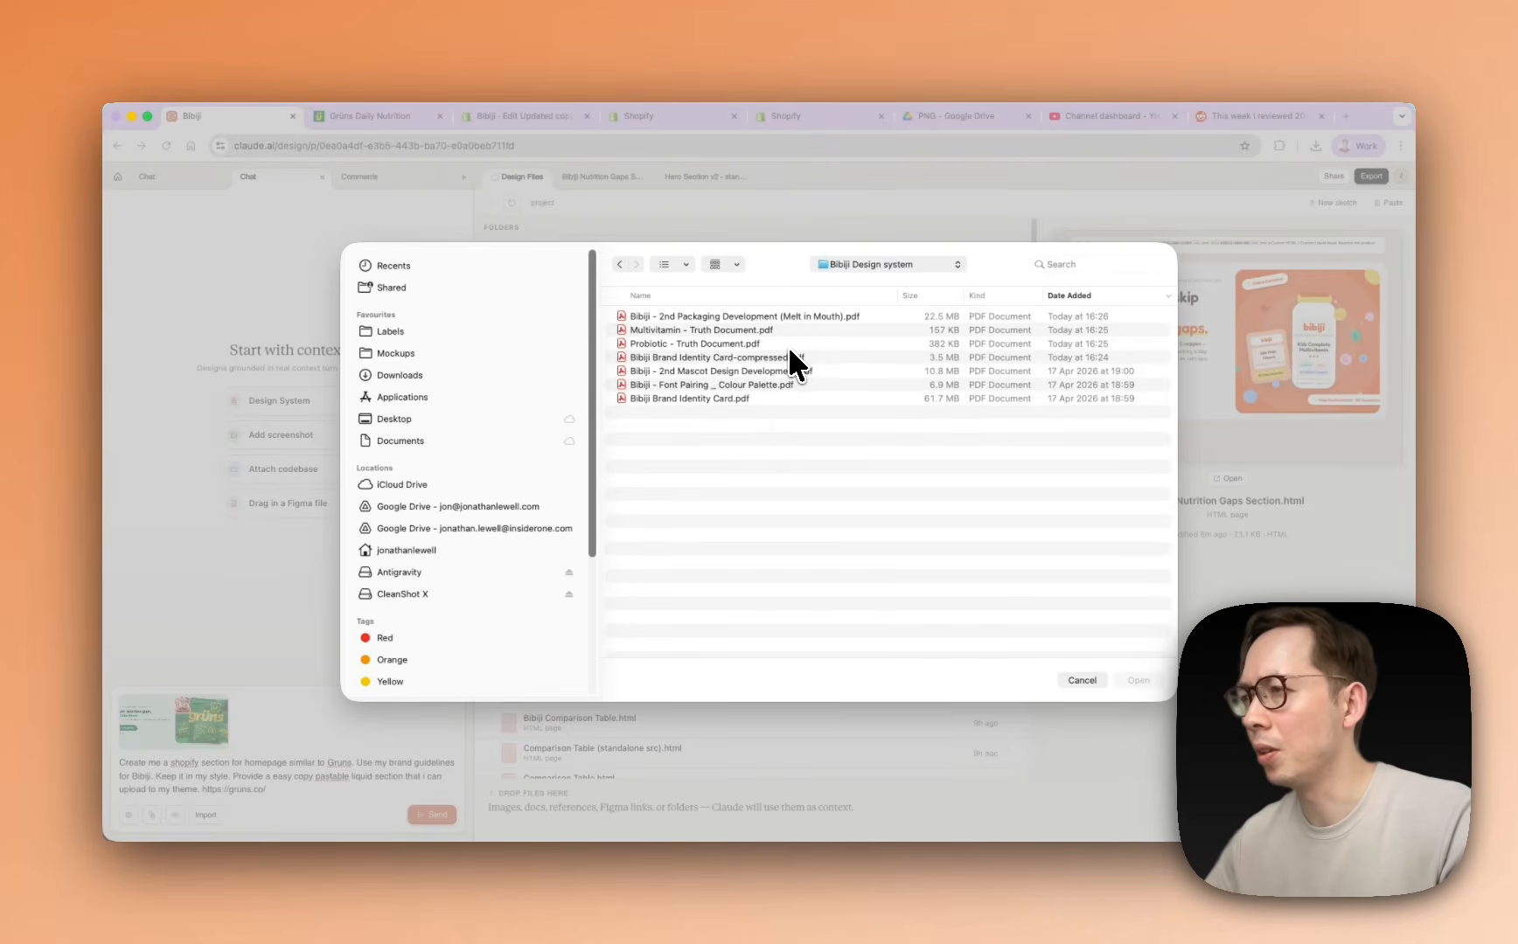
{"action": "left_click", "coordinate": [739, 357]}
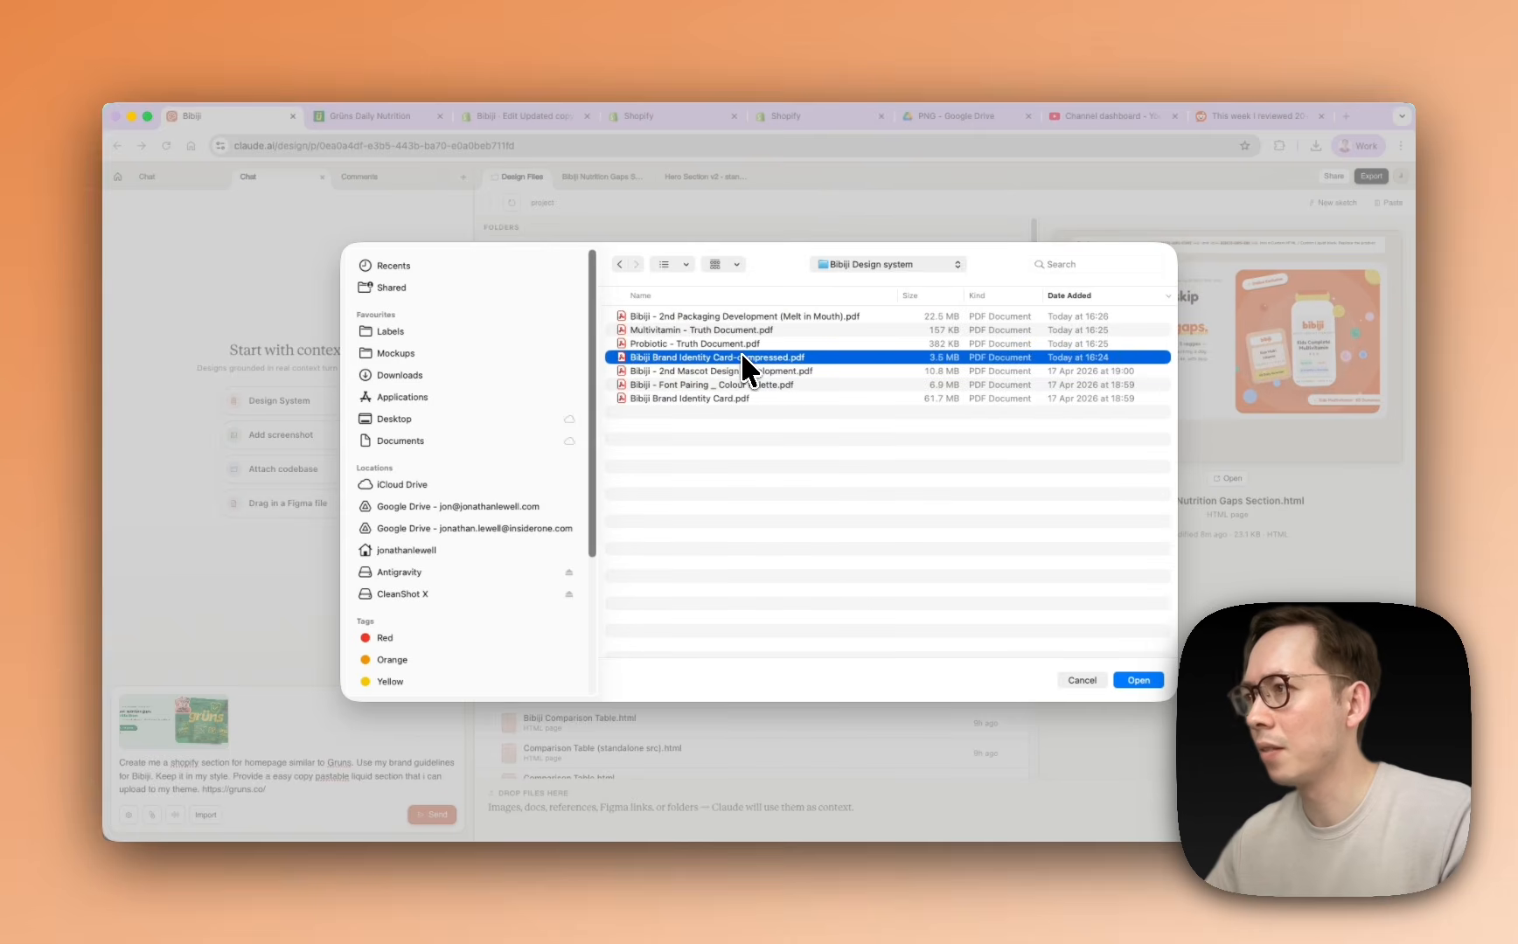
{"action": "double_click", "coordinate": [741, 354]}
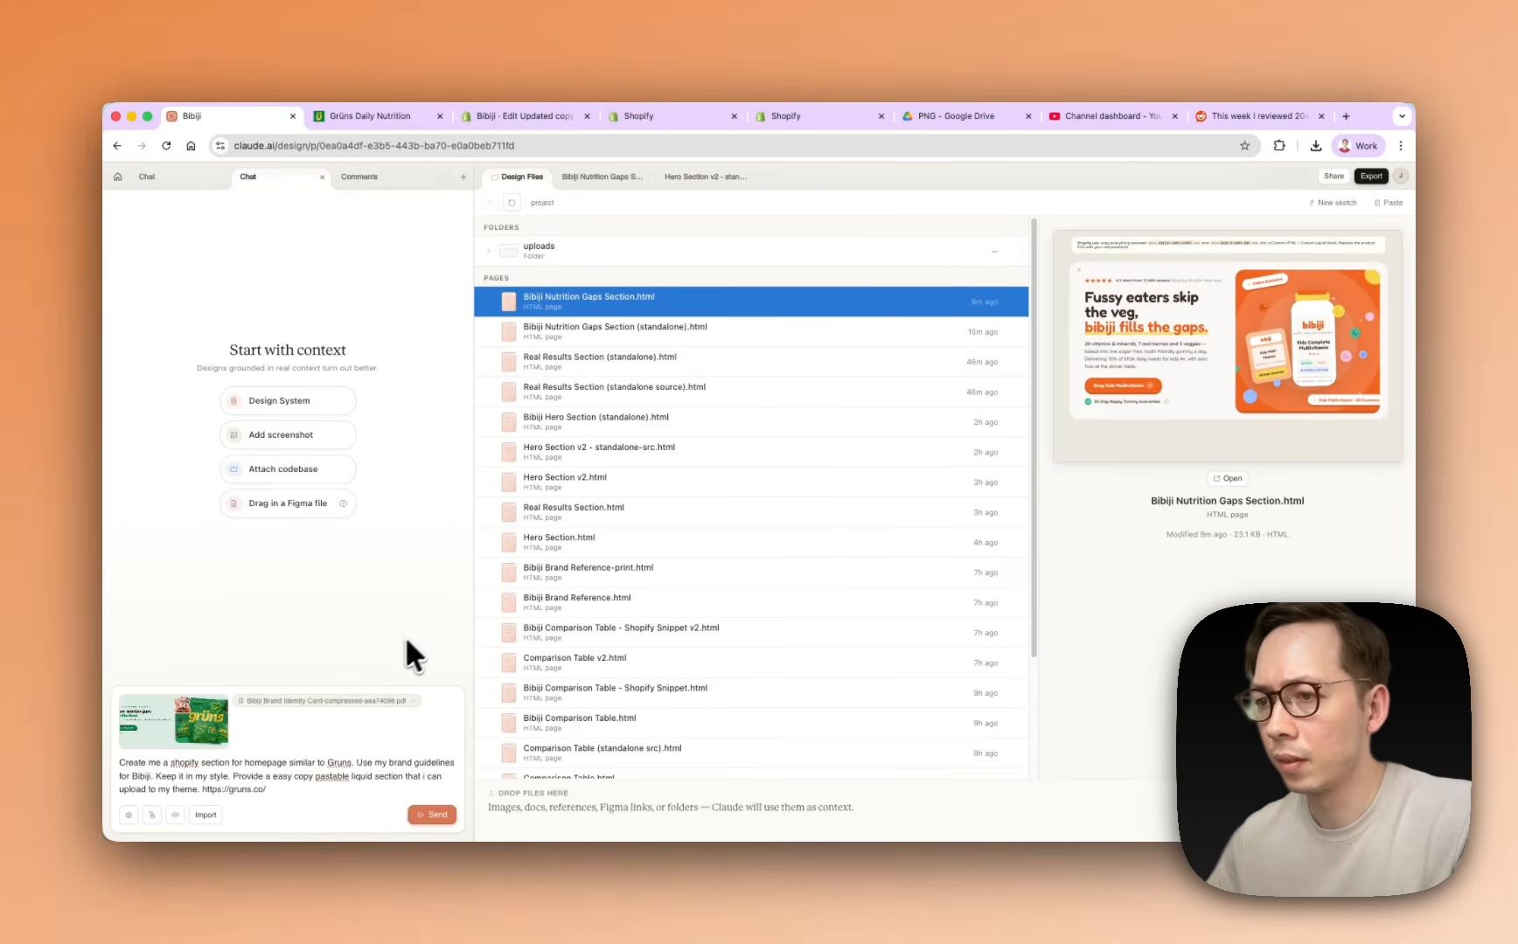
Set the model to Claude Opus 4.7 and send the homepage section prompt
{"action": "left_click", "coordinate": [347, 776]}
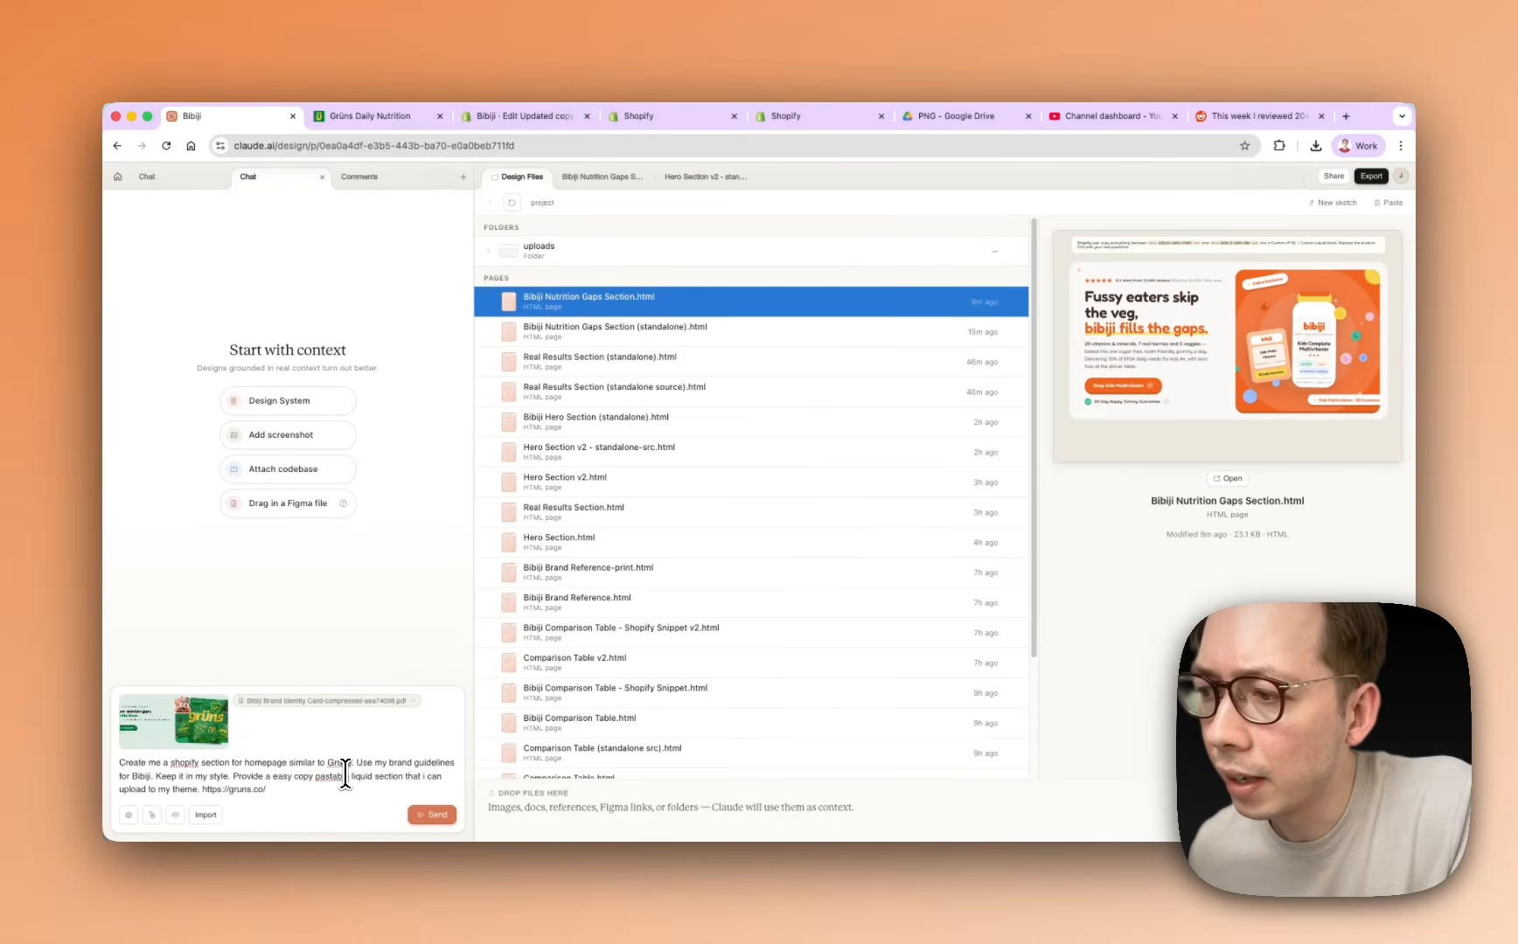
{"action": "left_click", "coordinate": [154, 811]}
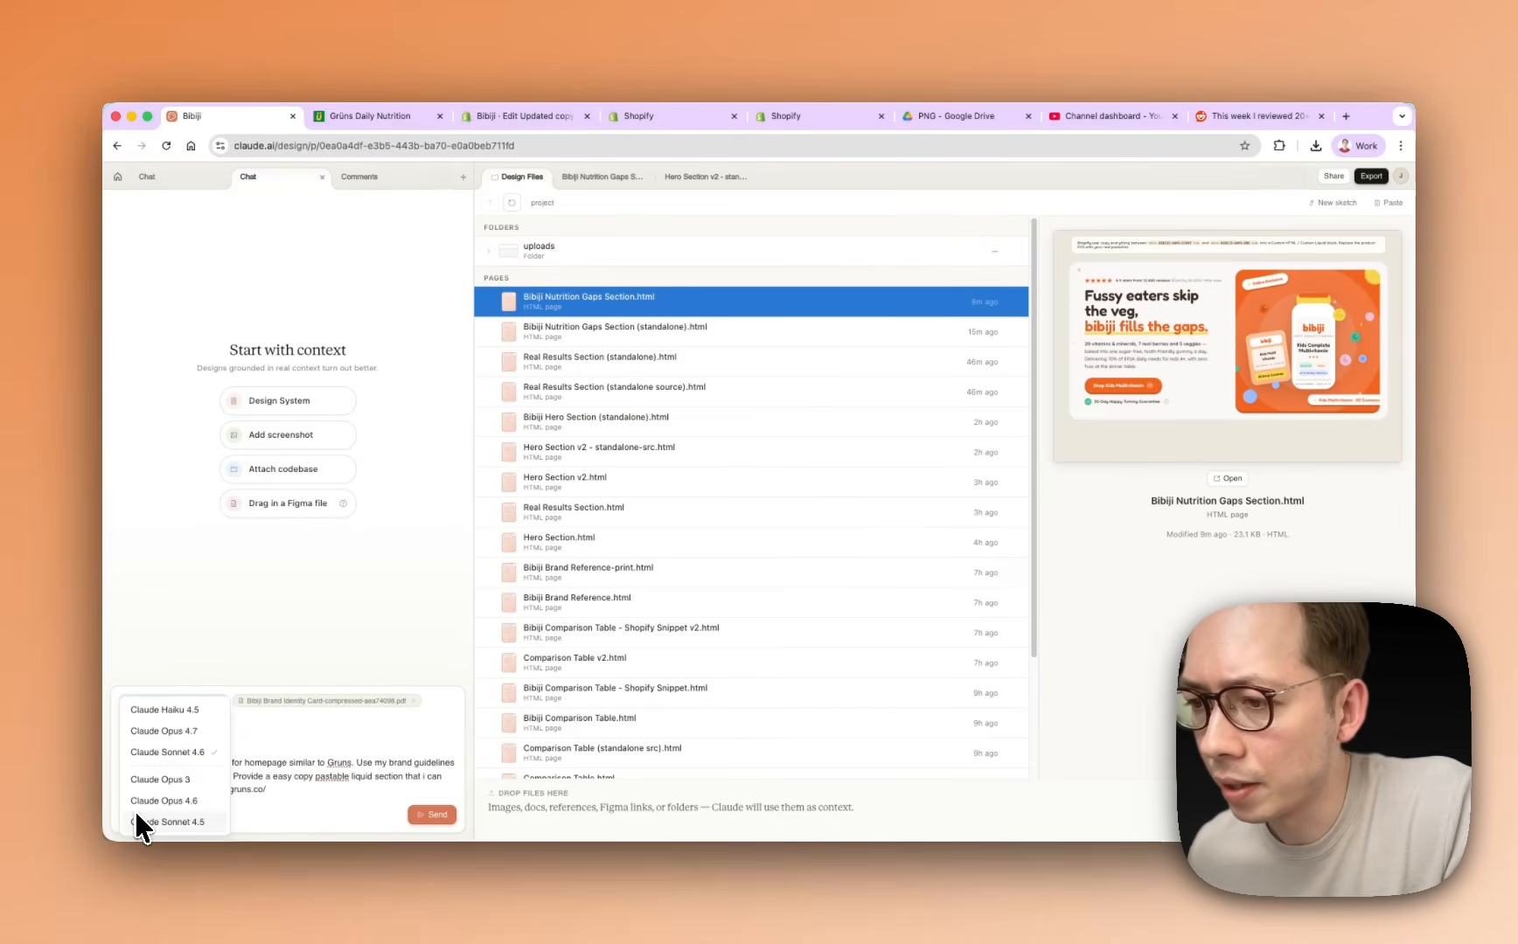
{"action": "left_click", "coordinate": [173, 731]}
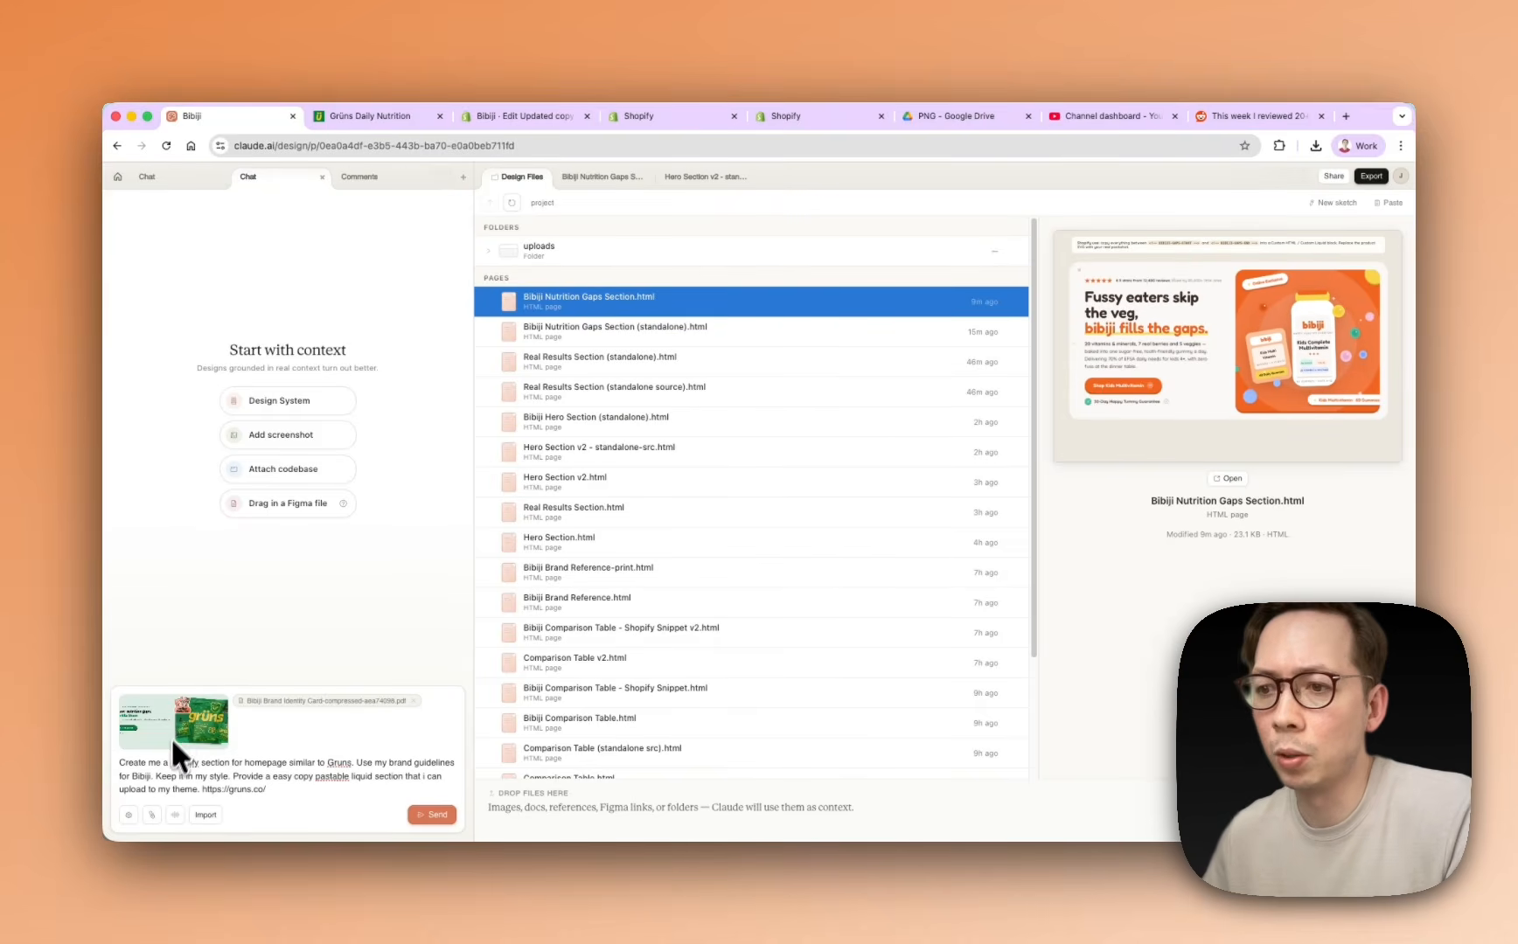
{"action": "left_click", "coordinate": [128, 811]}
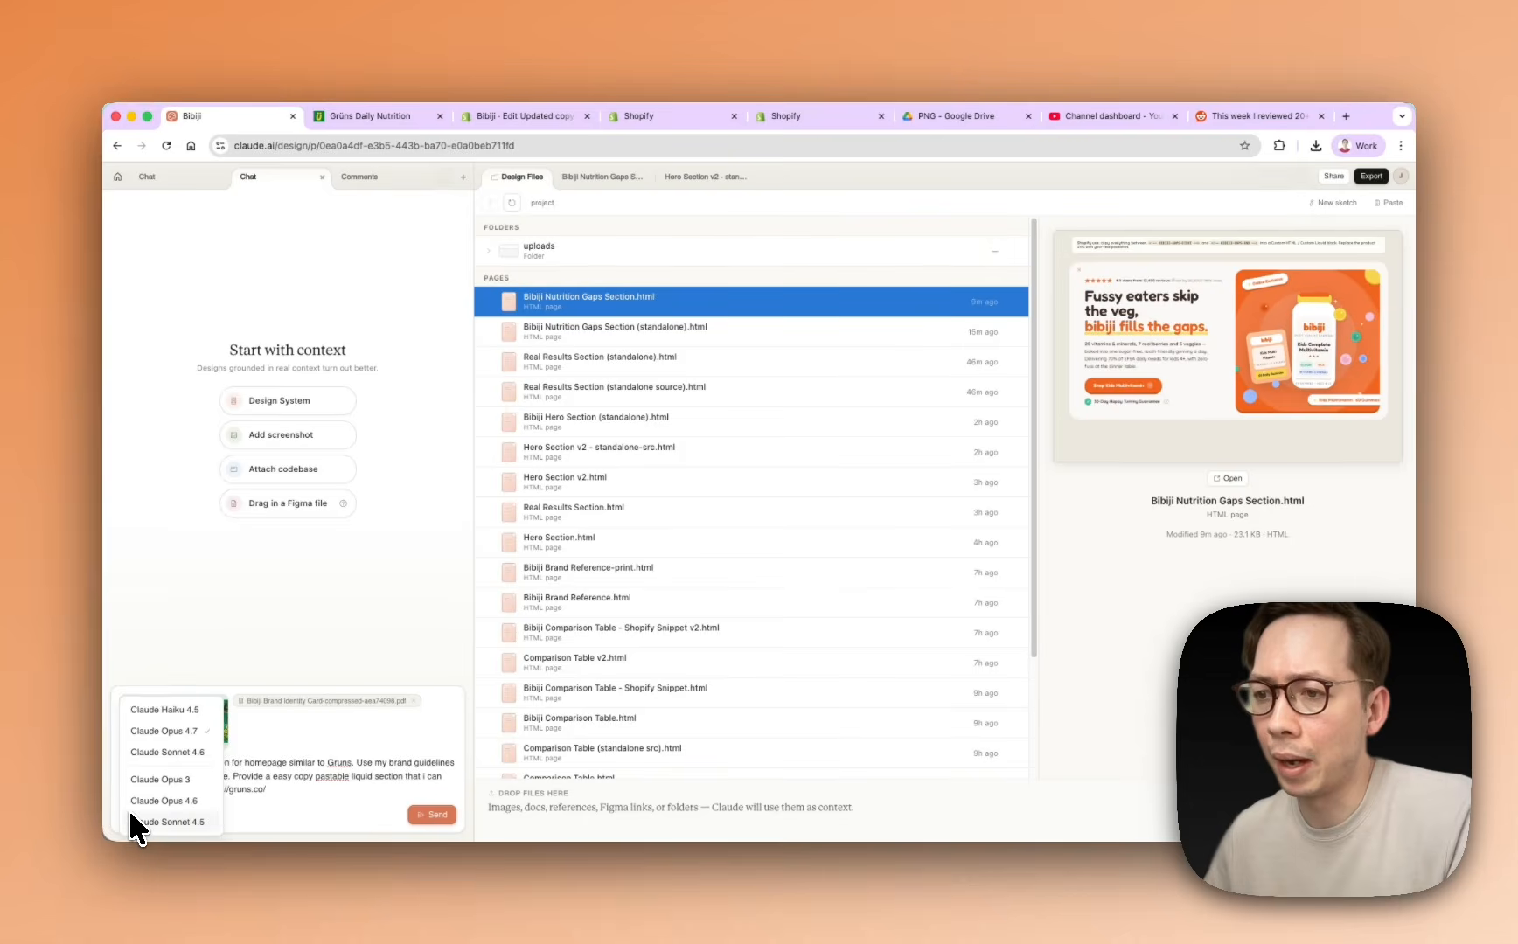
{"action": "left_click", "coordinate": [182, 730]}
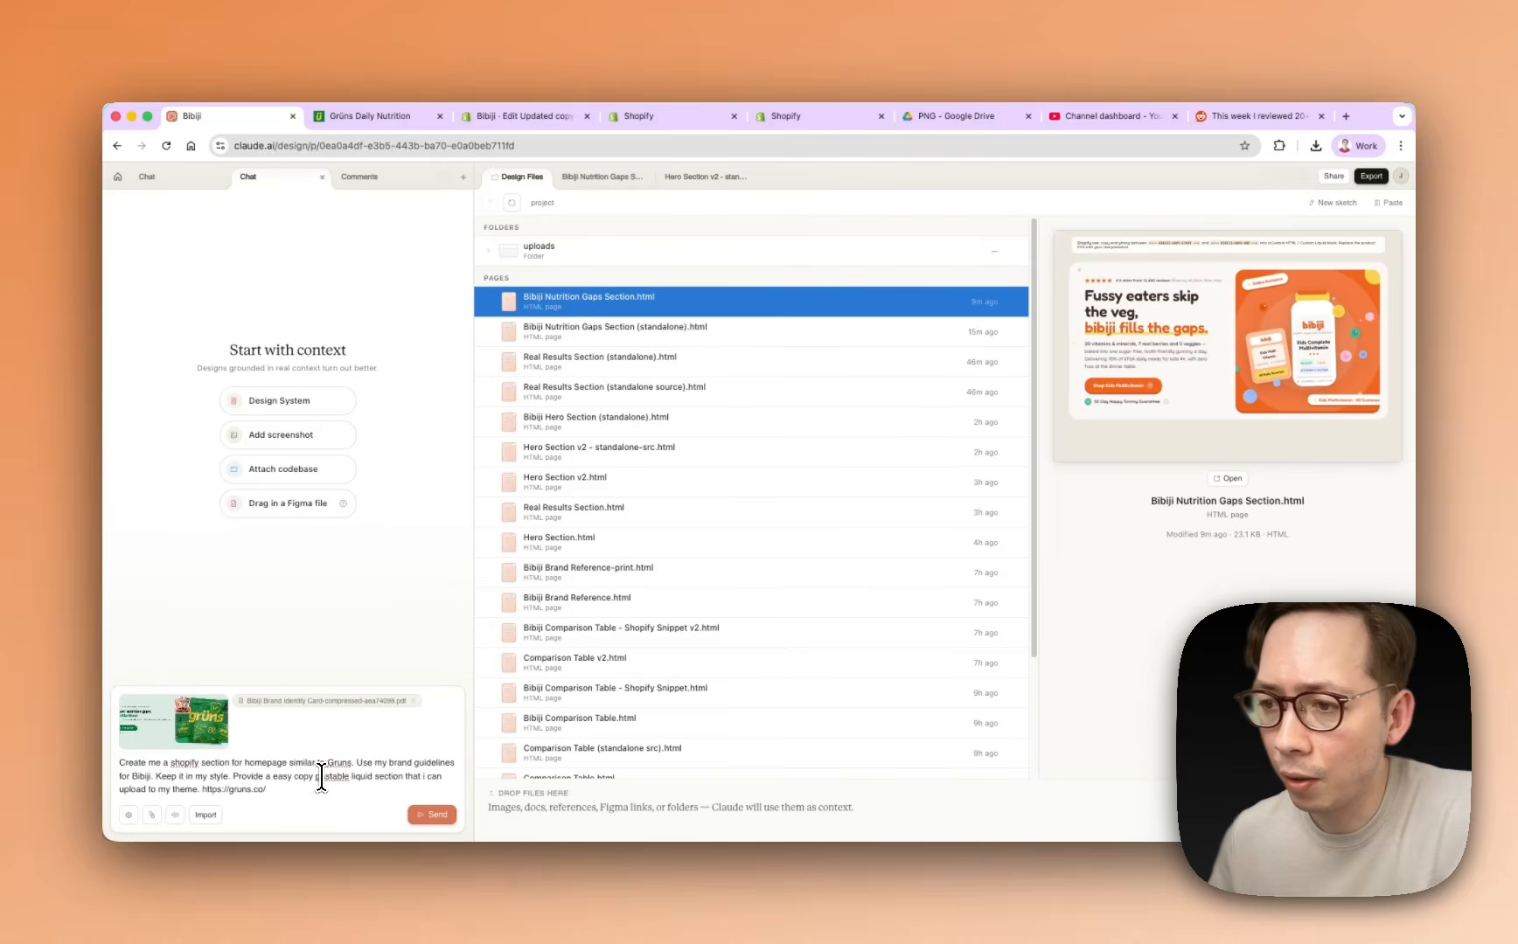
{"action": "left_click", "coordinate": [436, 819]}
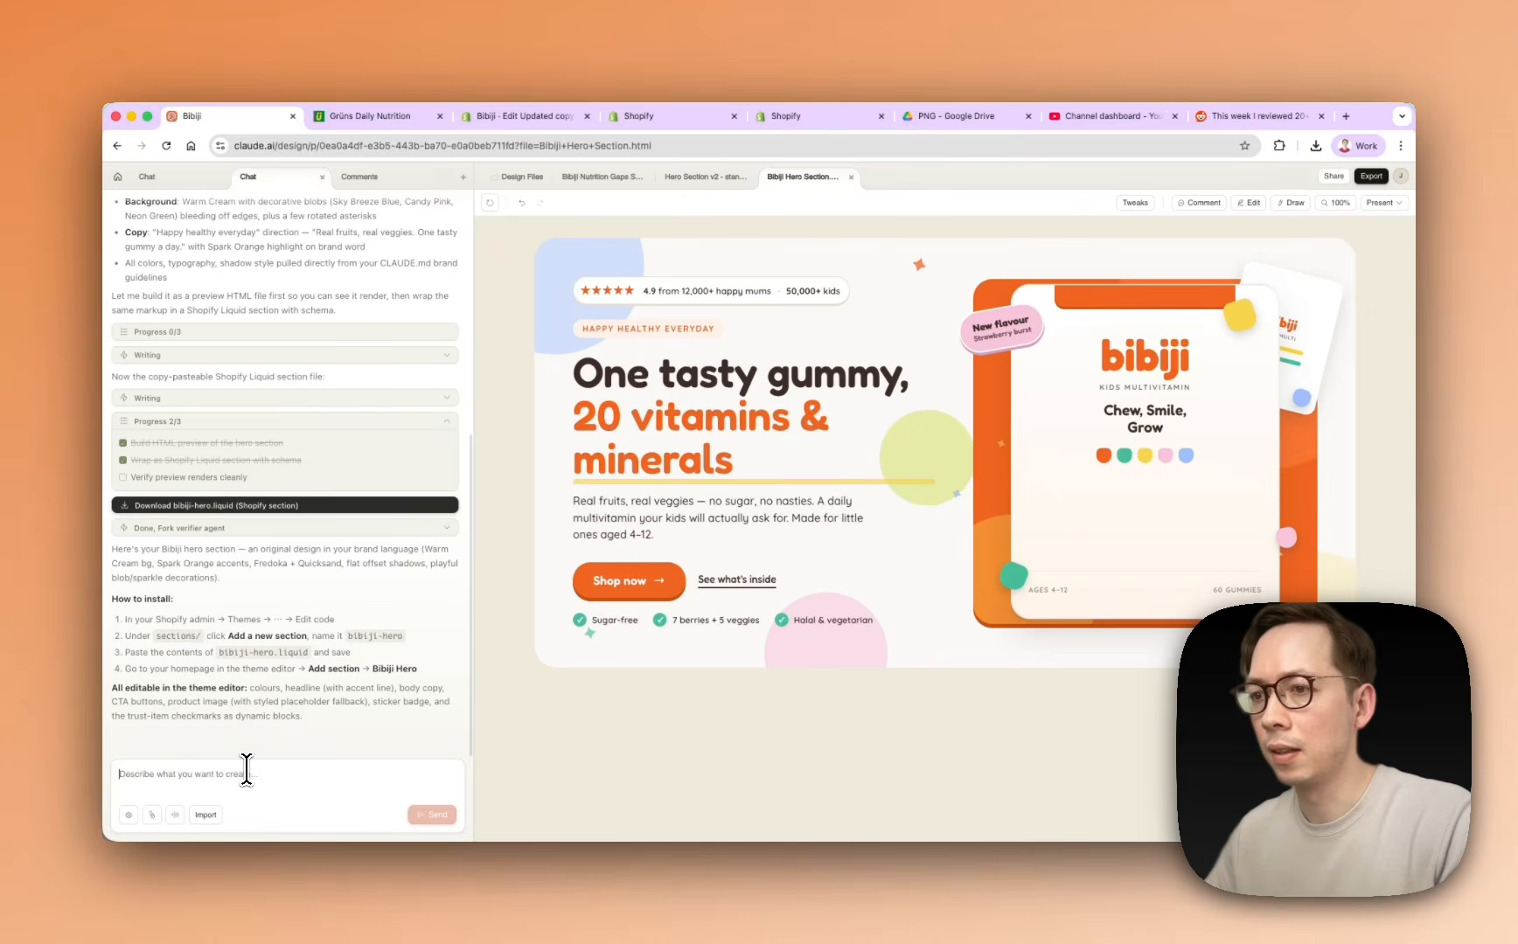
Write the follow-up prompt "Please animate the section so the letters bounce in the headline. And so does the bottle."
{"action": "type", "text": "Please"}
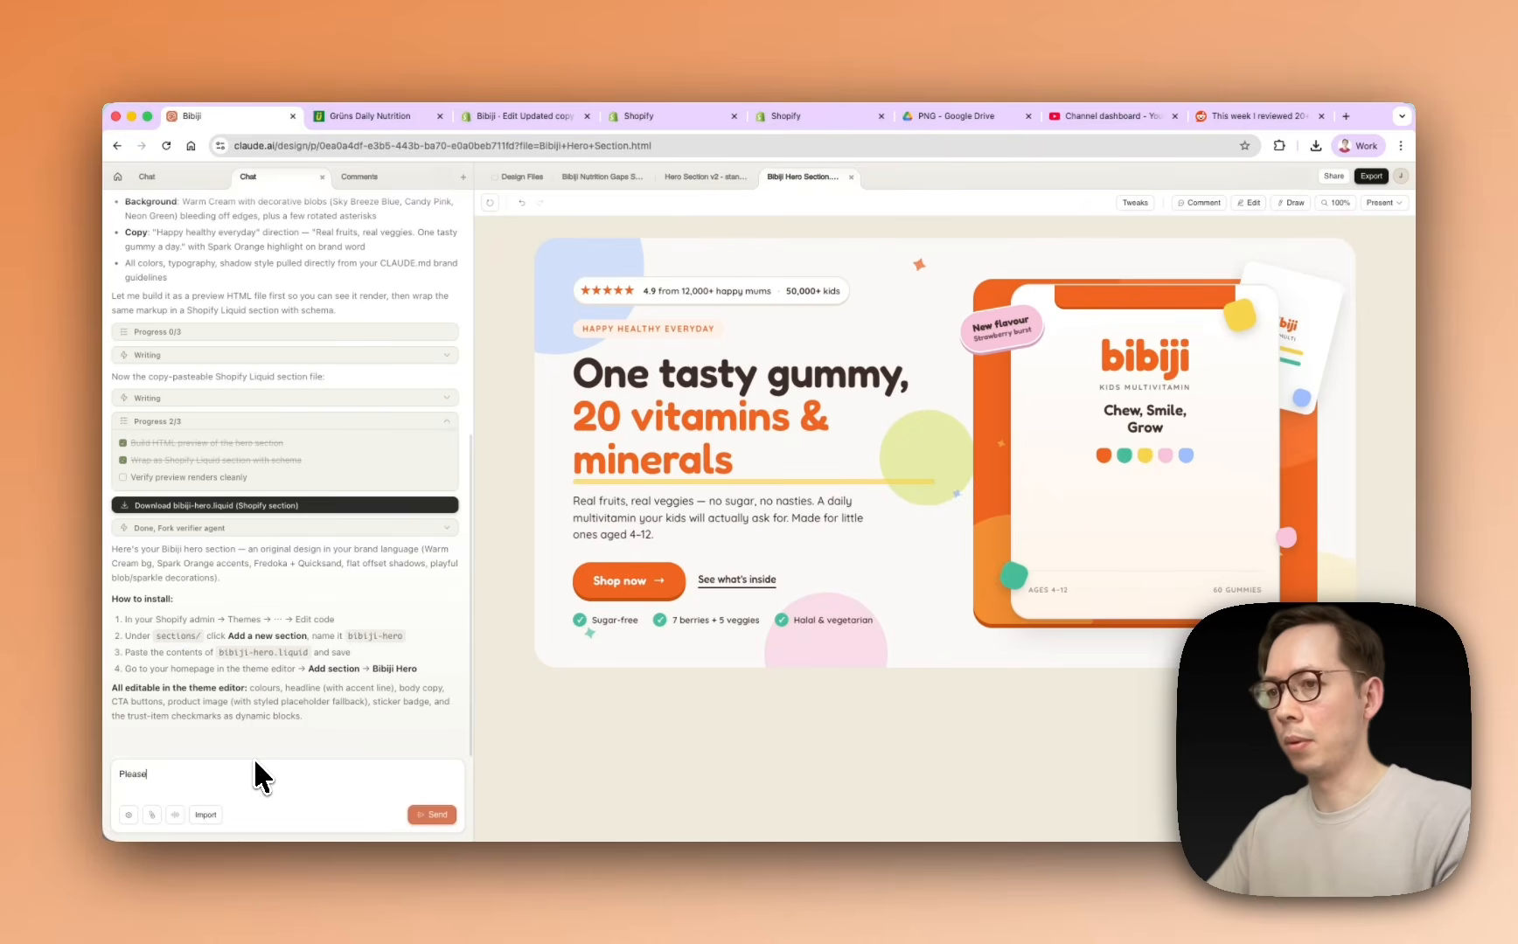
{"action": "type", "text": " animate the section so the"}
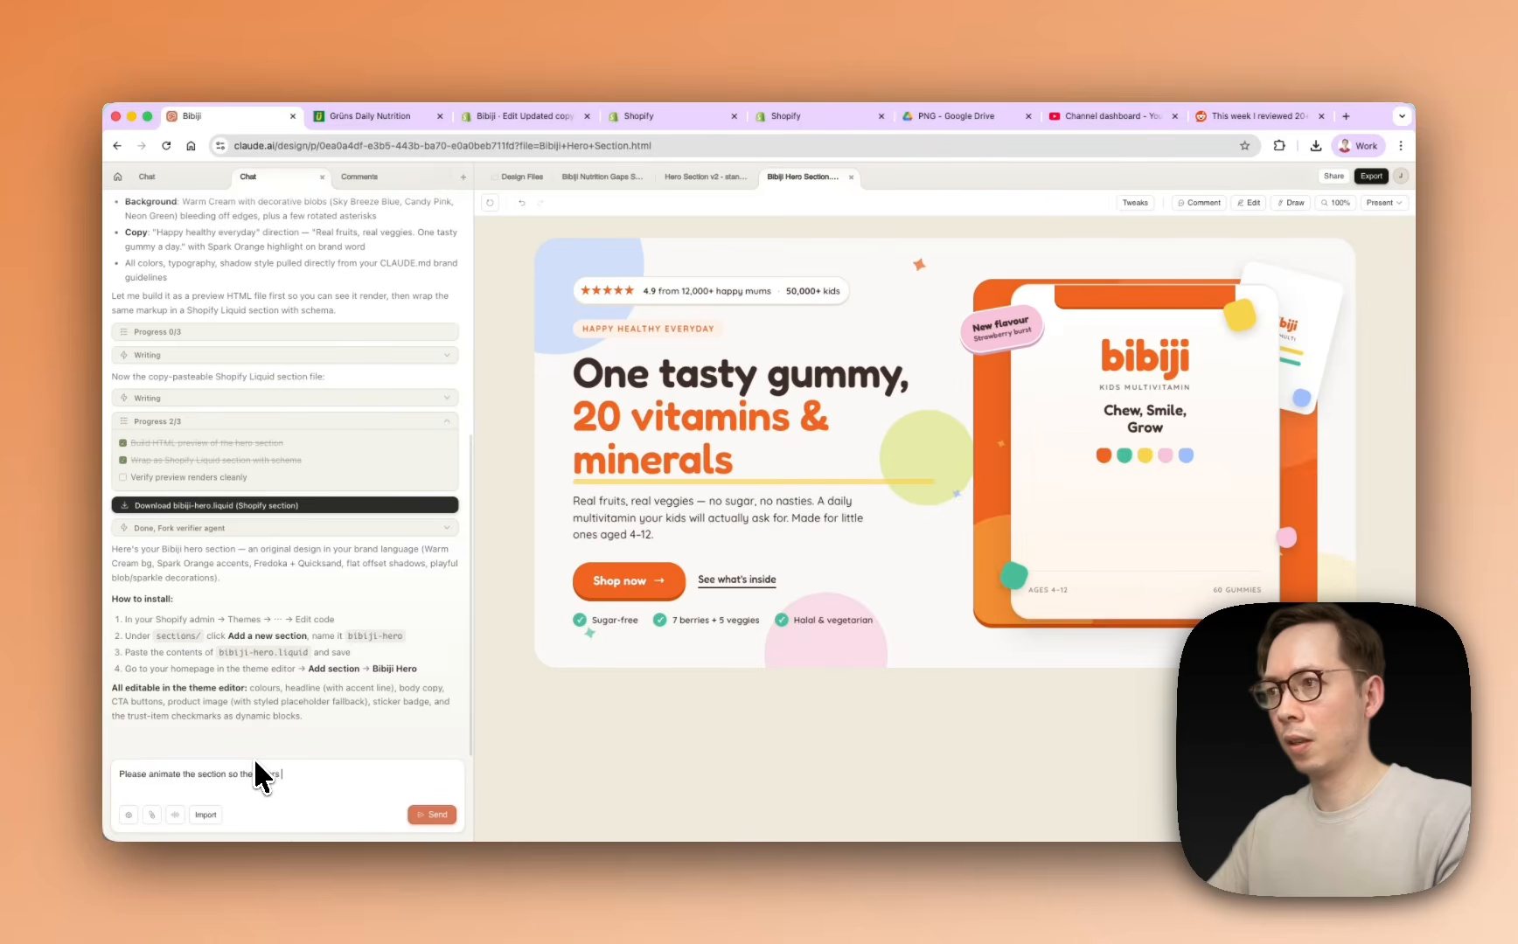
{"action": "type", "text": " rs bounce in teh he"}
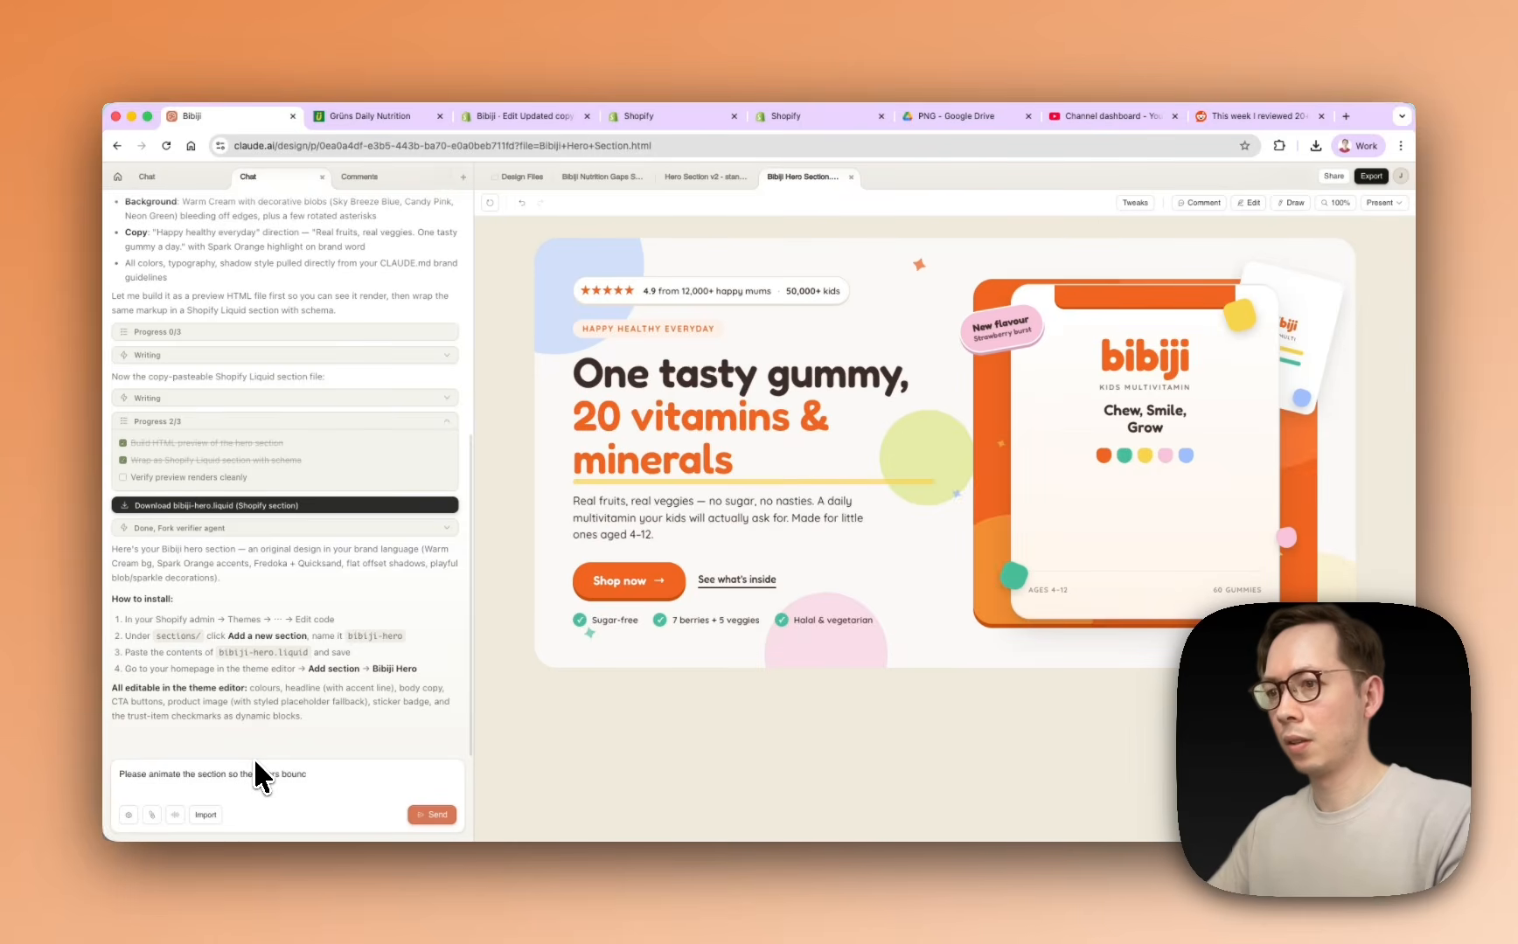
{"action": "key", "text": "BackSpace"}
{"action": "key", "text": "BackSpace"}
{"action": "key", "text": "BackSpace"}
{"action": "key", "text": "BackSpace"}
{"action": "key", "text": "BackSpace"}
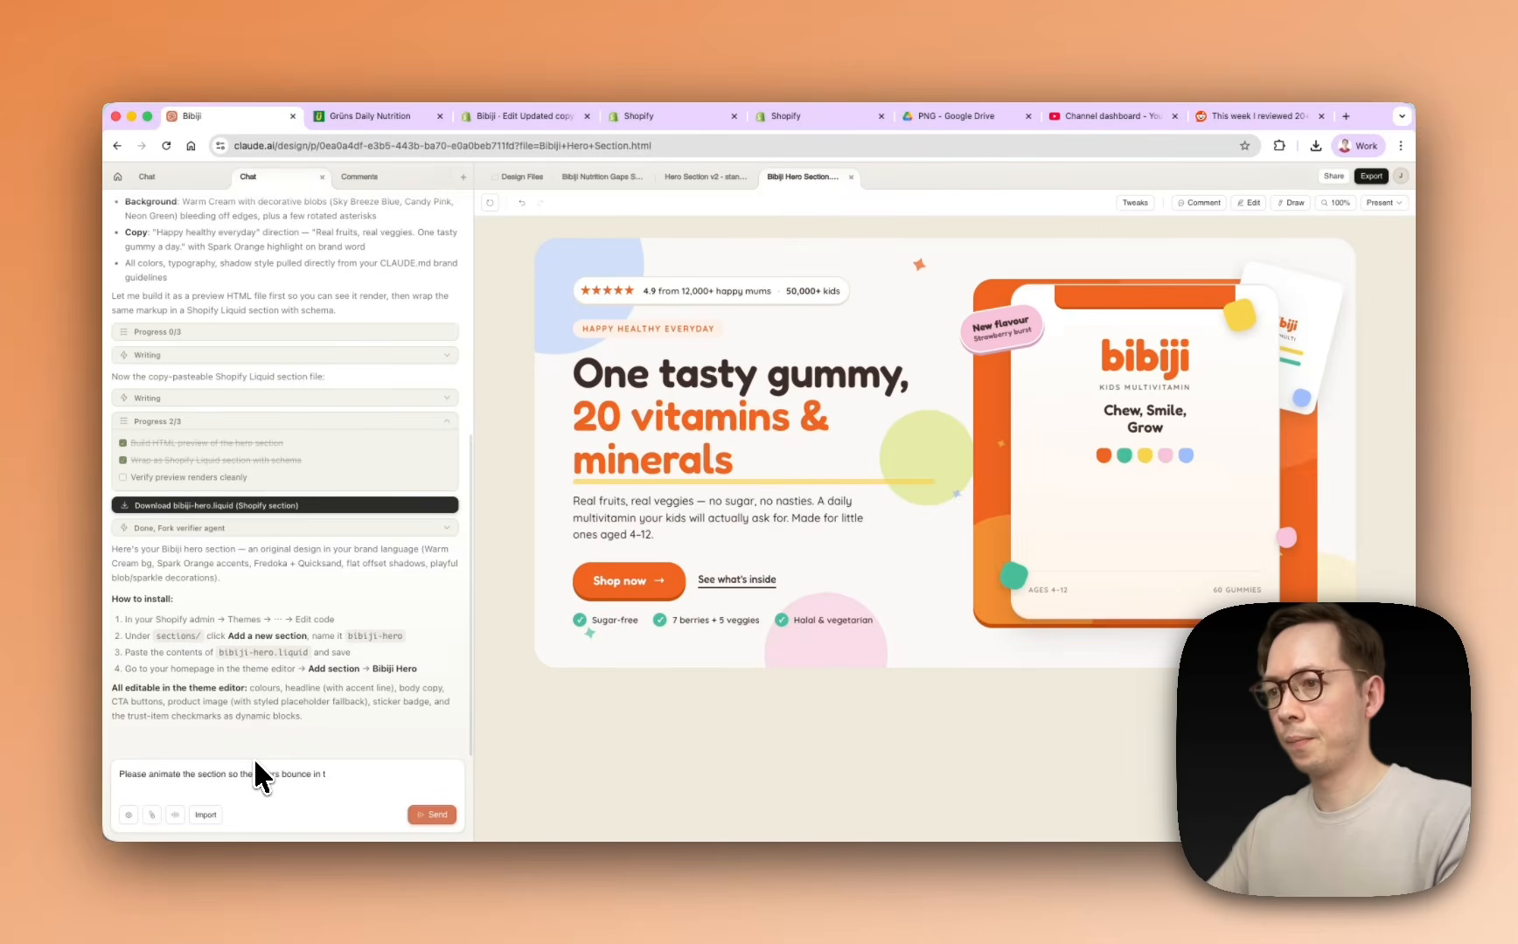
{"action": "type", "text": "he headline. And so does the bubb"}
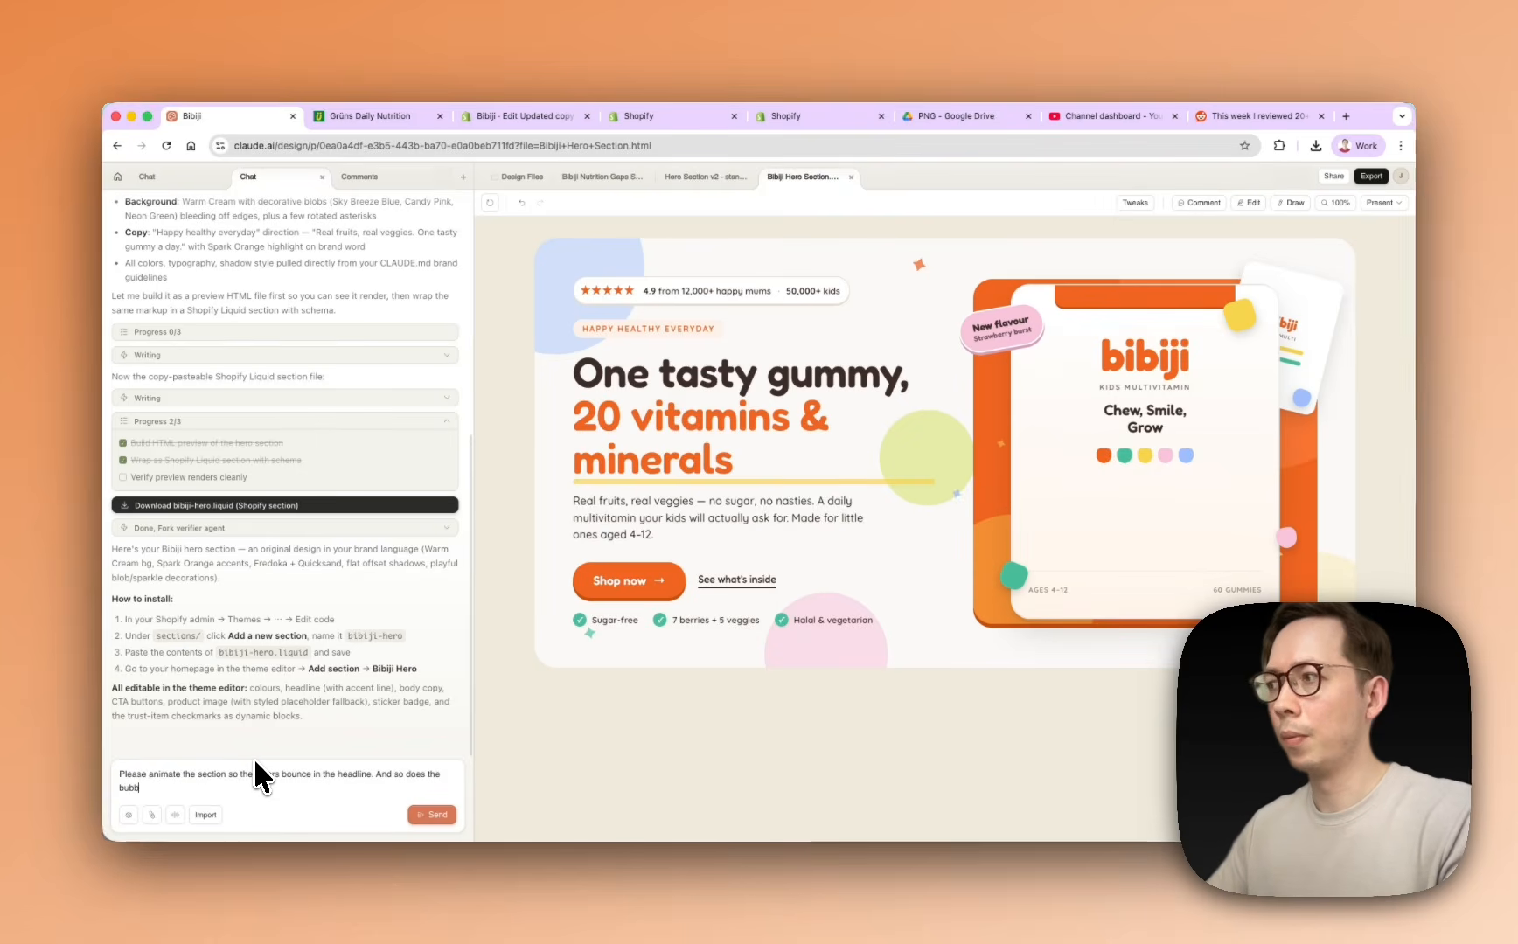
{"action": "key", "text": "BackSpace"}
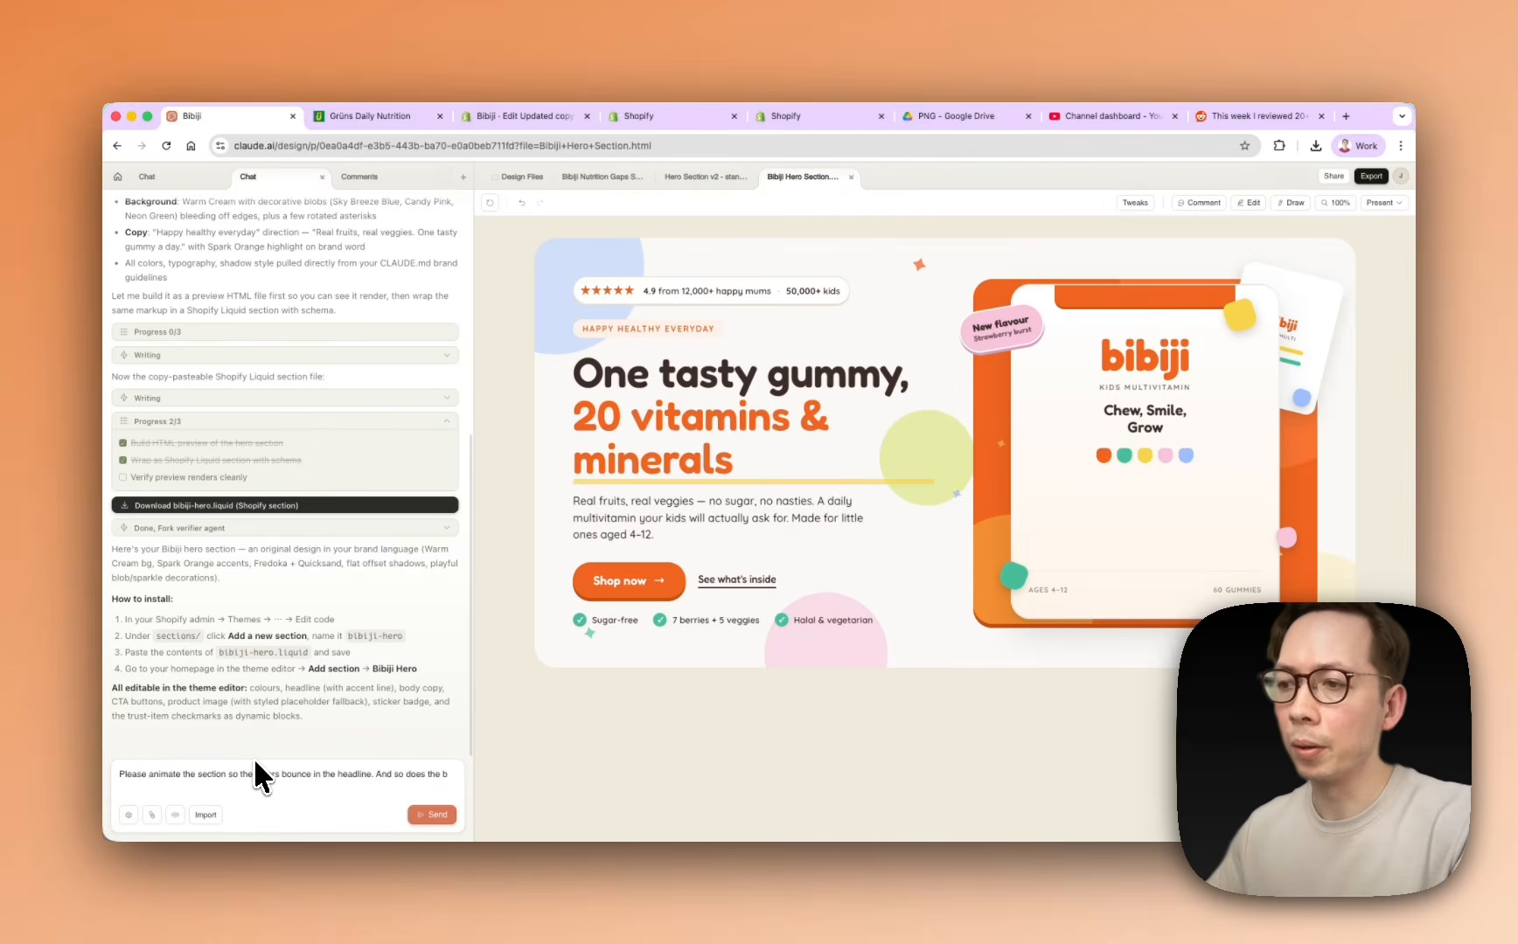
{"action": "type", "text": "ottle."}
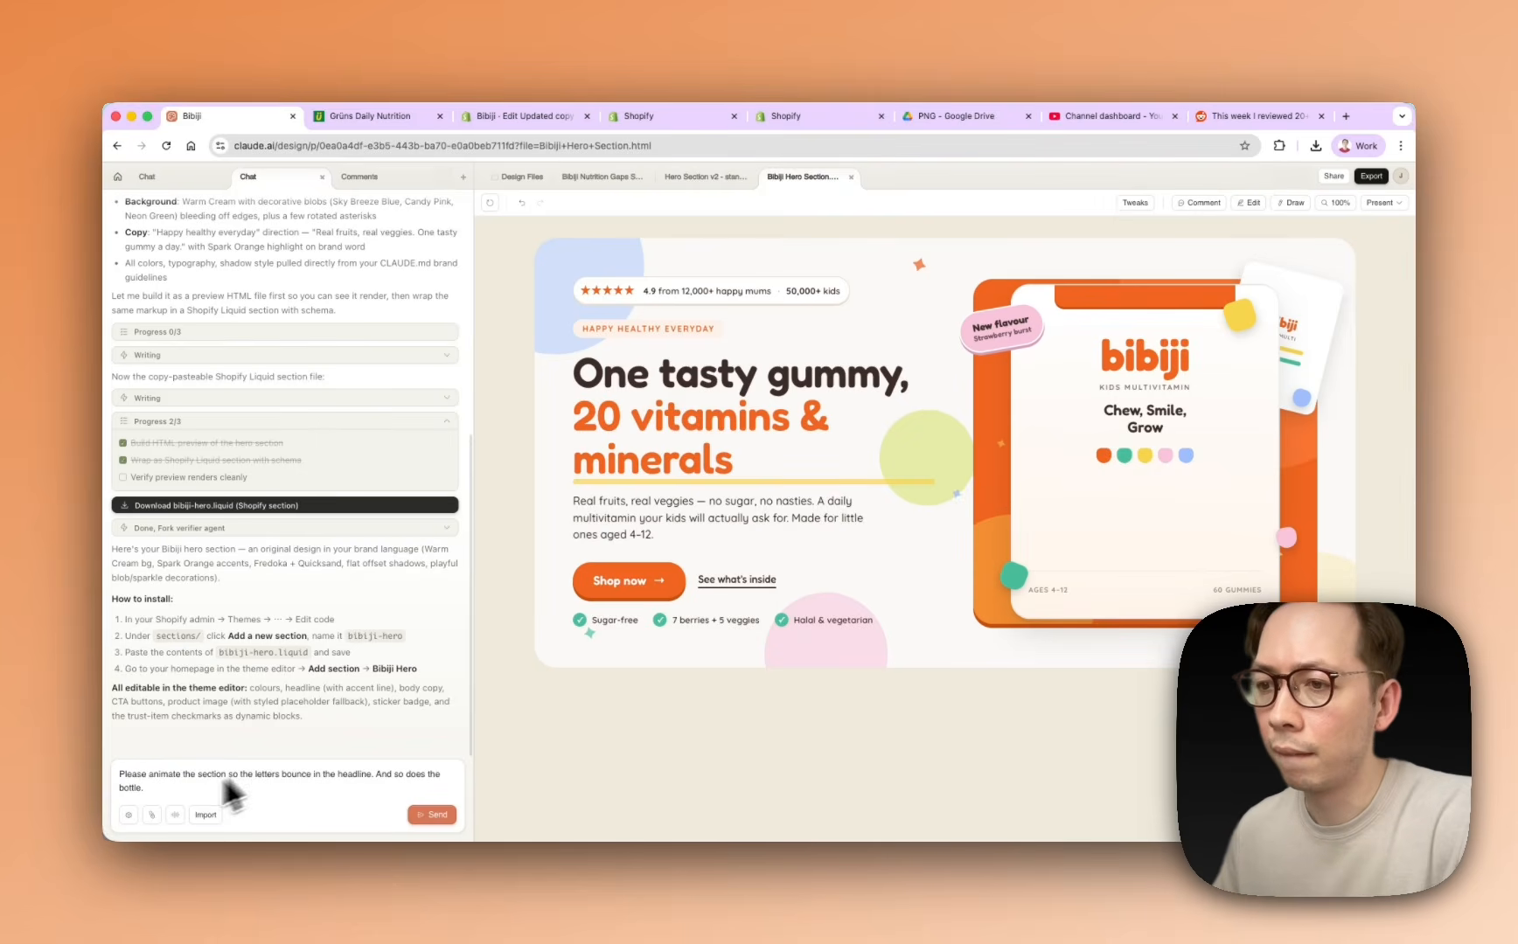
Switch the model to Claude Sonnet 4.6 and send the prompt with "After this provide the liquid section" added
{"action": "left_click", "coordinate": [129, 813]}
{"action": "left_click", "coordinate": [169, 751]}
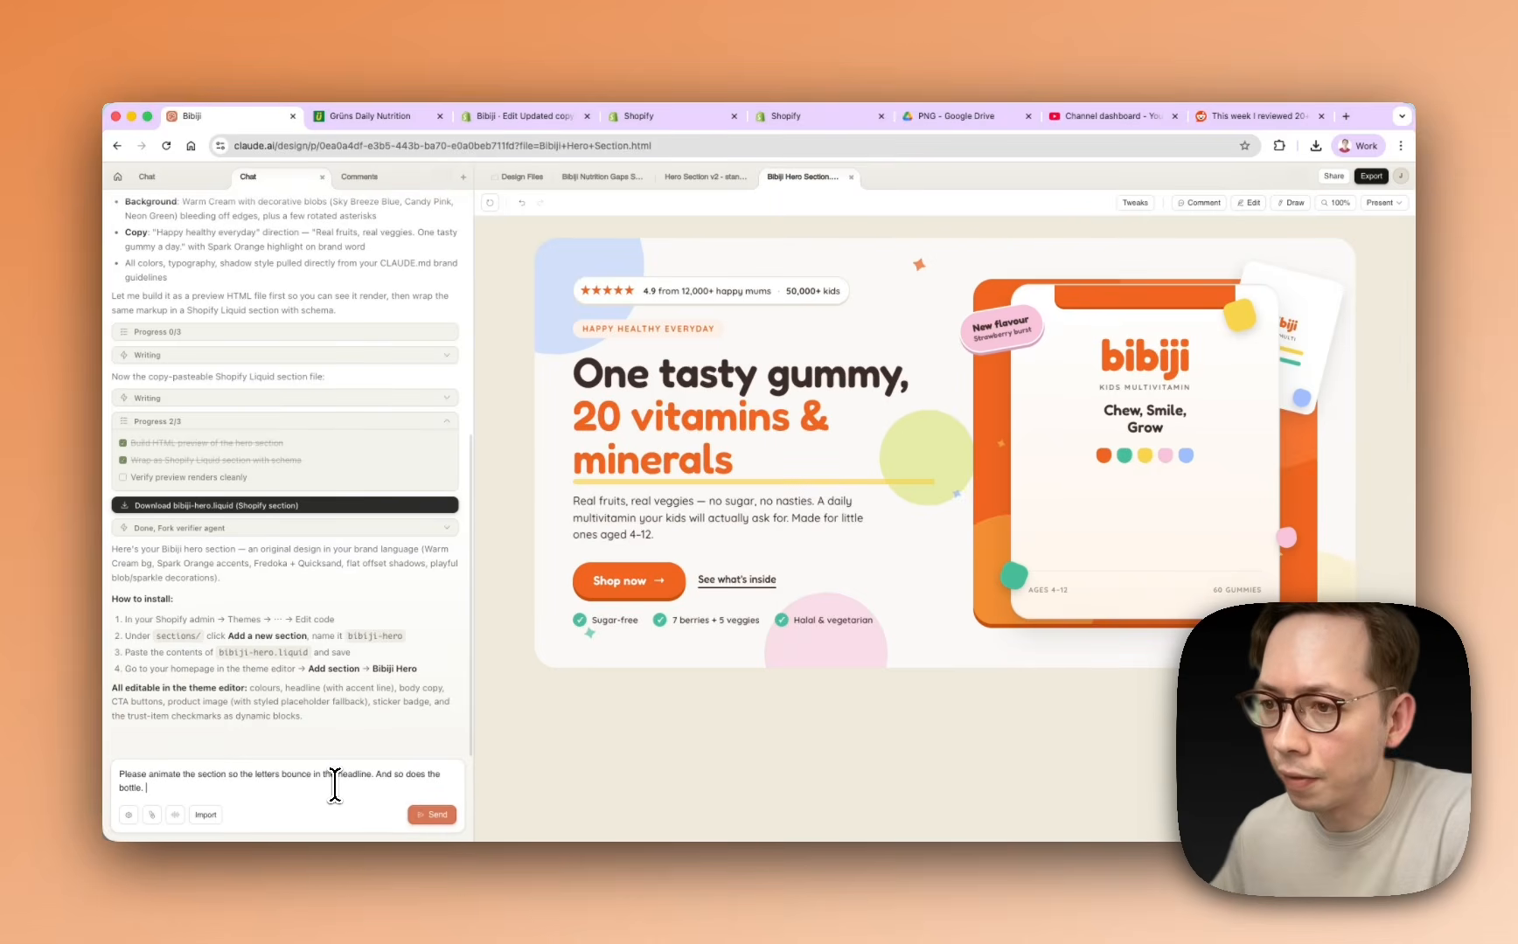
{"action": "type", "text": "te"}
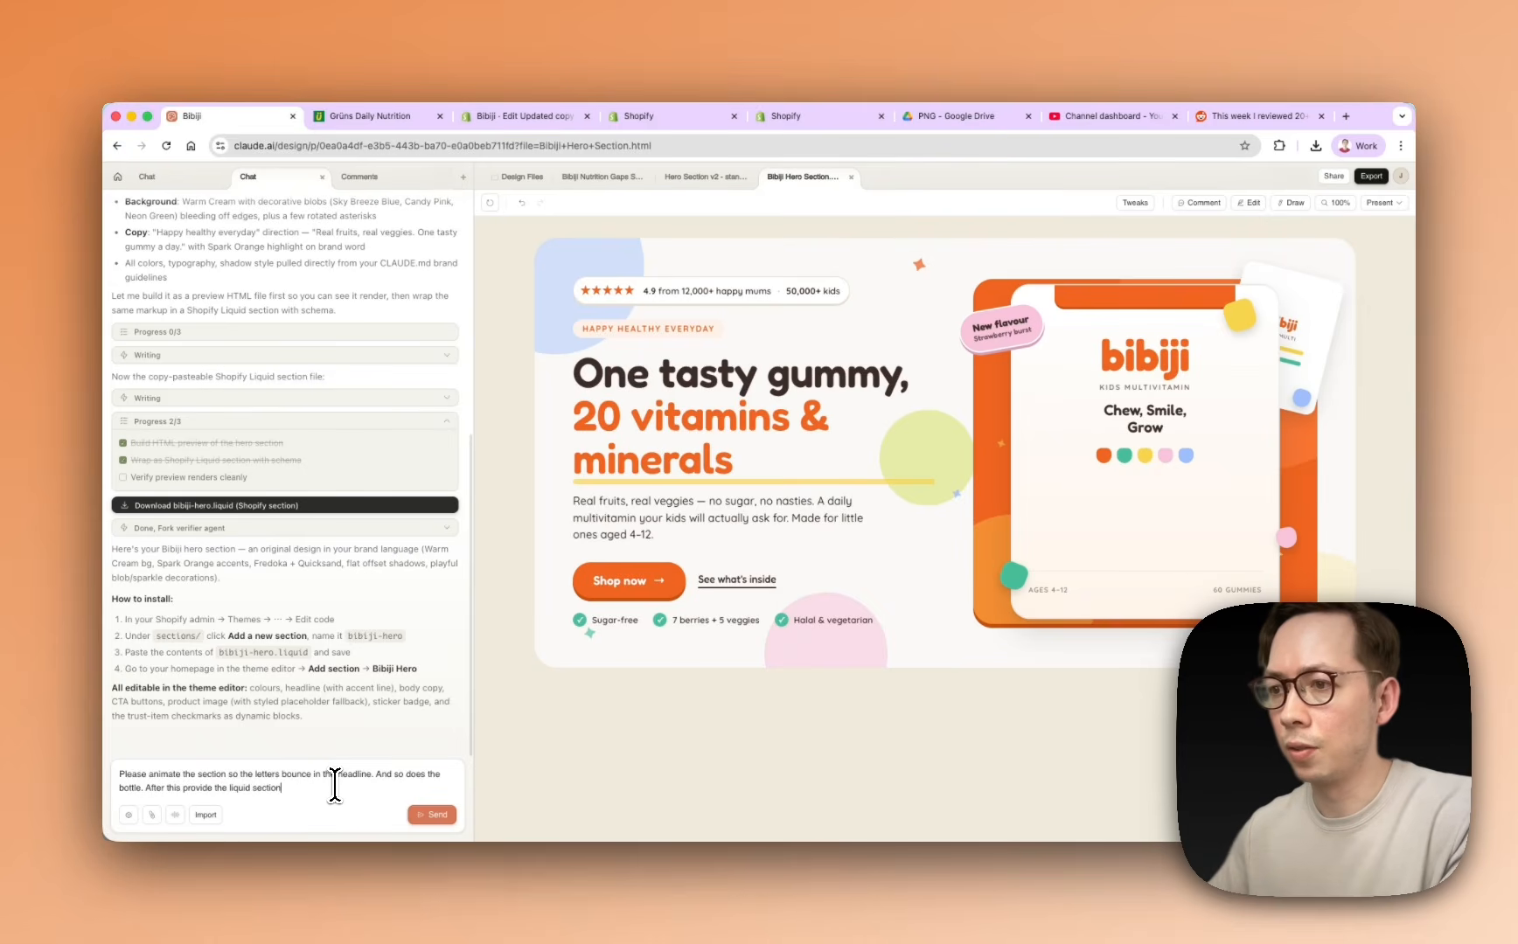
{"action": "key", "text": "Return"}
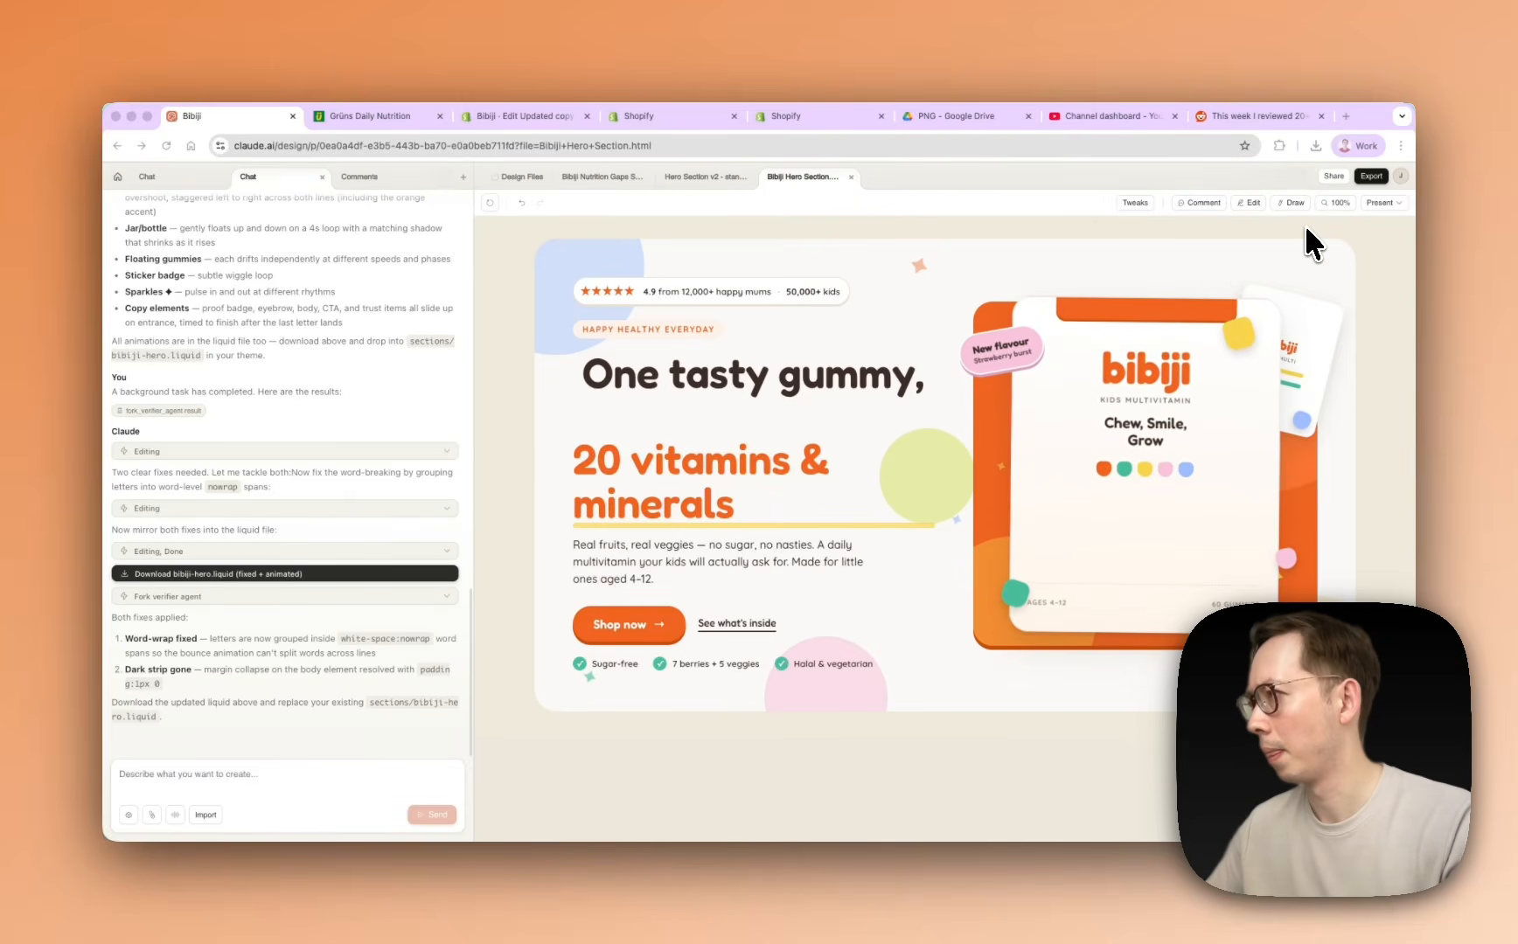
Circle the gap between the black and orange headline lines with Draw and queue the note "Reduce the whitespace here"
{"action": "left_click", "coordinate": [1265, 183]}
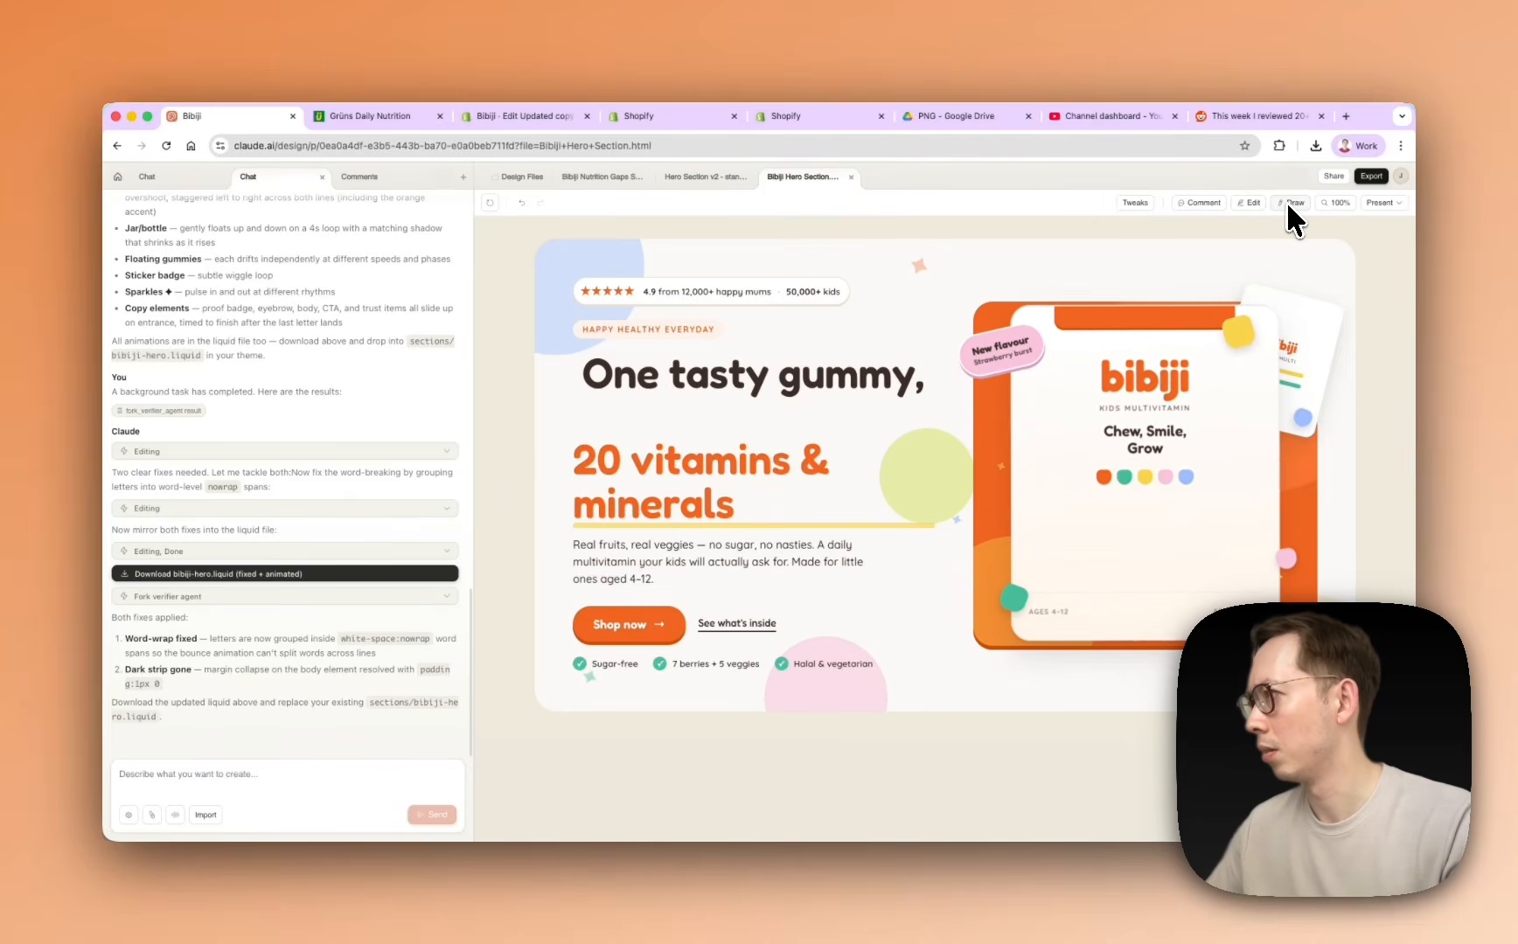
{"action": "left_click", "coordinate": [1287, 202]}
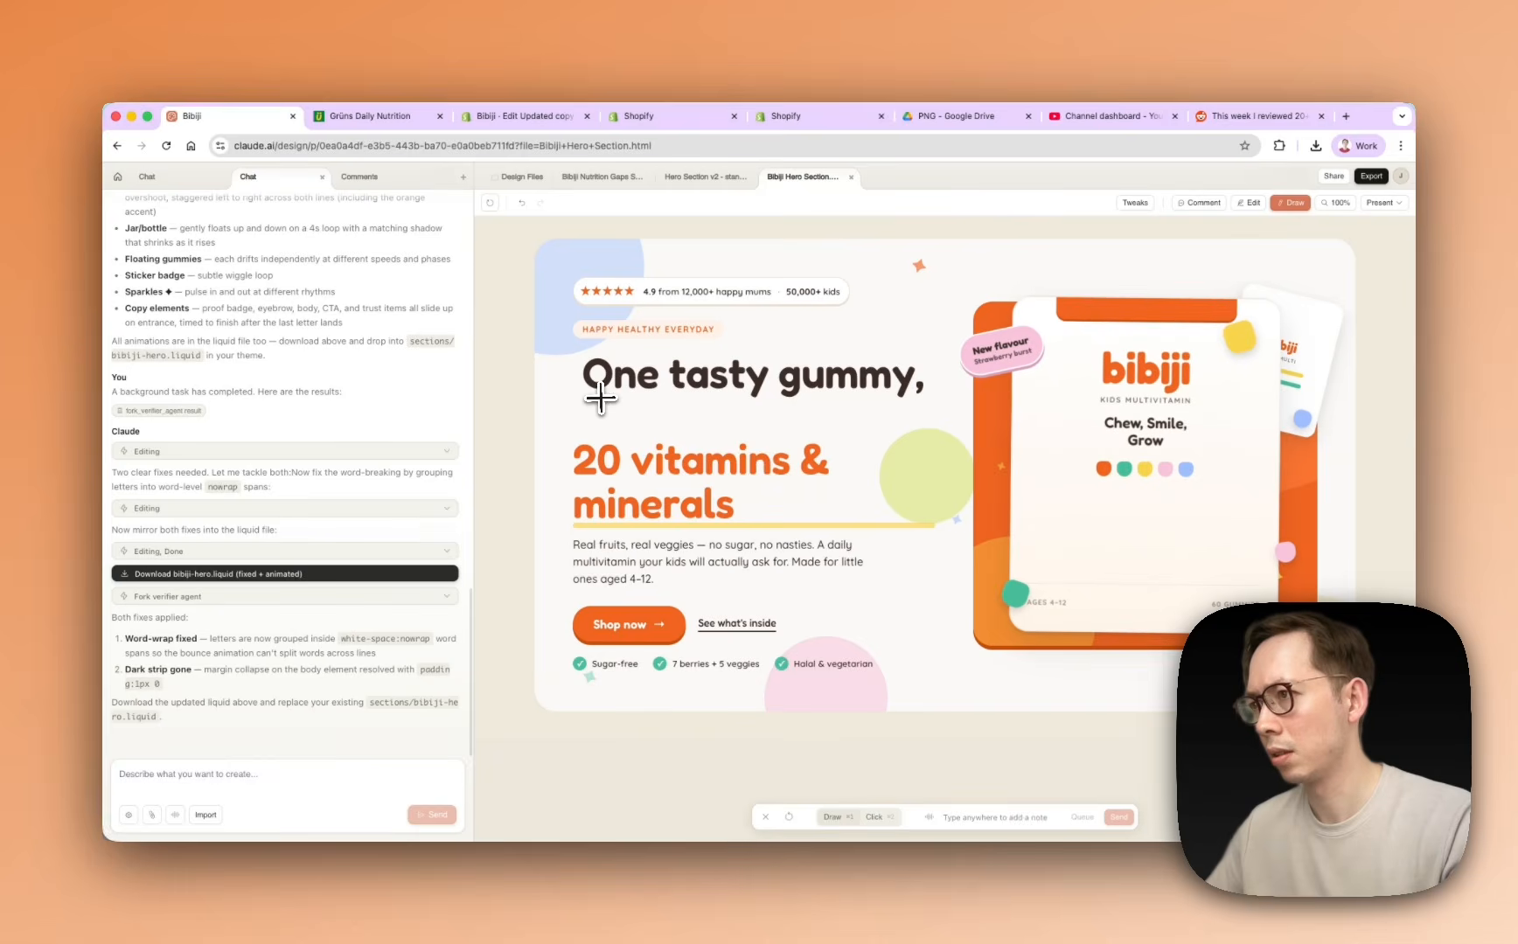
{"action": "mouse_move", "coordinate": [585, 383]}
{"action": "left_mouse_down"}
{"action": "mouse_move", "coordinate": [538, 430]}
{"action": "mouse_move", "coordinate": [616, 465]}
{"action": "mouse_move", "coordinate": [885, 441]}
{"action": "mouse_move", "coordinate": [930, 416]}
{"action": "mouse_move", "coordinate": [874, 397]}
{"action": "mouse_move", "coordinate": [581, 384]}
{"action": "left_mouse_up"}
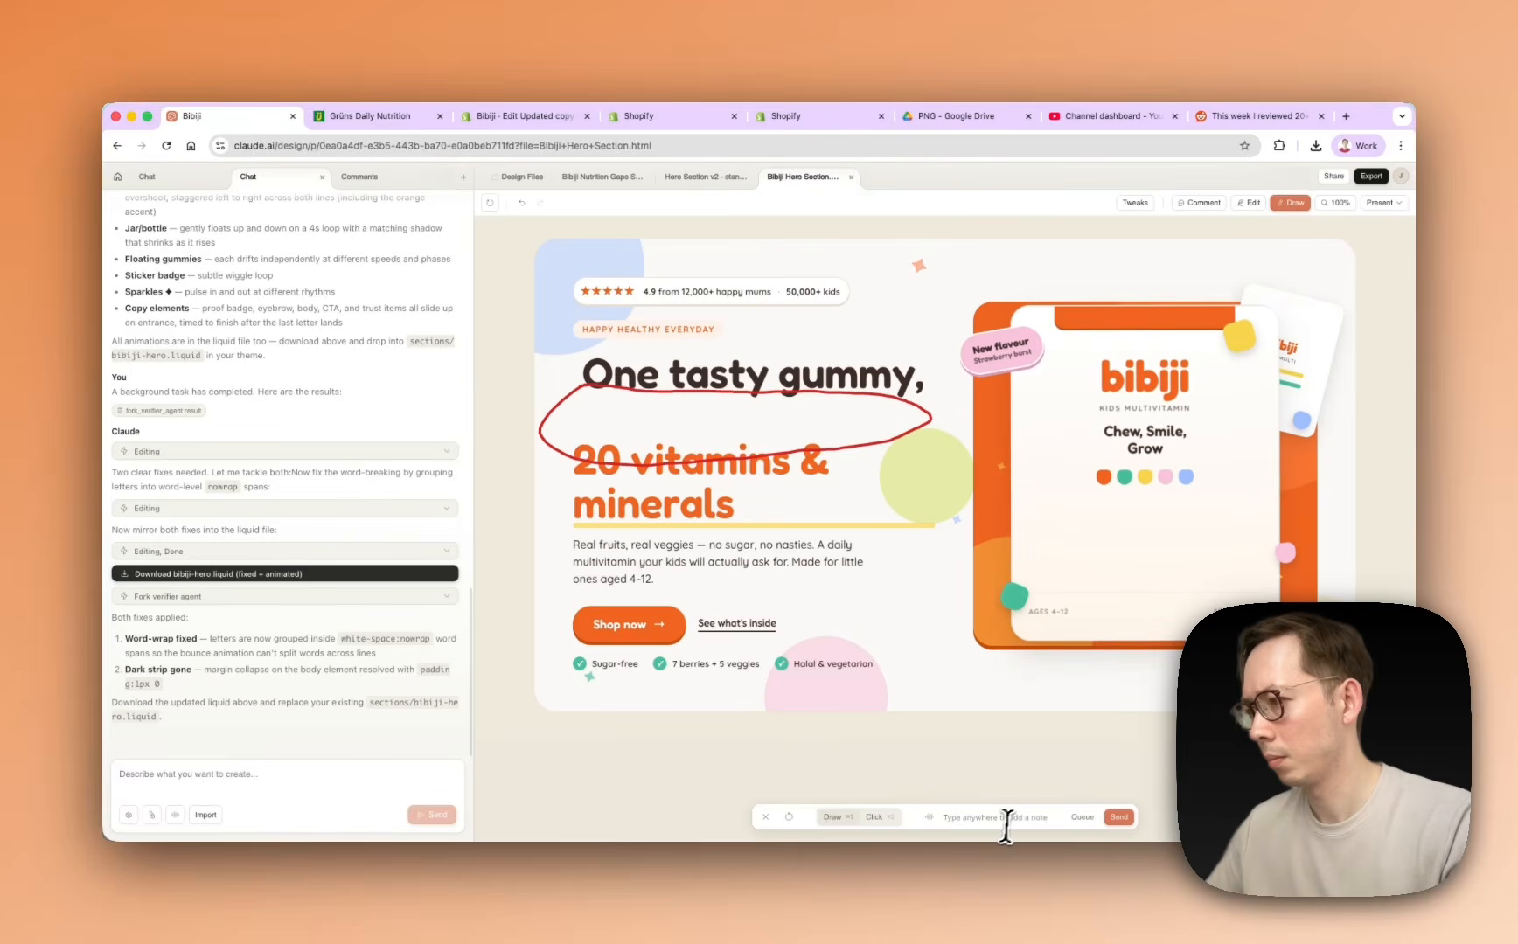
{"action": "type", "text": "Redu"}
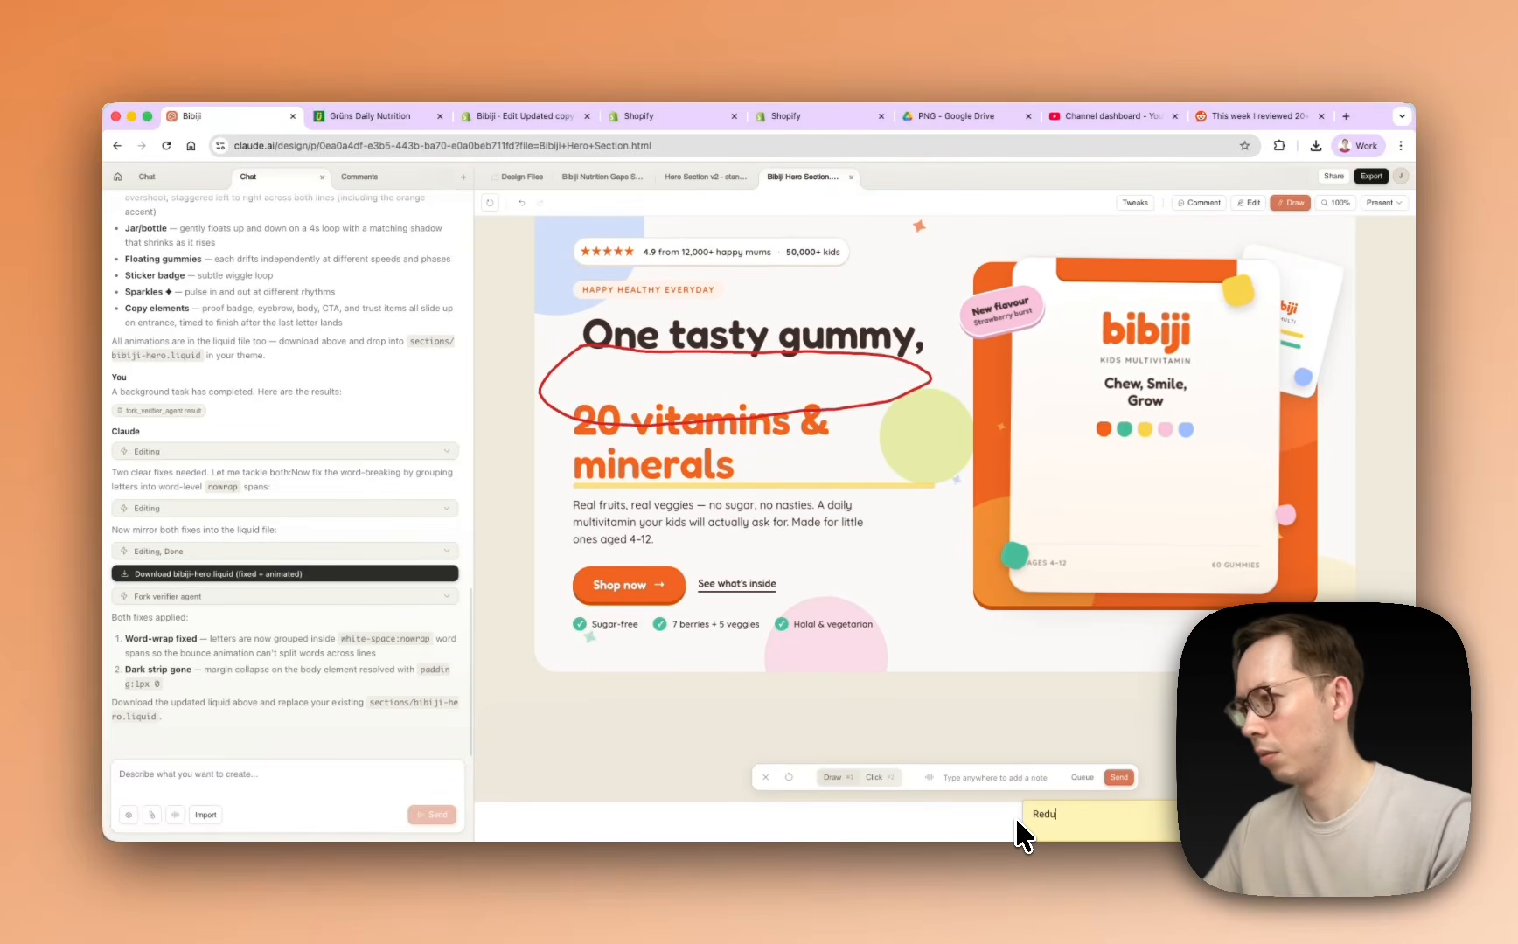
{"action": "type", "text": "ce the whitespace"}
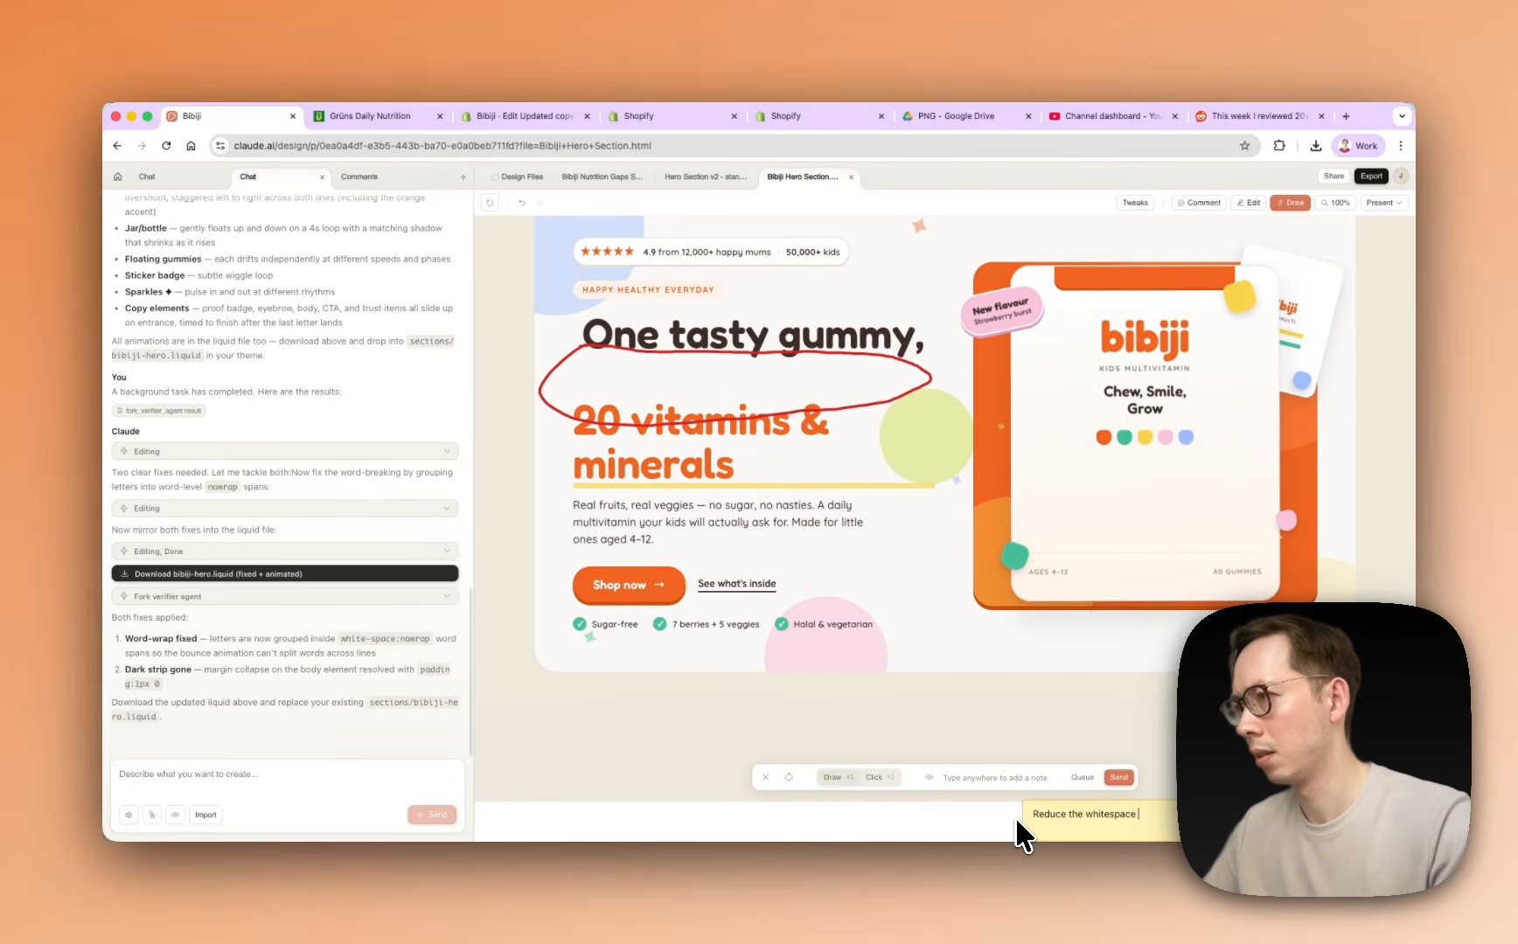
{"action": "type", "text": " here"}
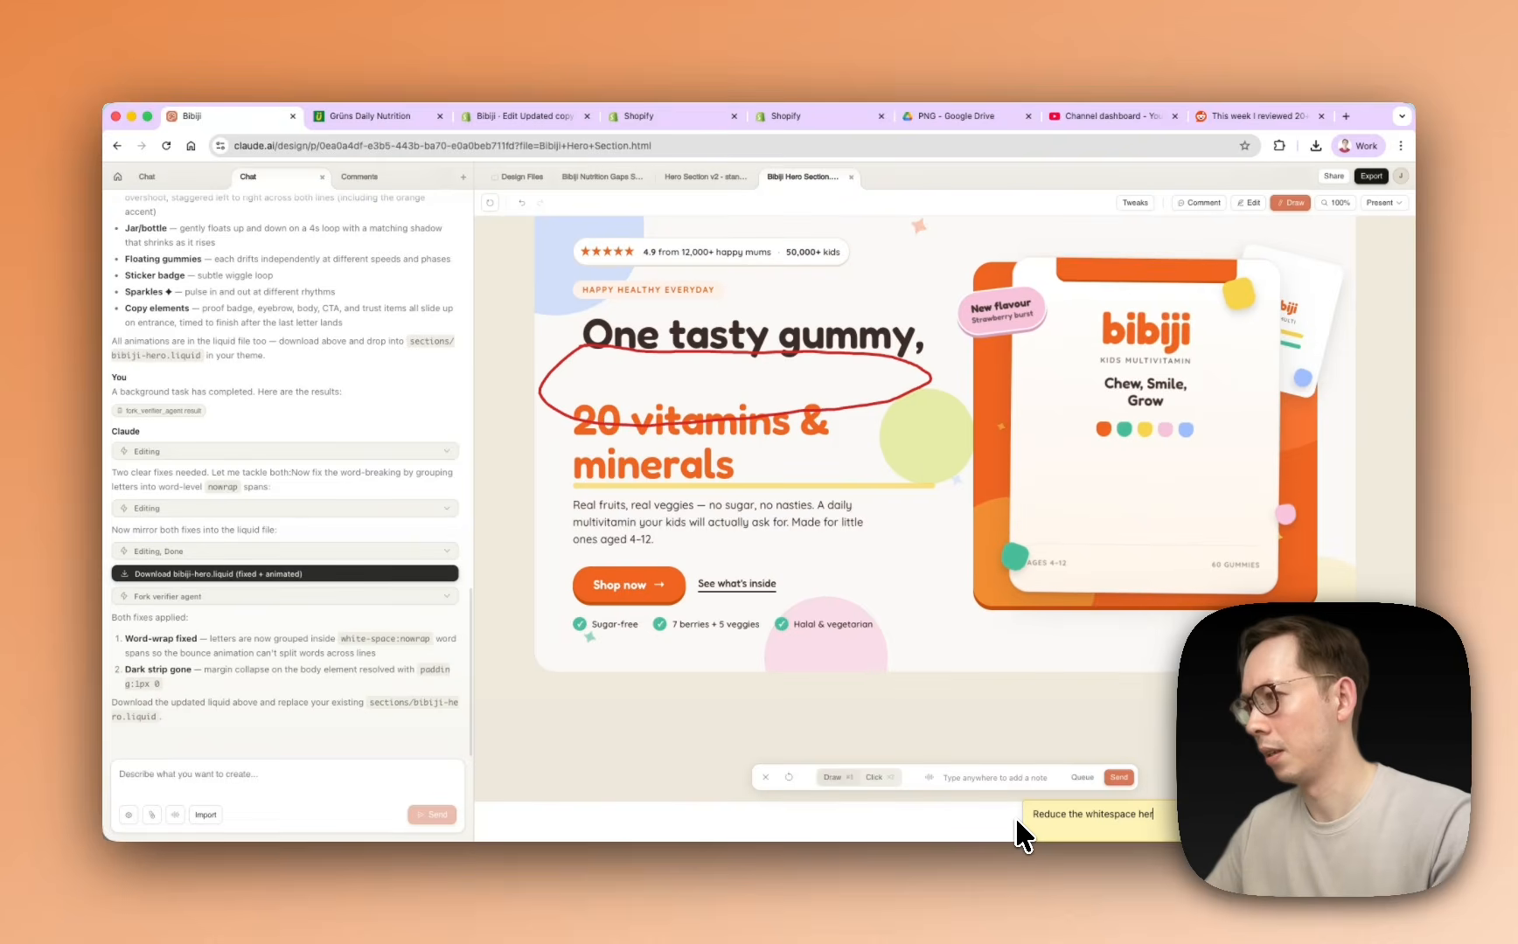
{"action": "left_click", "coordinate": [1086, 776]}
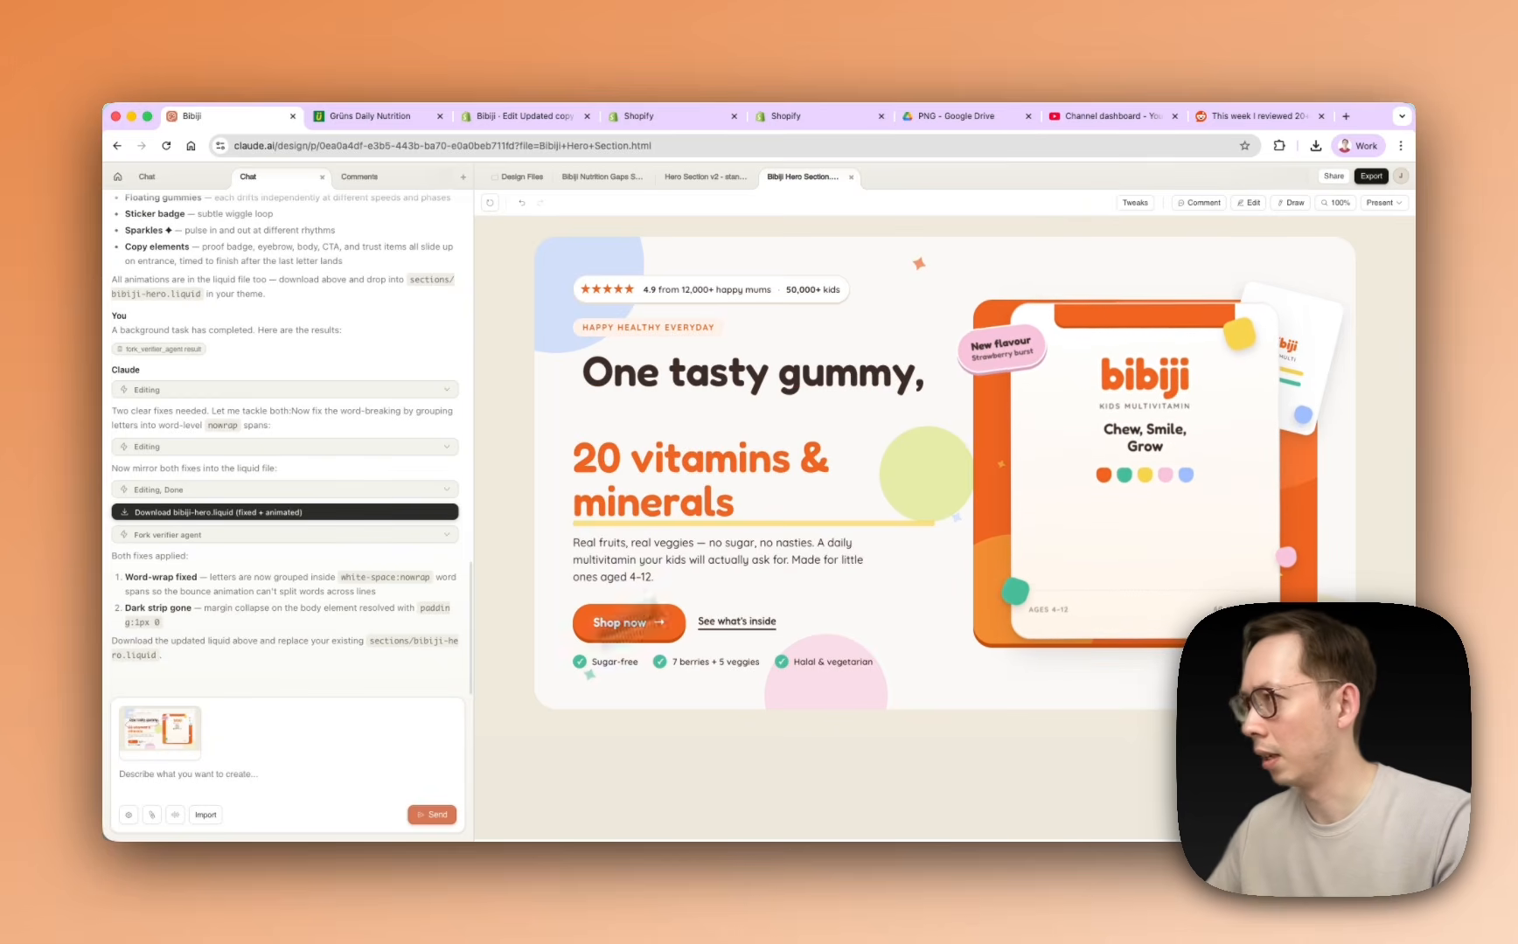
Circle the indent before "One" in the headline with Draw, add the note "ensure the text One is aligned", and send the queued annotations
{"action": "left_click", "coordinate": [1292, 203]}
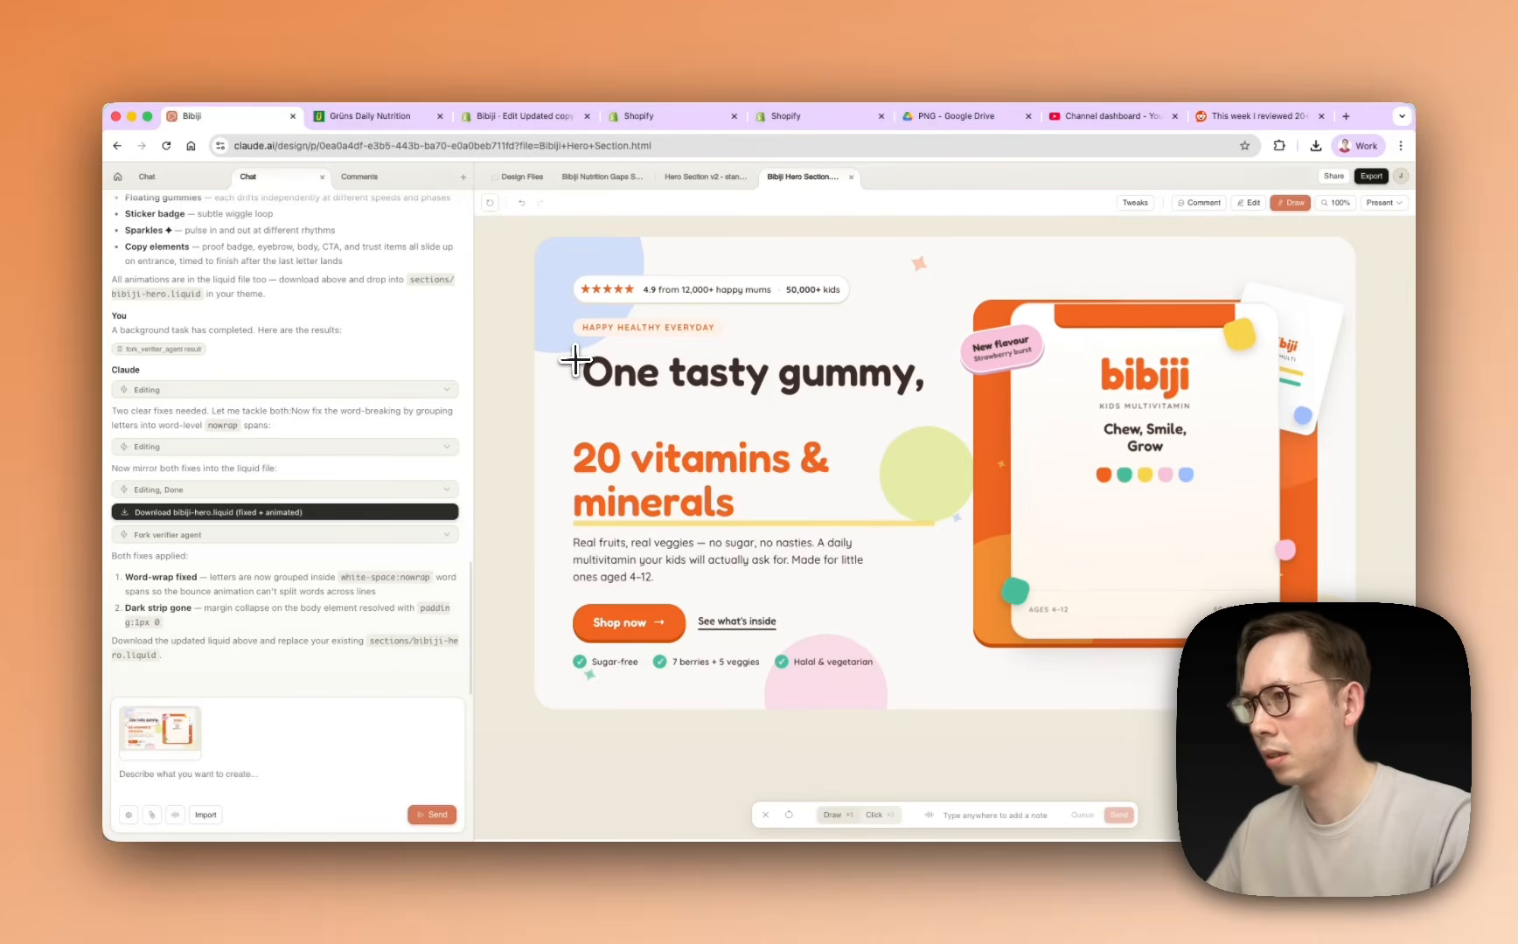
{"action": "mouse_move", "coordinate": [568, 358]}
{"action": "left_mouse_down"}
{"action": "mouse_move", "coordinate": [566, 430]}
{"action": "mouse_move", "coordinate": [581, 378]}
{"action": "mouse_move", "coordinate": [568, 353]}
{"action": "left_mouse_up"}
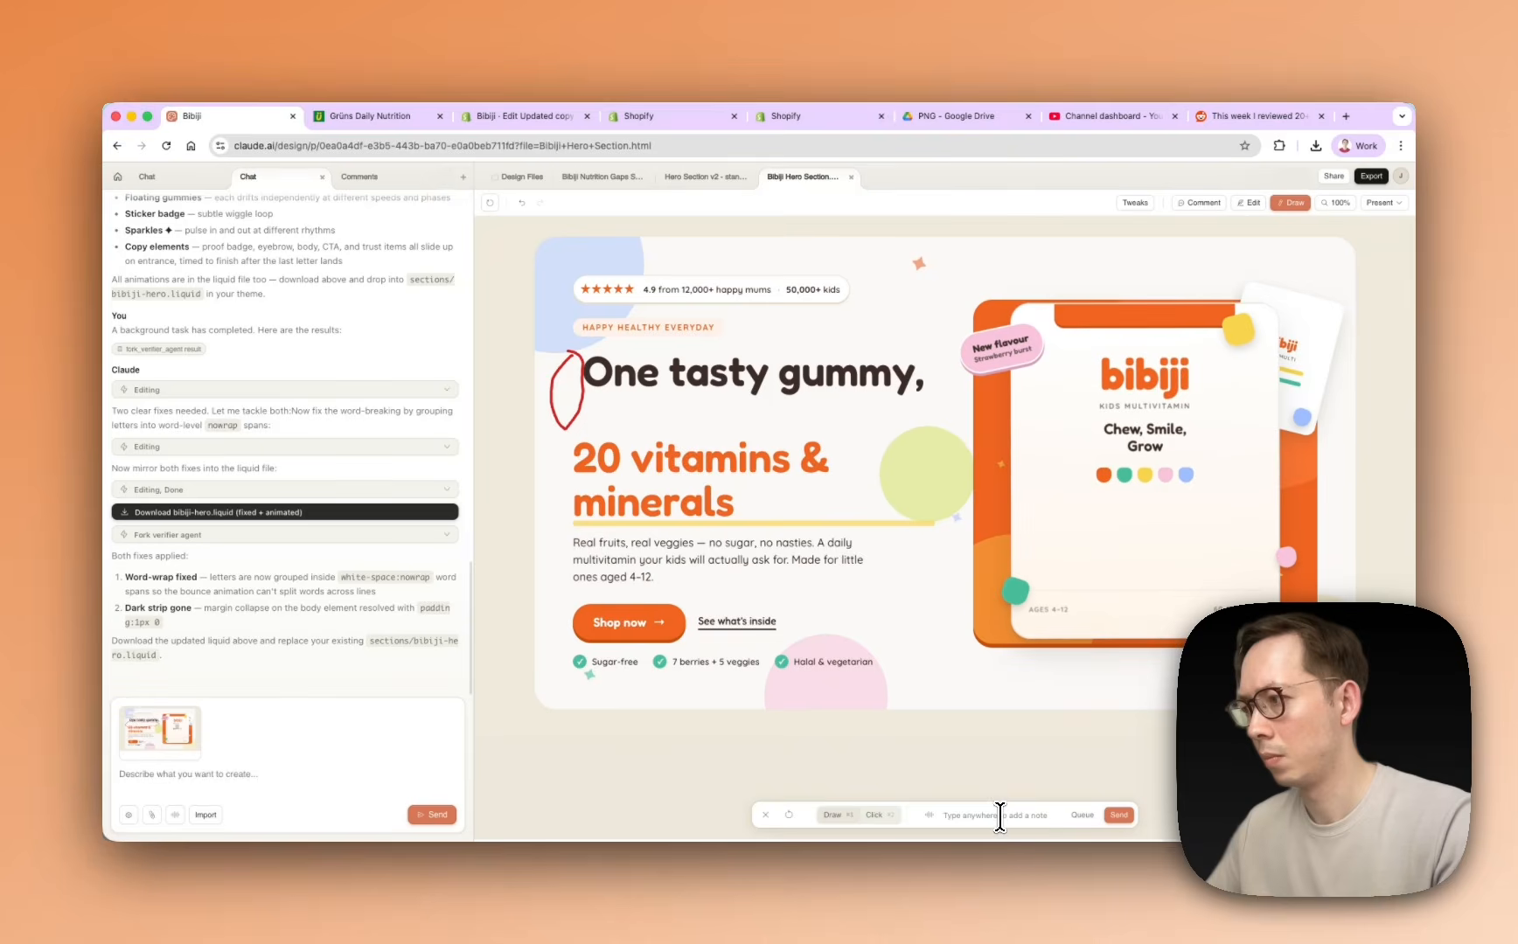
{"action": "type", "text": "I"}
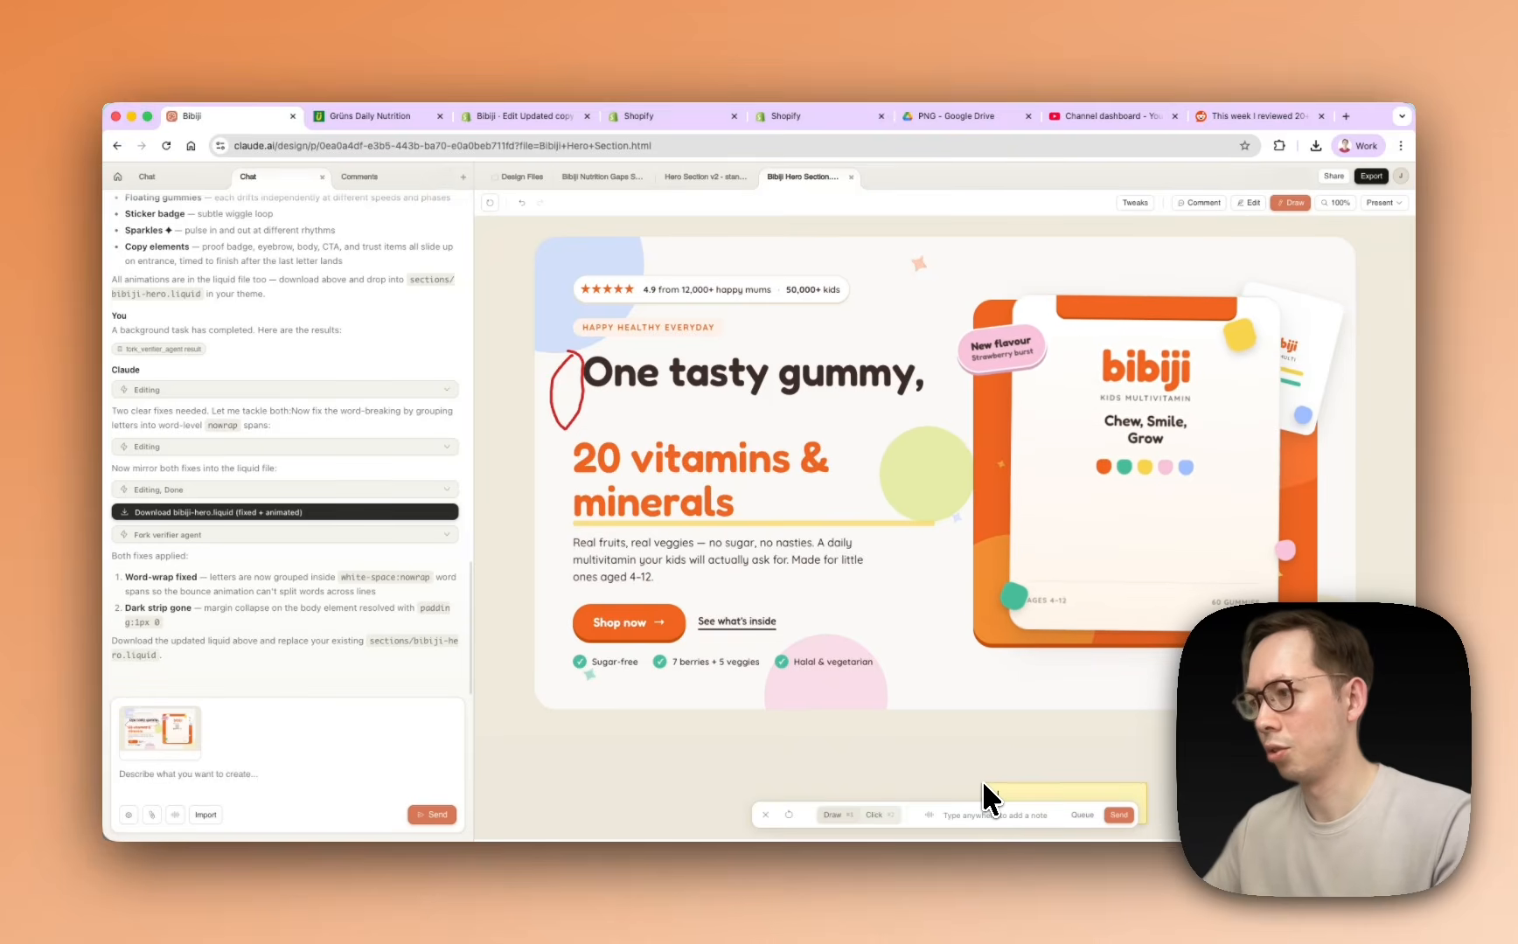
{"action": "type", "text": "nsure t"}
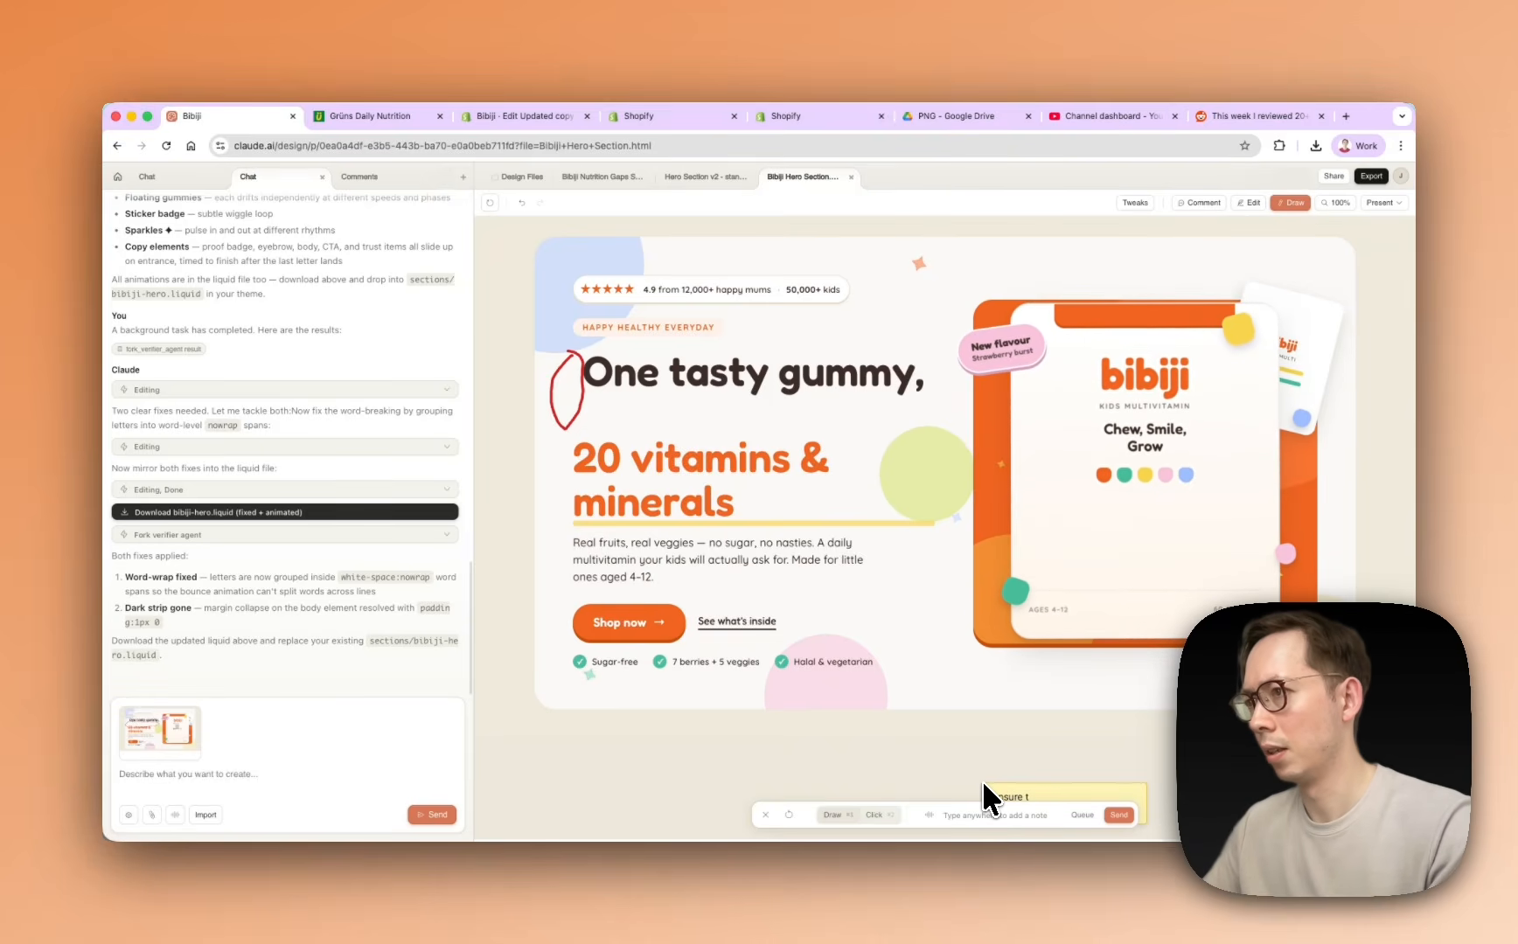
{"action": "type", "text": "h"}
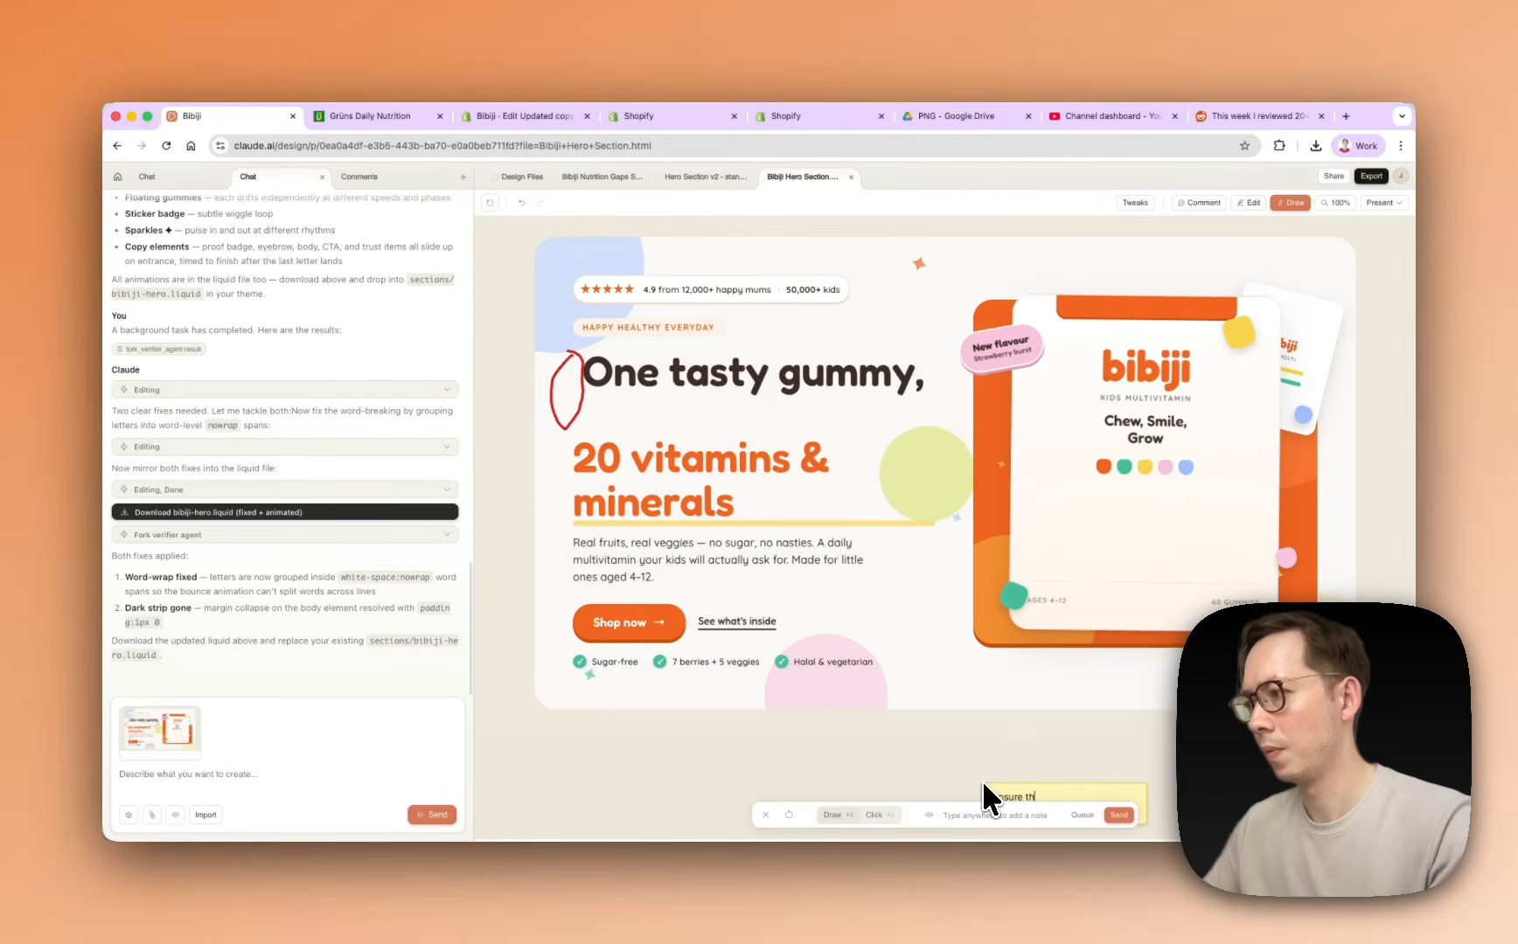
{"action": "type", "text": "e text"}
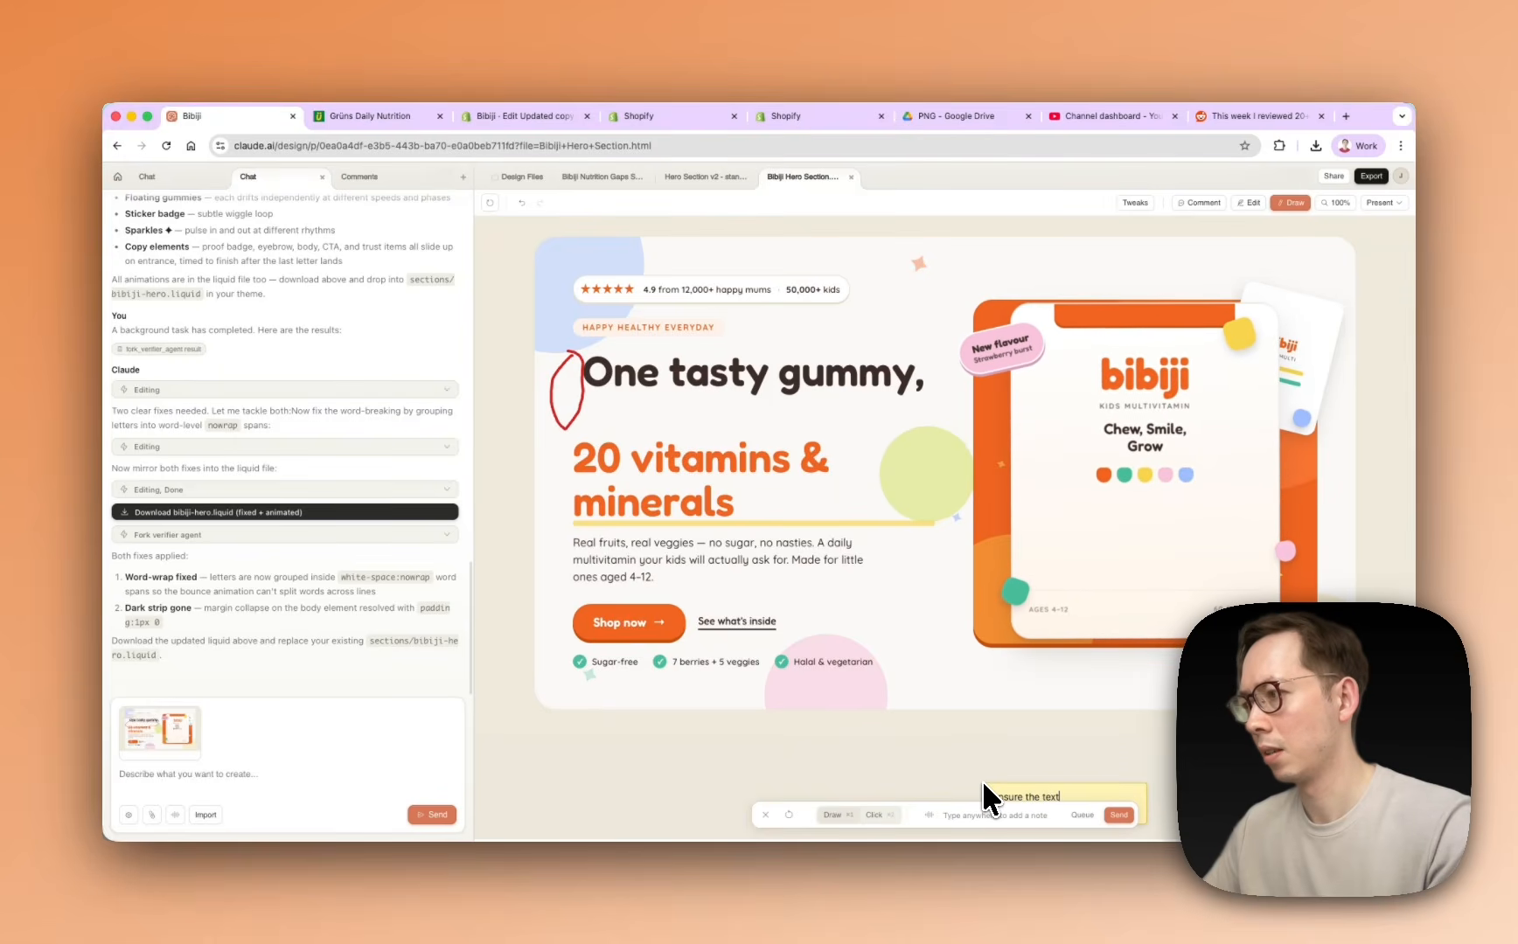
{"action": "type", "text": " One is aligned"}
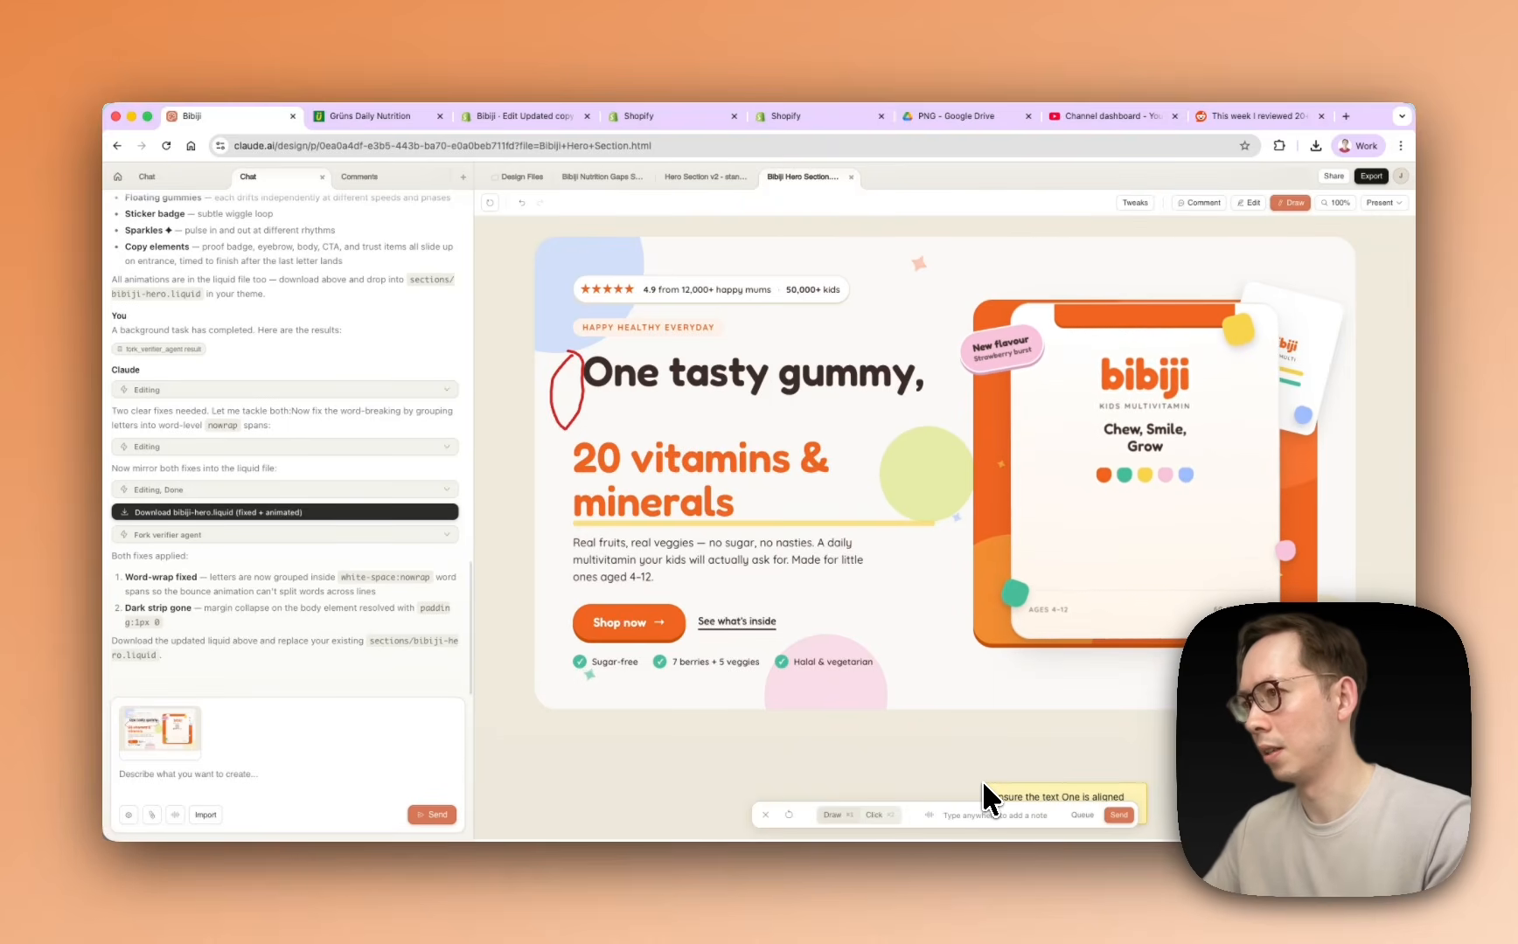
{"action": "type", "text": "text"}
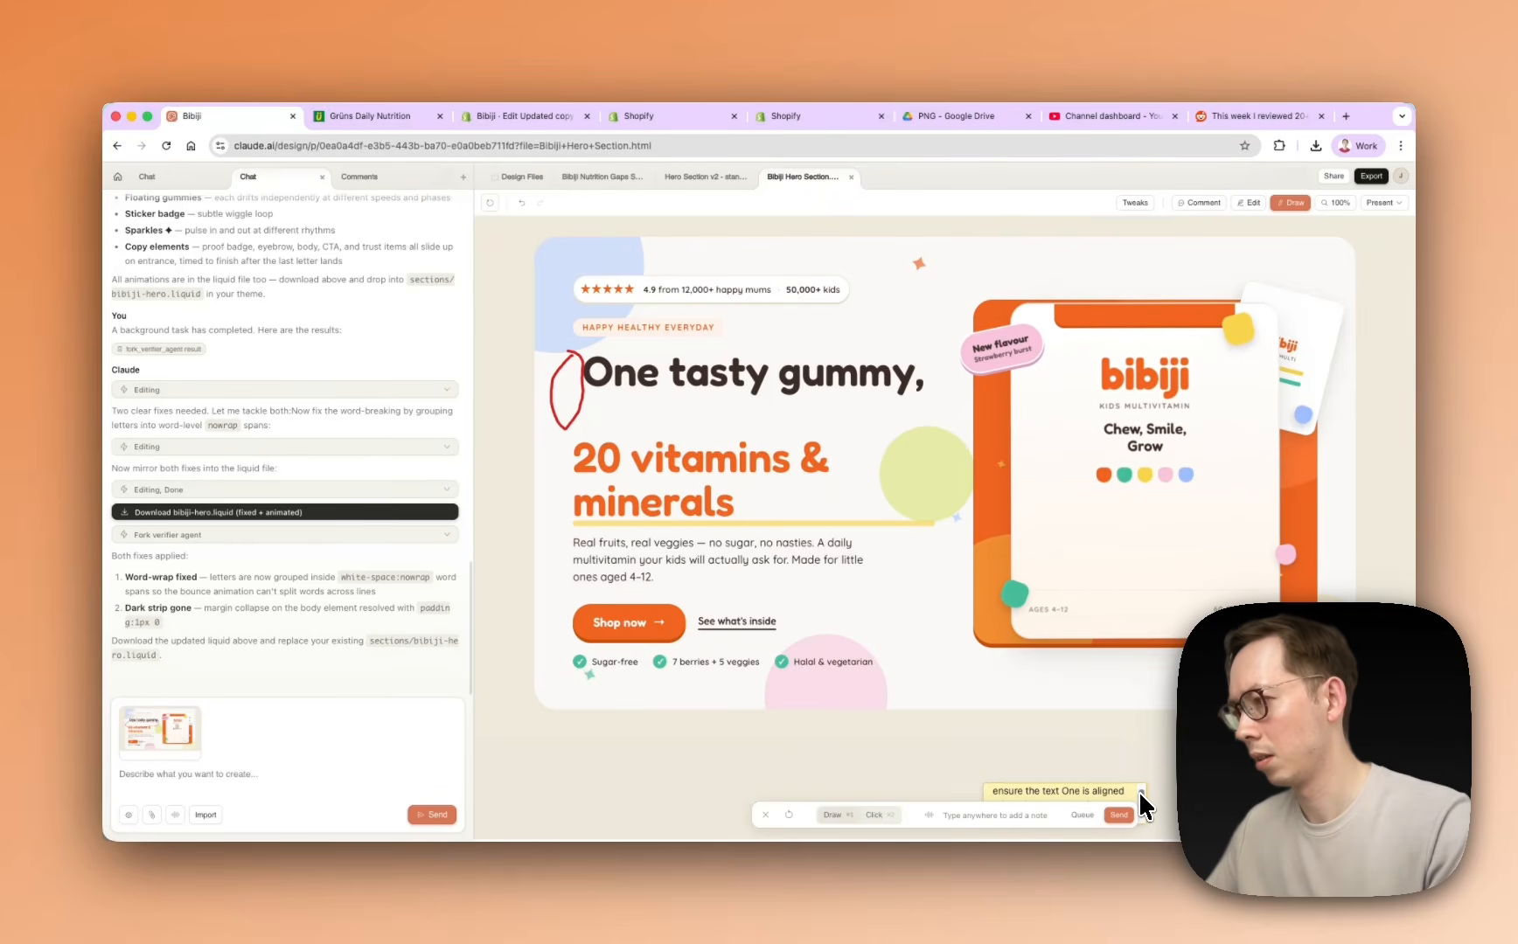
{"action": "left_click_drag", "start_coordinate": [1139, 791], "coordinate": [1141, 788]}
{"action": "left_click", "coordinate": [1086, 811]}
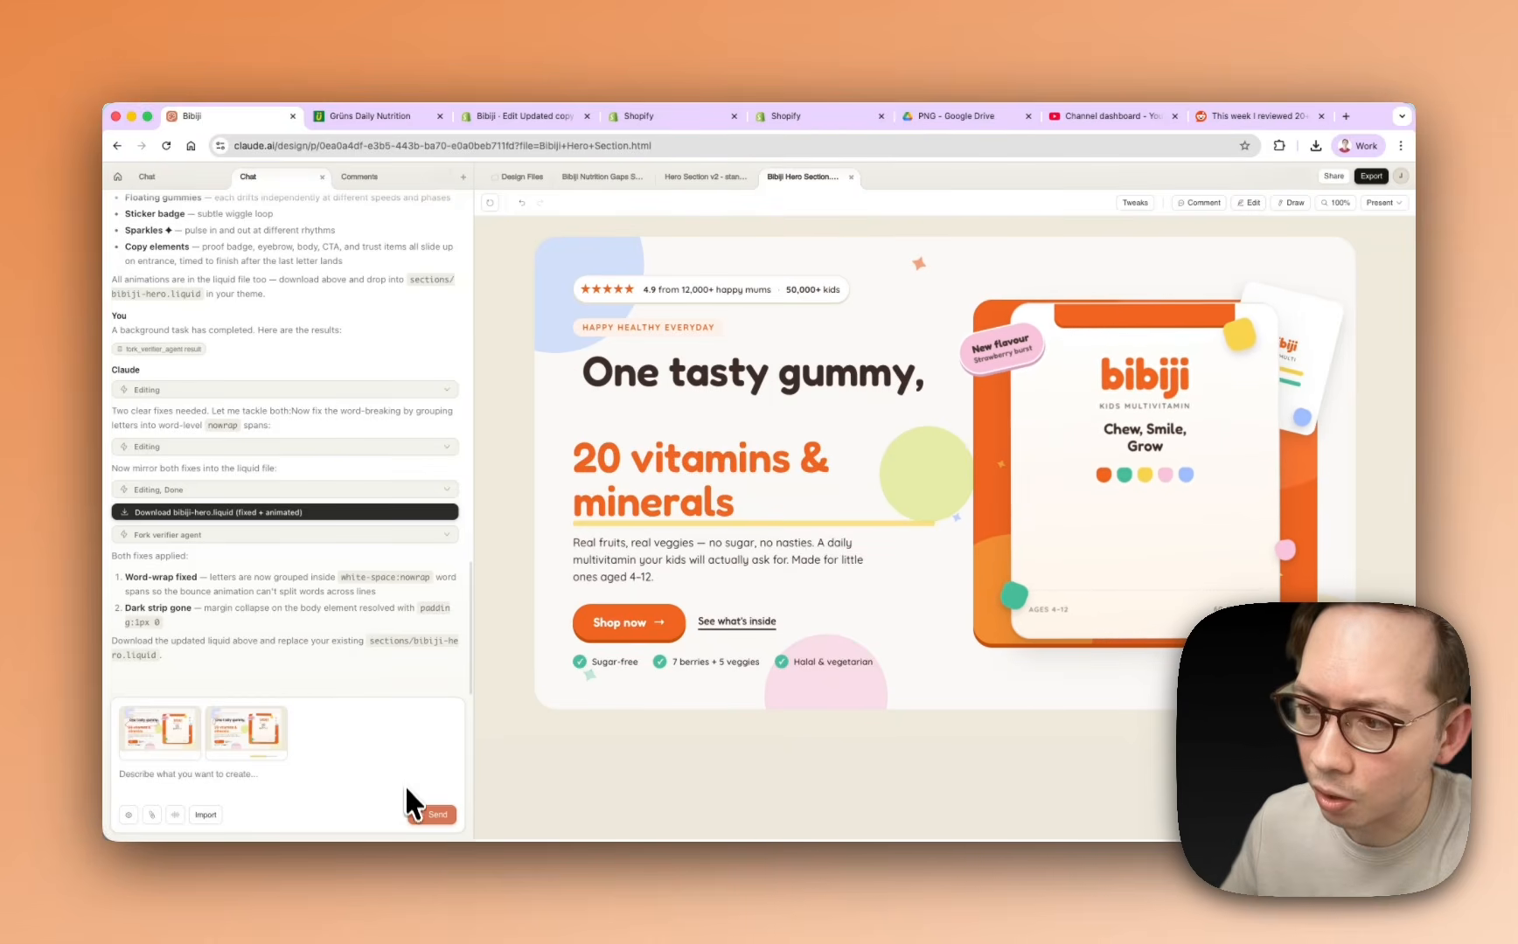
{"action": "left_click", "coordinate": [425, 808]}
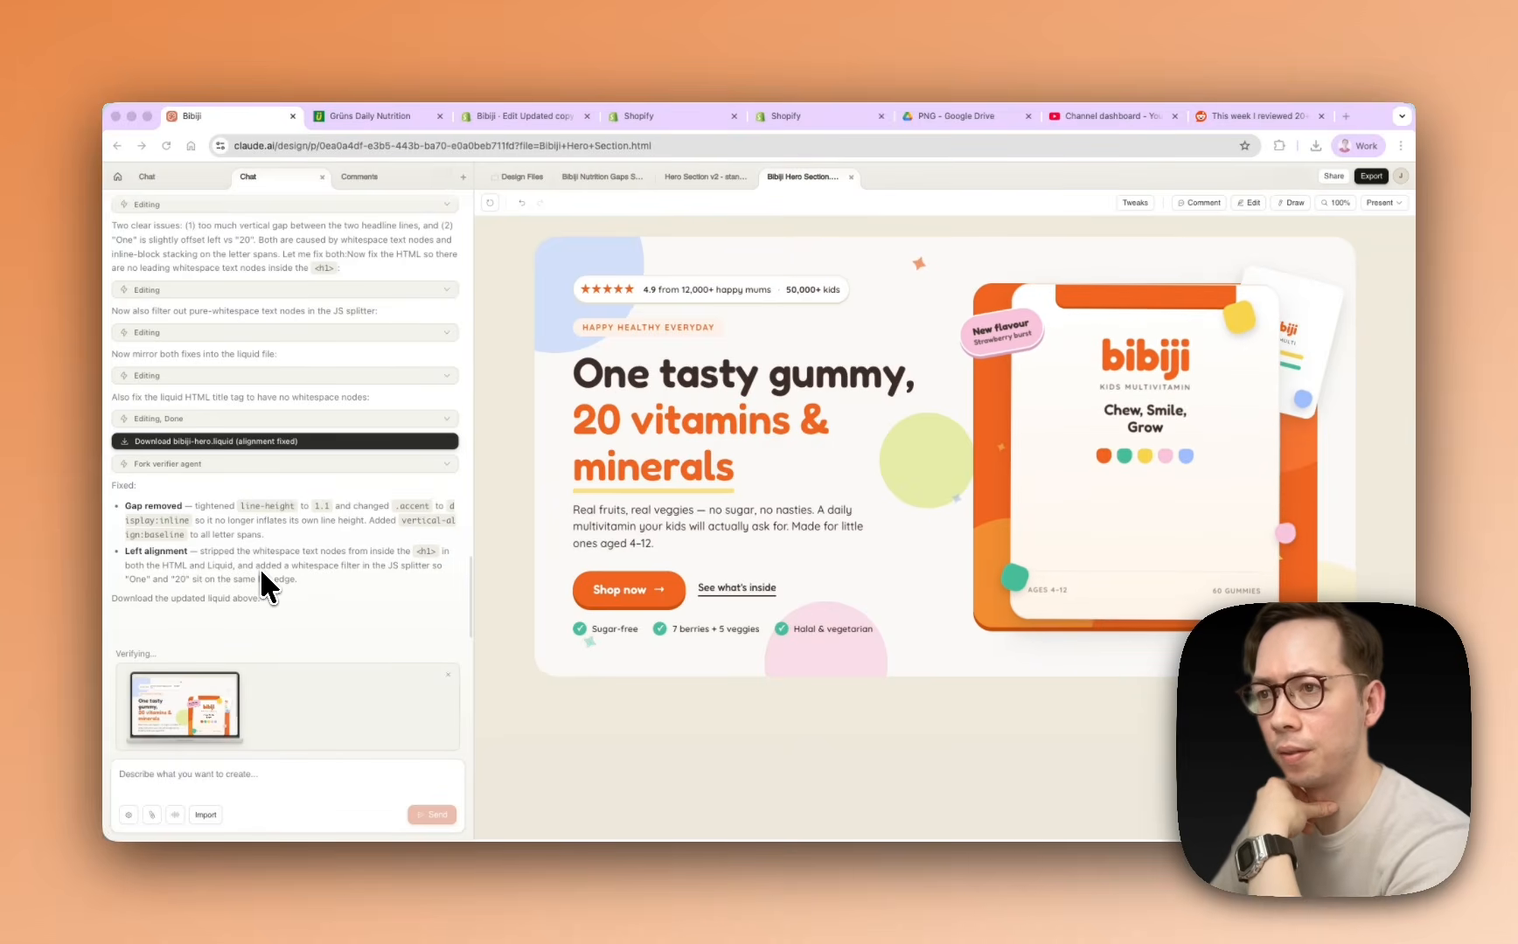
Download the alignment-fixed bibiji-hero liquid file and show it in its Downloads folder
{"action": "left_click", "coordinate": [220, 443]}
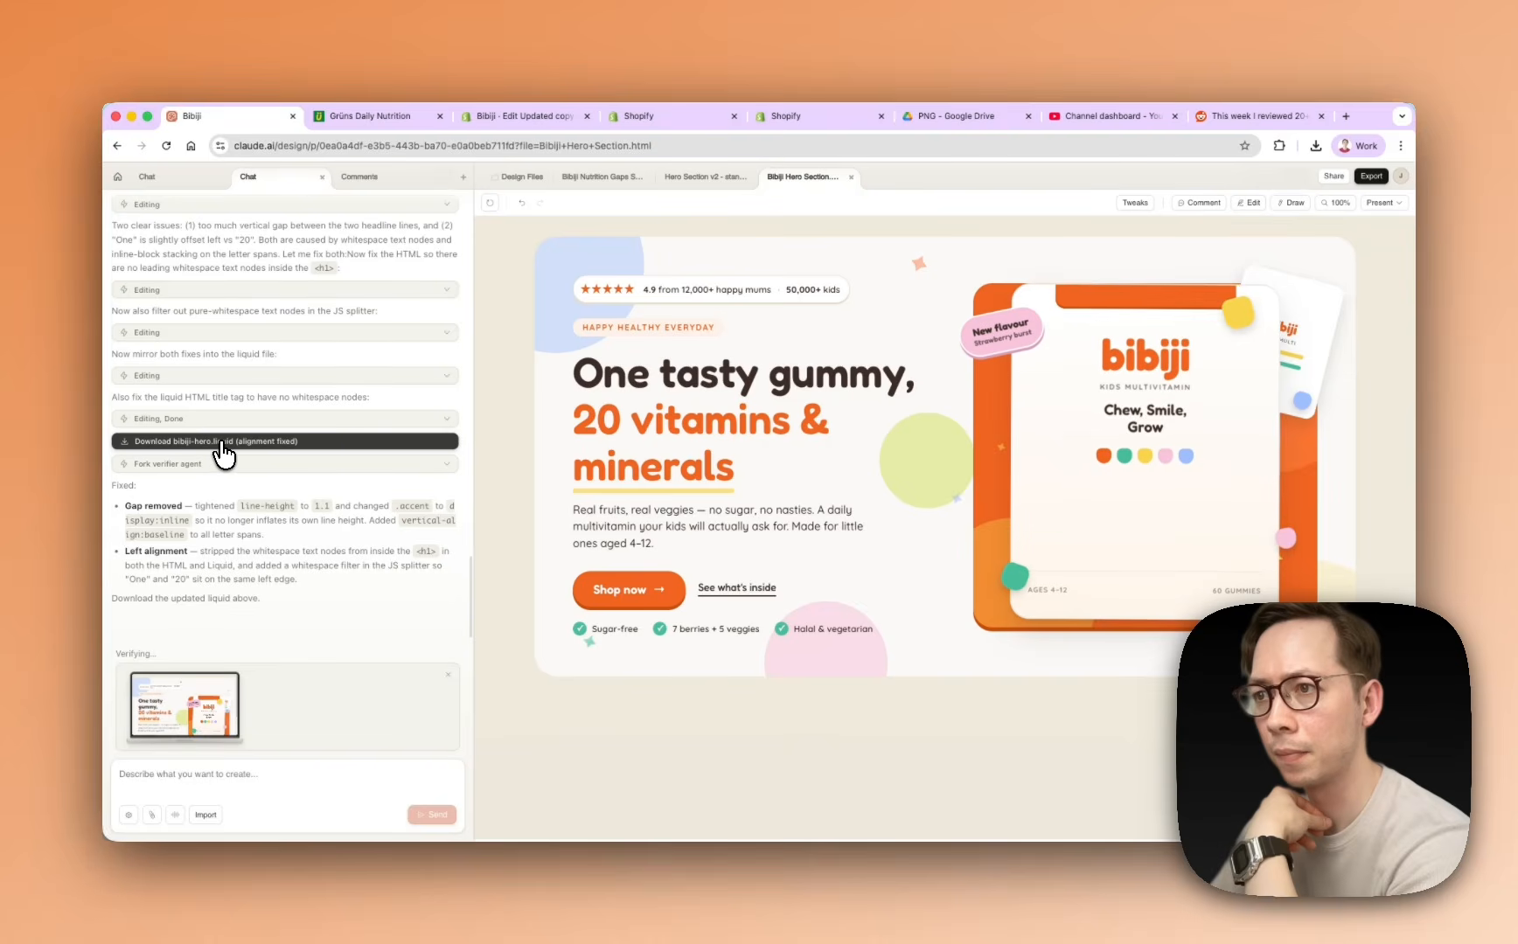
{"action": "left_click", "coordinate": [220, 446]}
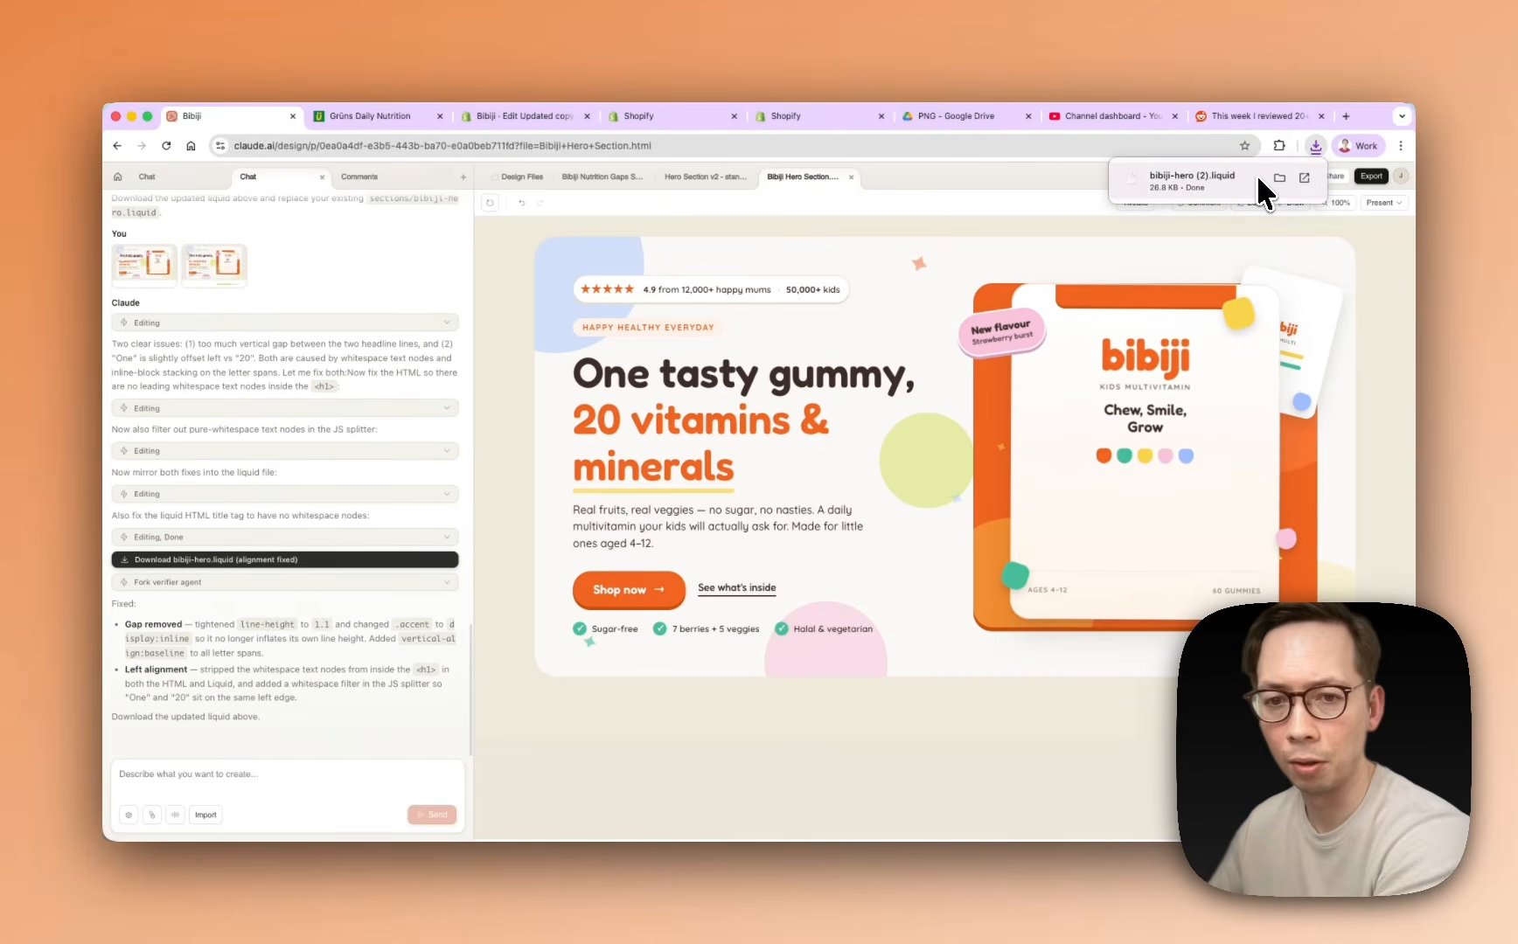
{"action": "left_click", "coordinate": [1279, 178]}
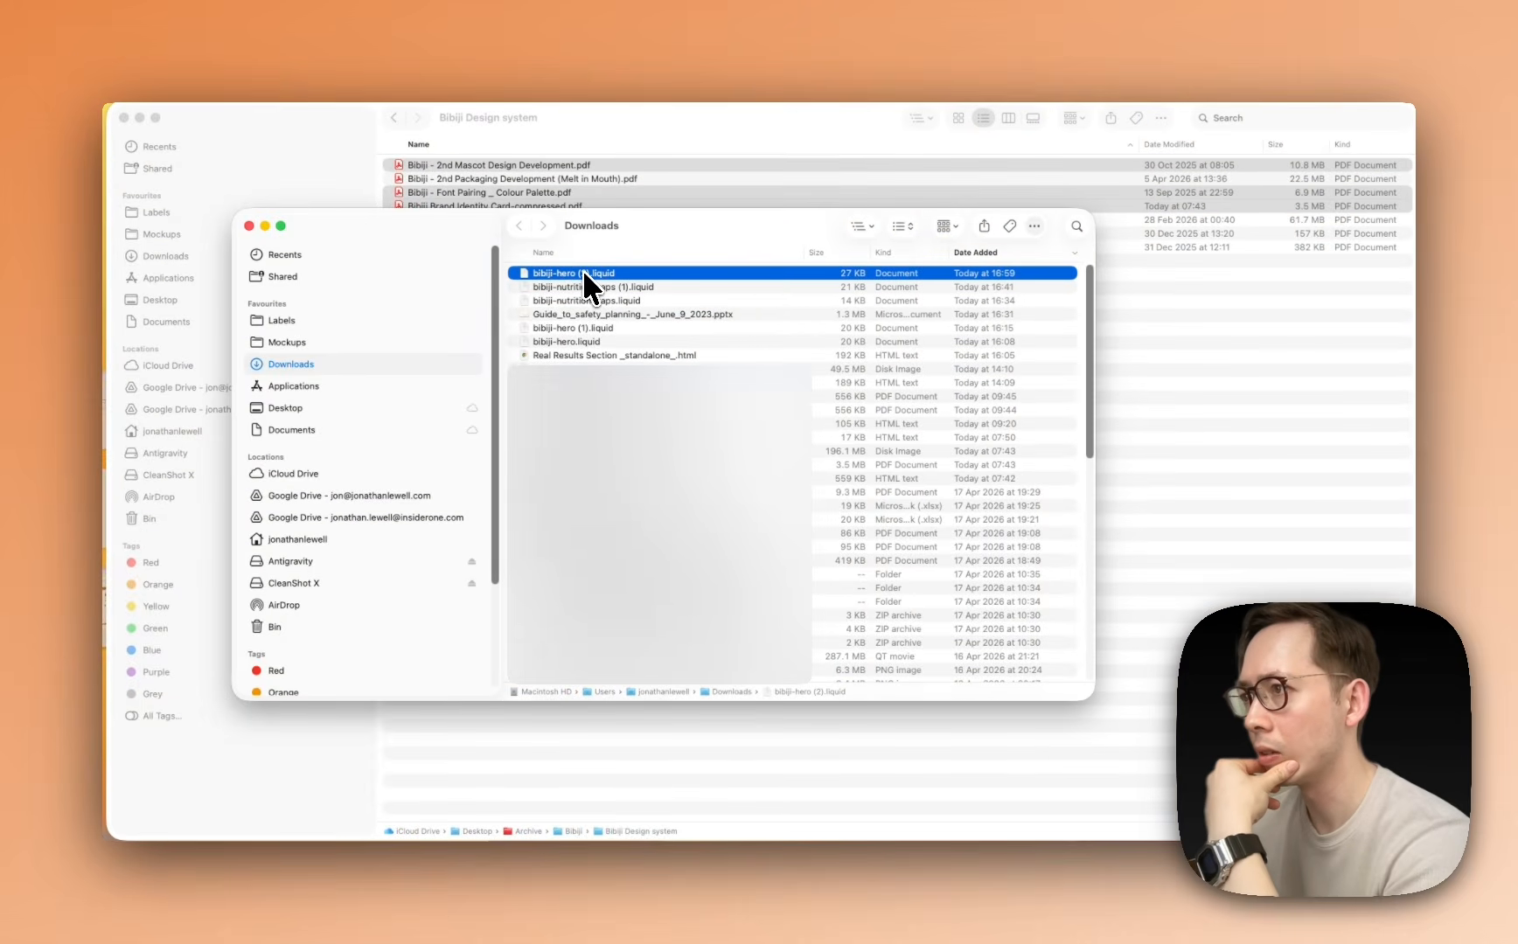
Delete the older bibiji-hero (1).liquid and bibiji-hero.liquid files from Downloads
{"action": "left_click", "coordinate": [603, 328]}
{"action": "left_click", "coordinate": [598, 340], "text": "shift"}
{"action": "right_click", "coordinate": [599, 339]}
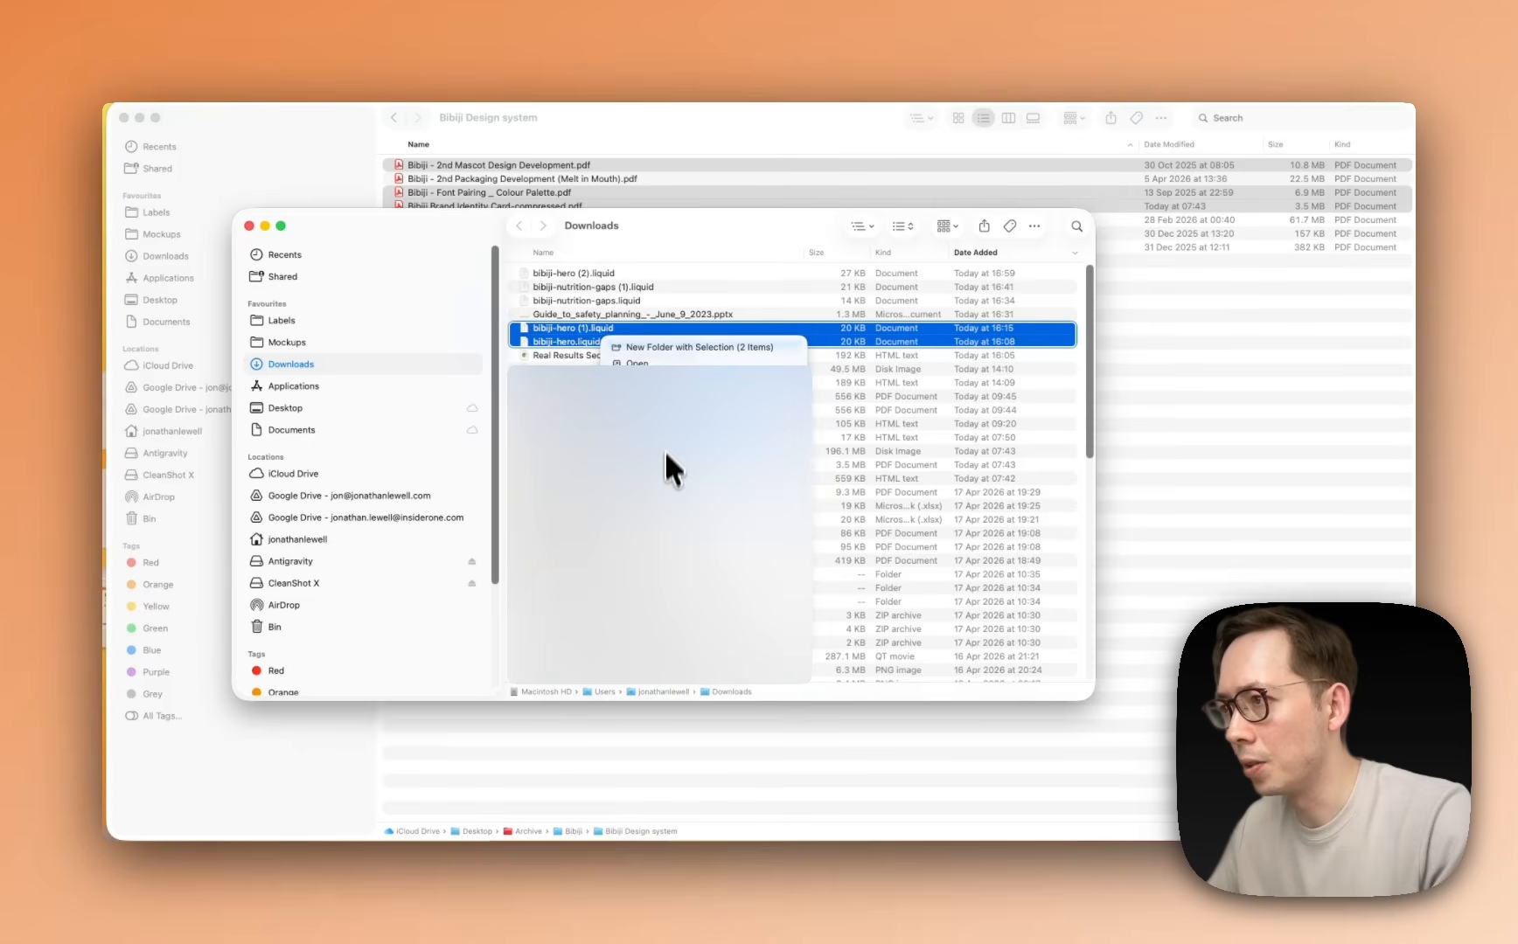
{"action": "left_click", "coordinate": [654, 404]}
{"action": "key", "text": "super+a"}
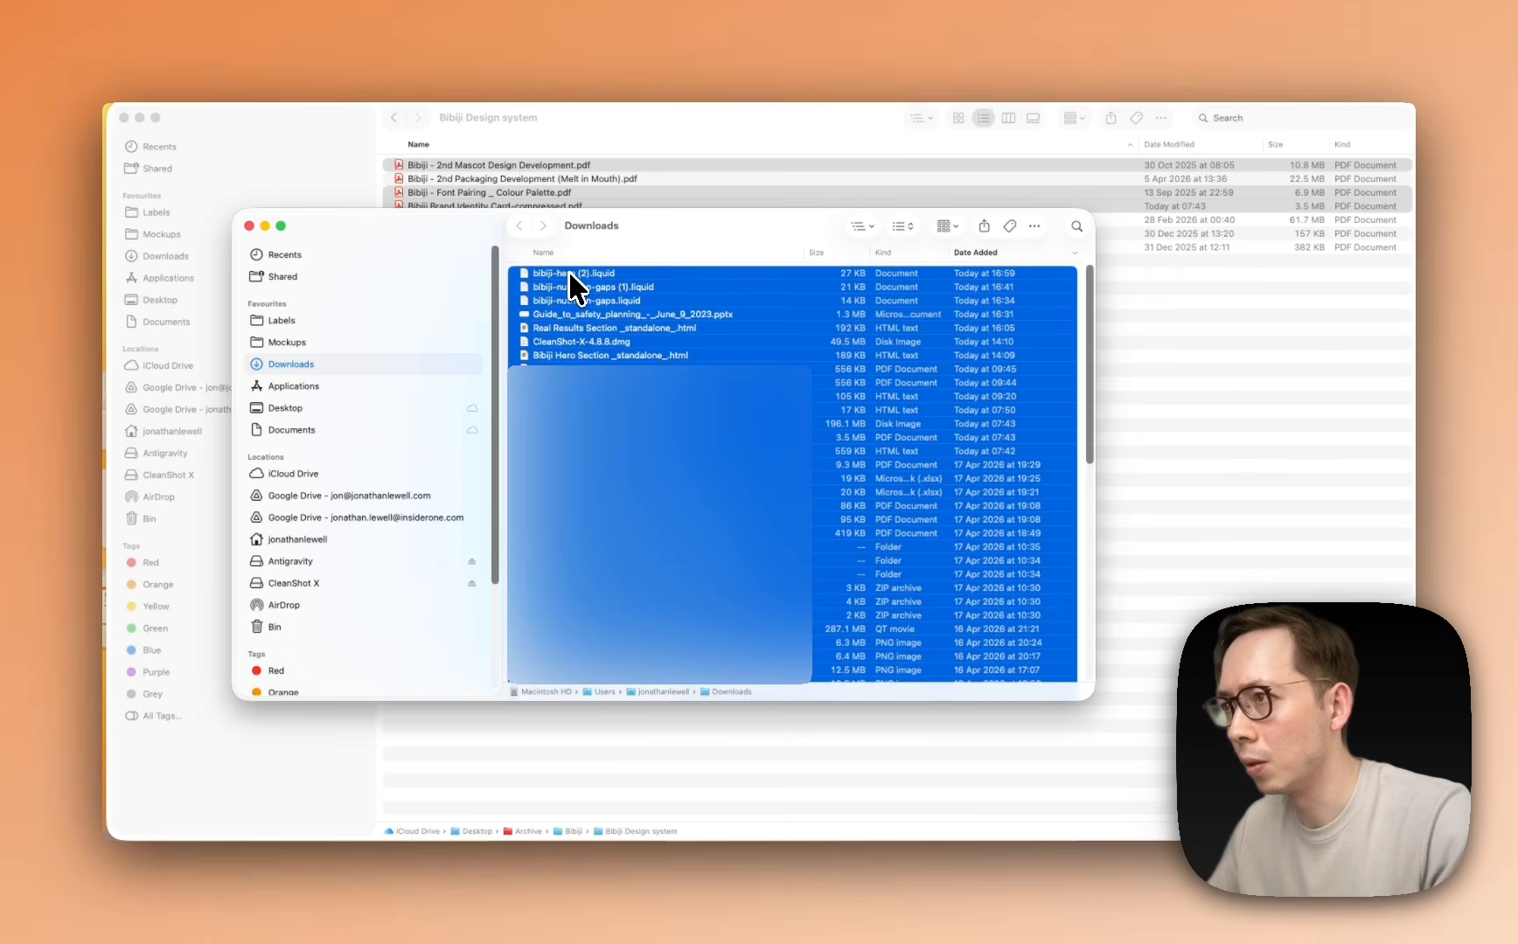
{"action": "left_click", "coordinate": [648, 379]}
Rename the newly downloaded bibiji-hero (2).liquid file as bibiji-hero.liquid
{"action": "left_click", "coordinate": [616, 273]}
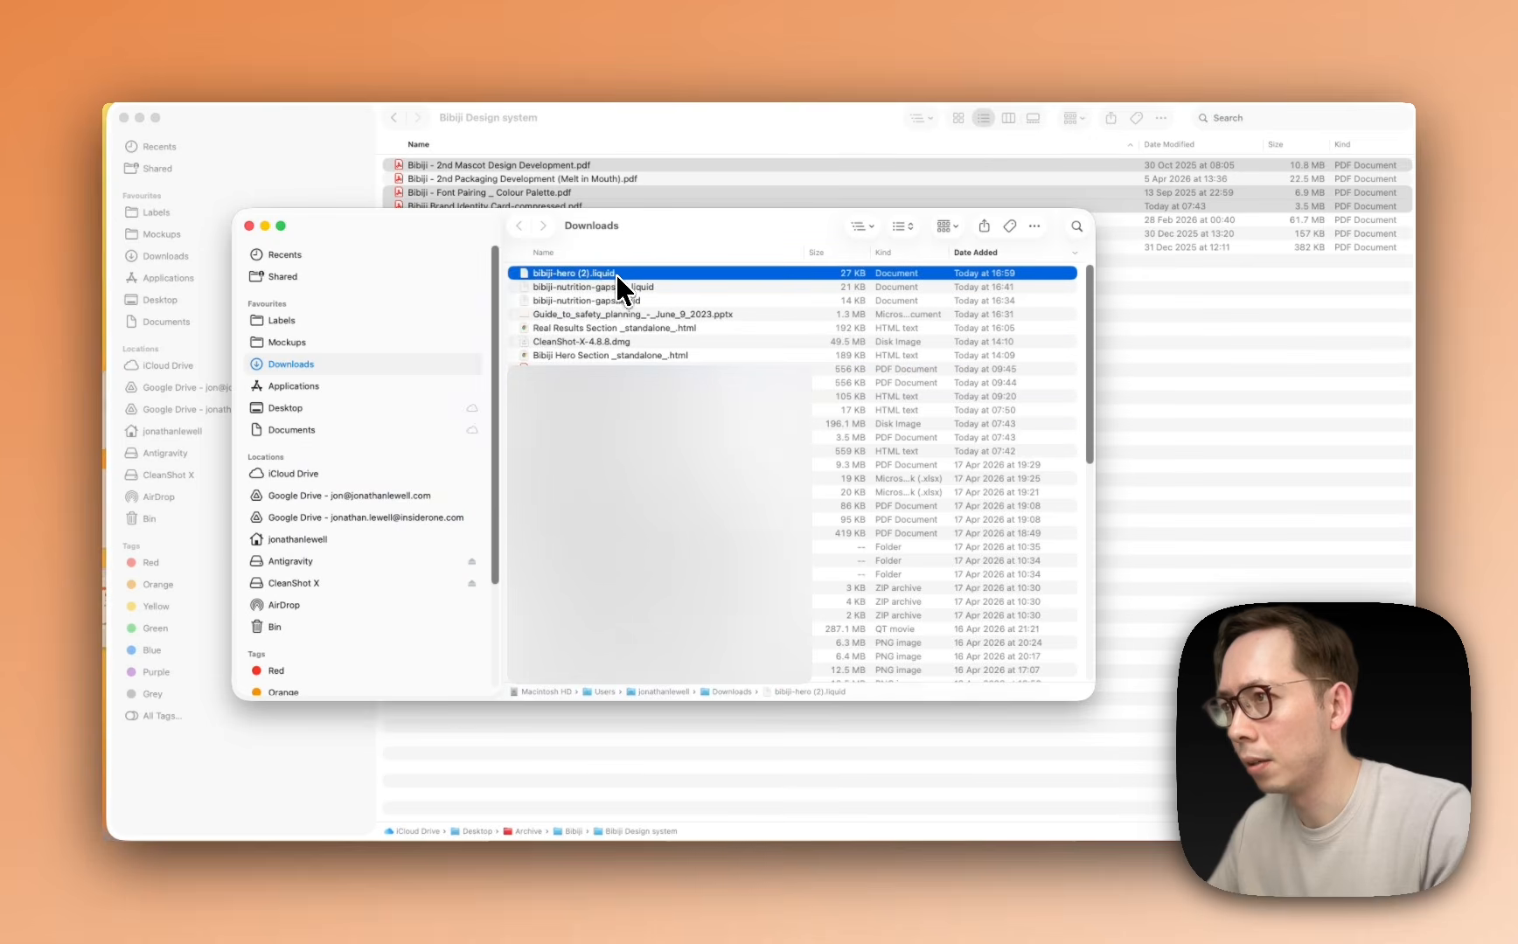
{"action": "left_click", "coordinate": [602, 272]}
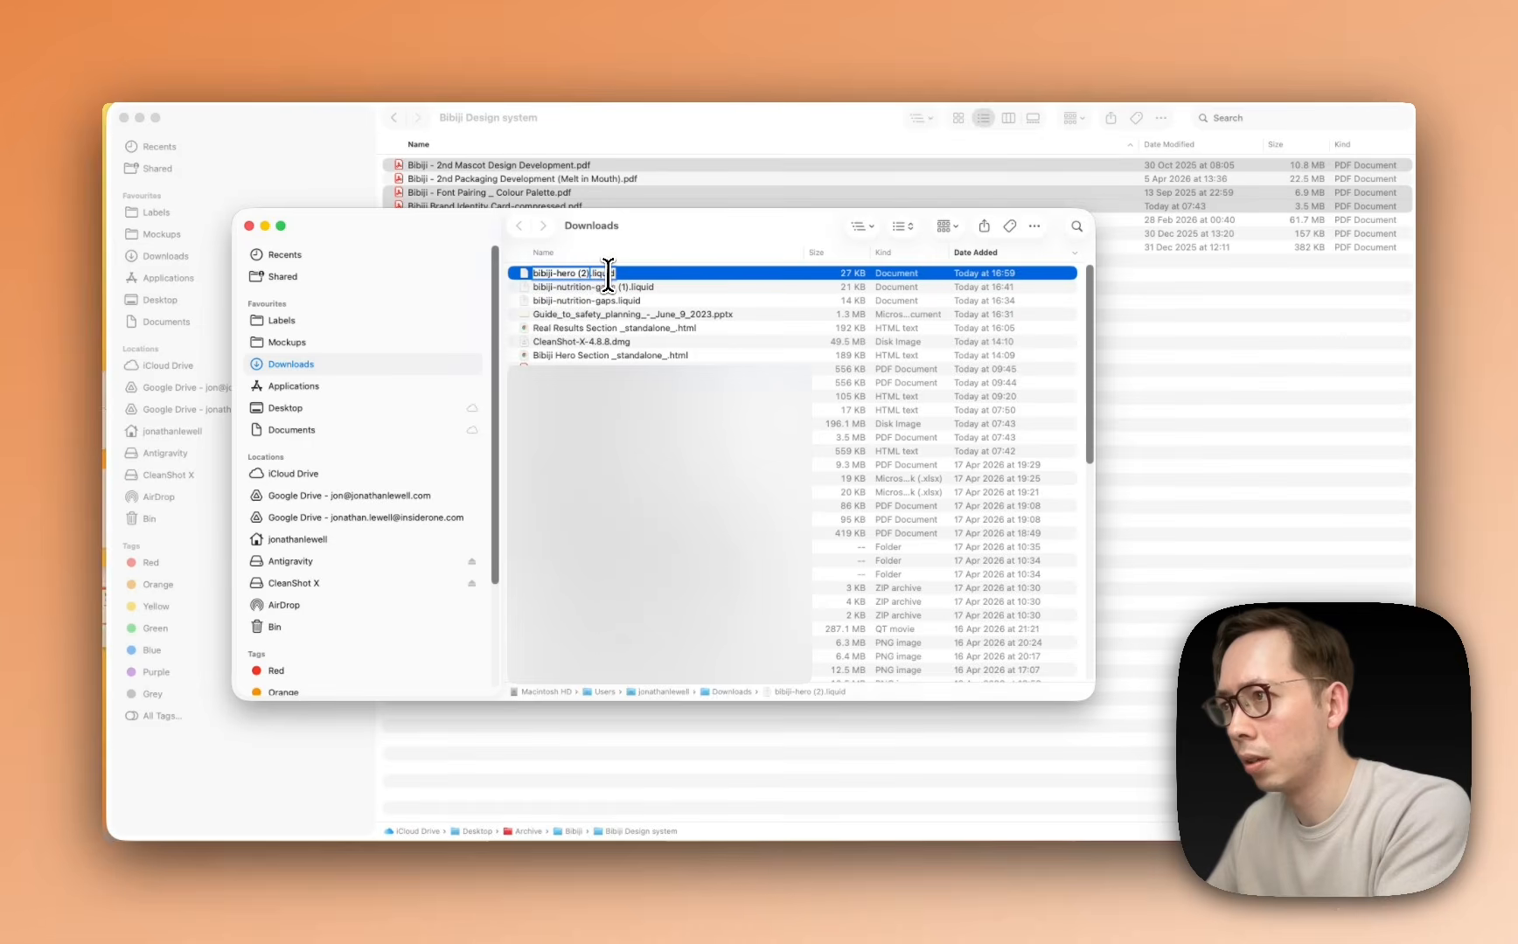
{"action": "key", "text": "BackSpace"}
{"action": "key", "text": "Return"}
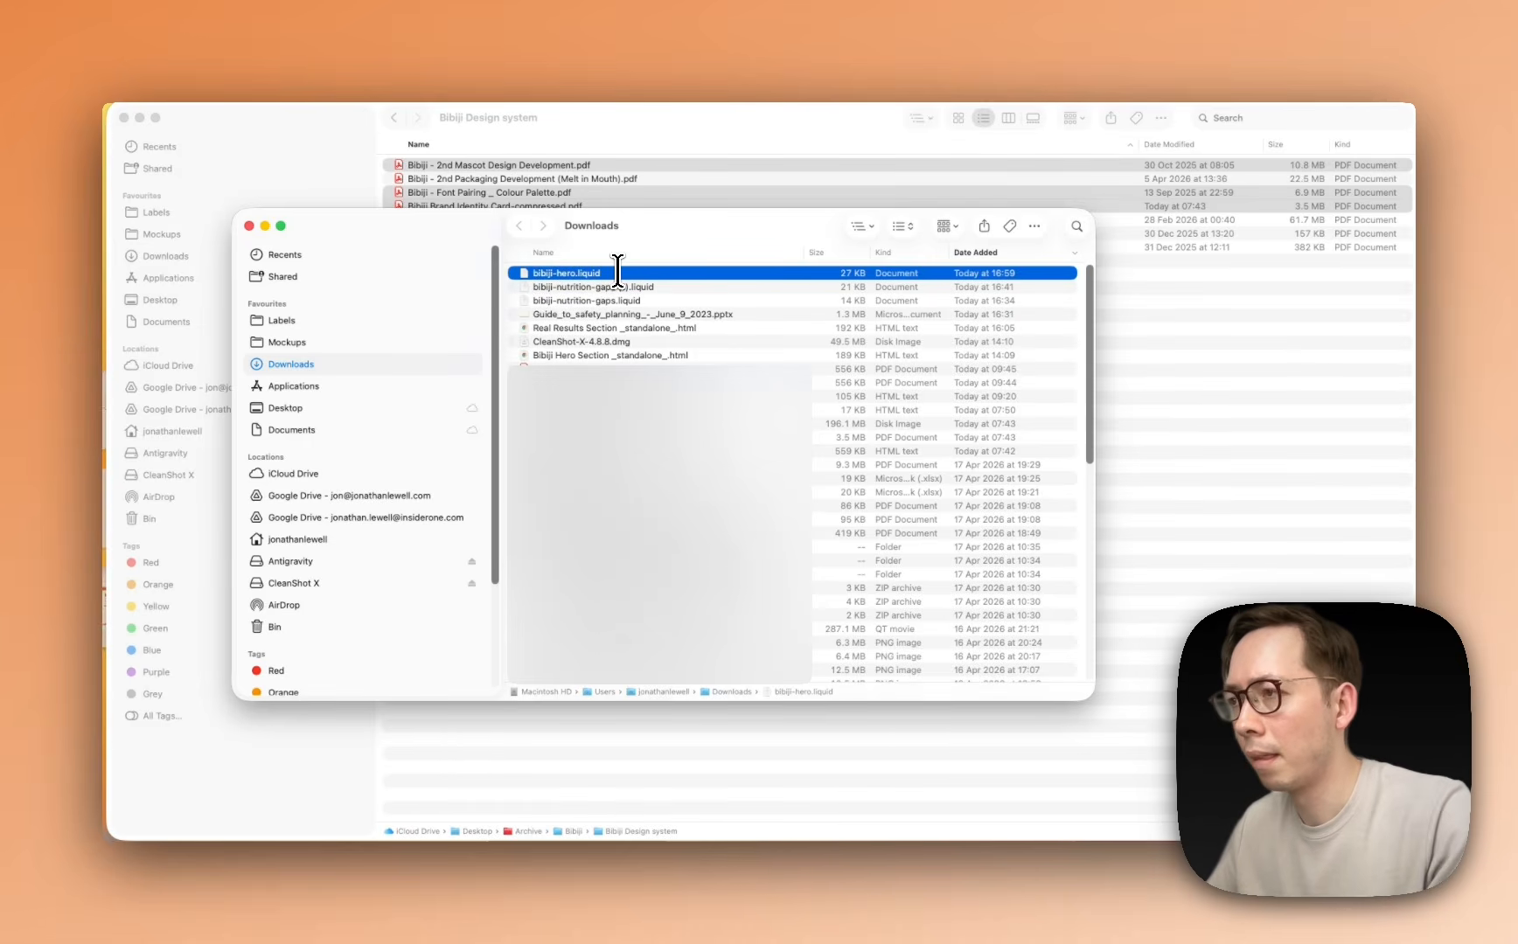
Switch to Antigravity and open bibiji-hero.liquid from the Downloads folder
{"action": "key", "text": "super+Tab"}
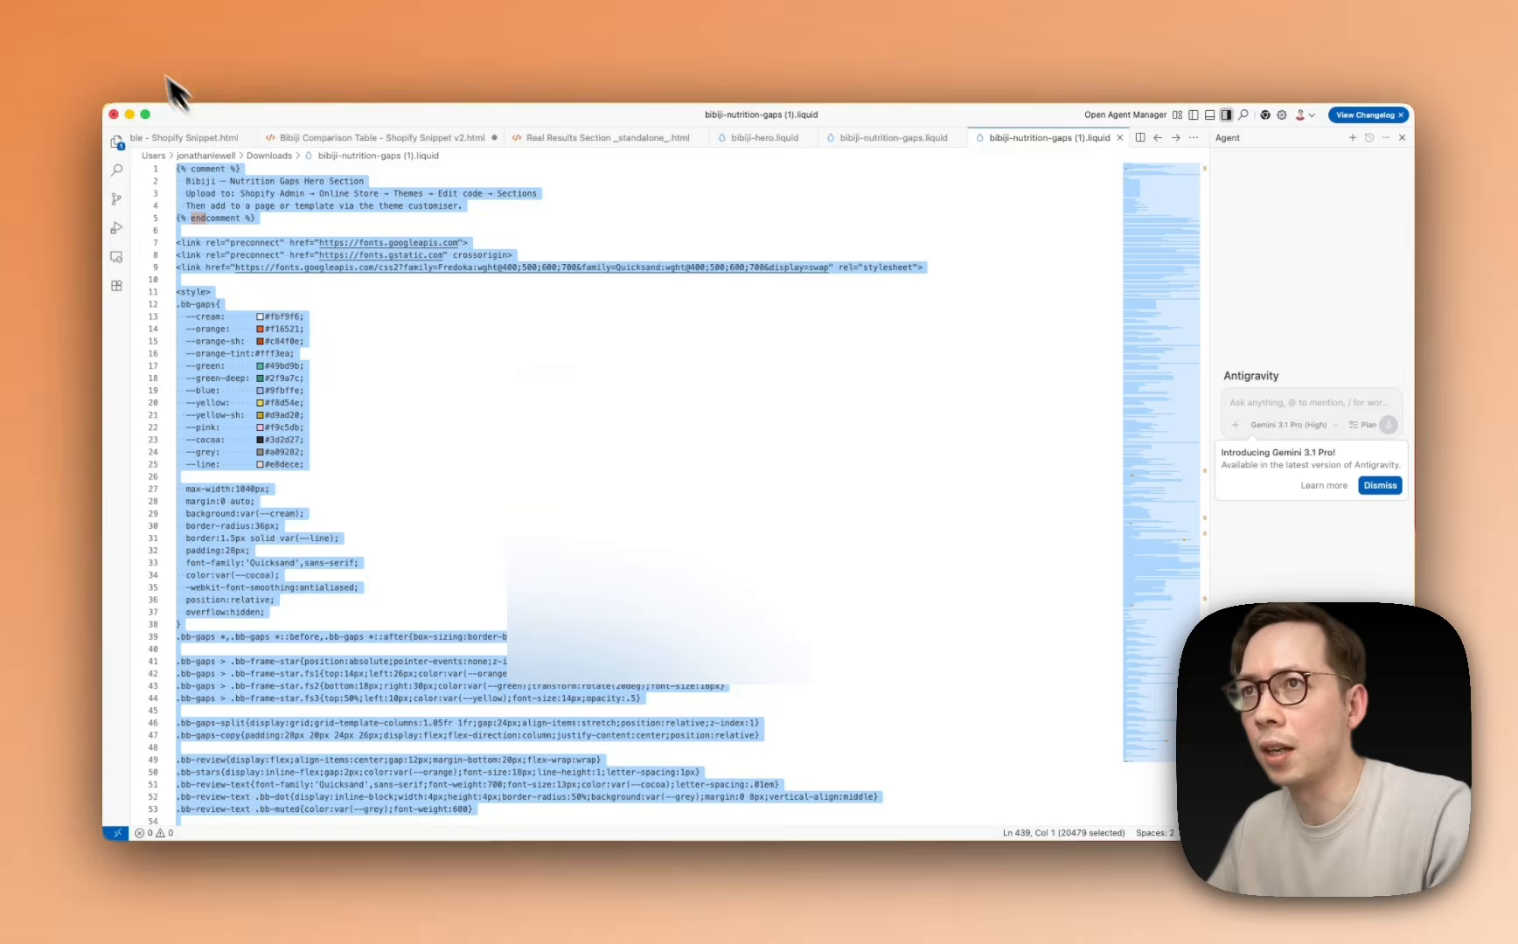
{"action": "left_click", "coordinate": [128, 17]}
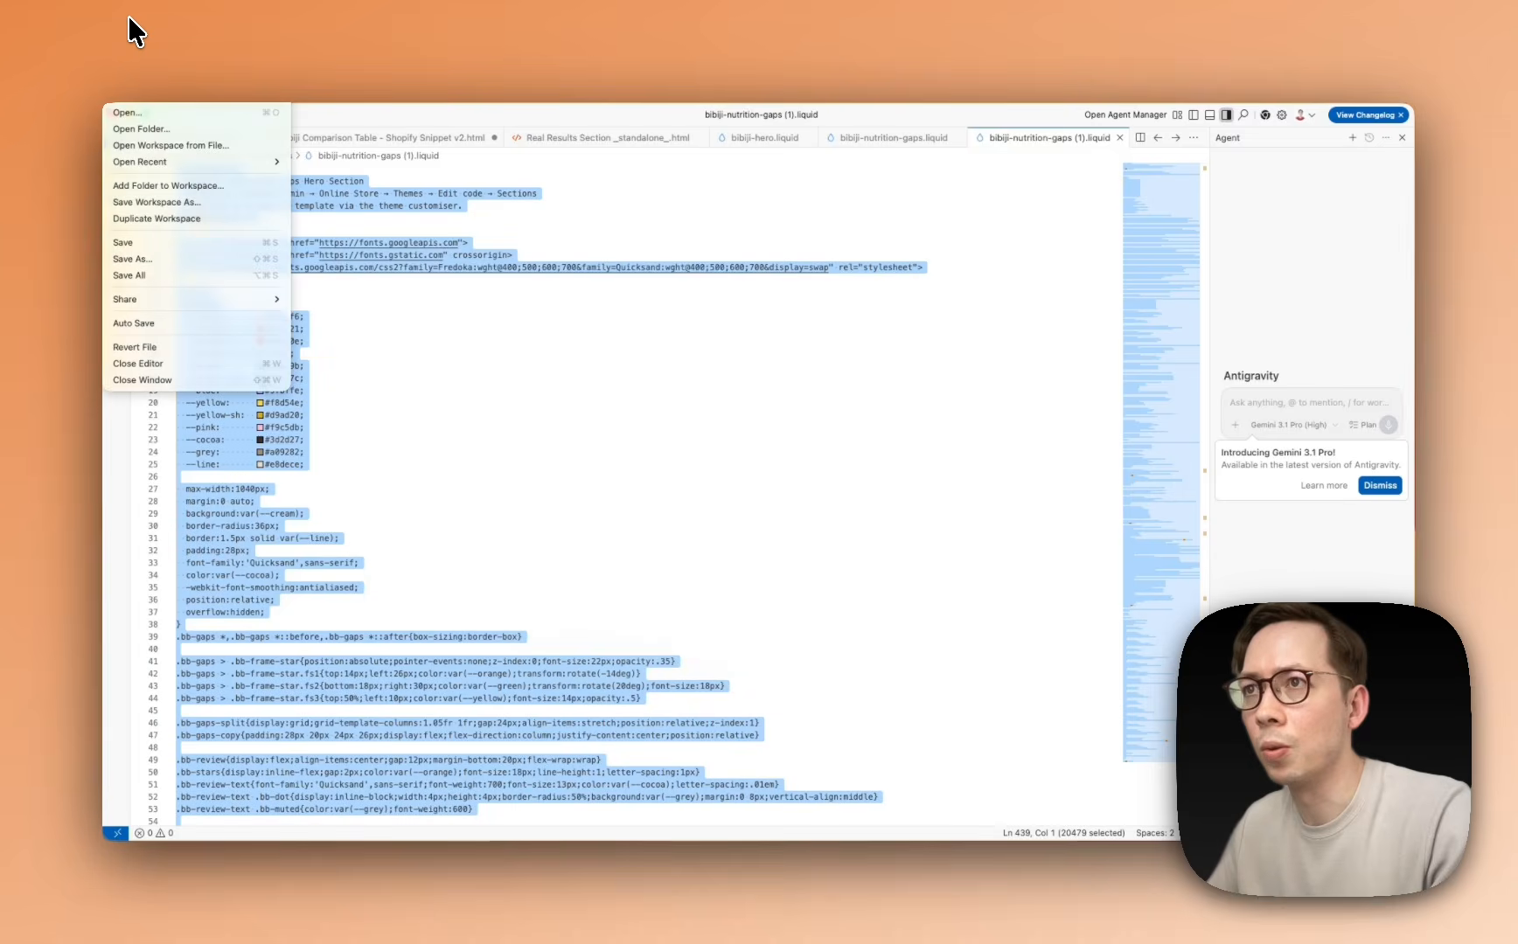
{"action": "left_click", "coordinate": [161, 112]}
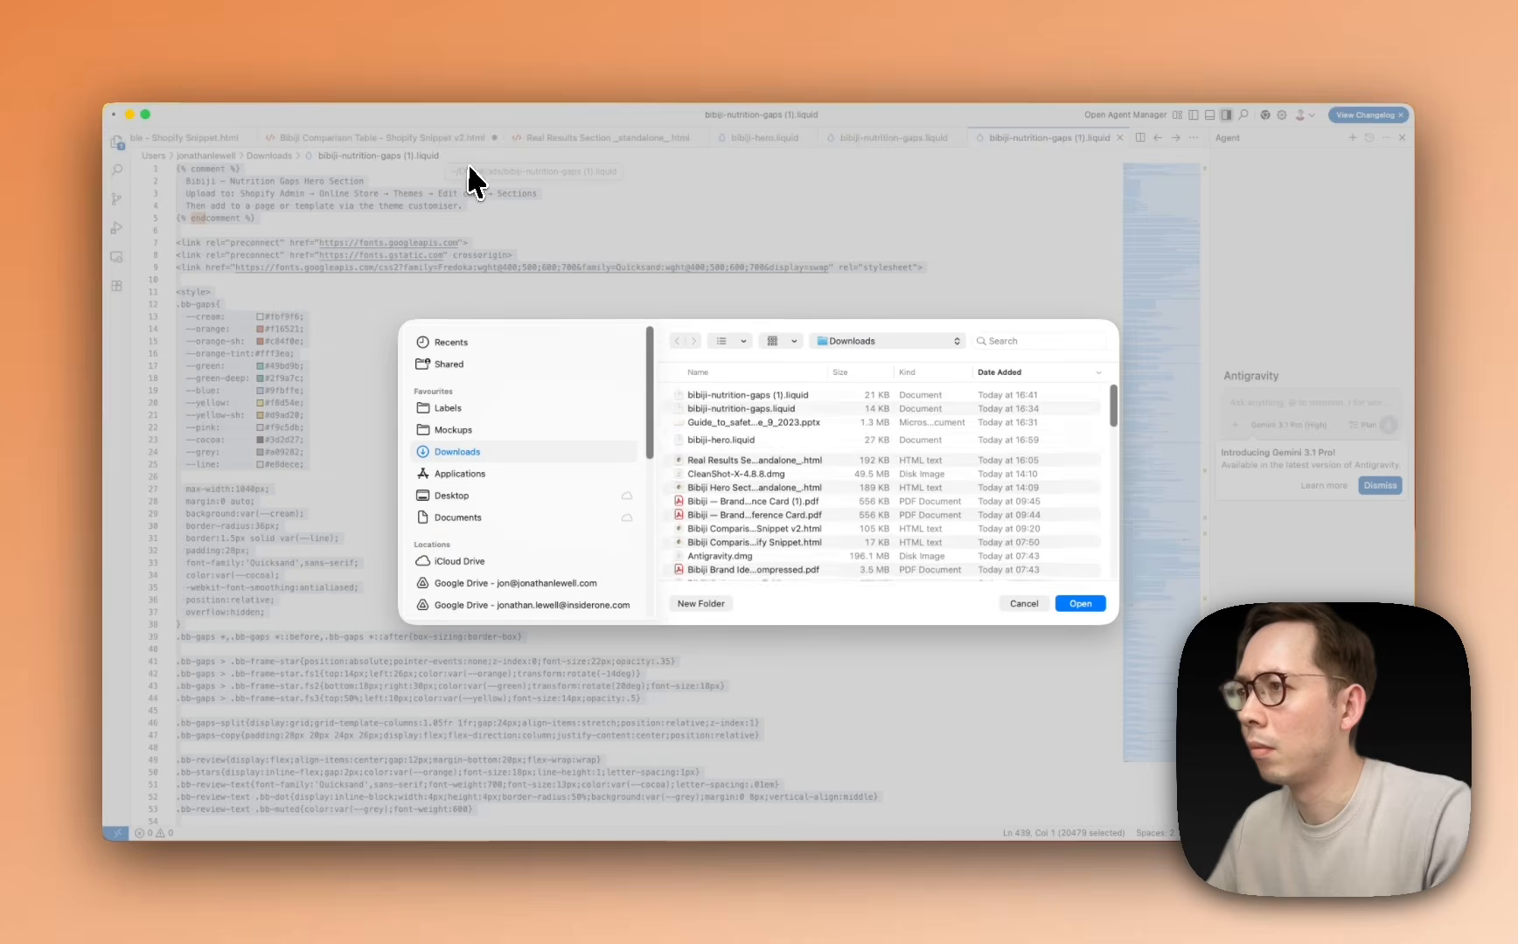
{"action": "double_click", "coordinate": [735, 395]}
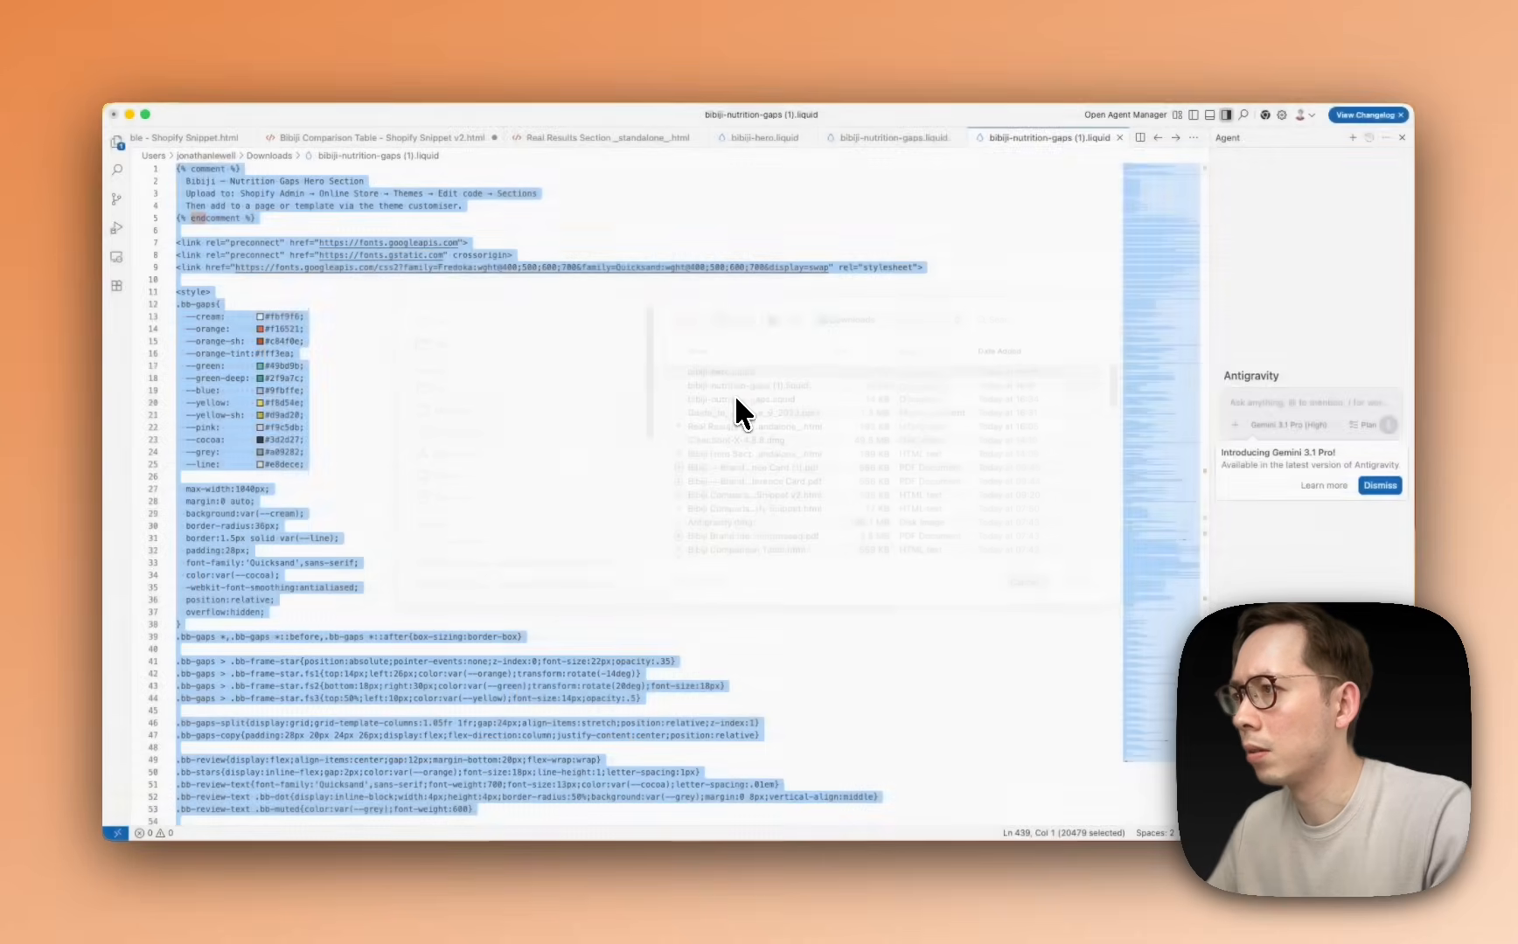
{"action": "left_click", "coordinate": [682, 441]}
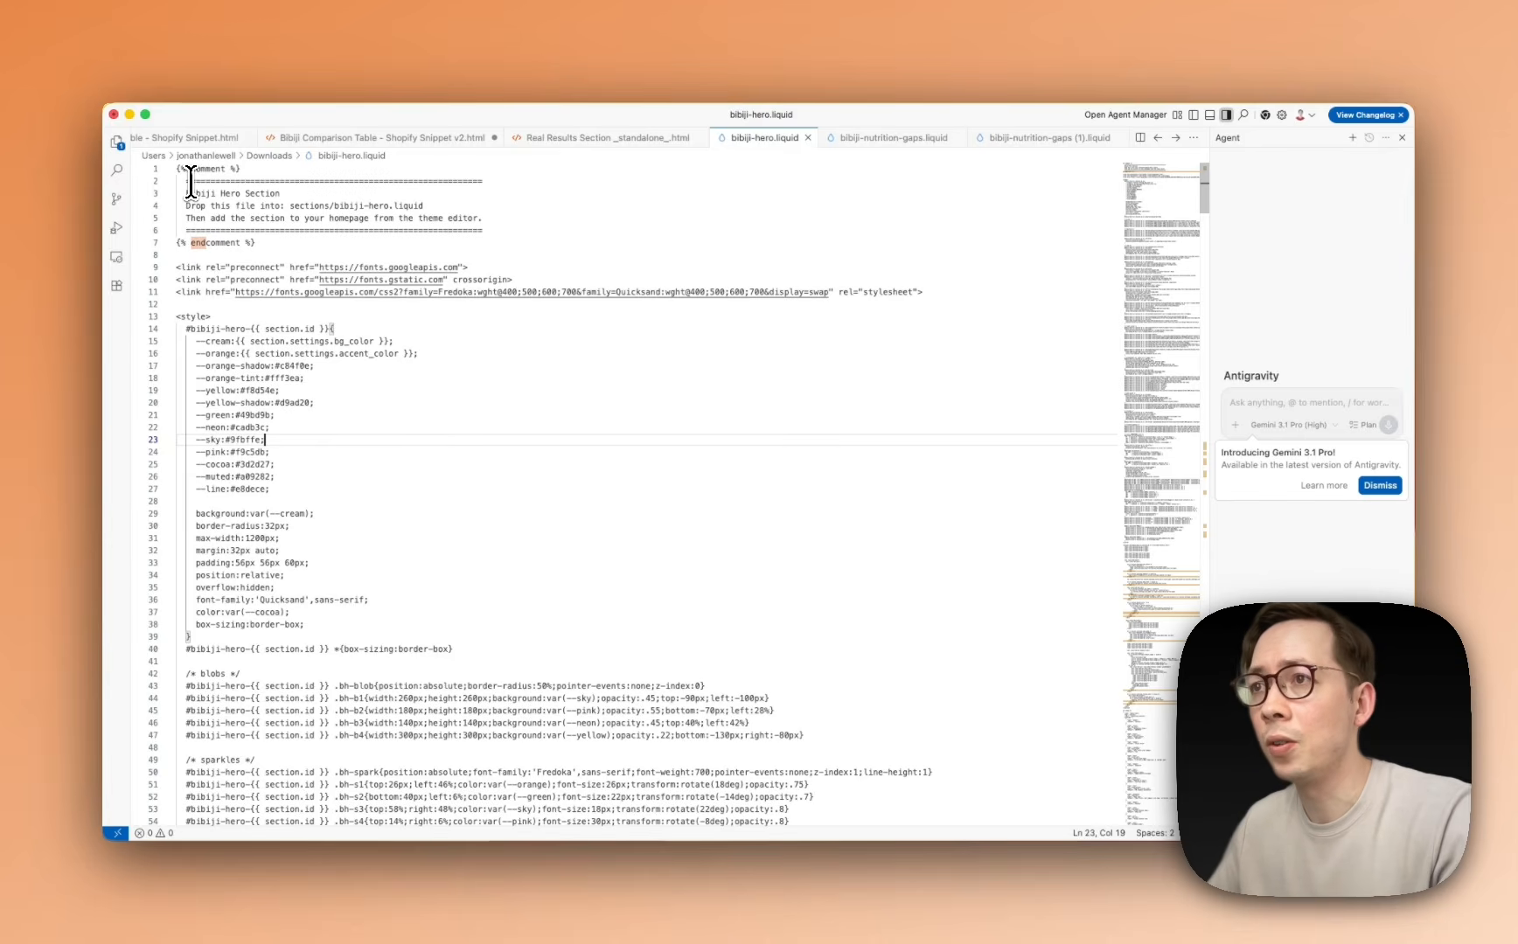
Read the opening comment of bibiji-hero.liquid for where the section file goes and how it is added to the homepage
{"action": "left_click_drag", "start_coordinate": [190, 181], "coordinate": [310, 231]}
{"action": "left_click", "coordinate": [311, 232]}
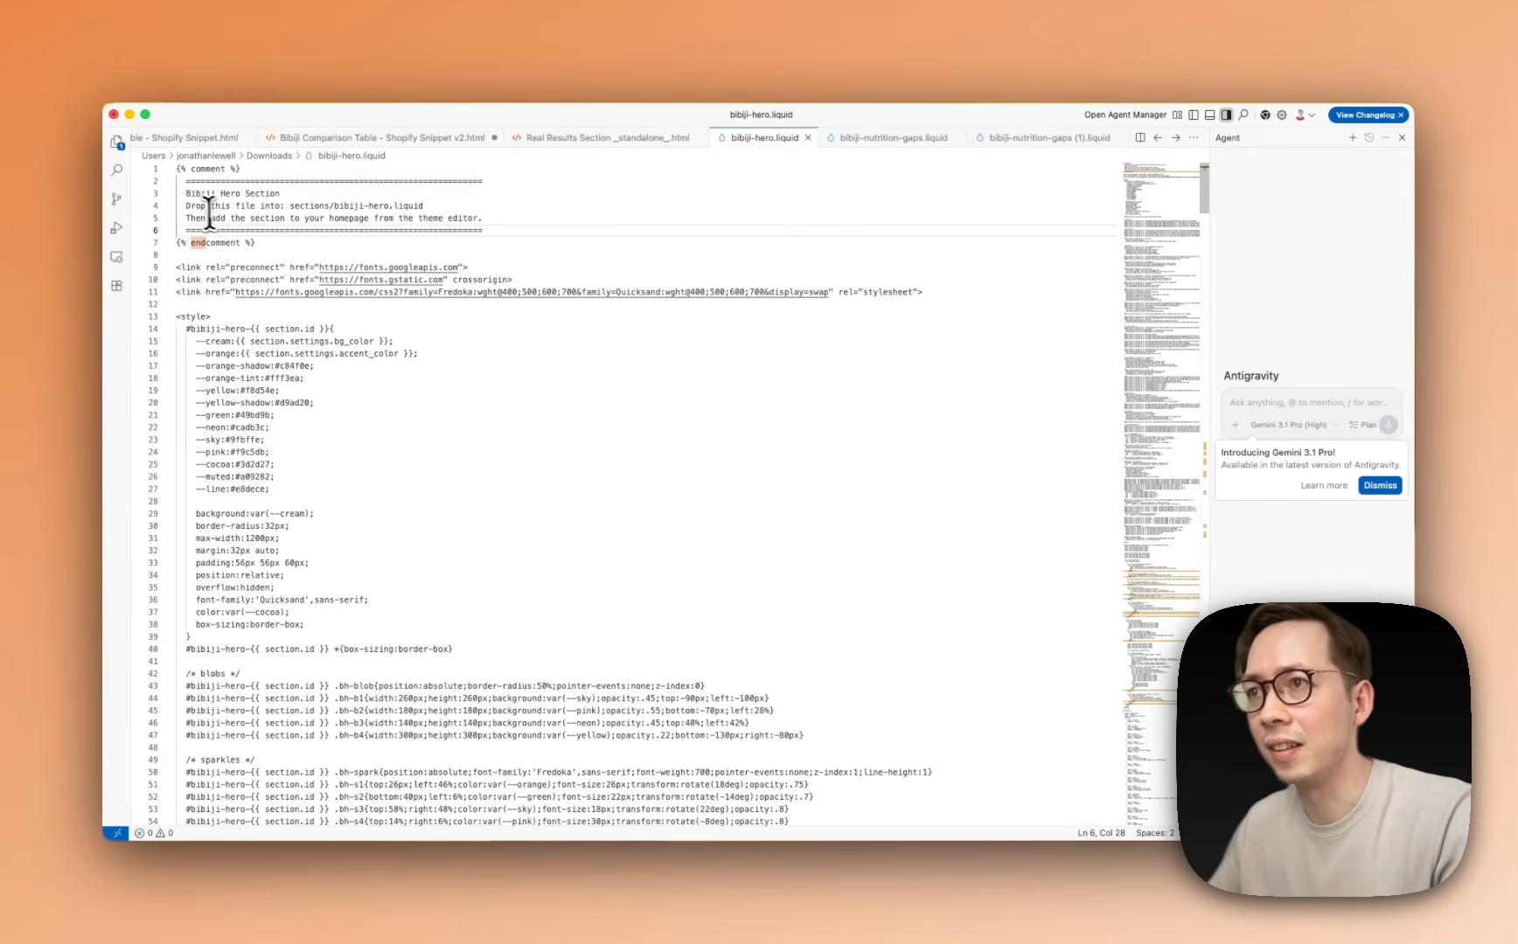
{"action": "left_click_drag", "start_coordinate": [195, 207], "coordinate": [355, 206]}
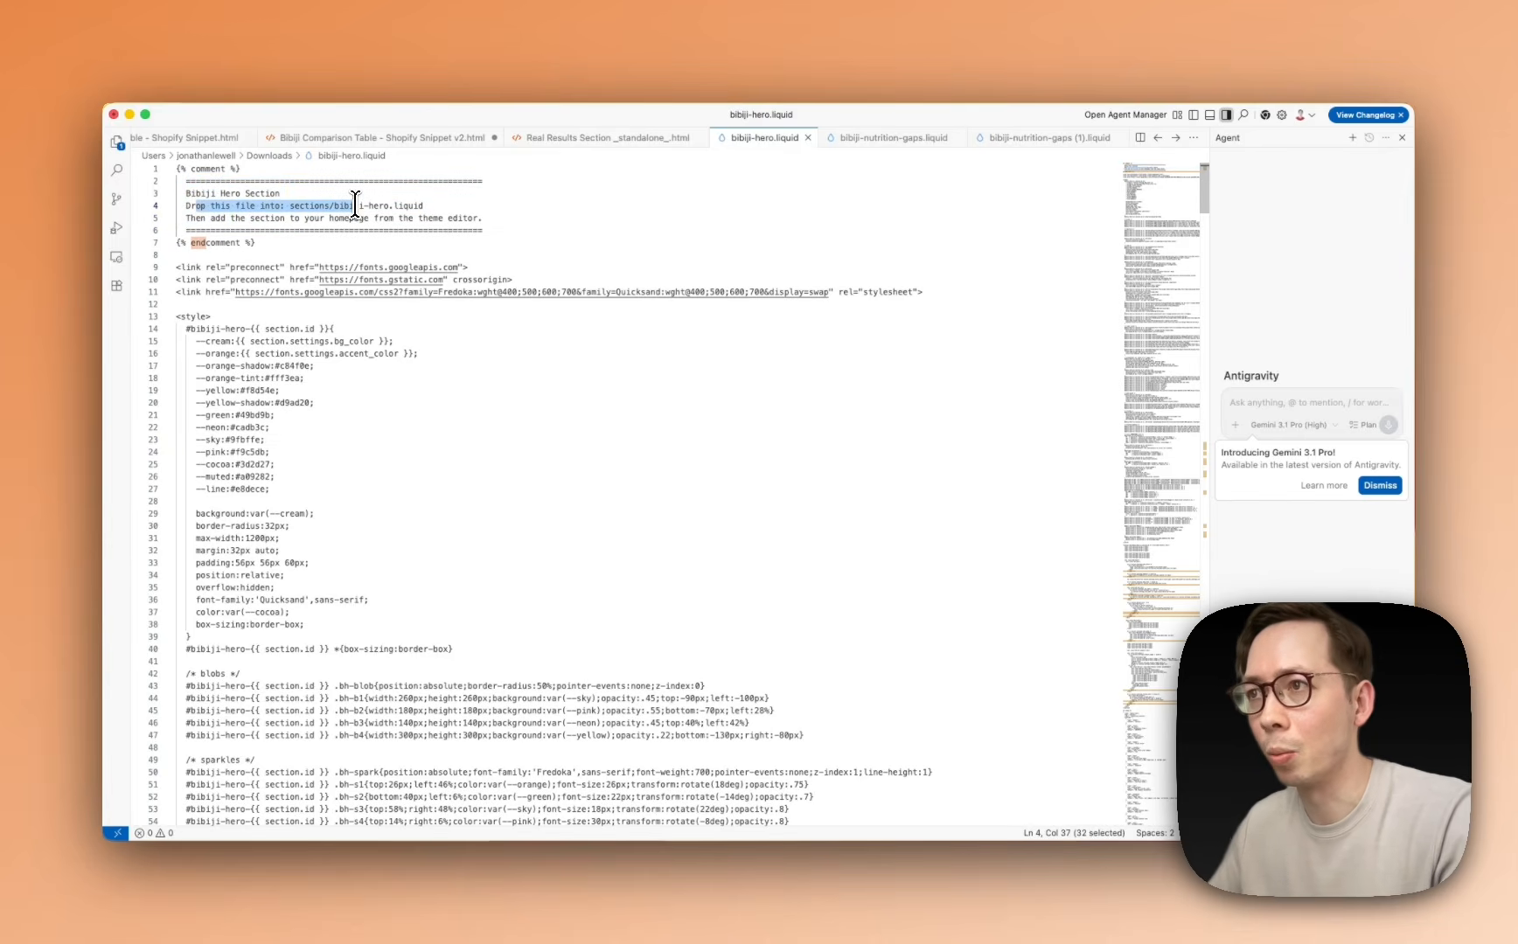
{"action": "left_click", "coordinate": [412, 207]}
{"action": "scroll", "coordinate": [373, 262], "scroll_direction": "down", "scroll_amount": 7}
{"action": "scroll", "coordinate": [373, 282], "scroll_direction": "up", "scroll_amount": 6}
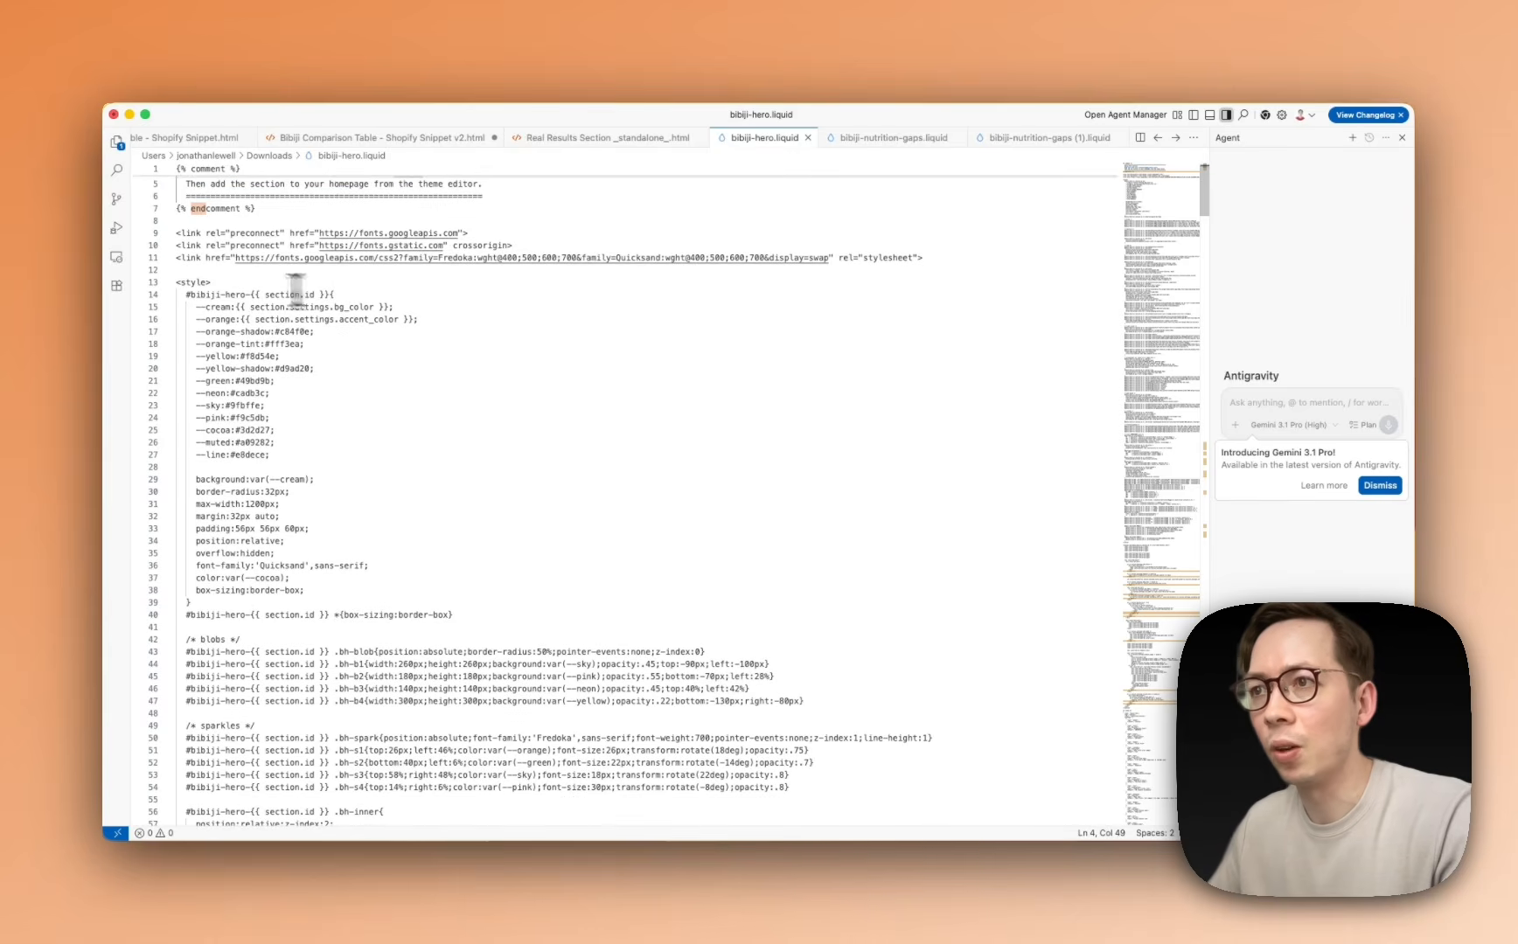
Review the section's code from the style rules and animations through to the schema block with its colour settings
{"action": "left_click_drag", "start_coordinate": [181, 282], "coordinate": [190, 602]}
{"action": "left_click_drag", "start_coordinate": [476, 639], "coordinate": [471, 626]}
{"action": "scroll", "coordinate": [472, 613], "scroll_direction": "down", "scroll_amount": 15}
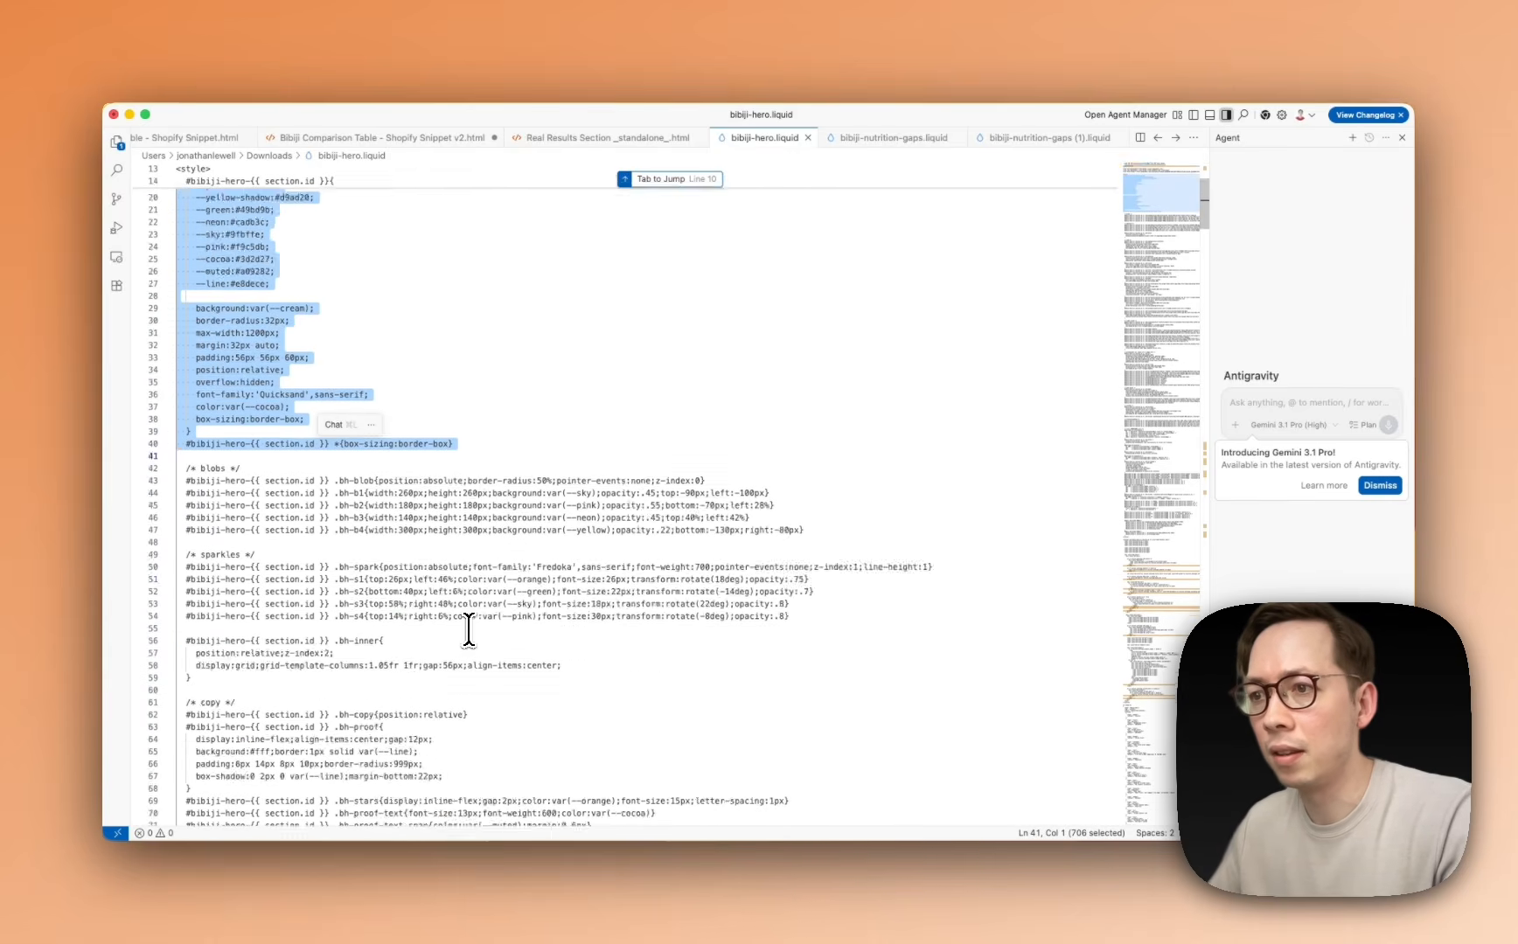
{"action": "scroll", "coordinate": [480, 577], "scroll_direction": "down", "scroll_amount": 20}
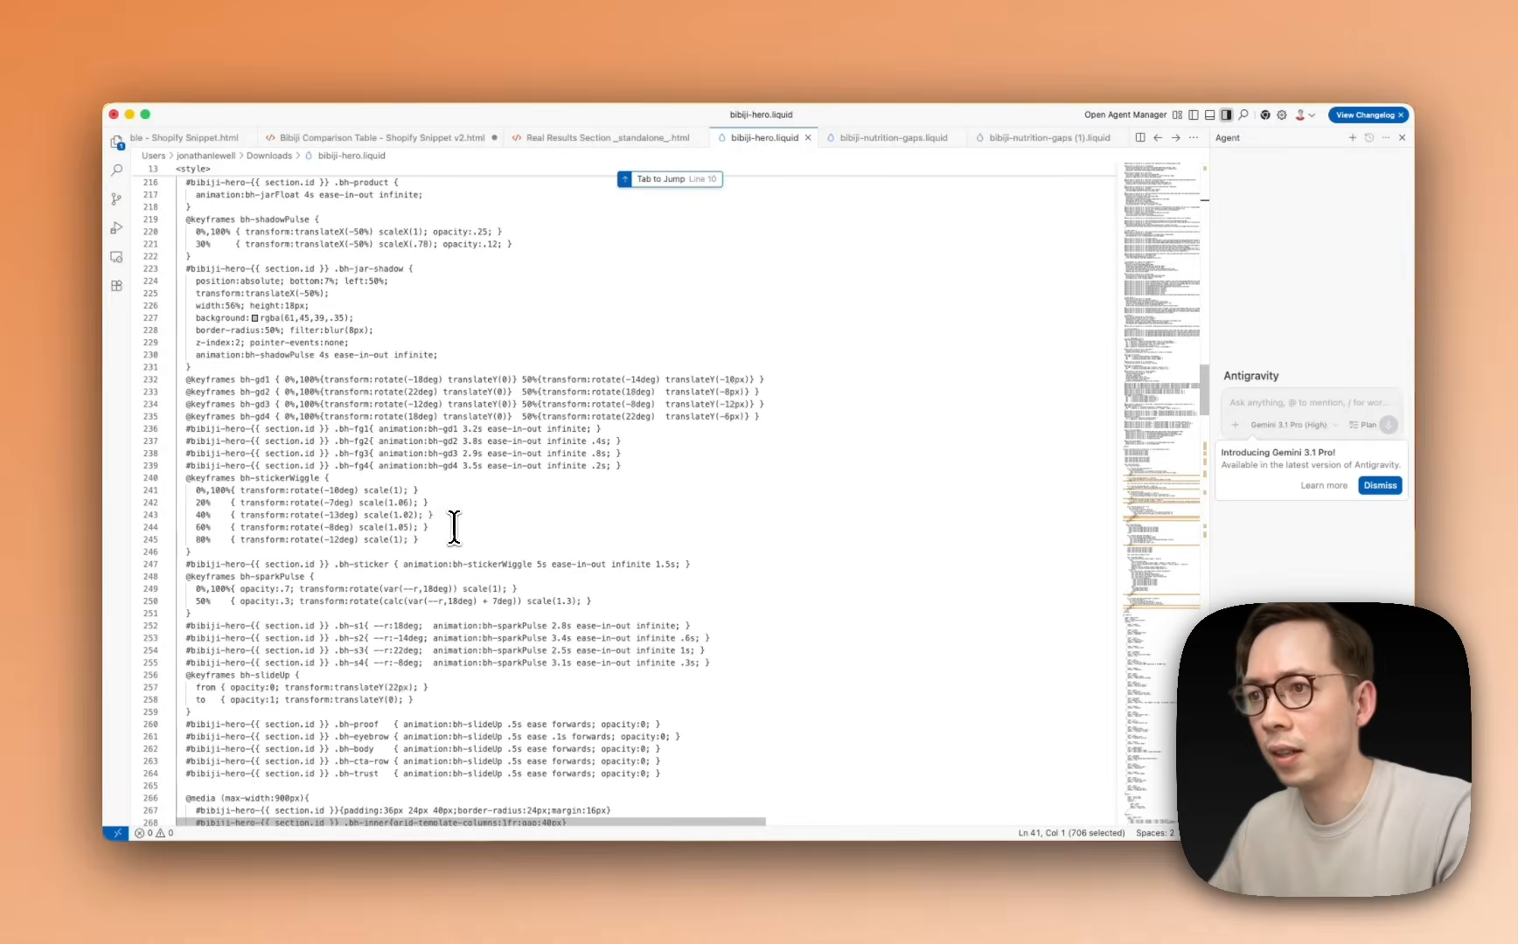
{"action": "scroll", "coordinate": [441, 508], "scroll_direction": "down", "scroll_amount": 12}
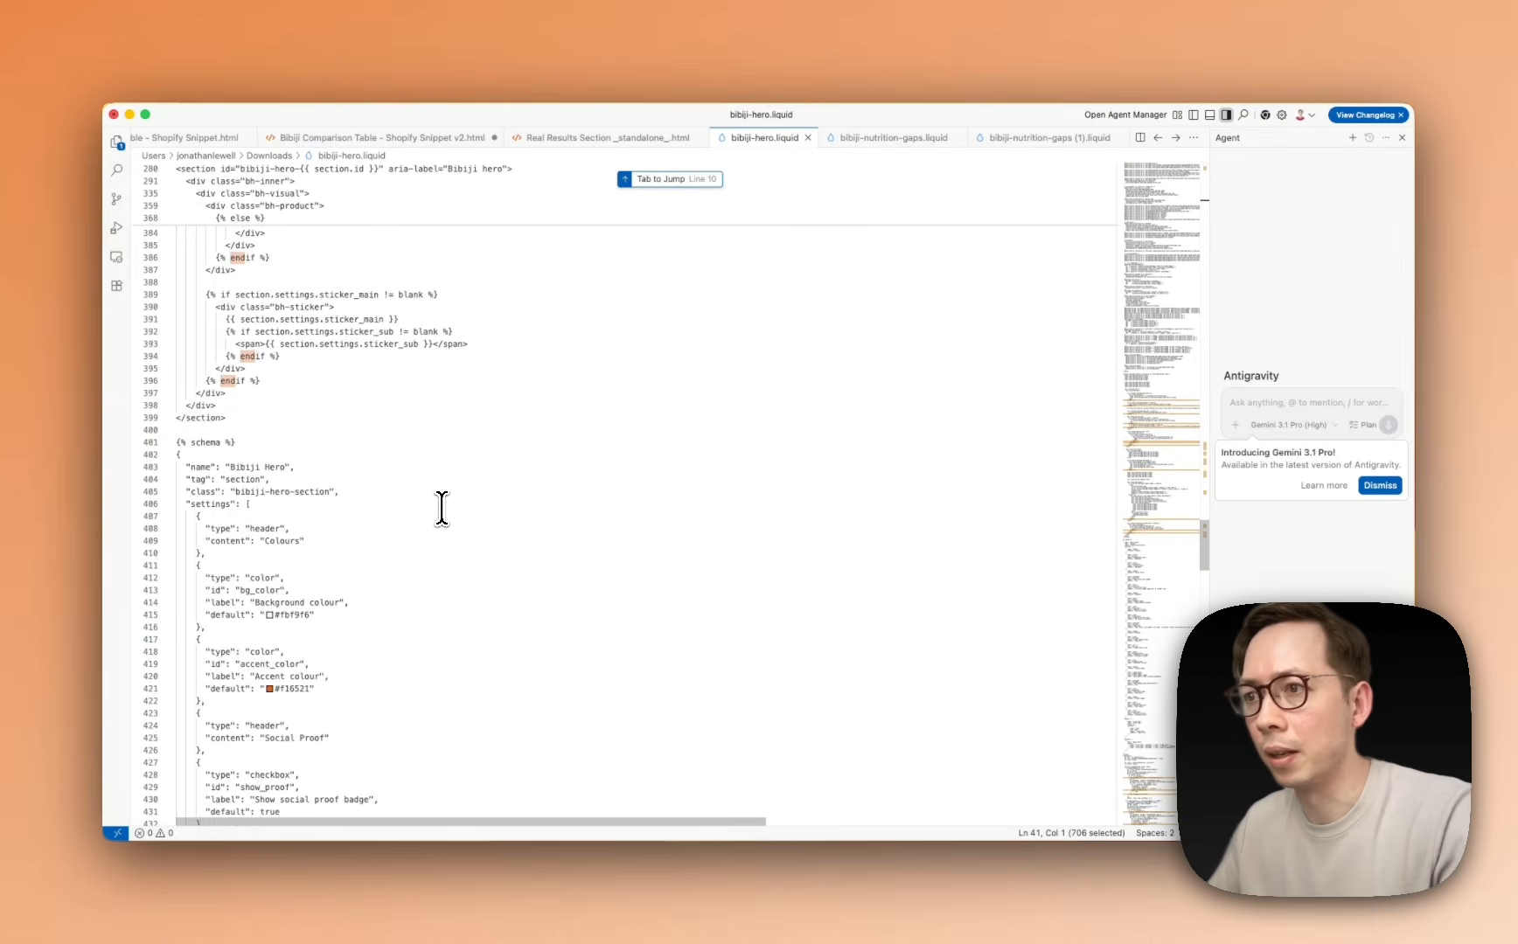
{"action": "scroll", "coordinate": [407, 501], "scroll_direction": "up", "scroll_amount": 6}
{"action": "scroll", "coordinate": [282, 464], "scroll_direction": "down", "scroll_amount": 1}
{"action": "scroll", "coordinate": [281, 472], "scroll_direction": "down", "scroll_amount": 6}
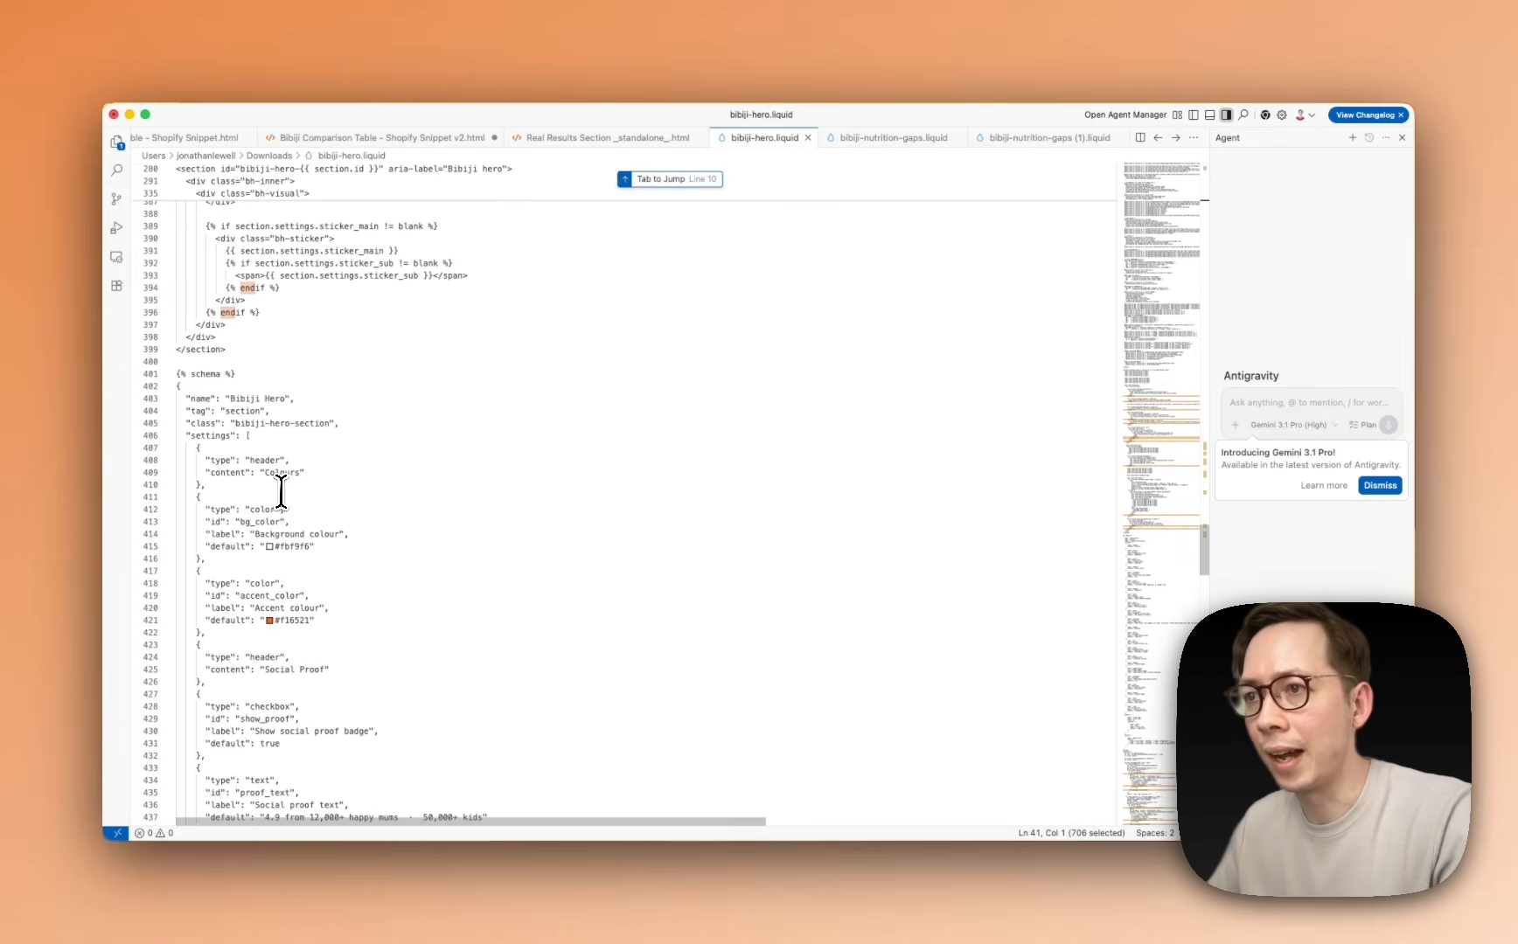
{"action": "left_click_drag", "start_coordinate": [189, 372], "coordinate": [335, 516]}
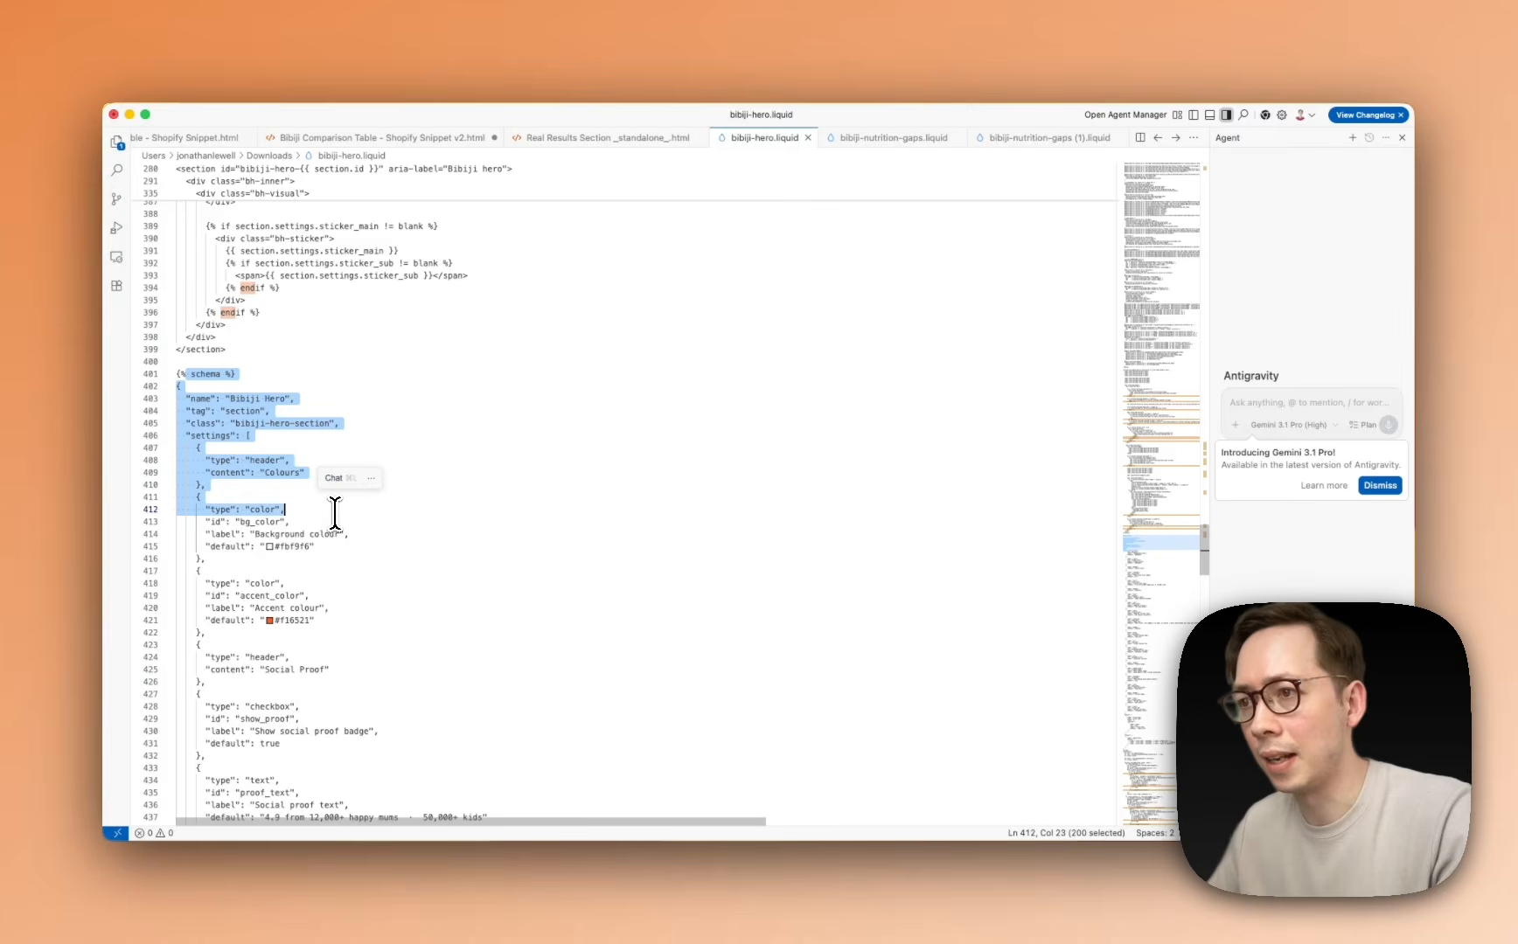
{"action": "left_click", "coordinate": [354, 522]}
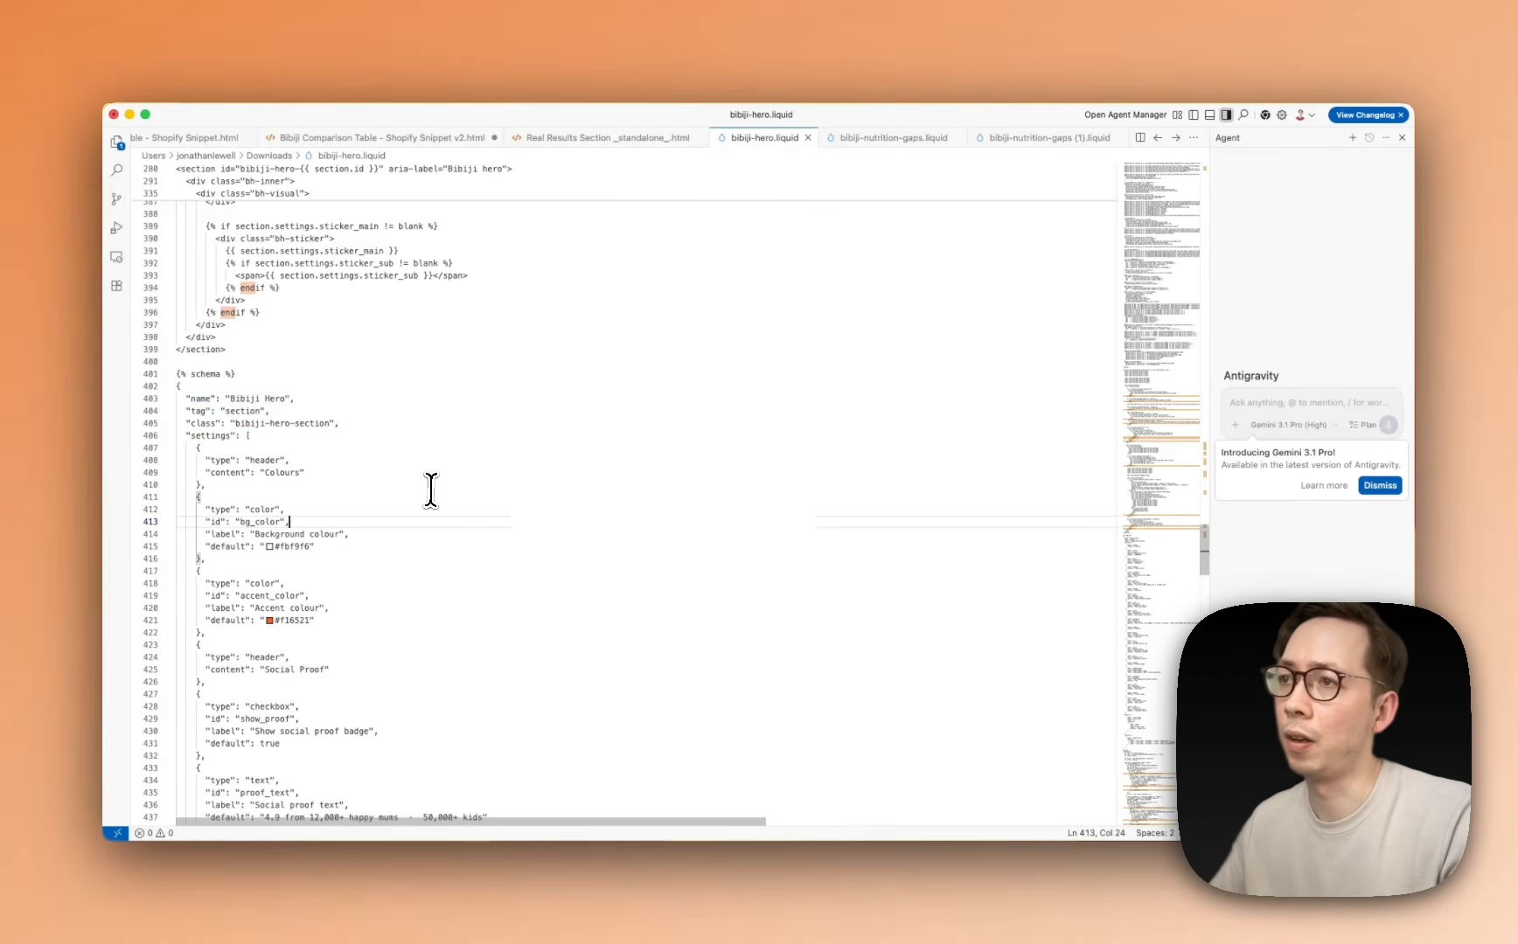
Switch back to the browser and show the Shopify theme editor for the Updated copy of Dawn home page
{"action": "key", "text": "super+Tab"}
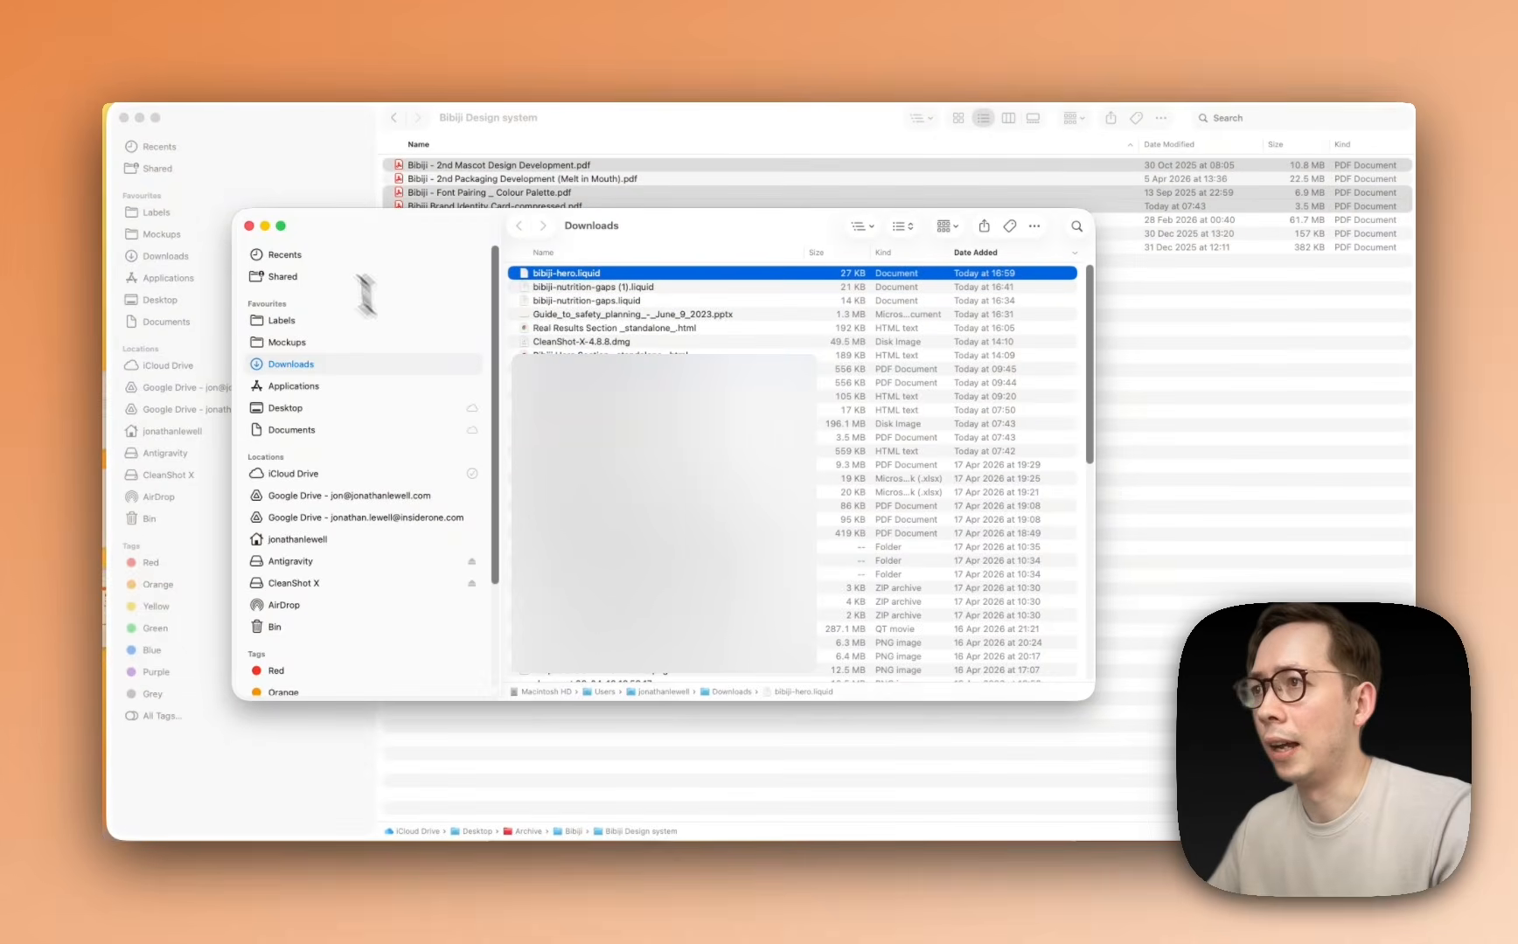
{"action": "key", "text": "super+Tab"}
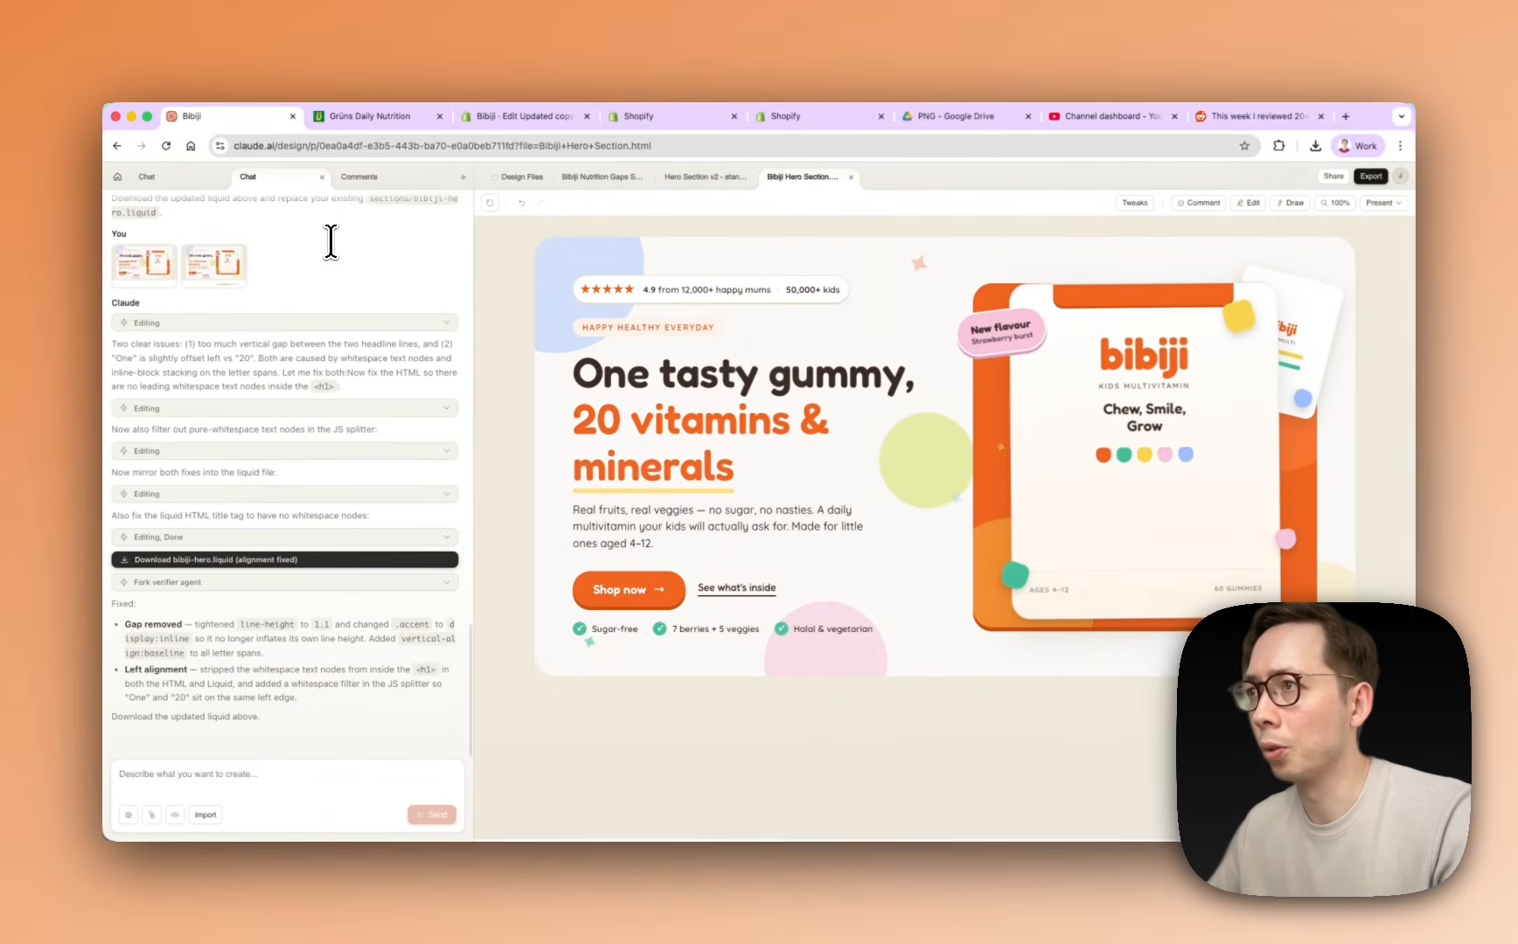
{"action": "left_click", "coordinate": [549, 116]}
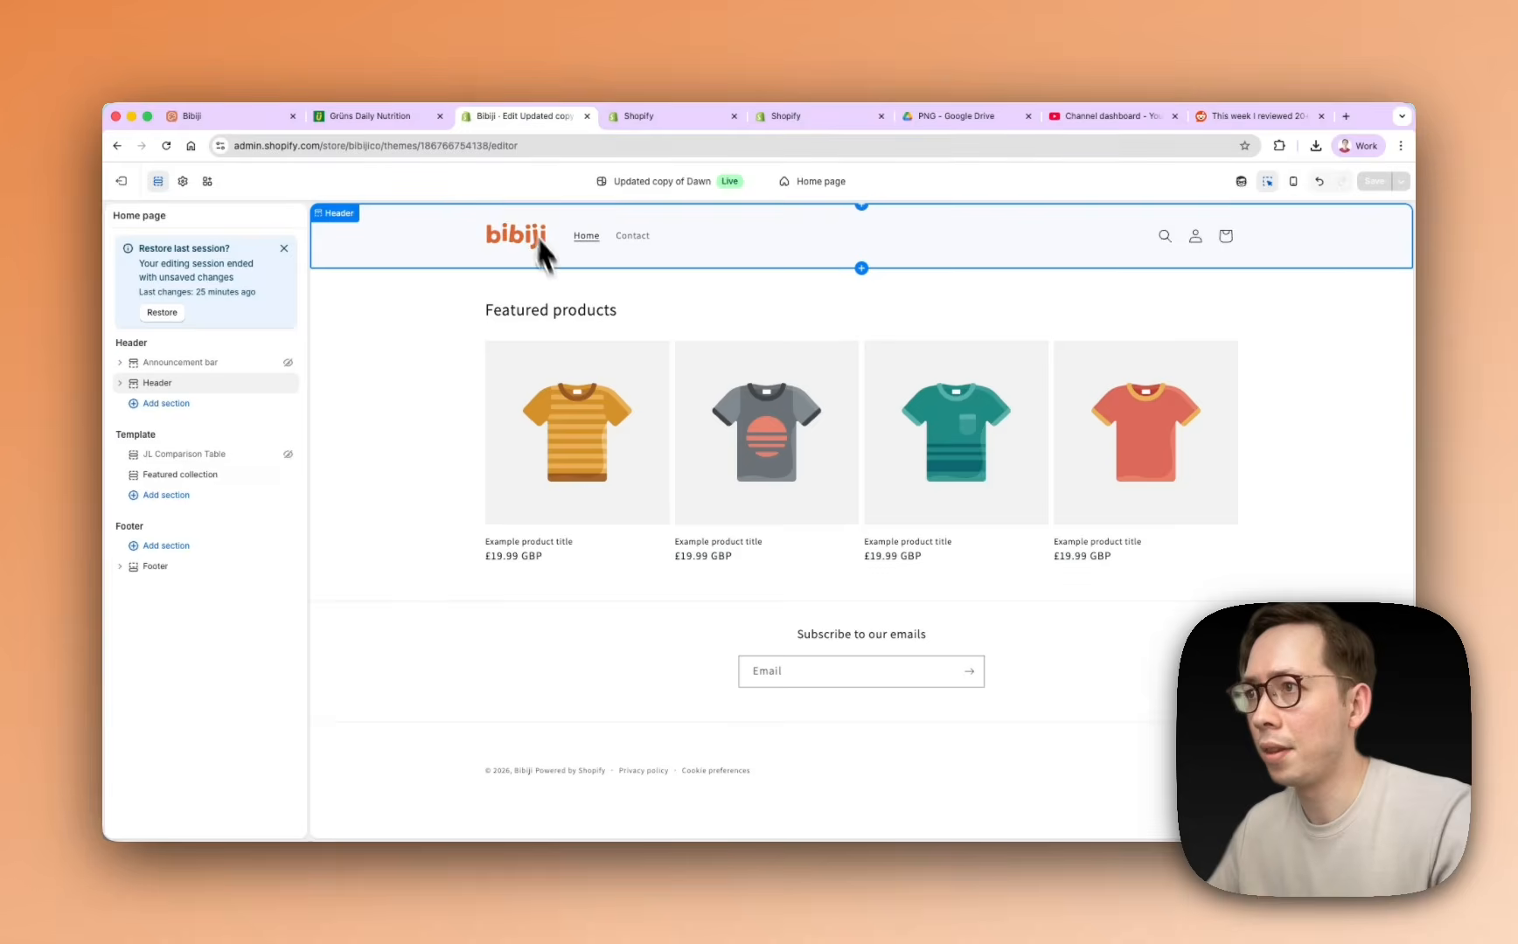
Open the code editor for the Updated copy of Dawn theme
{"action": "left_click", "coordinate": [183, 182]}
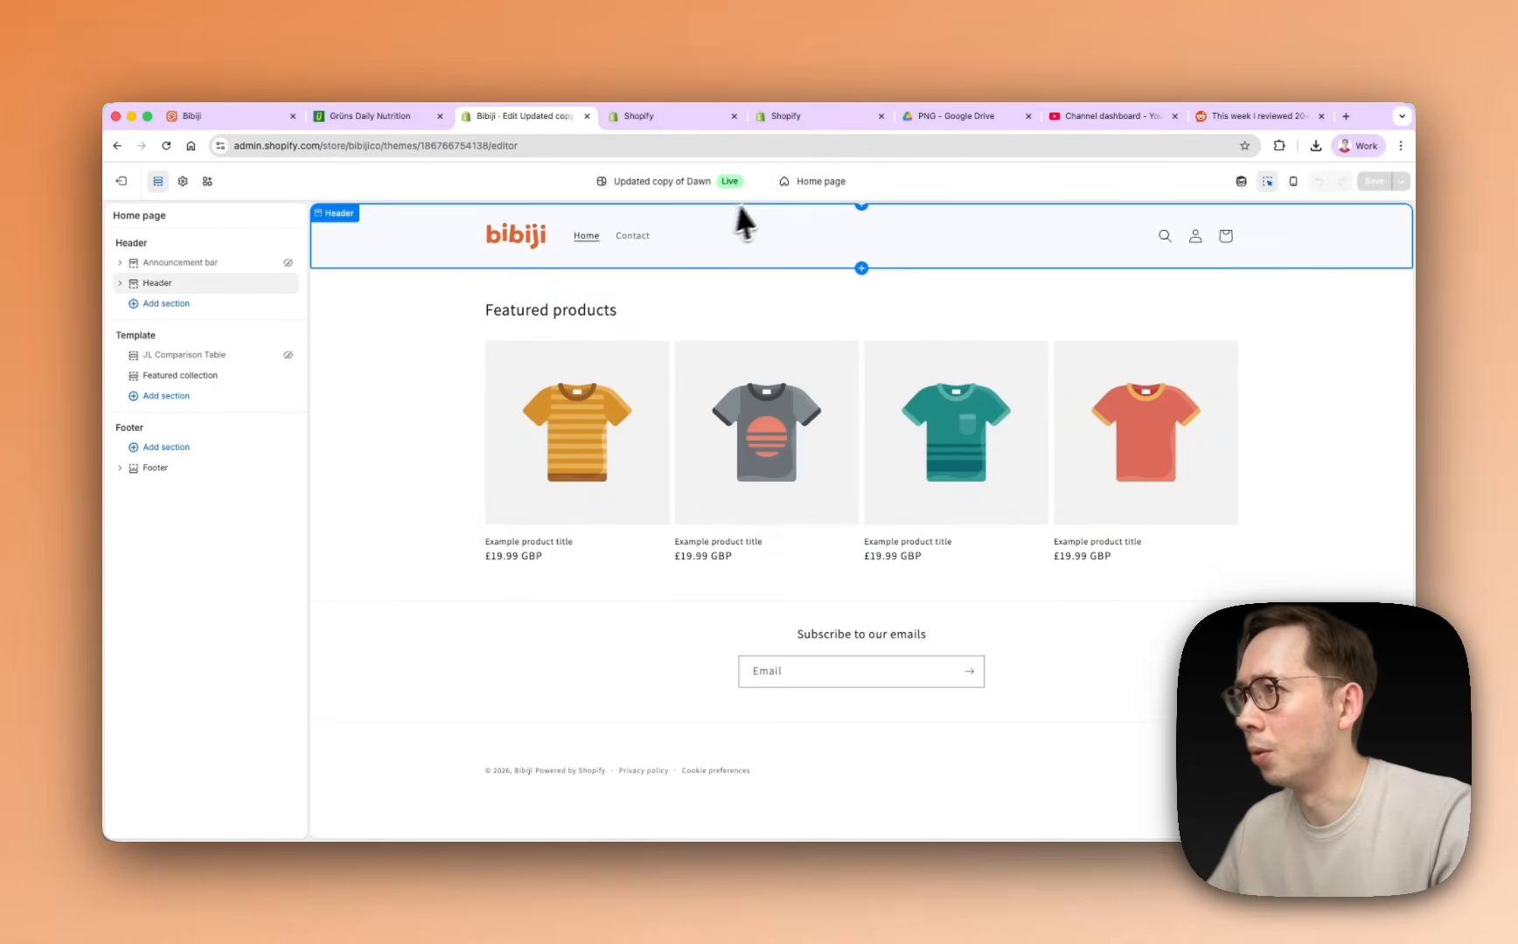
{"action": "left_click", "coordinate": [752, 186]}
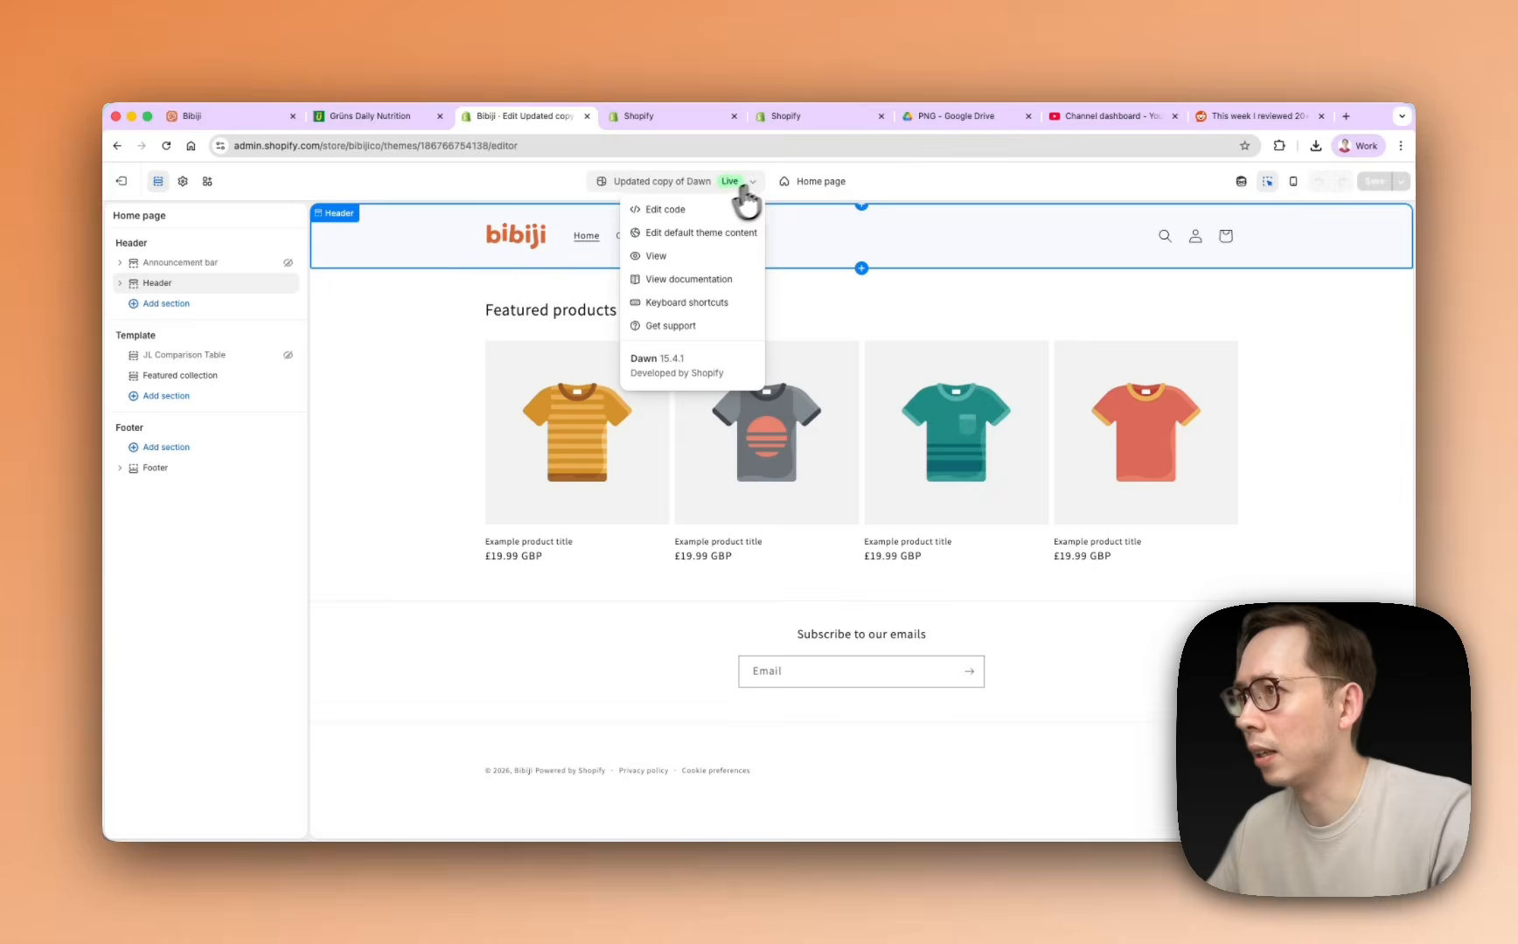
{"action": "left_click", "coordinate": [693, 208]}
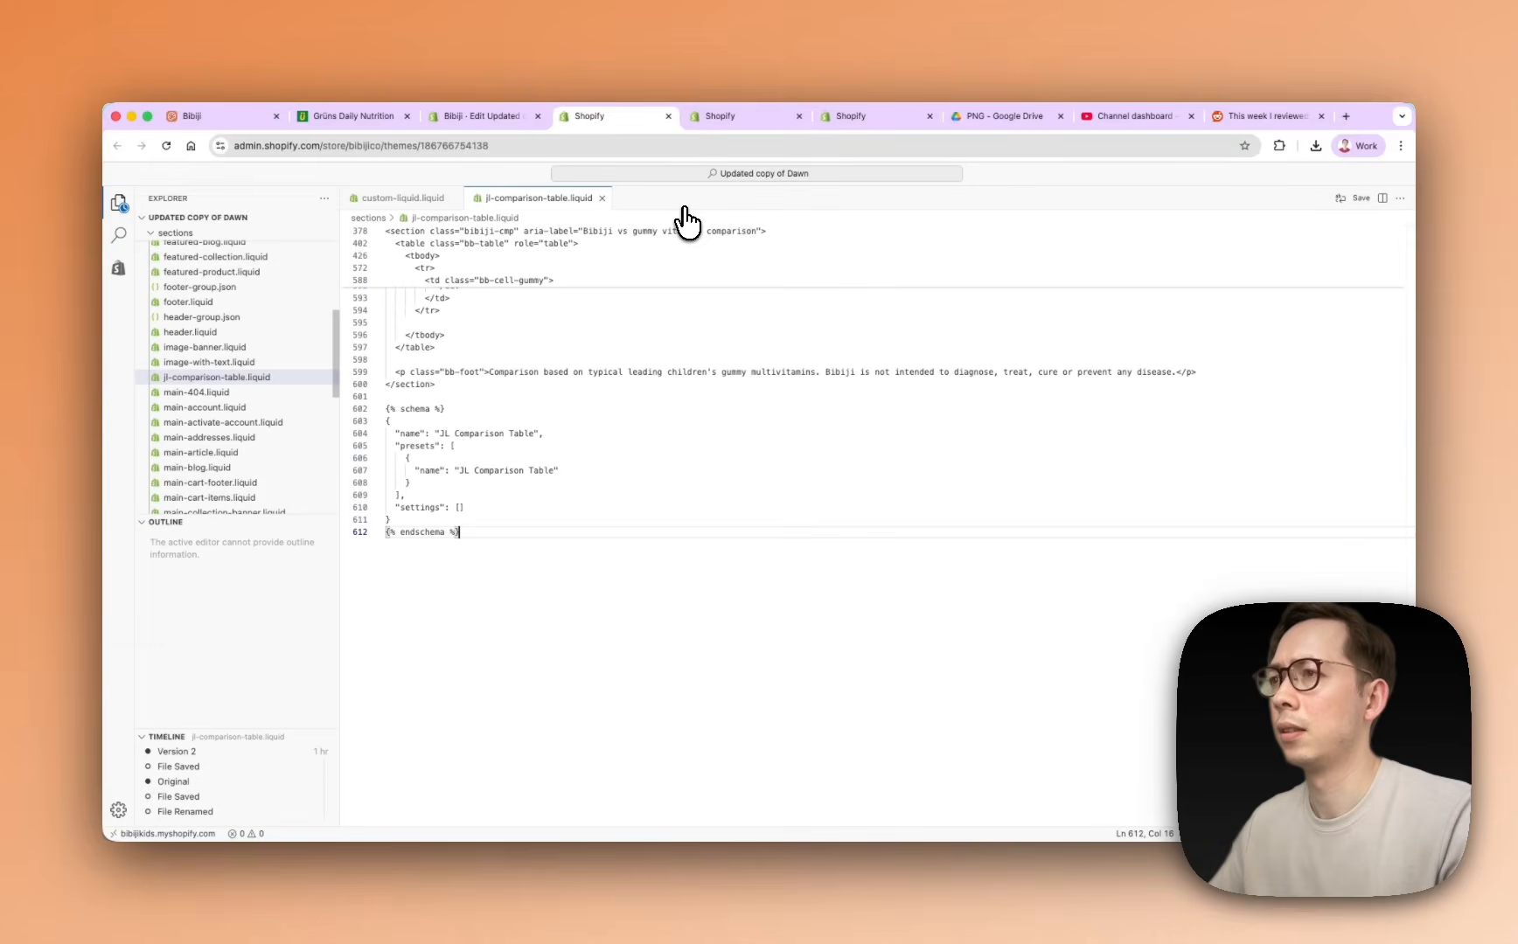
Try to upload bibiji-hero.liquid from Downloads into the theme's sections folder
{"action": "scroll", "coordinate": [190, 298], "scroll_direction": "up", "scroll_amount": 10}
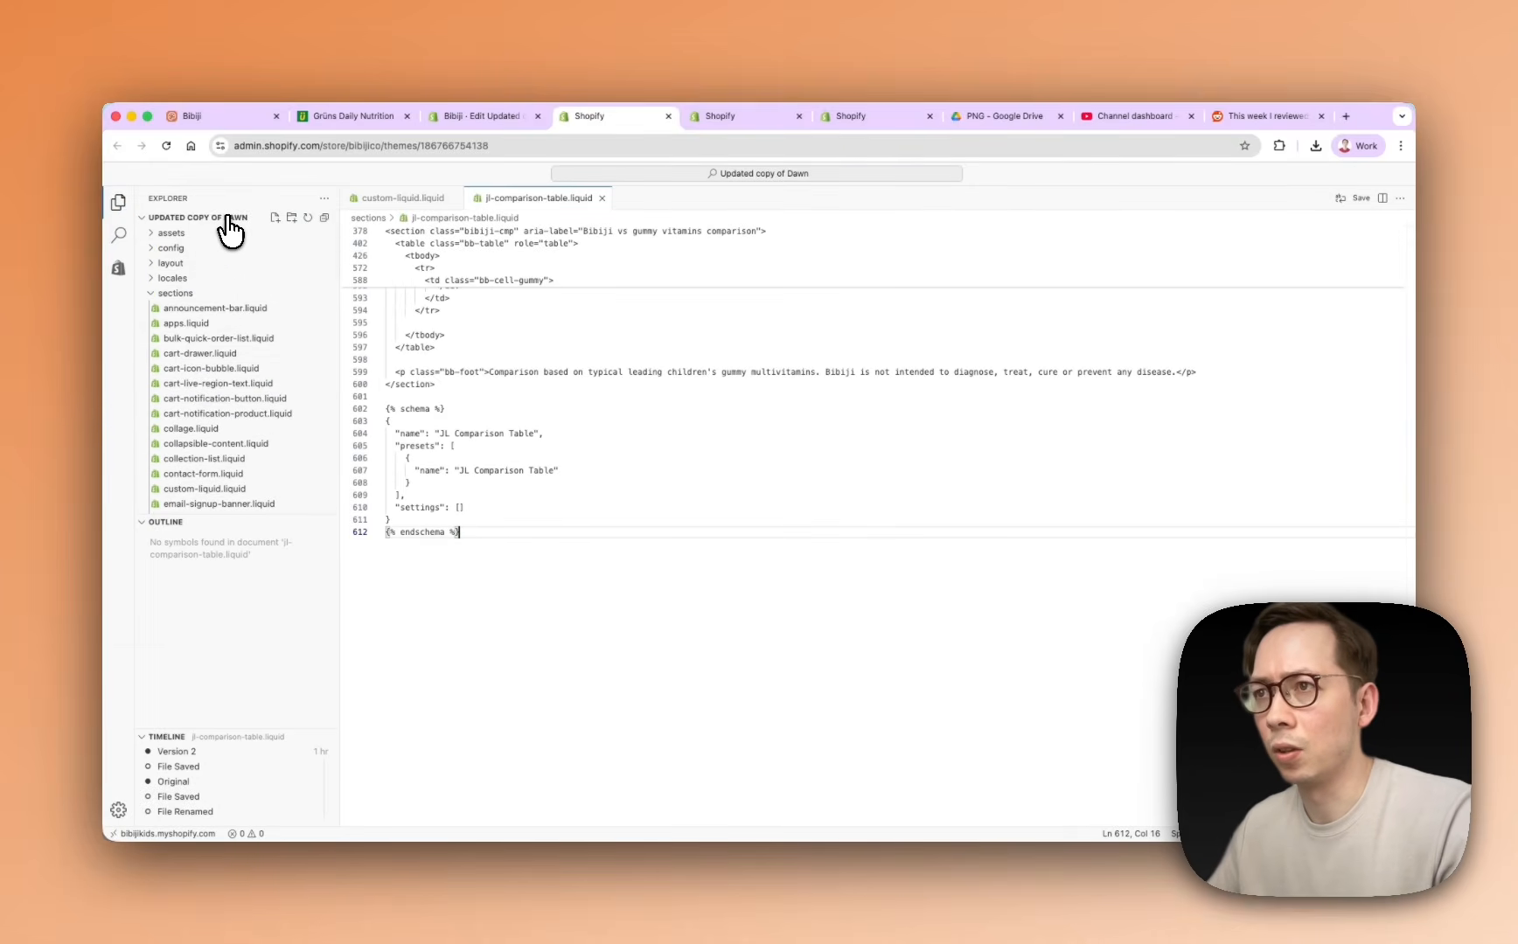
{"action": "right_click", "coordinate": [190, 294]}
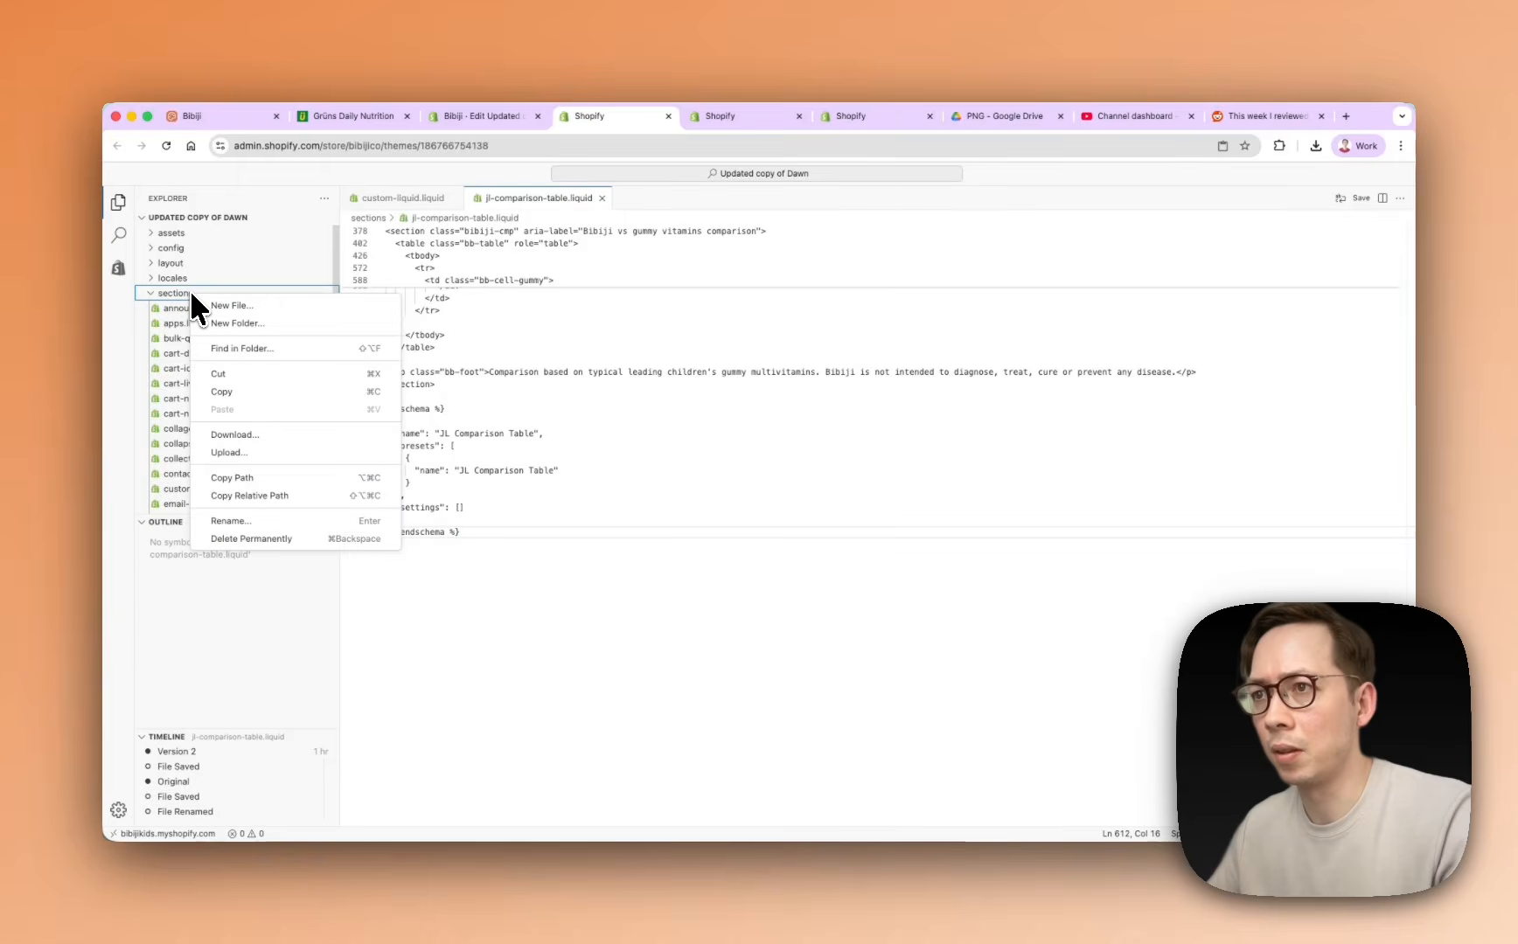
{"action": "left_click", "coordinate": [279, 452]}
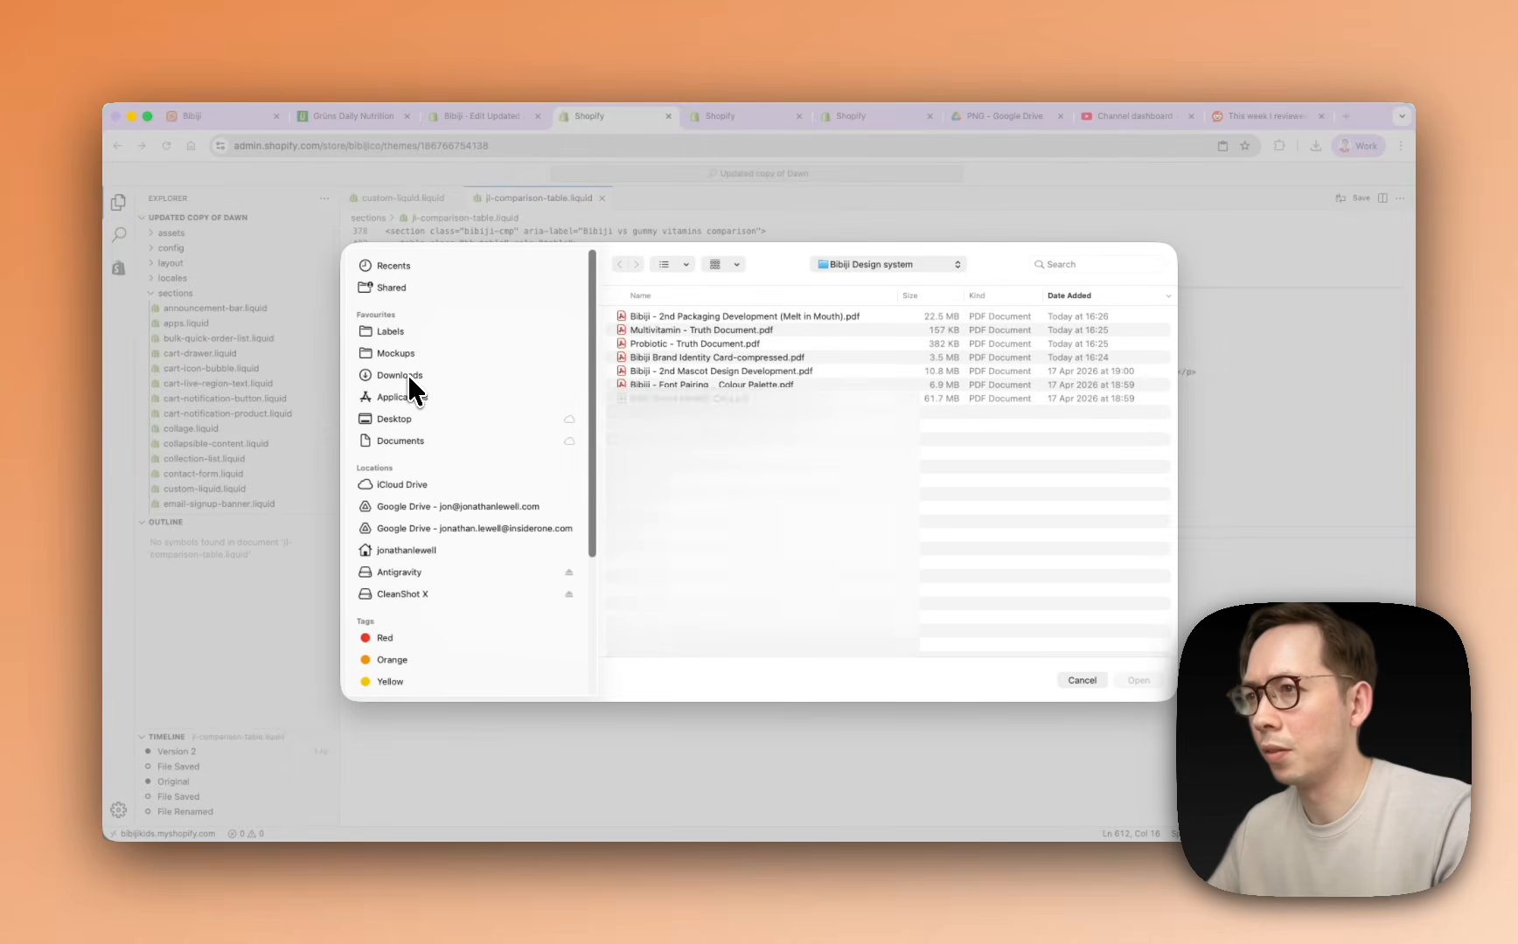
{"action": "left_click", "coordinate": [408, 375]}
{"action": "left_click", "coordinate": [693, 316]}
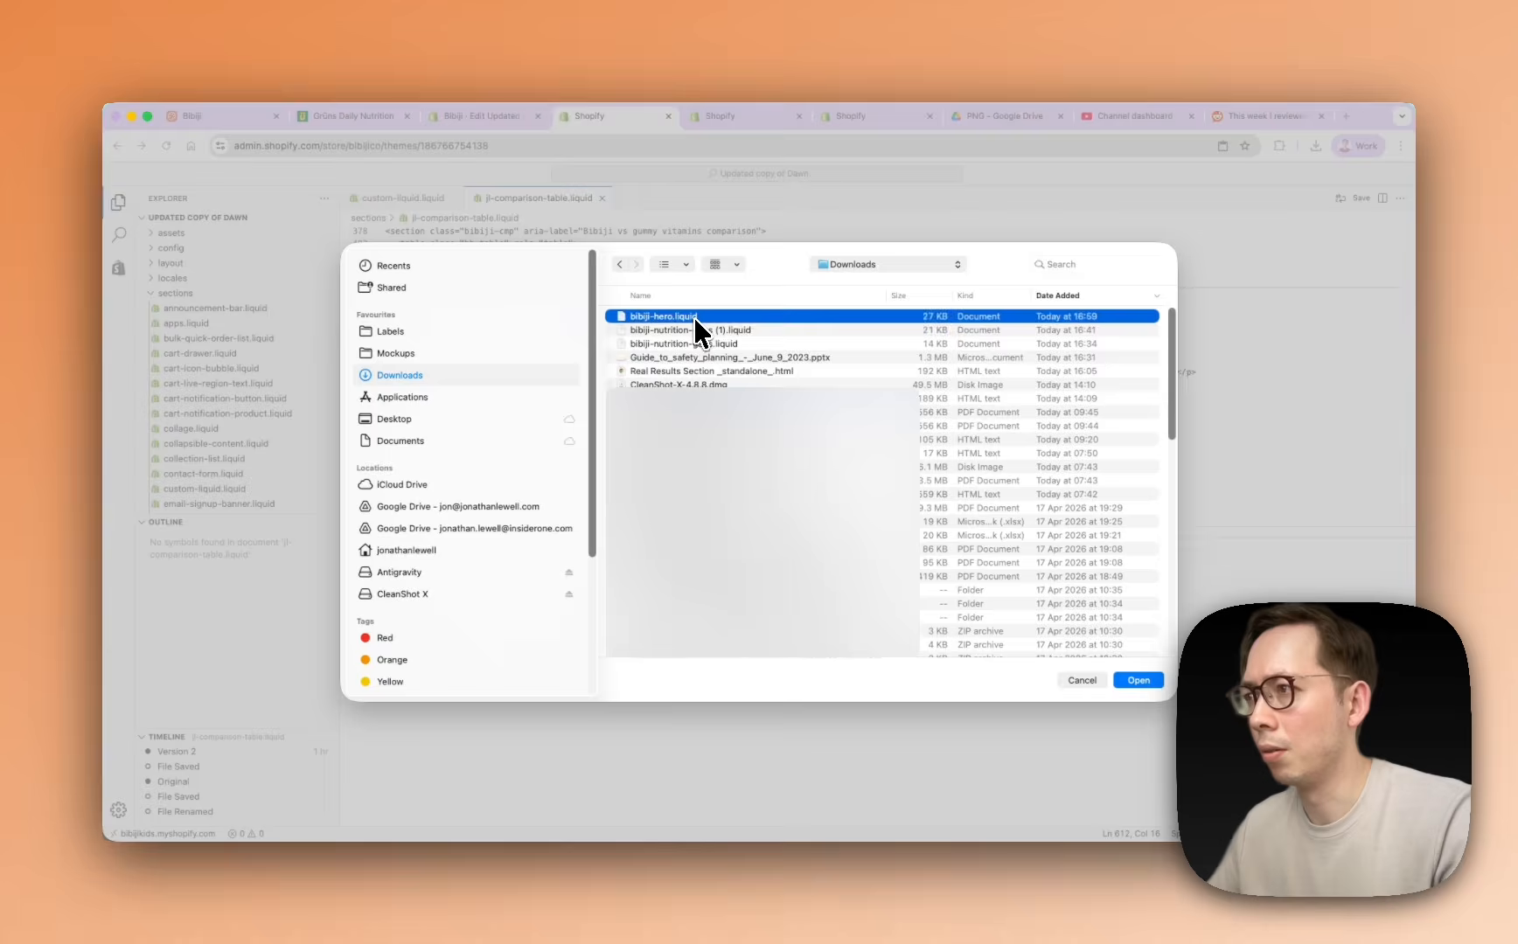
{"action": "key", "text": "Return"}
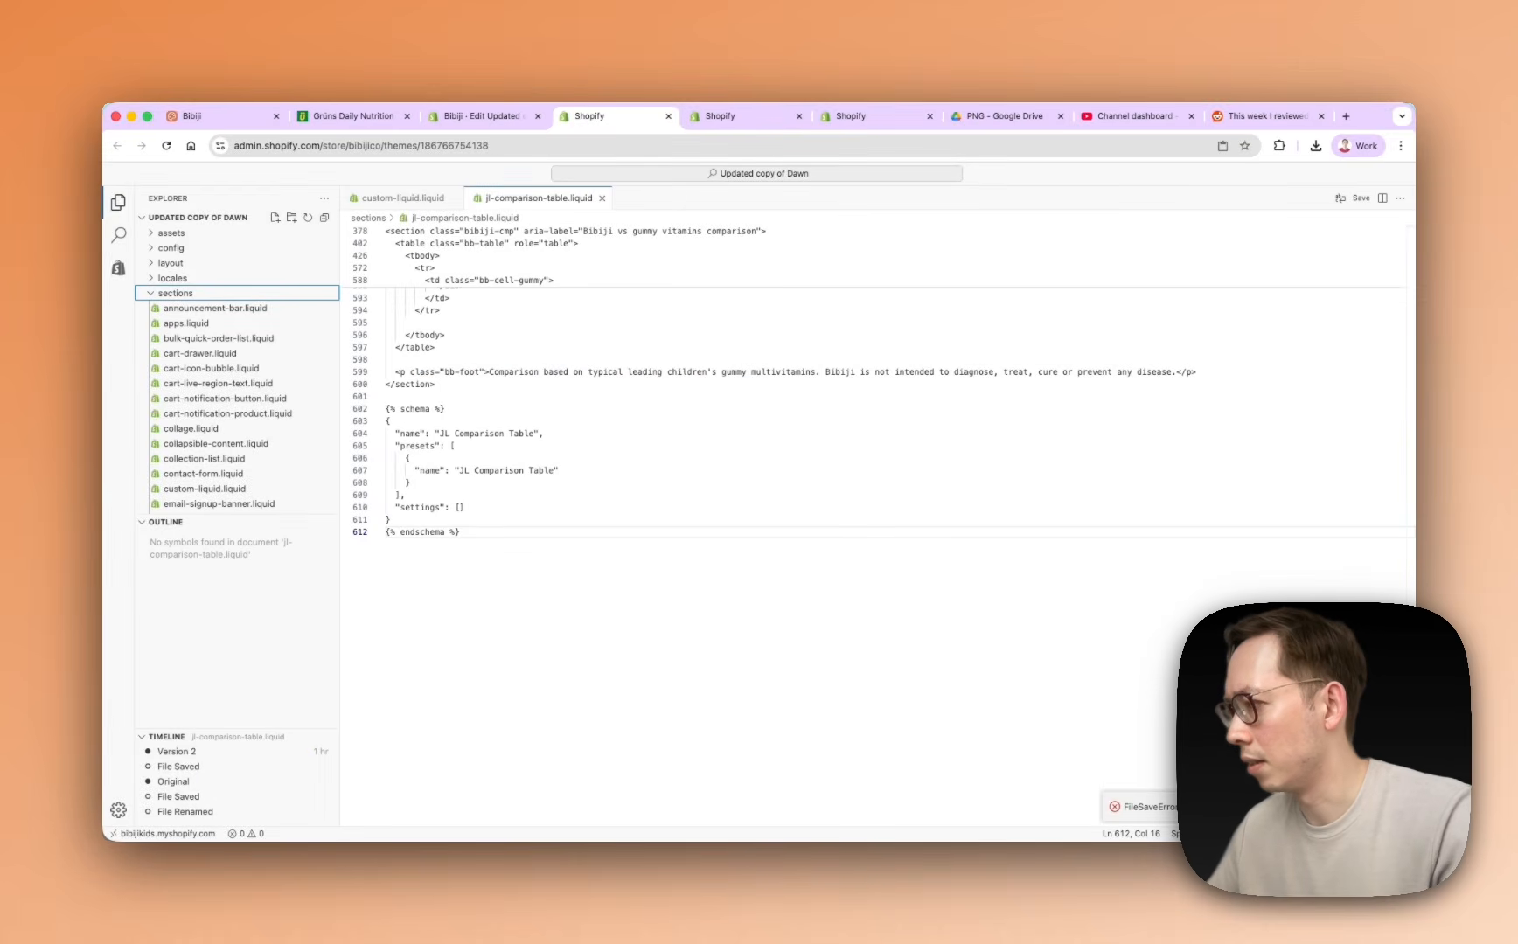
Examine the upload notification, then switch to Antigravity and check the closing script and schema lines of bibiji-hero.liquid
{"action": "left_click", "coordinate": [1259, 806]}
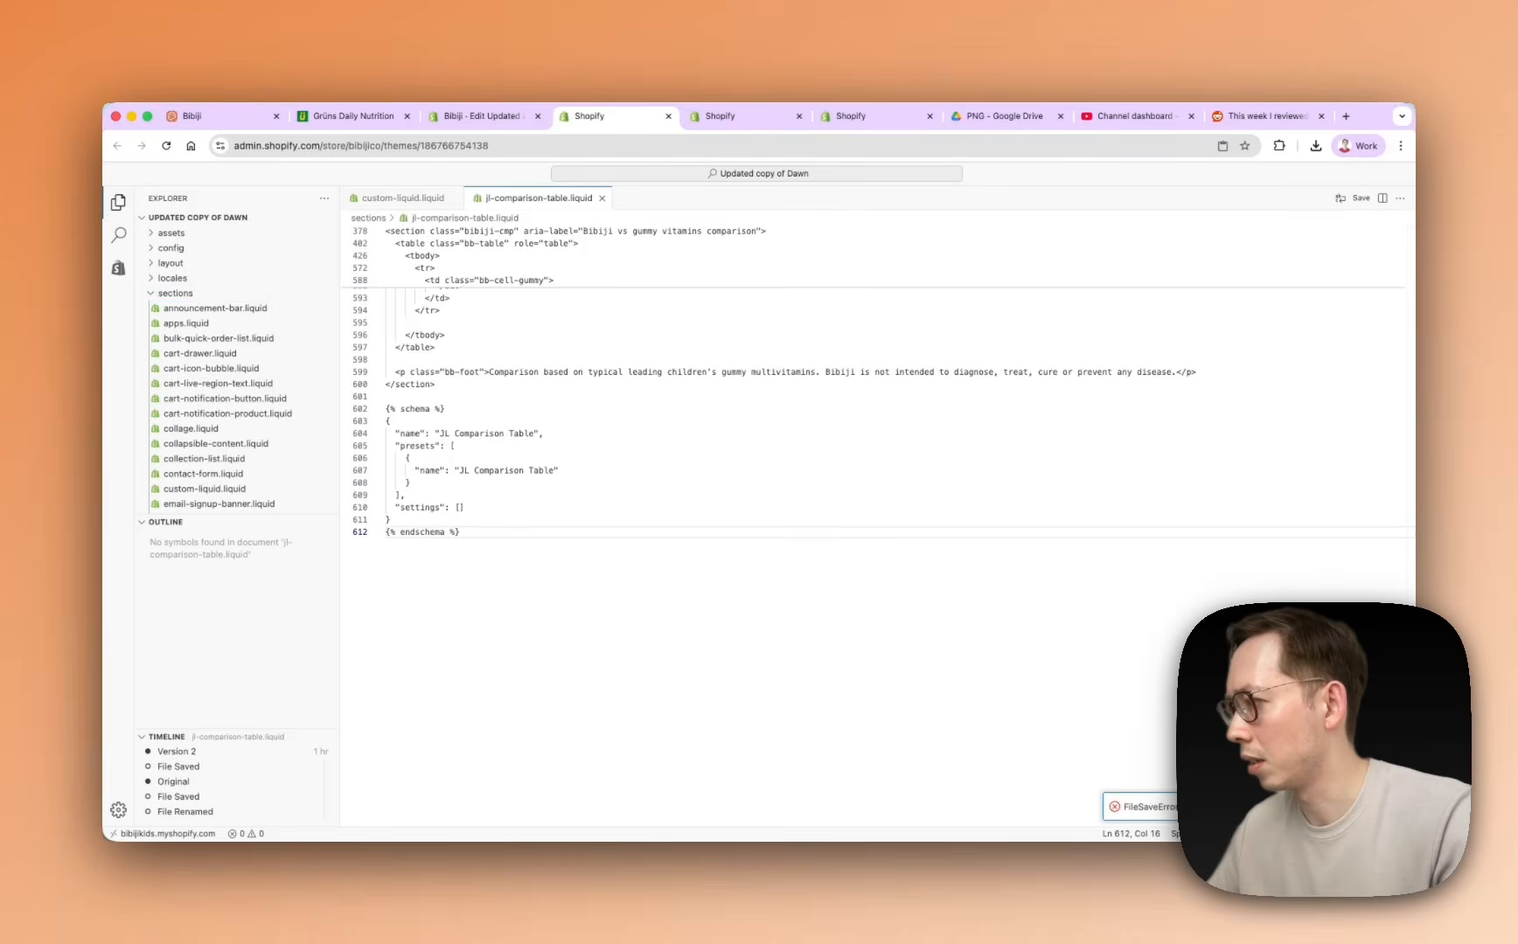
{"action": "left_click_drag", "start_coordinate": [1259, 808], "coordinate": [1122, 811]}
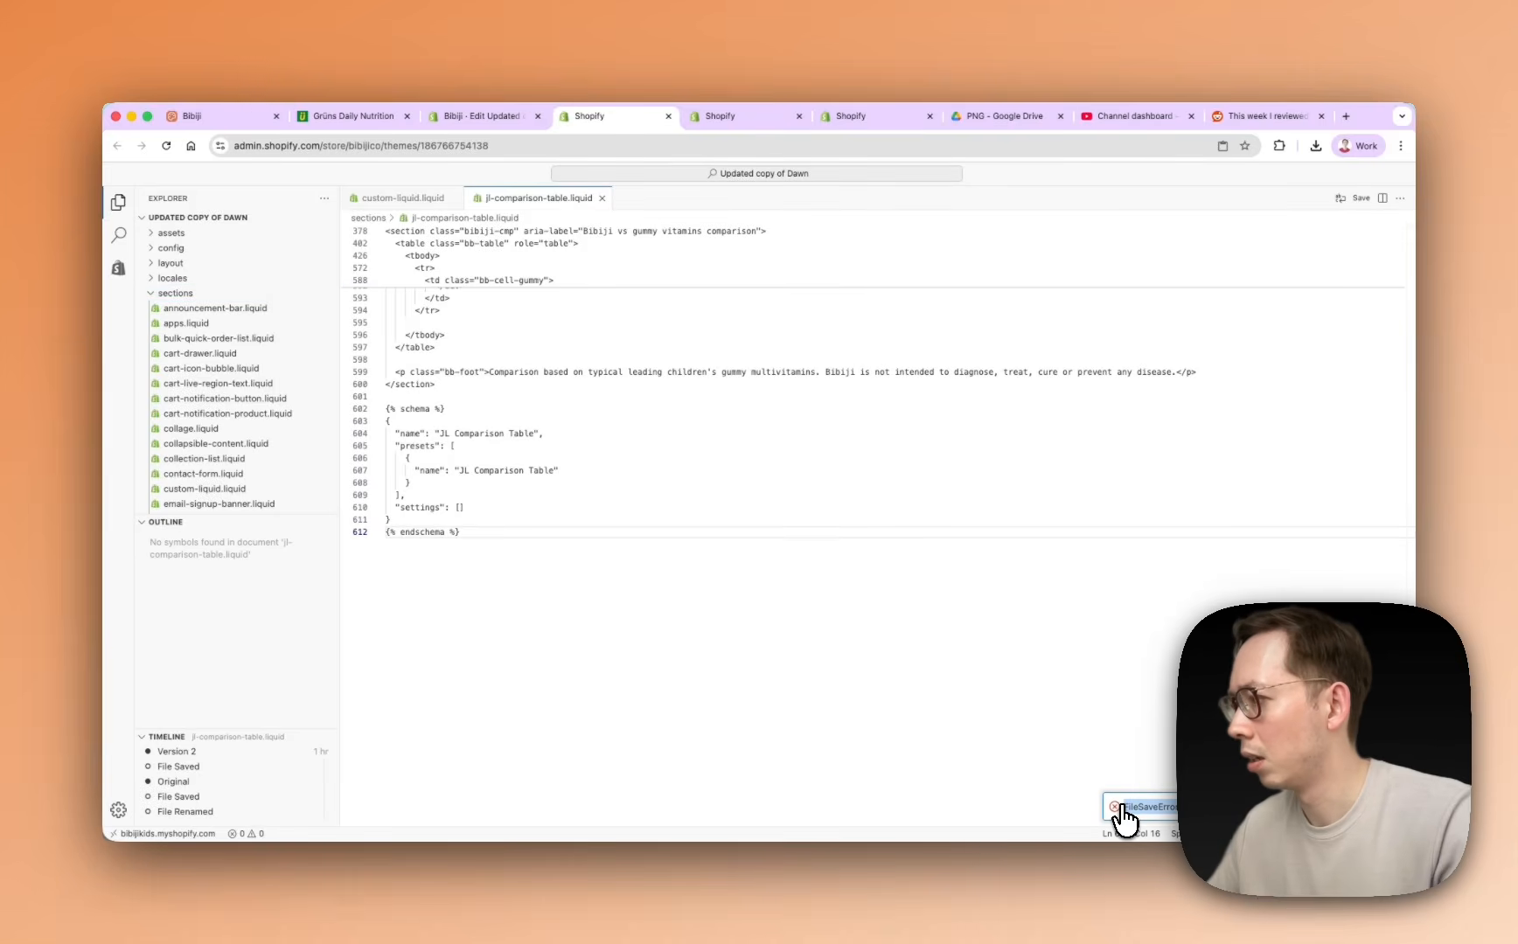
{"action": "key", "text": "super+Tab"}
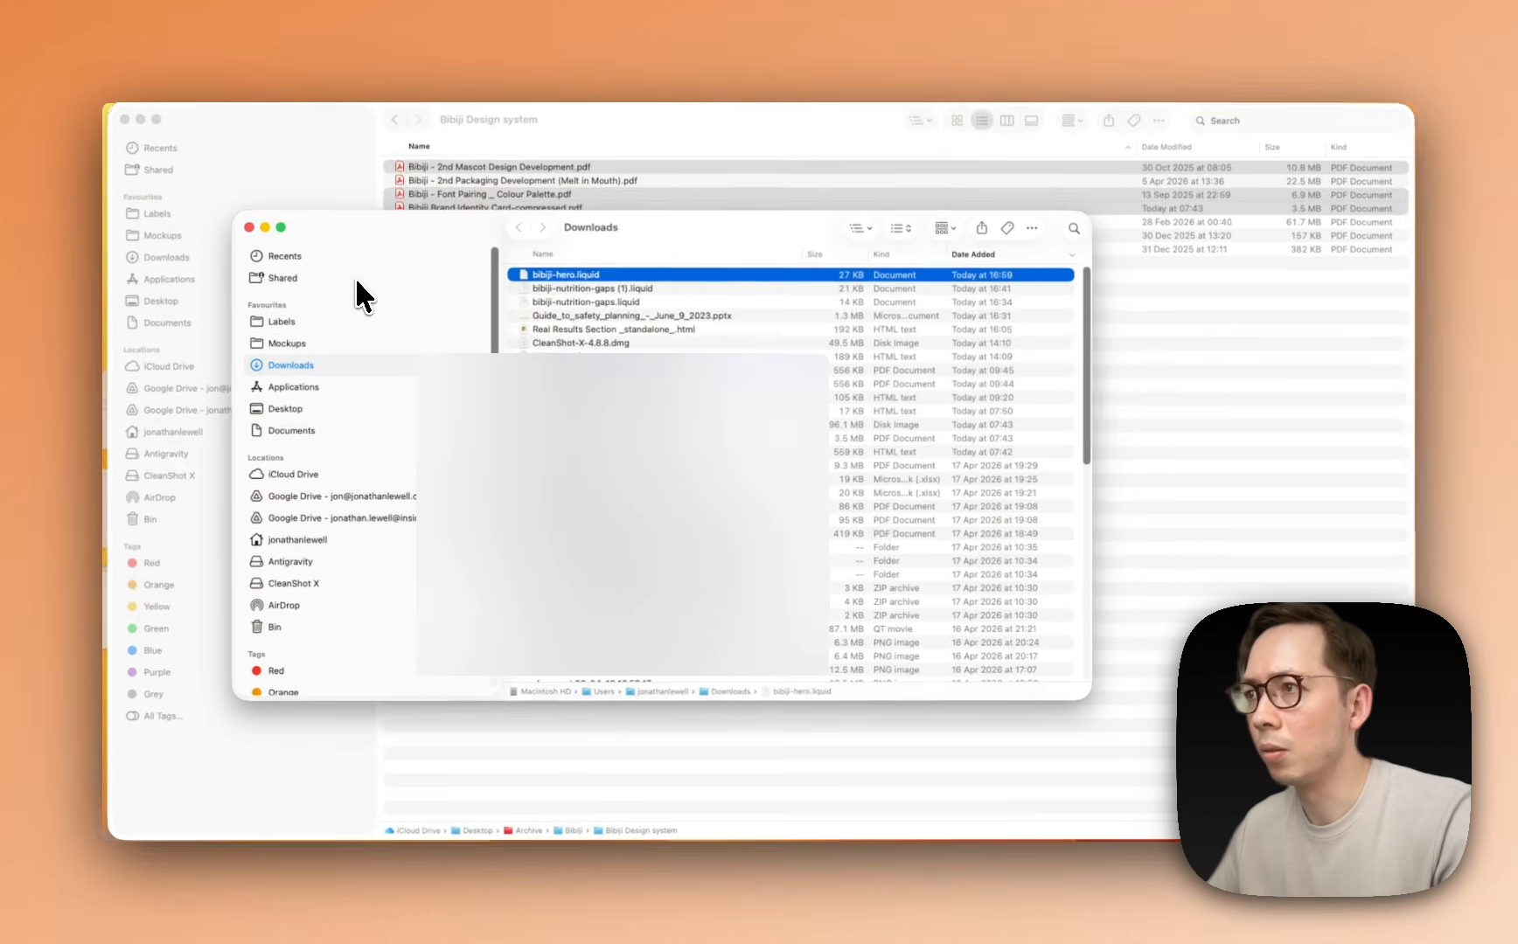
{"action": "key", "text": "super+Tab"}
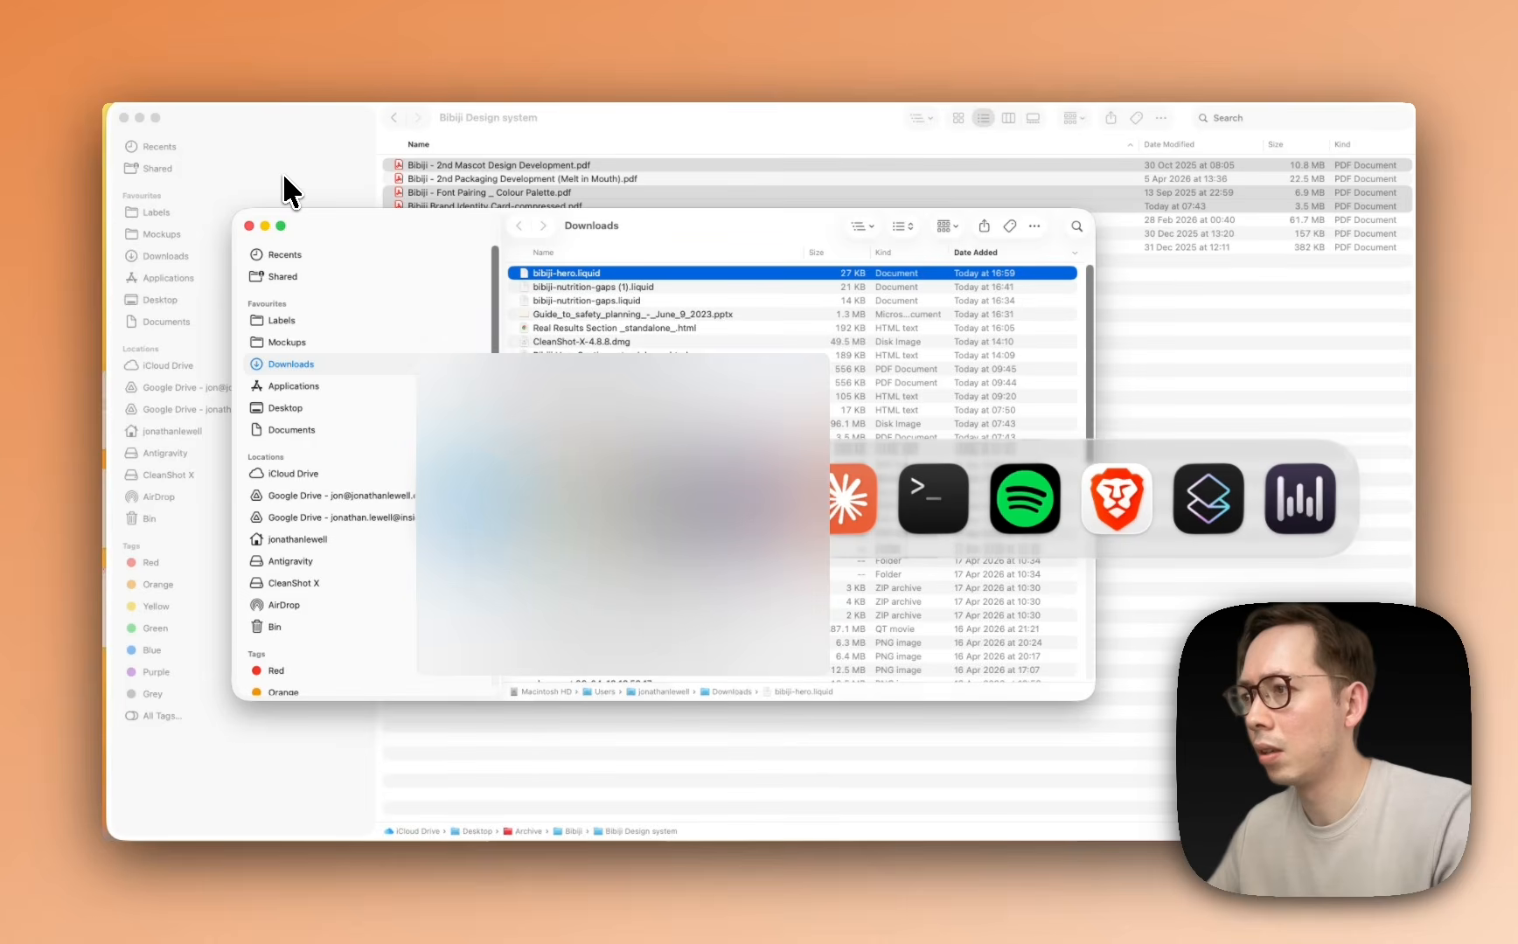
{"action": "scroll", "coordinate": [606, 418], "scroll_direction": "down", "scroll_amount": 20}
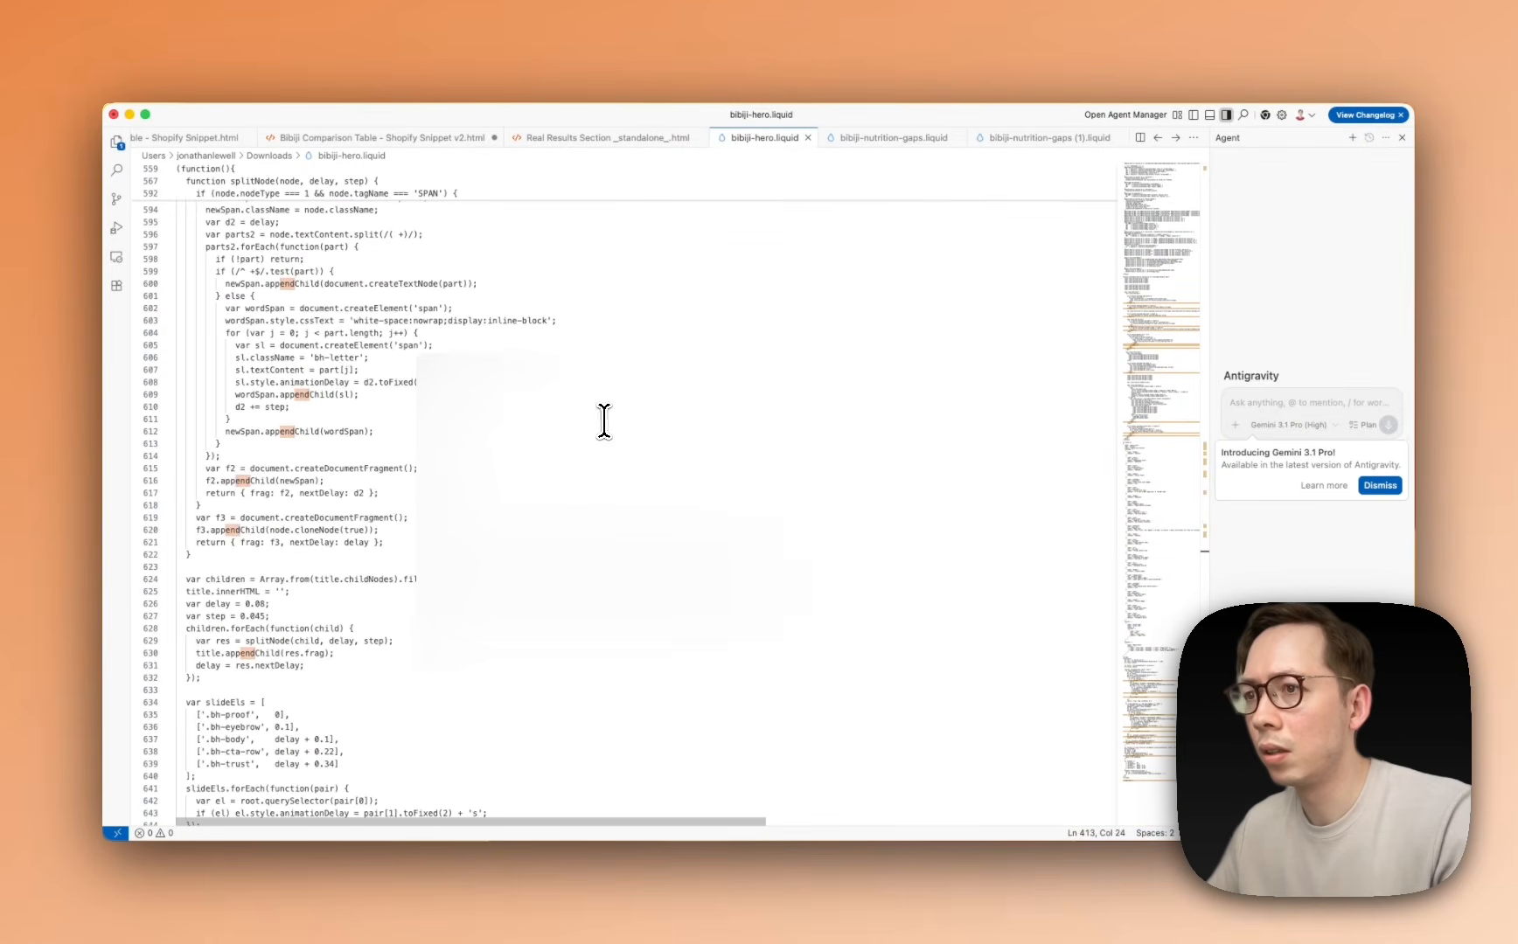
{"action": "scroll", "coordinate": [604, 421], "scroll_direction": "down", "scroll_amount": 10}
{"action": "scroll", "coordinate": [507, 421], "scroll_direction": "up", "scroll_amount": 3}
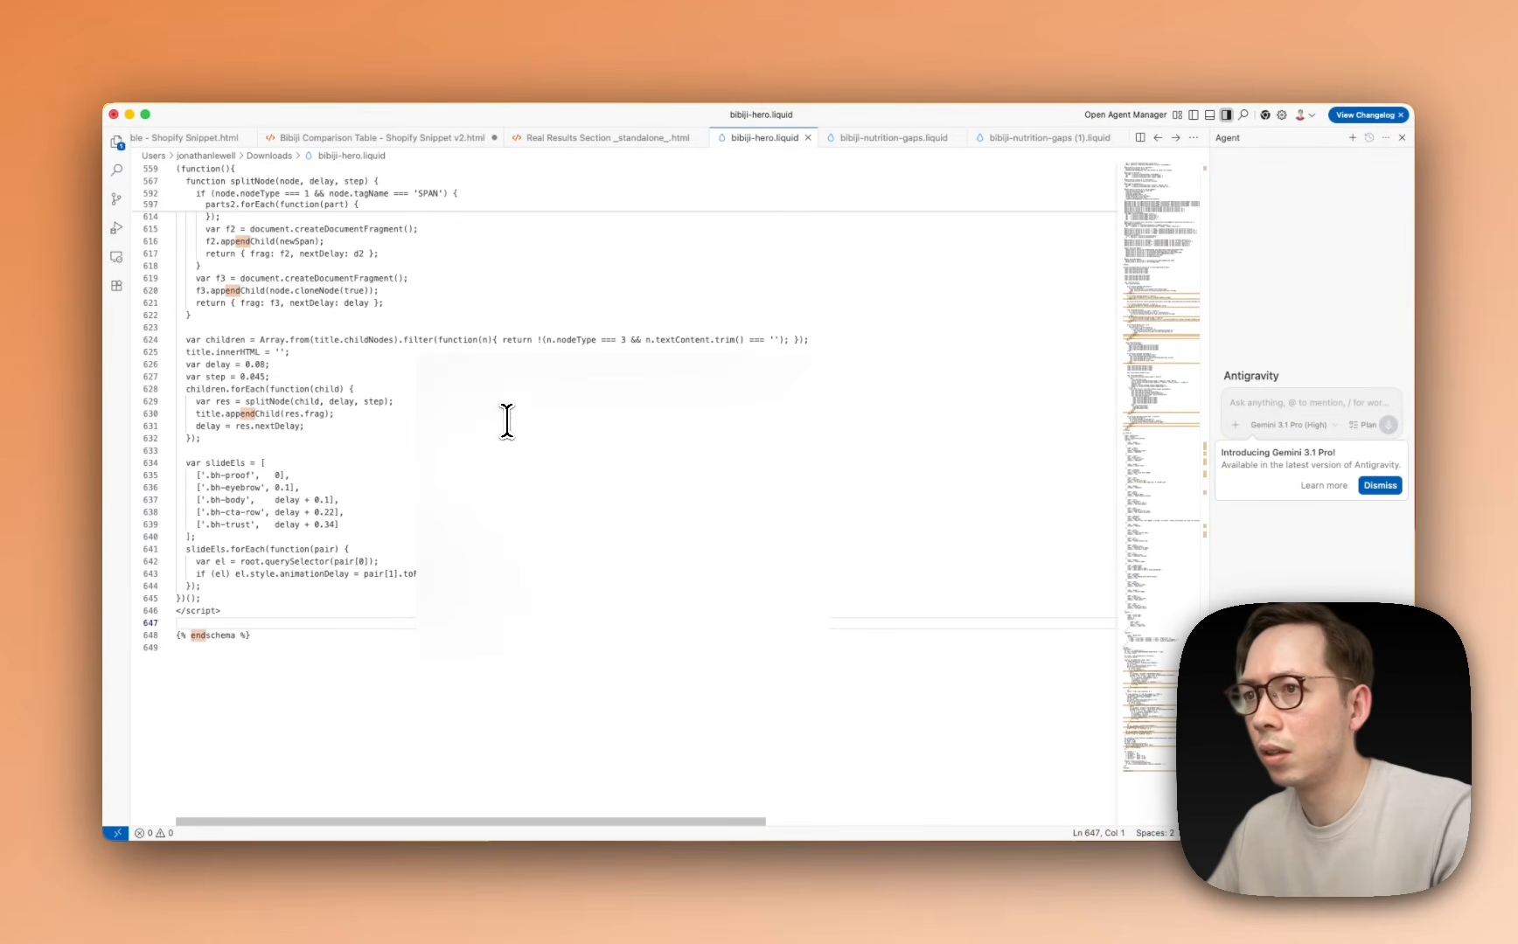
{"action": "left_click", "coordinate": [521, 413]}
Close the open Bibiji Design system and Downloads Finder windows and switch back to the browser
{"action": "key", "text": "super+Tab"}
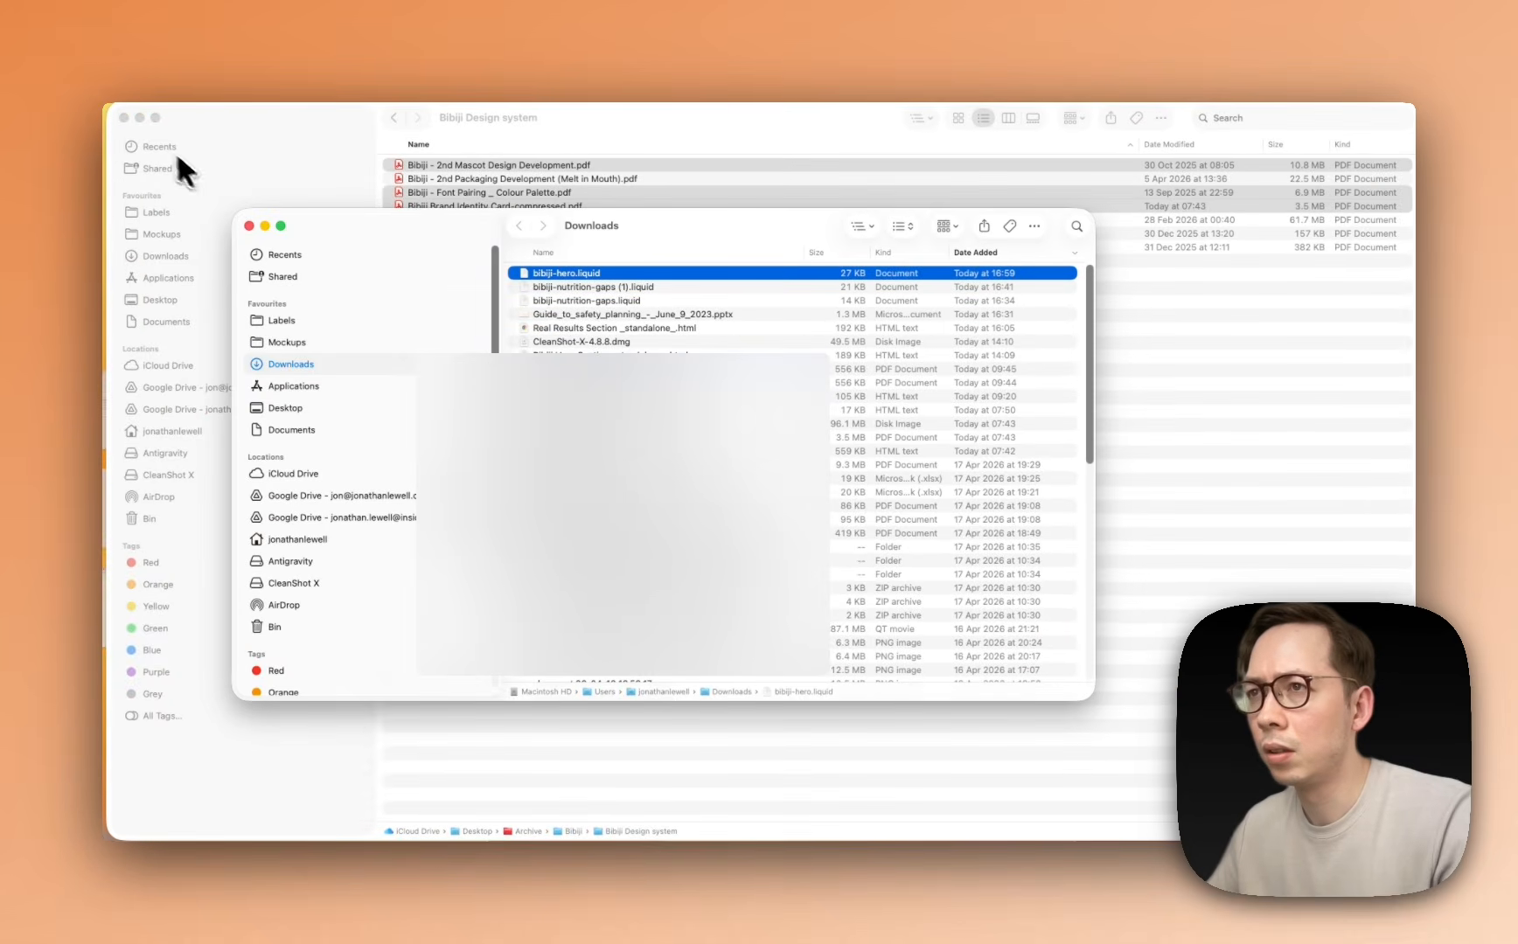
{"action": "left_click", "coordinate": [124, 117]}
{"action": "left_click_drag", "start_coordinate": [241, 213], "coordinate": [150, 129]}
{"action": "key", "text": "super+Tab"}
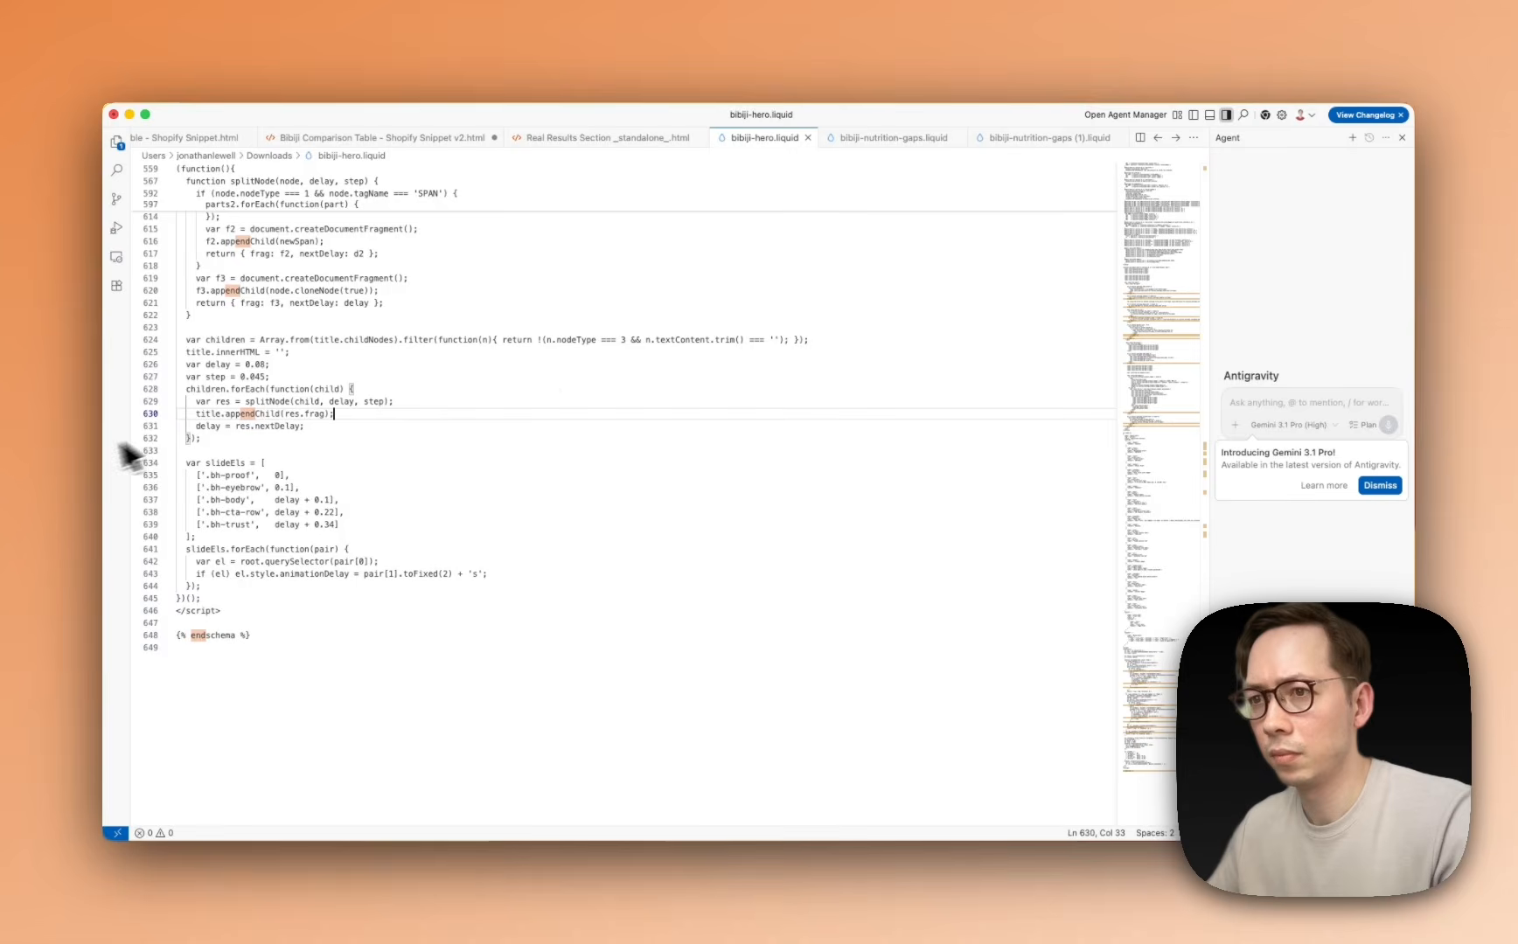
{"action": "key", "text": "super+Tab"}
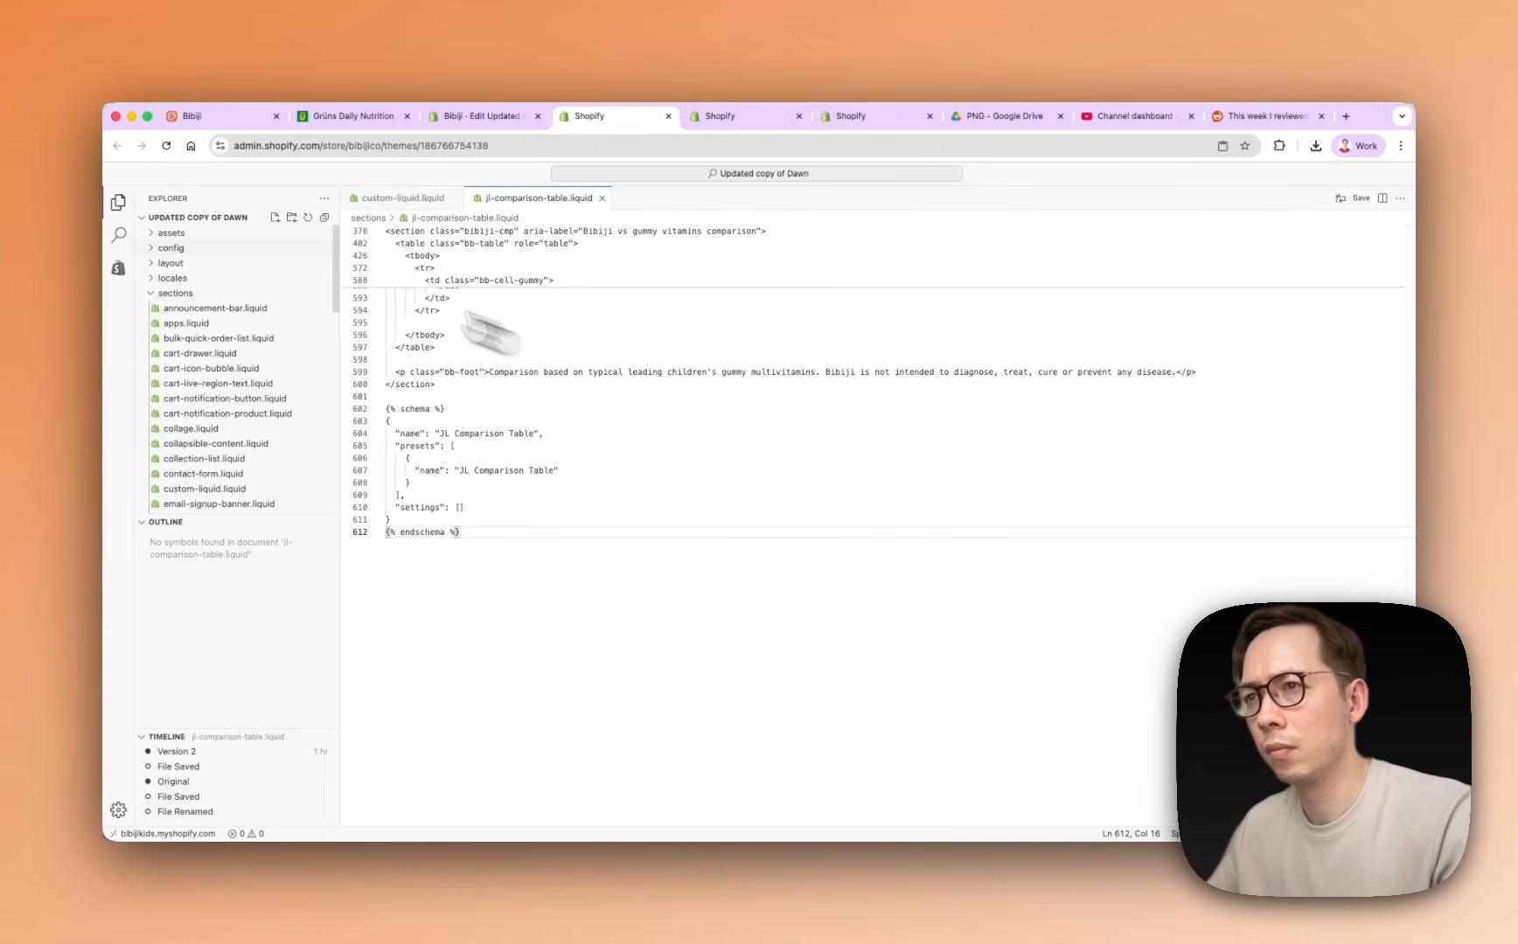
Return to the Bibiji project in Claude Design and send the message "it has said invalid json file in the schema"
{"action": "left_click", "coordinate": [447, 116]}
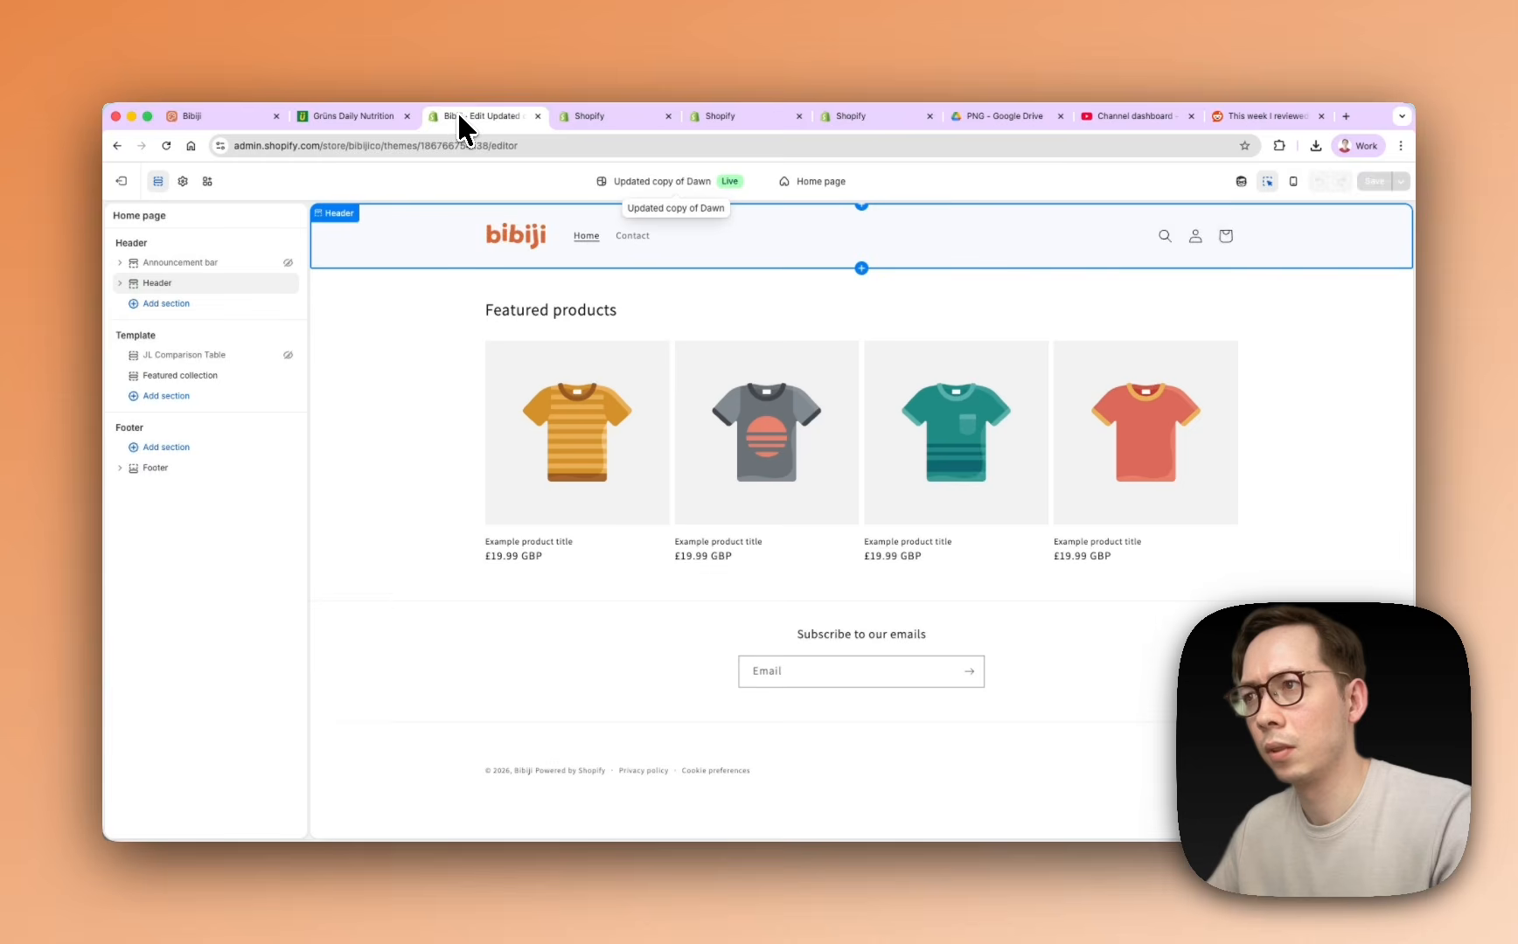
{"action": "left_click", "coordinate": [221, 119]}
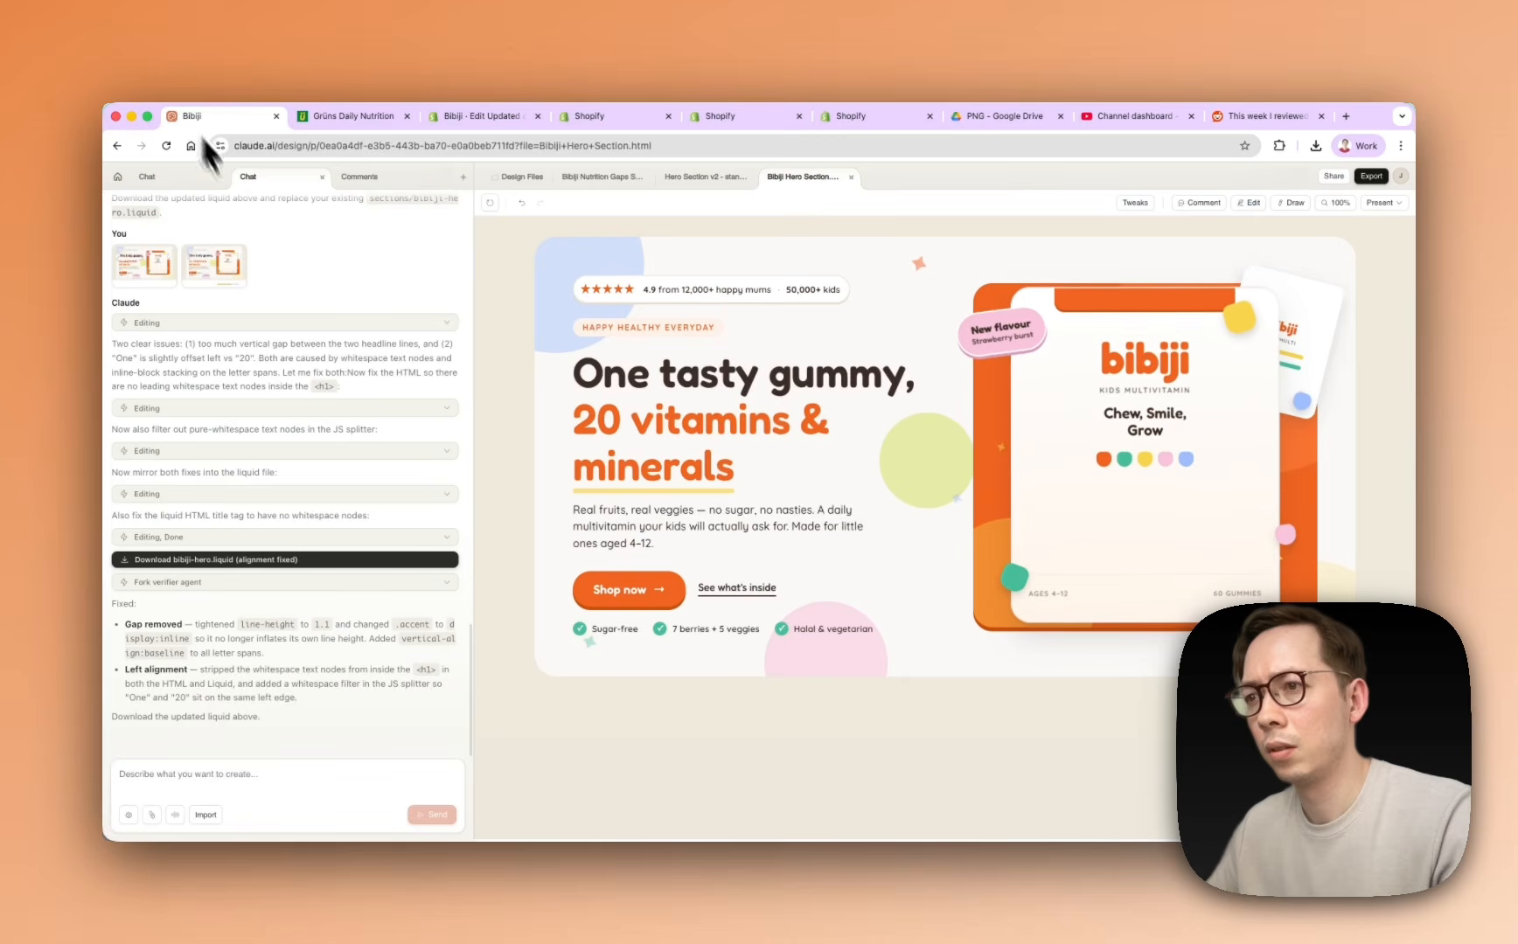
{"action": "left_click", "coordinate": [313, 769]}
{"action": "type", "text": "it has said invalid json file in the schema"}
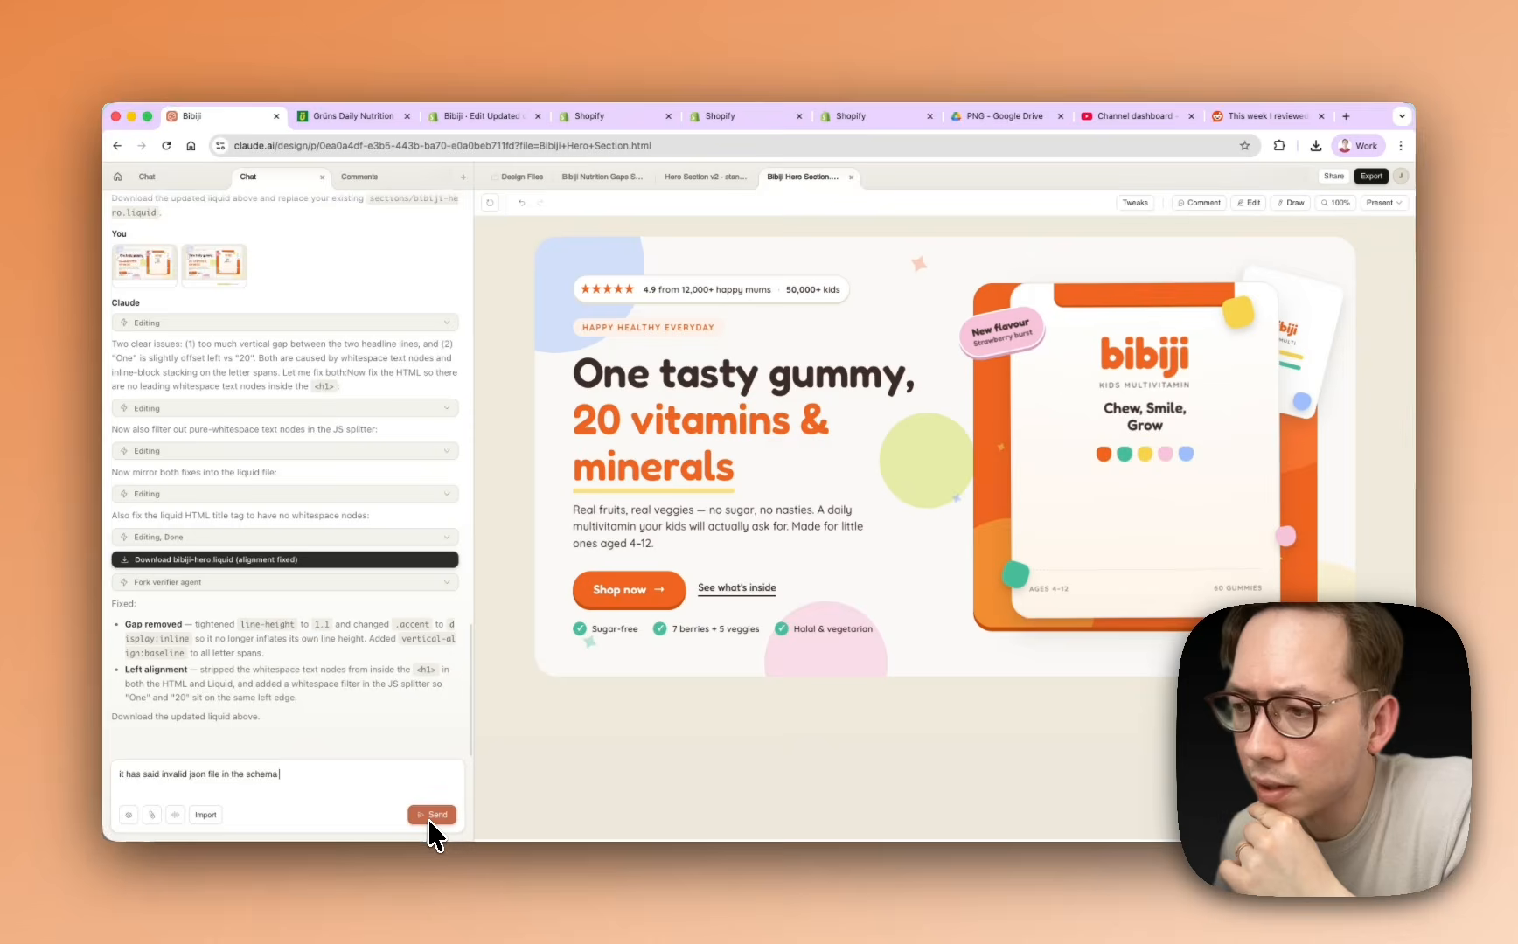
{"action": "left_click", "coordinate": [428, 816]}
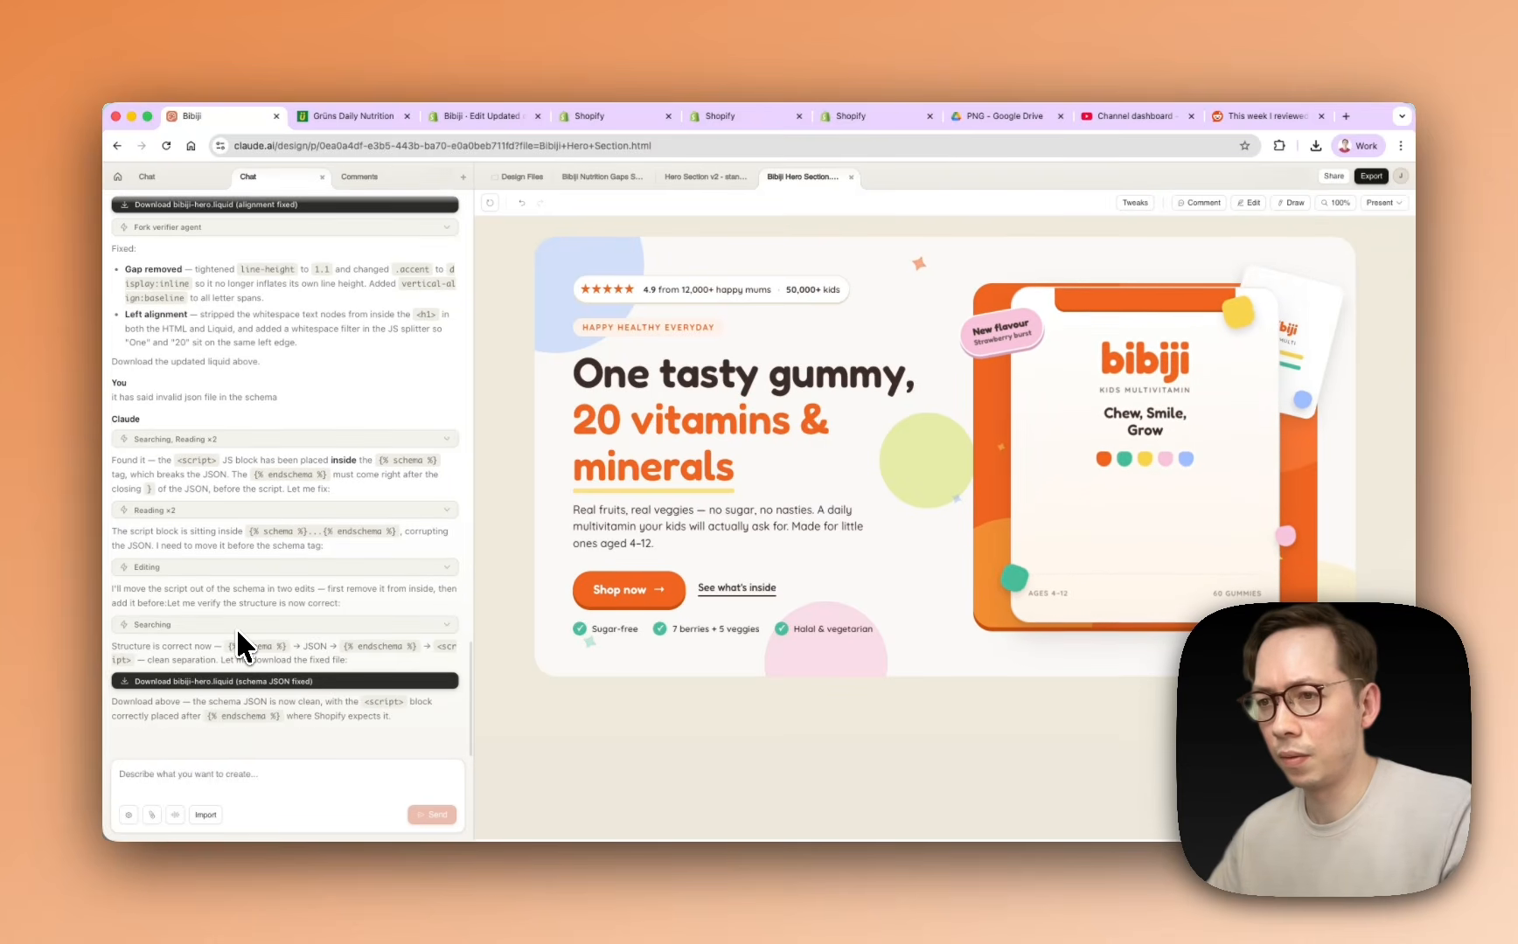
Download the schema-fixed bibiji-hero.liquid from the chat and show it in the Downloads folder
{"action": "left_click", "coordinate": [181, 684]}
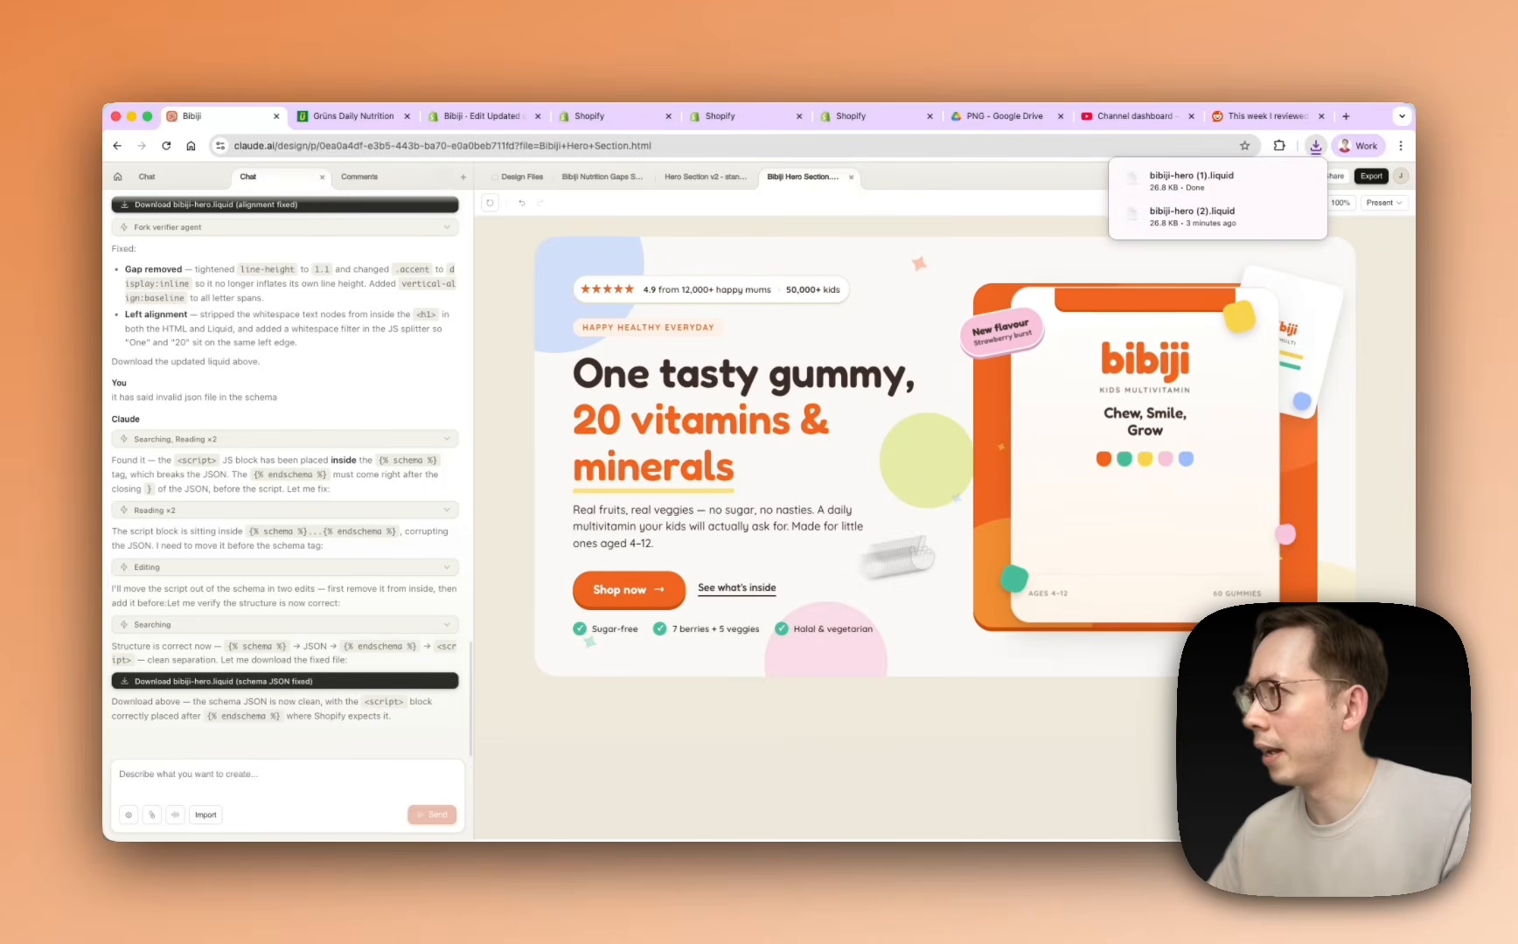
{"action": "left_click", "coordinate": [1282, 174]}
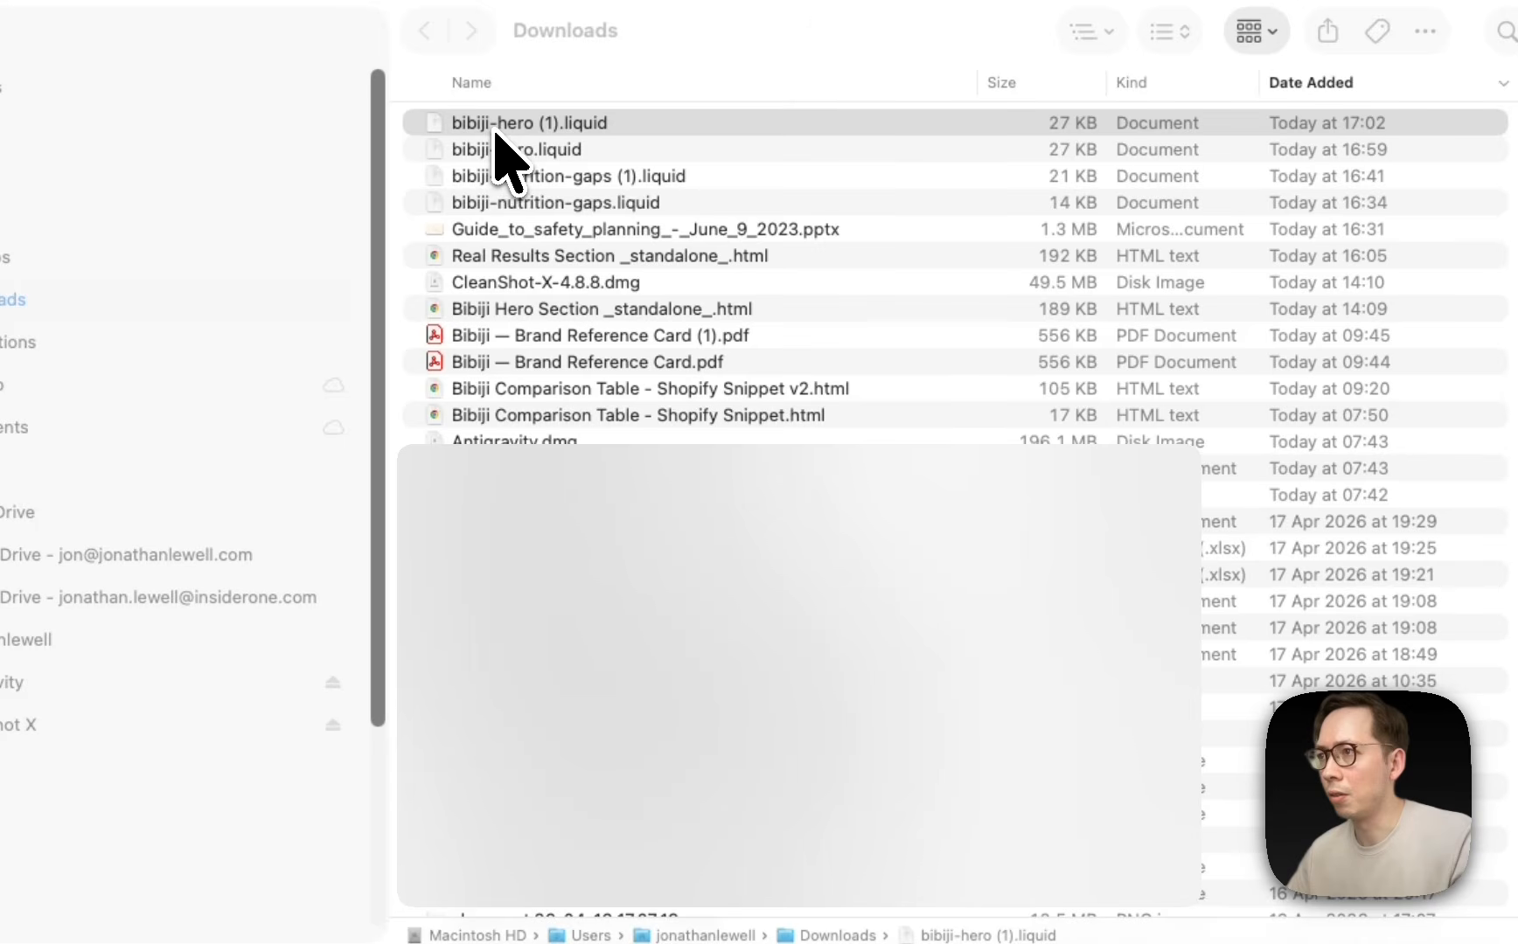
{"action": "key", "text": "super+Tab"}
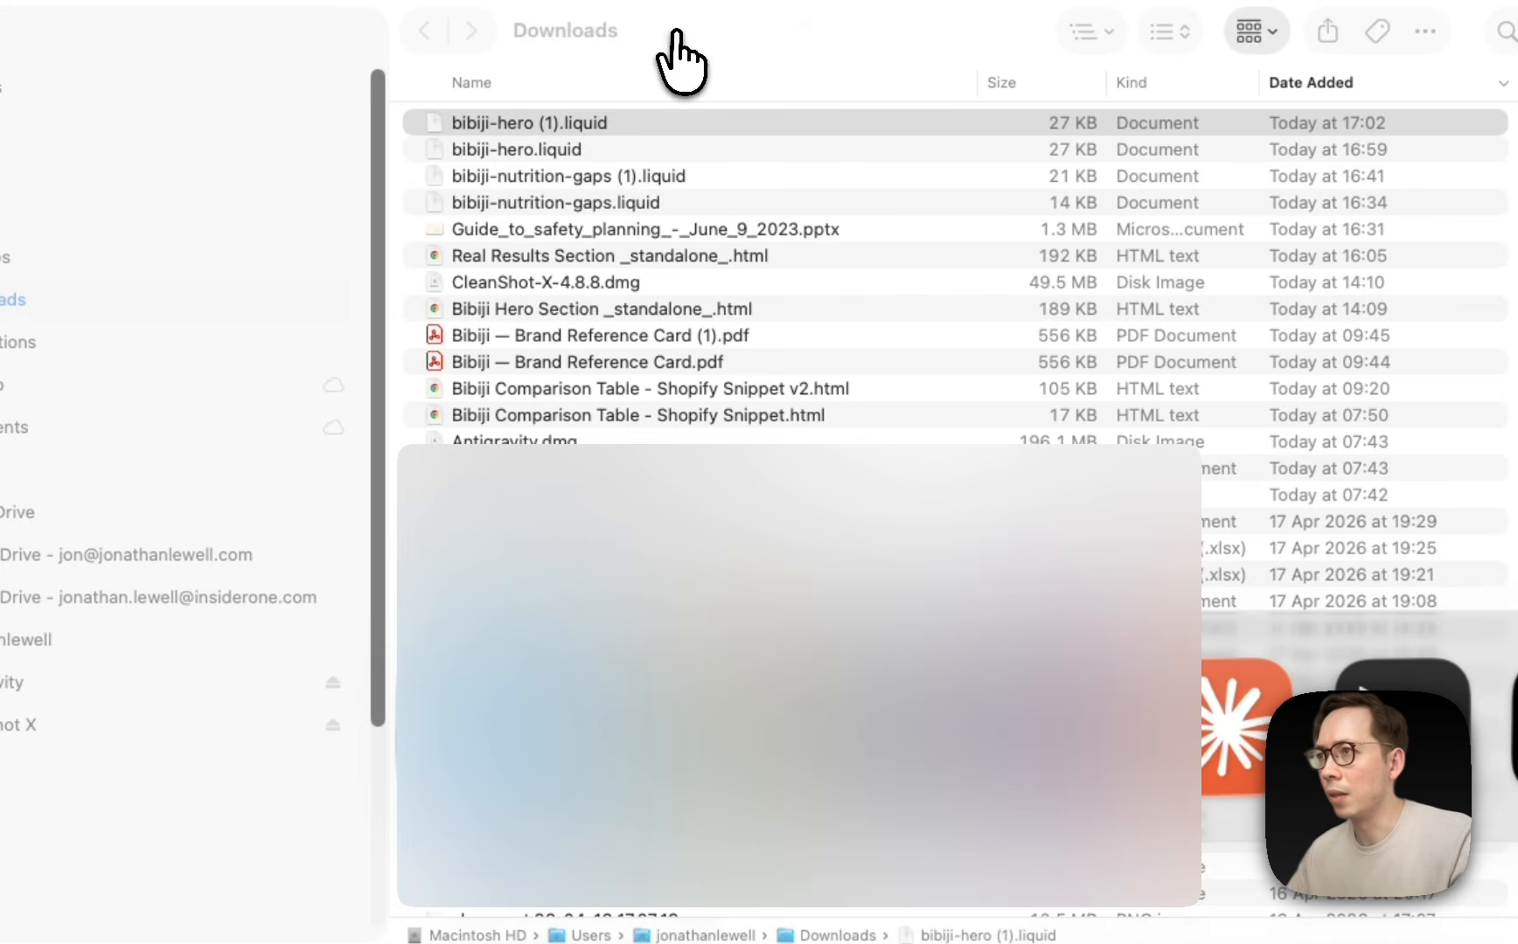
Move the older bibiji-hero.liquid in Downloads to the Bin
{"action": "left_click", "coordinate": [593, 150]}
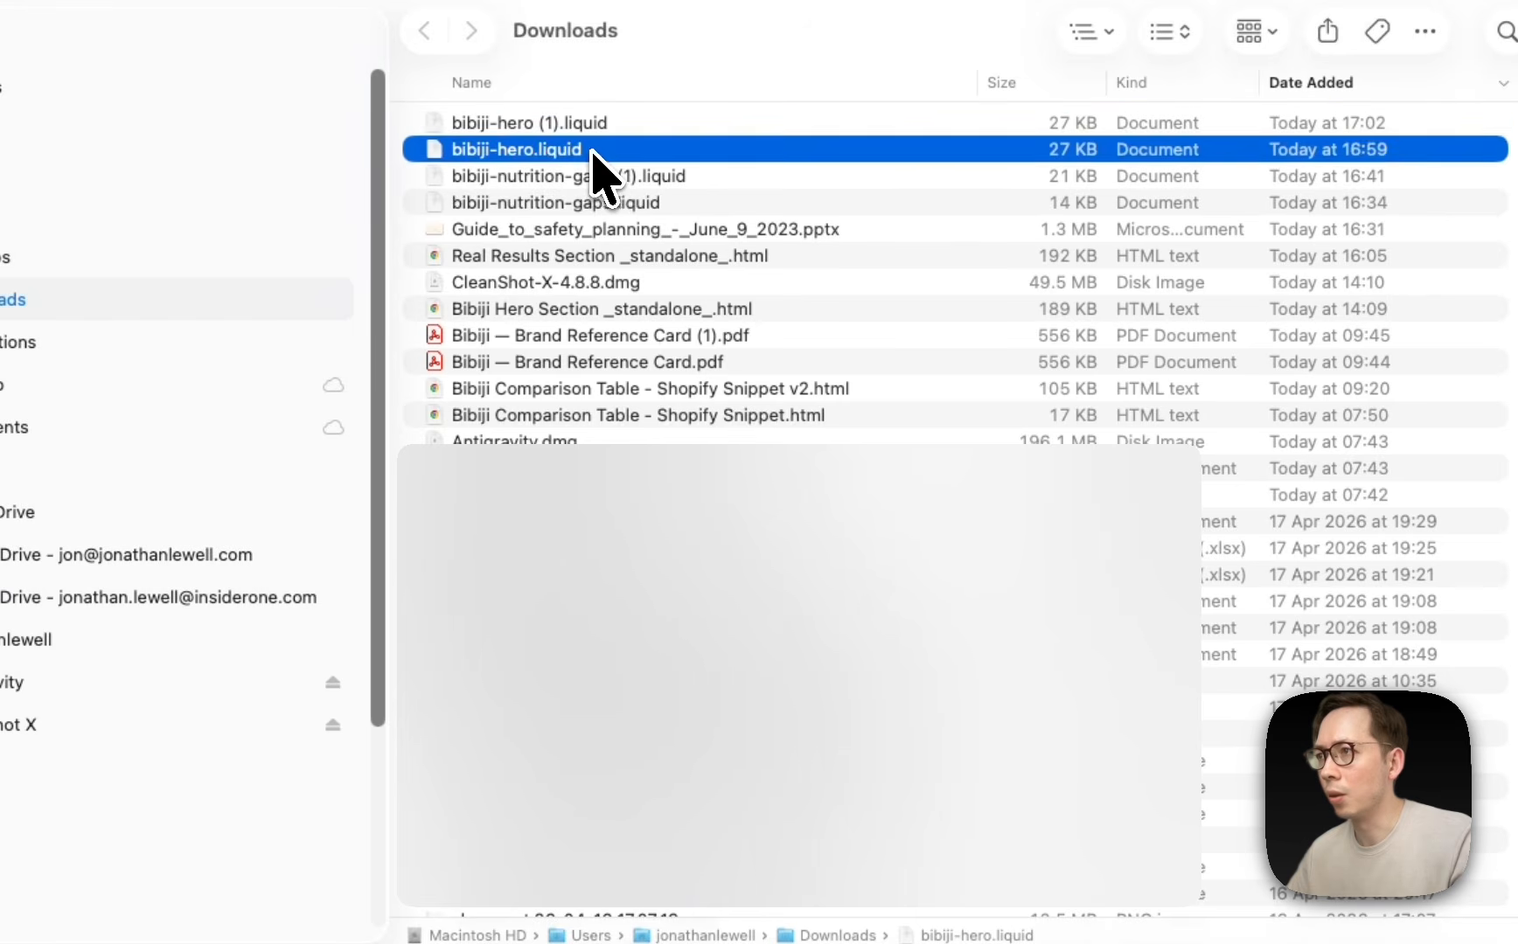
{"action": "right_click", "coordinate": [593, 150]}
{"action": "left_click", "coordinate": [712, 245]}
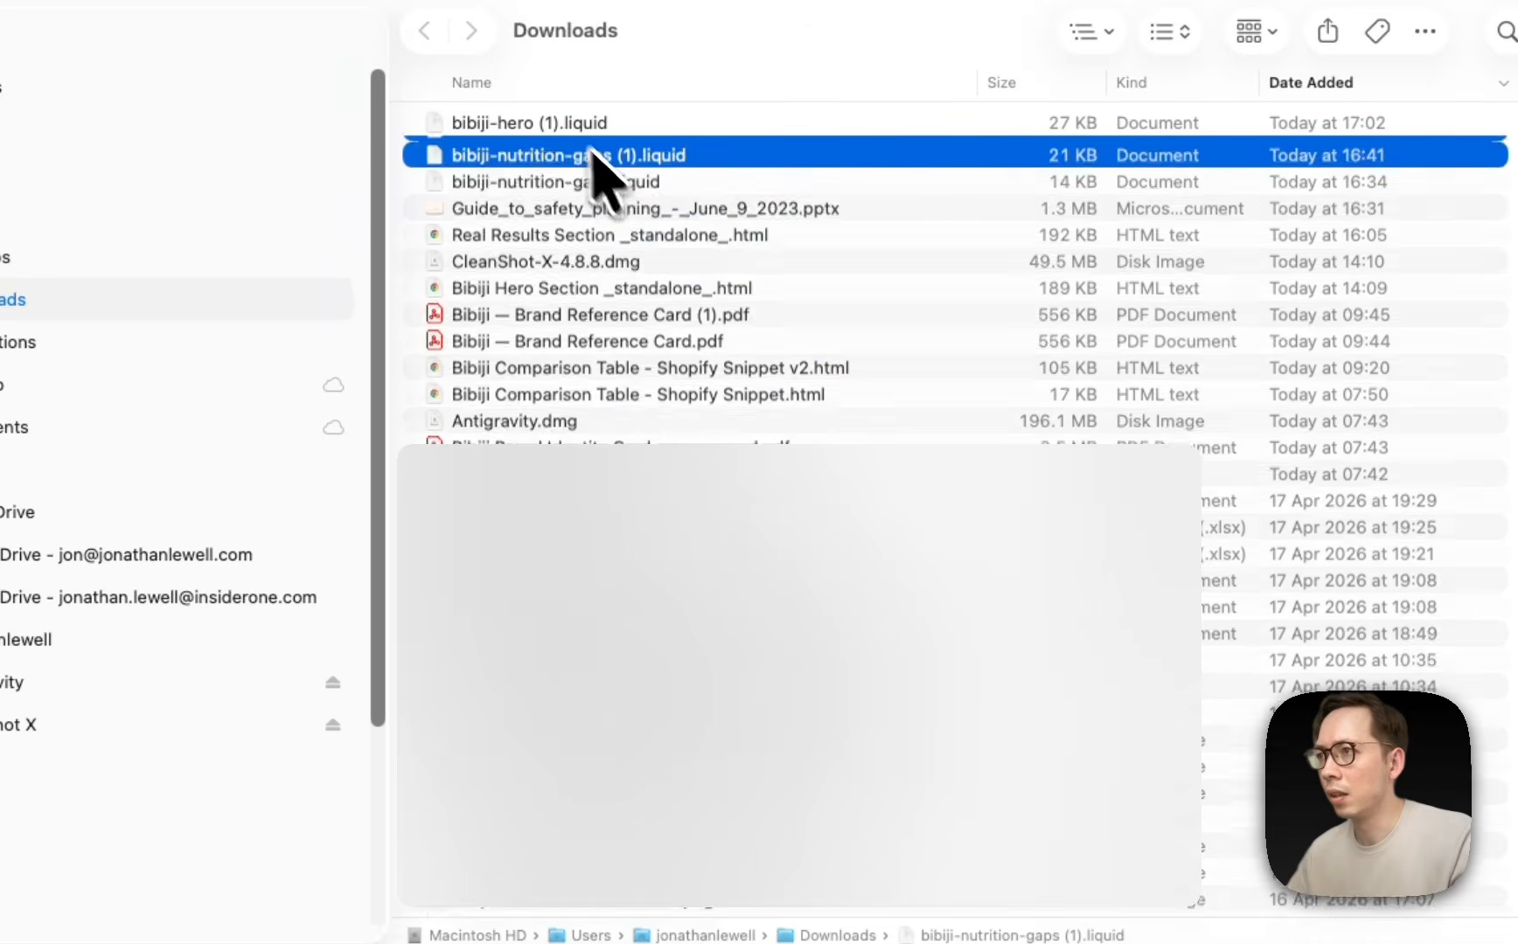
Rename bibiji-hero (1).liquid in Downloads as bibiji-hero.liquid
{"action": "left_click", "coordinate": [568, 124]}
{"action": "right_click", "coordinate": [568, 124]}
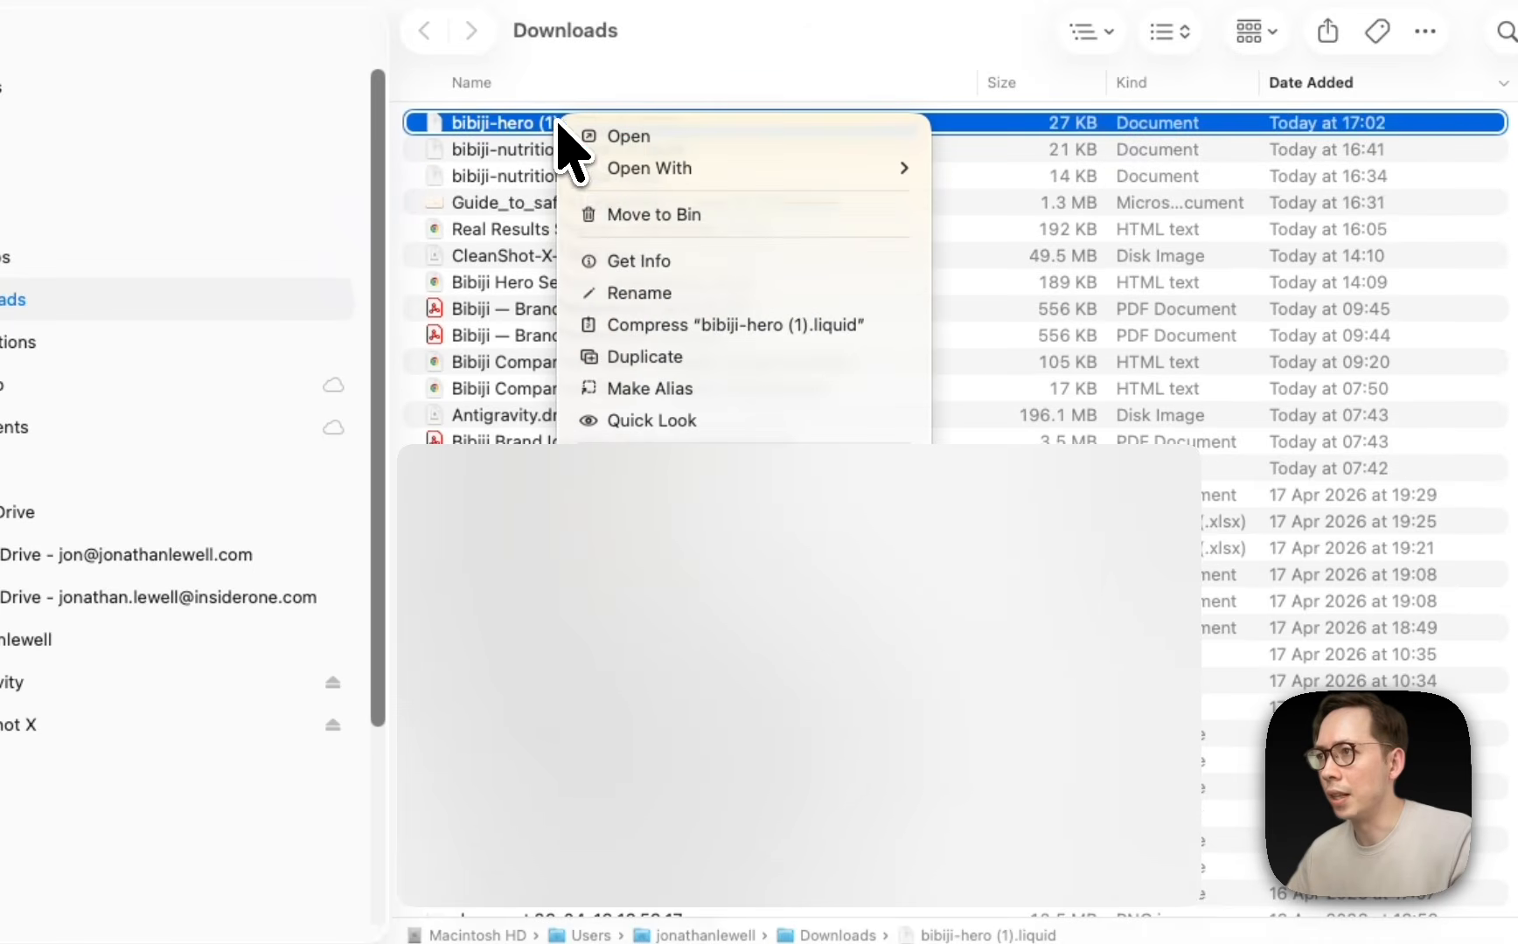
{"action": "left_click", "coordinate": [642, 294]}
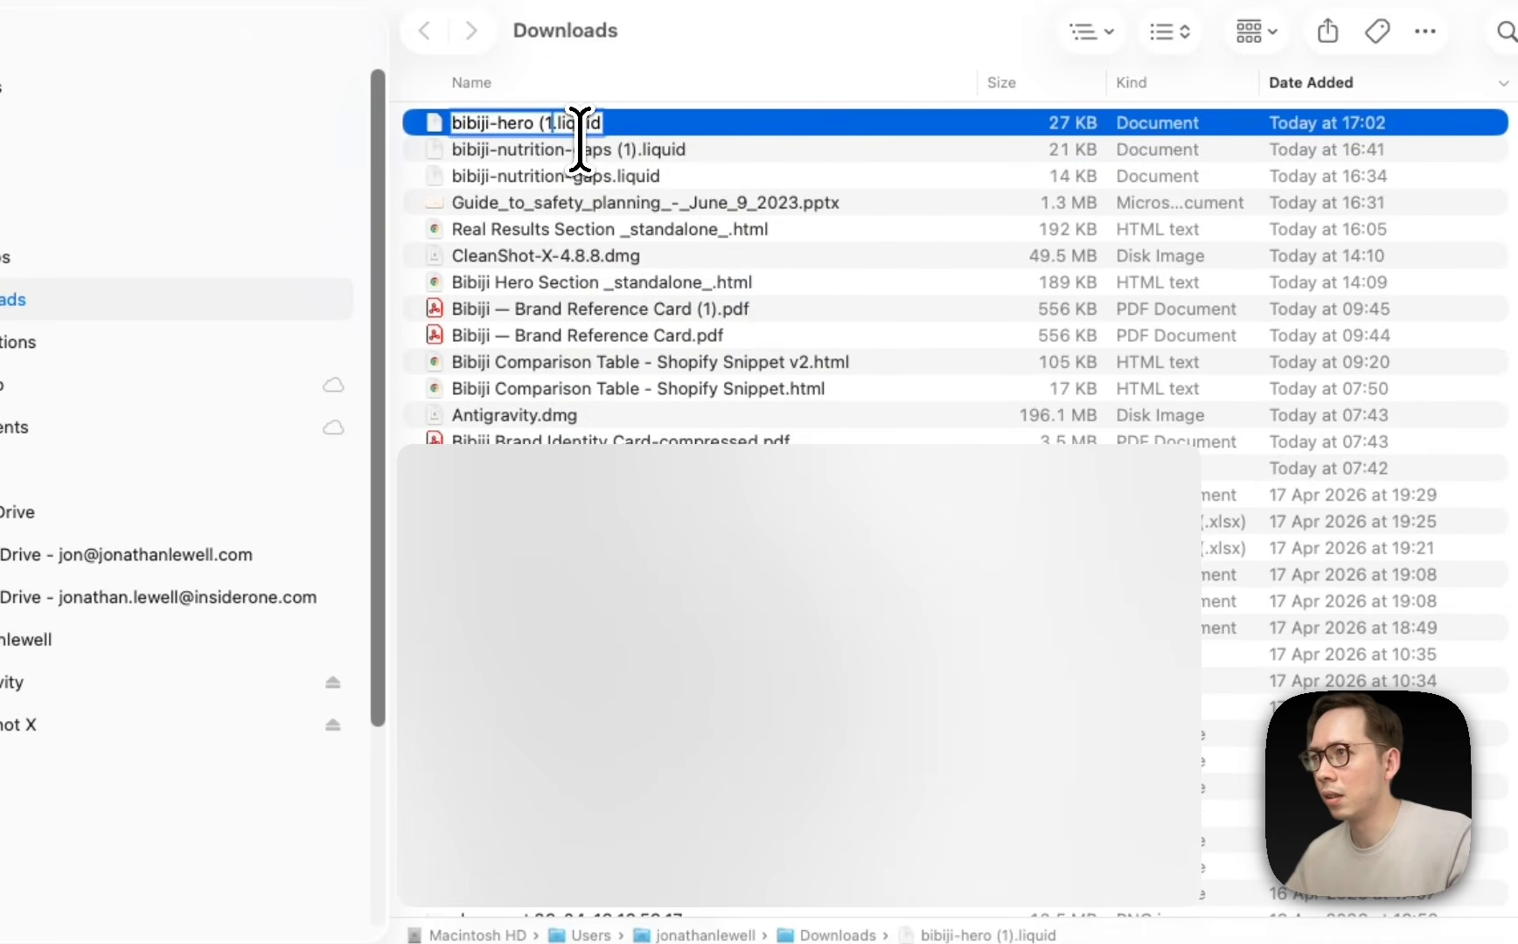
{"action": "key", "text": "Return"}
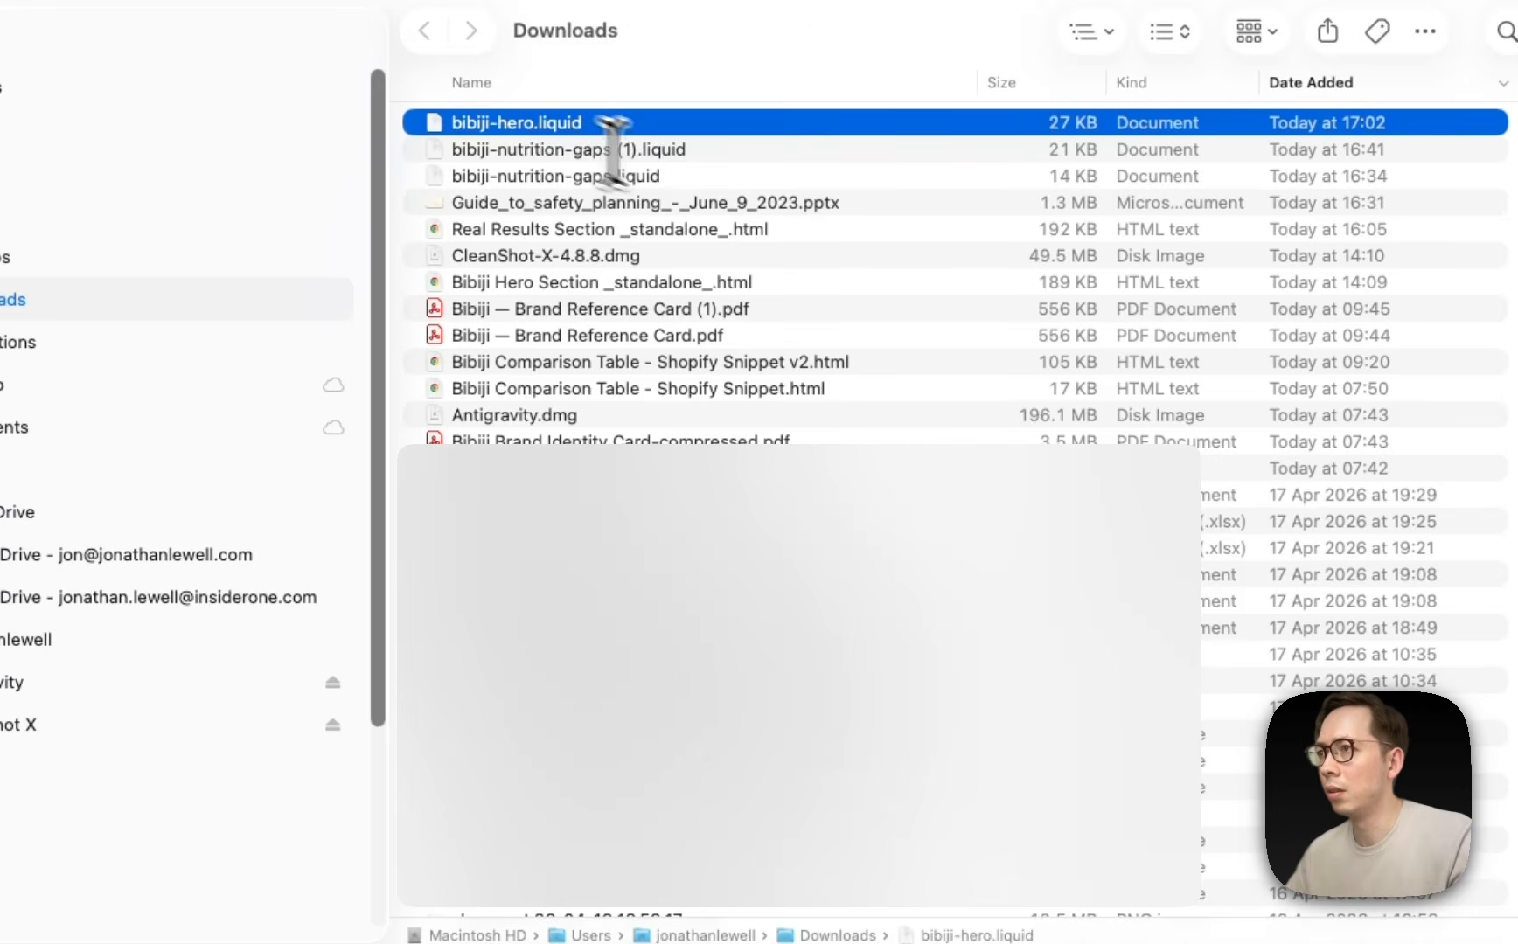
Switch back to the theme's code editor in the browser and upload the fixed bibiji-hero.liquid from Downloads into the sections folder
{"action": "left_click_drag", "start_coordinate": [1513, 939], "coordinate": [1517, 943]}
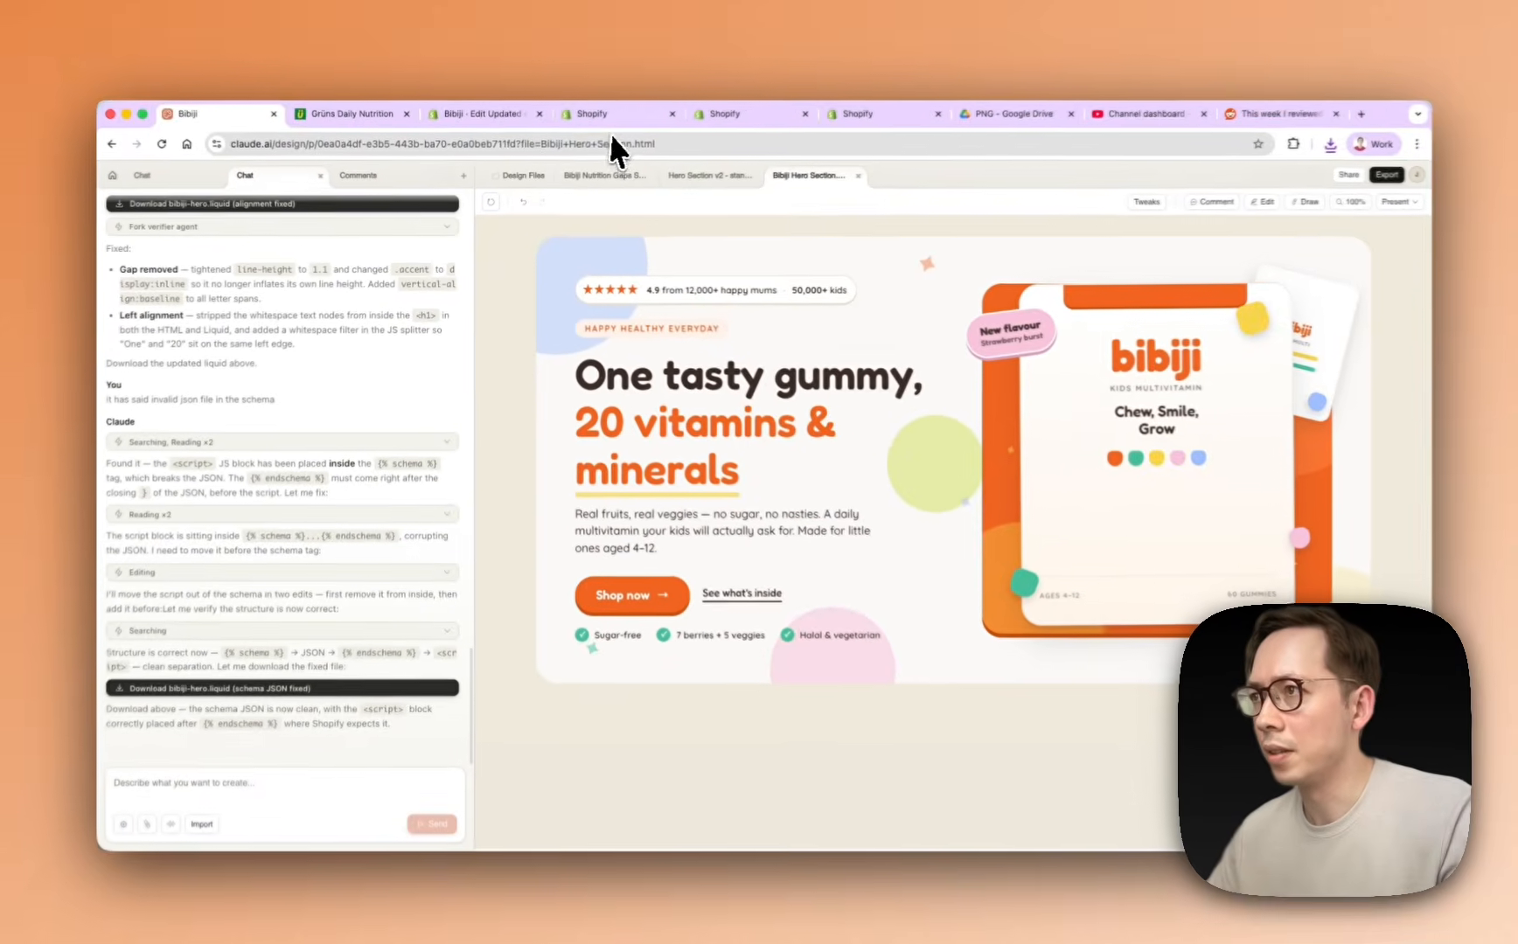
{"action": "left_click", "coordinate": [496, 119]}
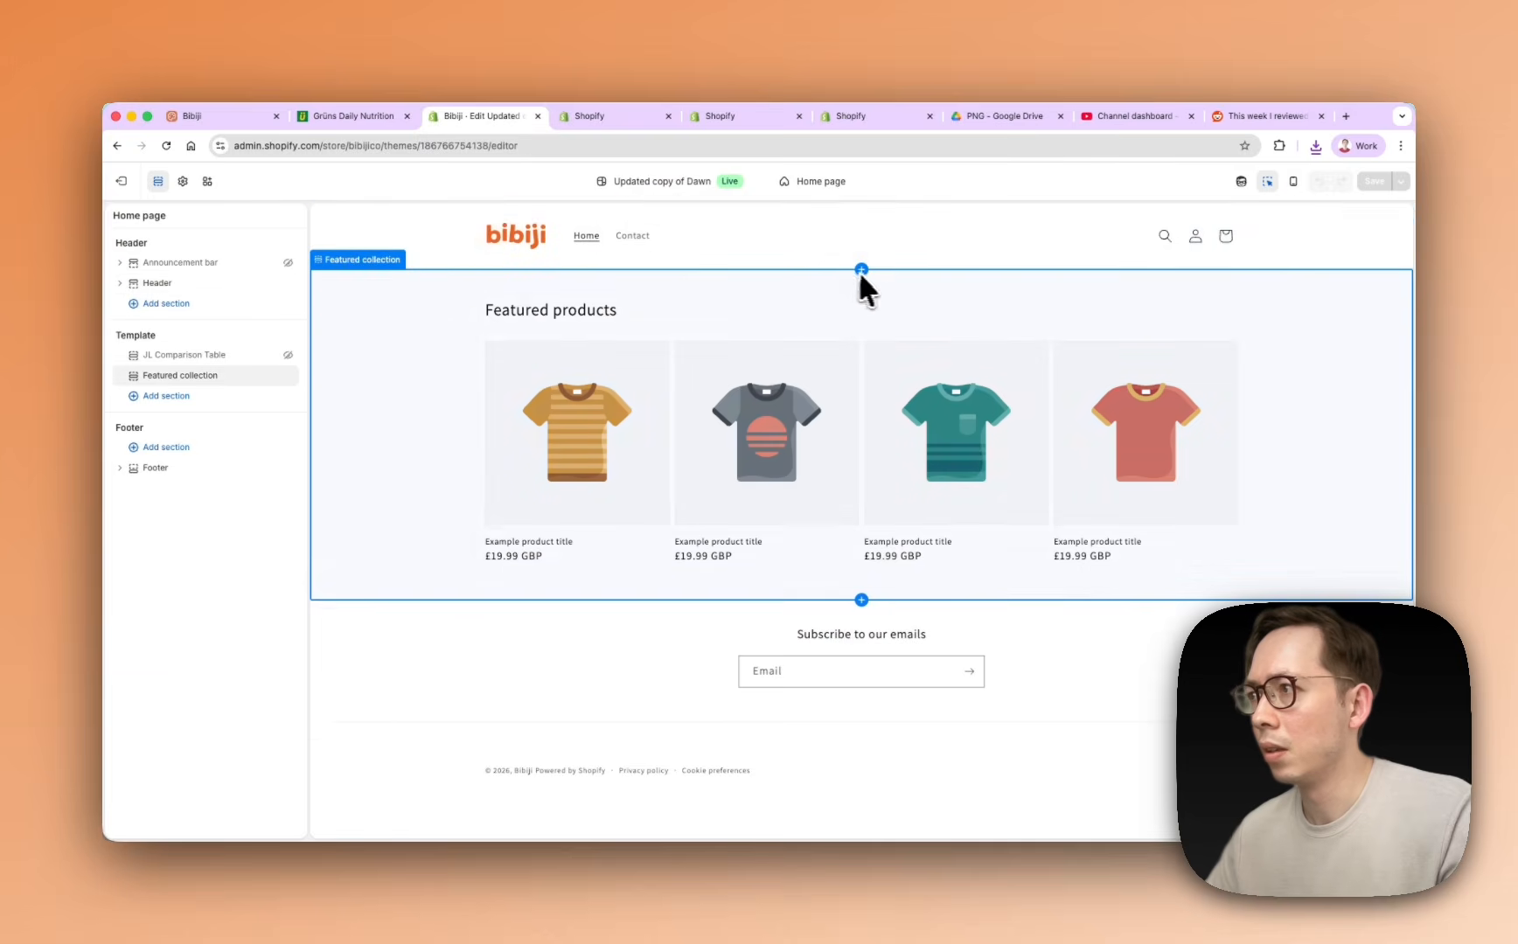
{"action": "left_click", "coordinate": [585, 117]}
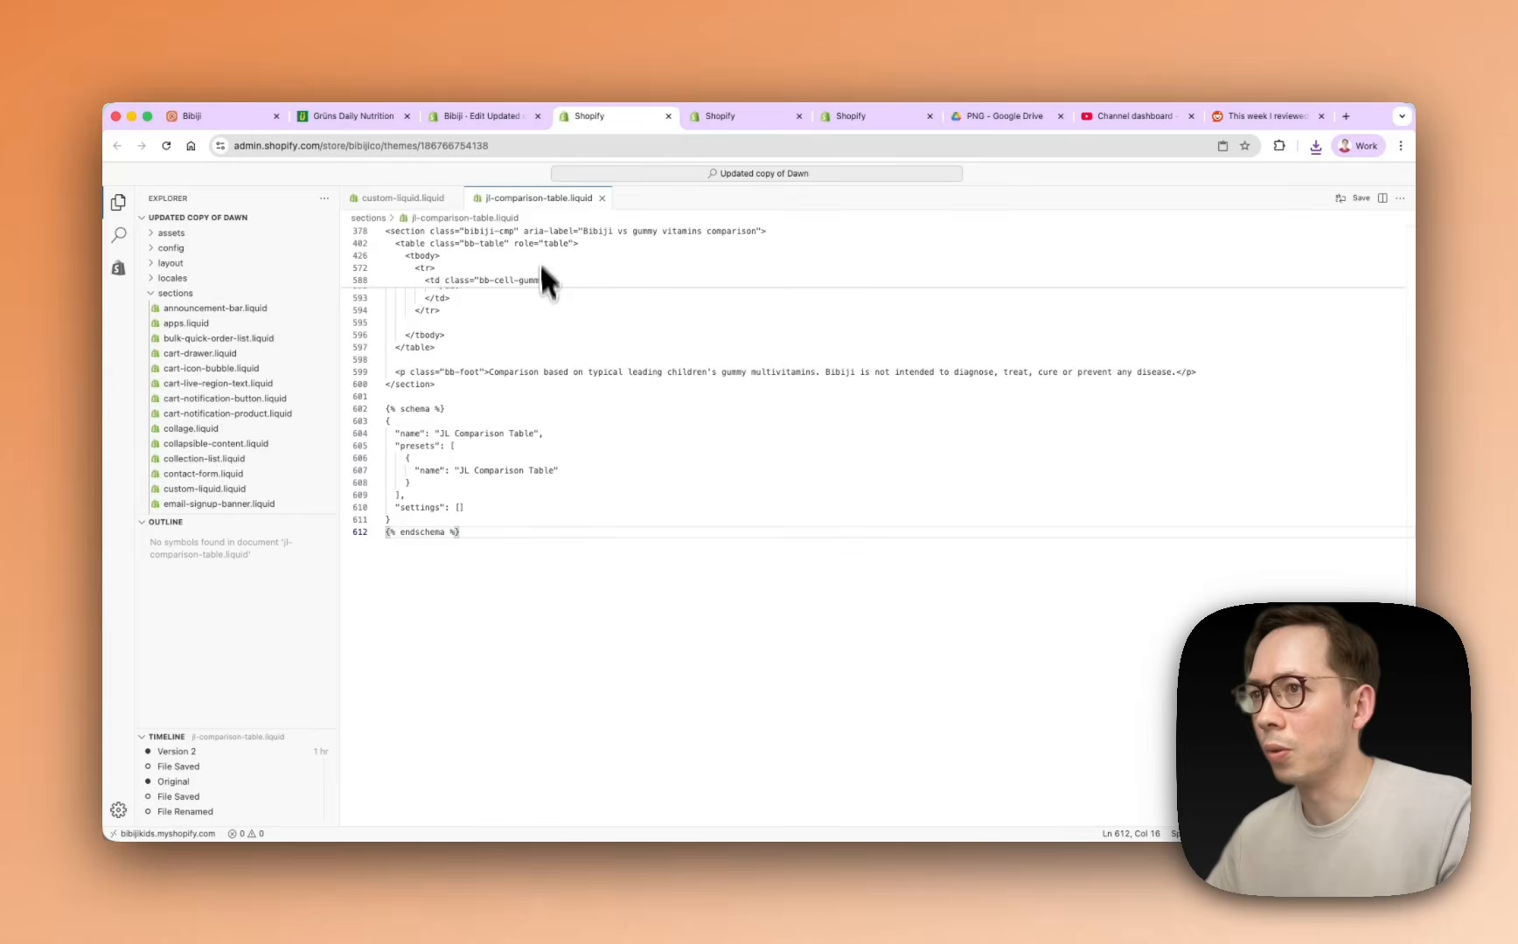
{"action": "right_click", "coordinate": [207, 294]}
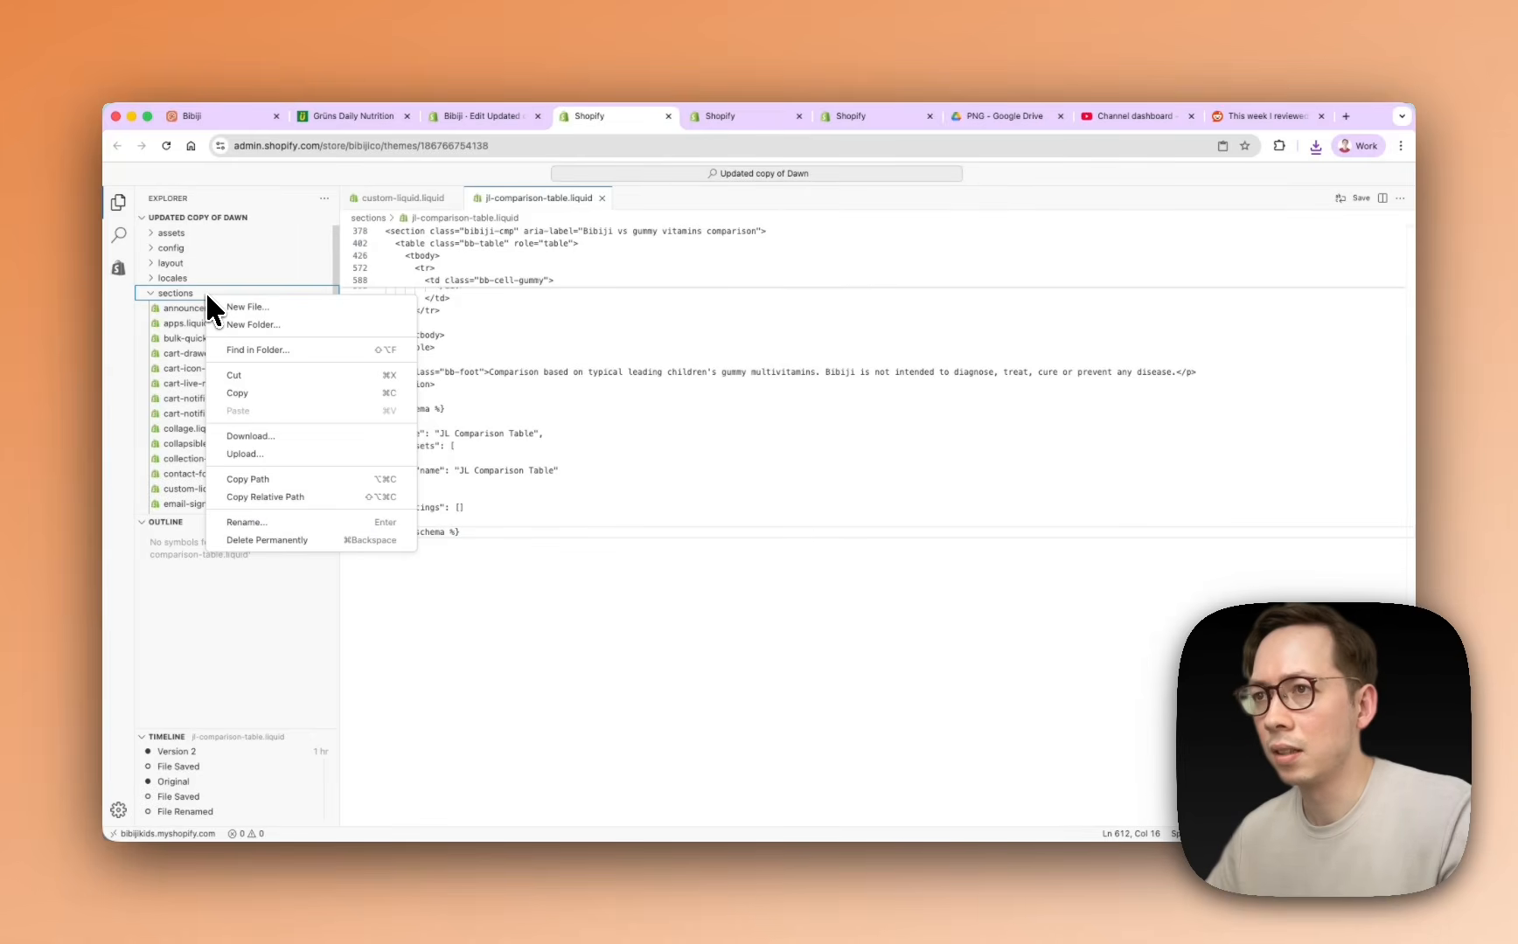
{"action": "left_click", "coordinate": [273, 438]}
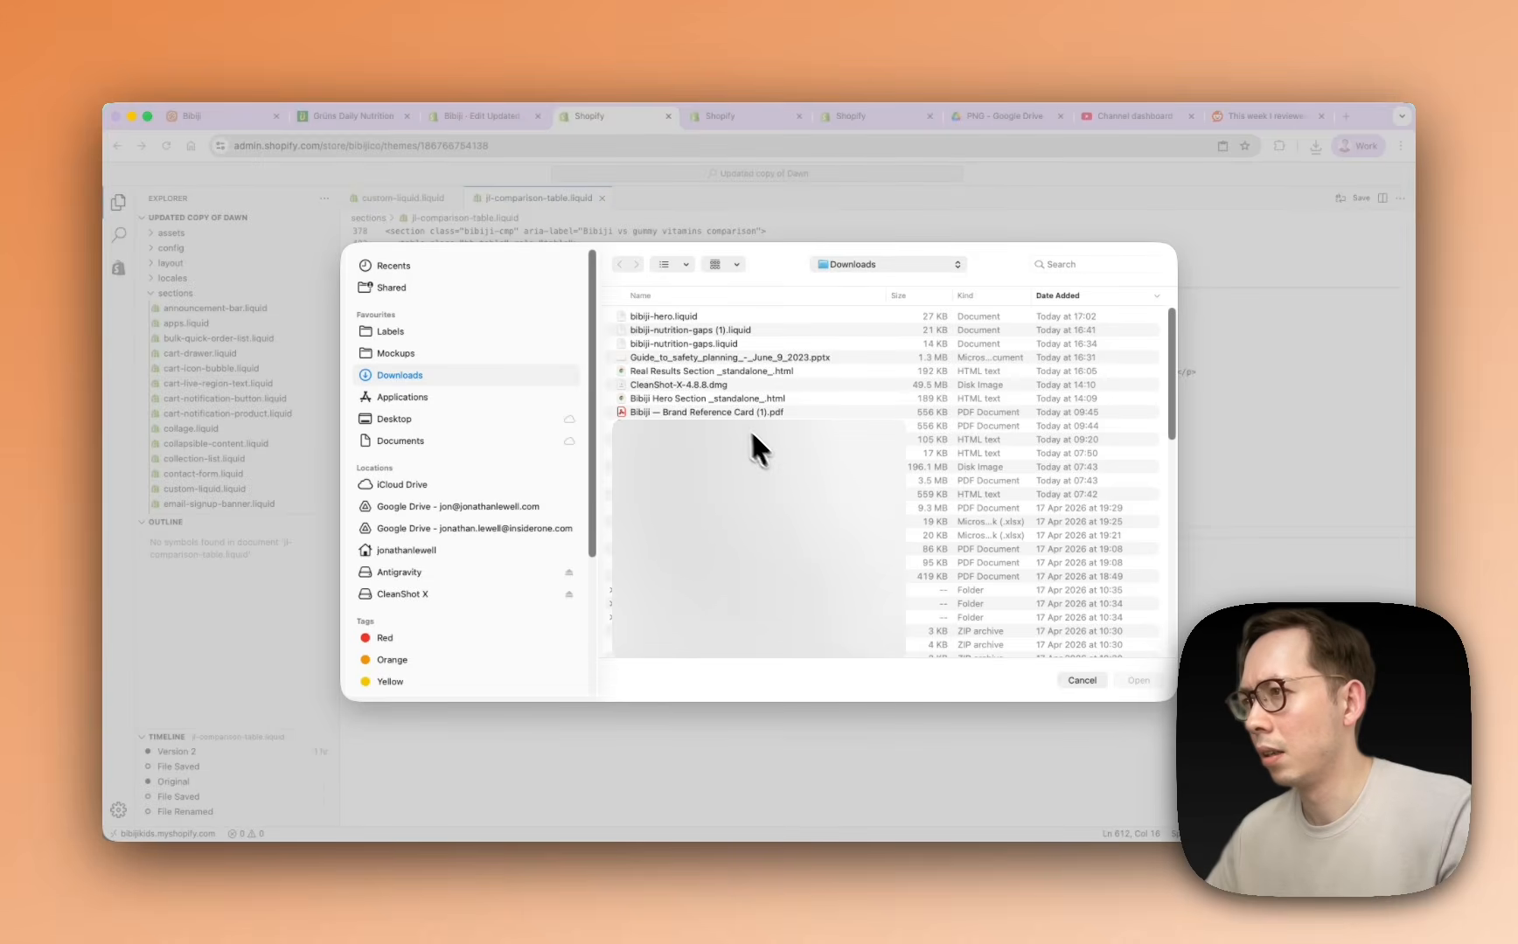
{"action": "double_click", "coordinate": [662, 317]}
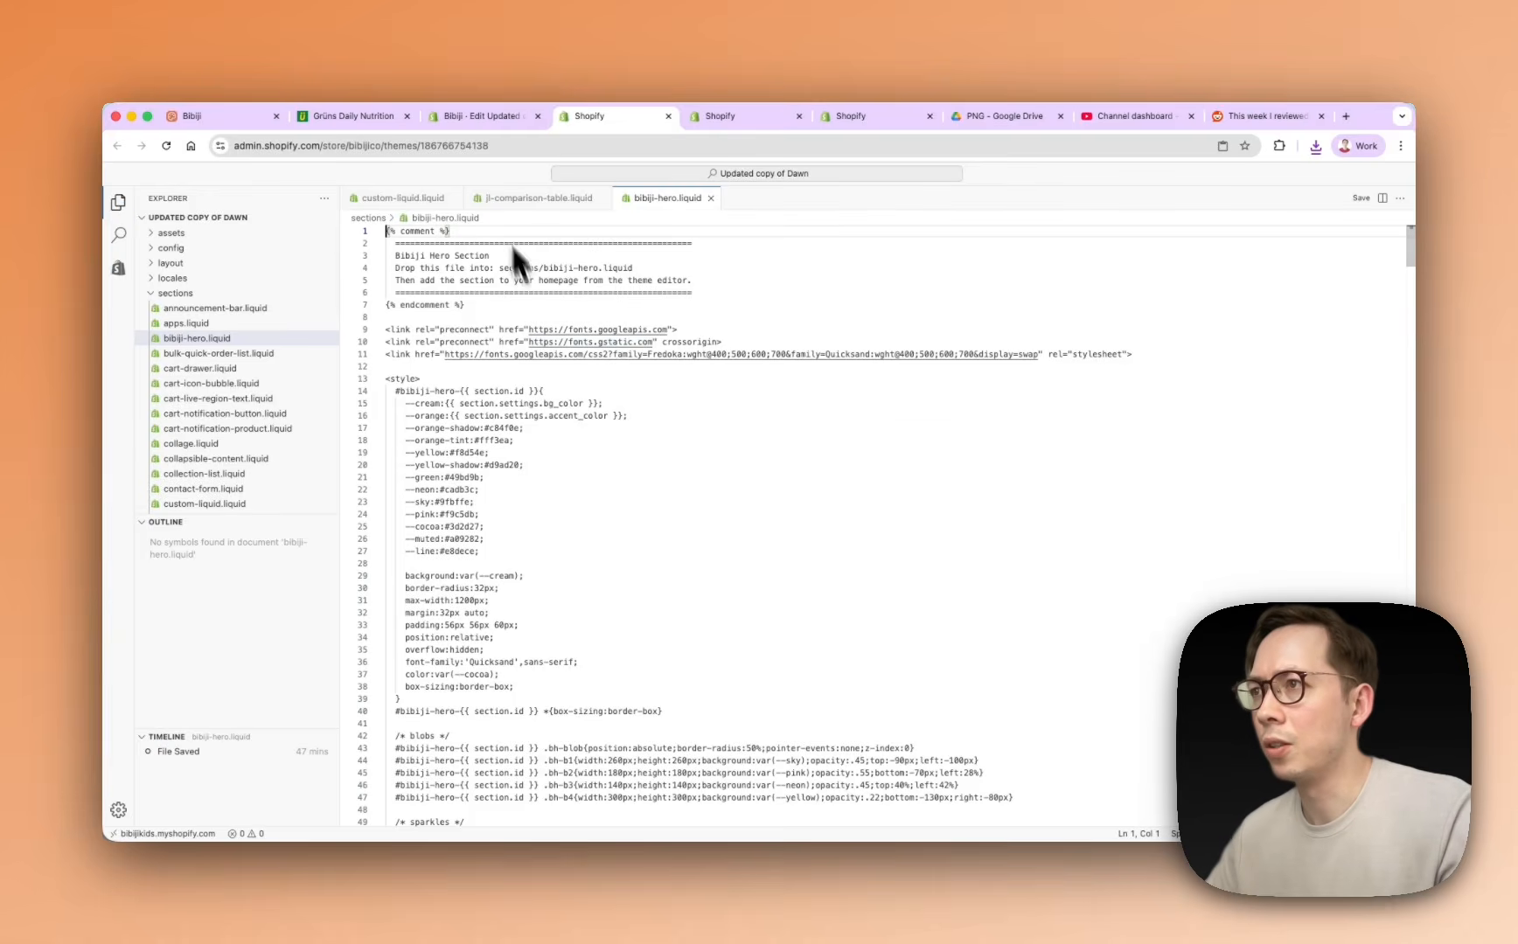
Switch to the theme editor, reload it, and add the Bibiji Hero section to the home page template above Featured collection
{"action": "left_click", "coordinate": [487, 120]}
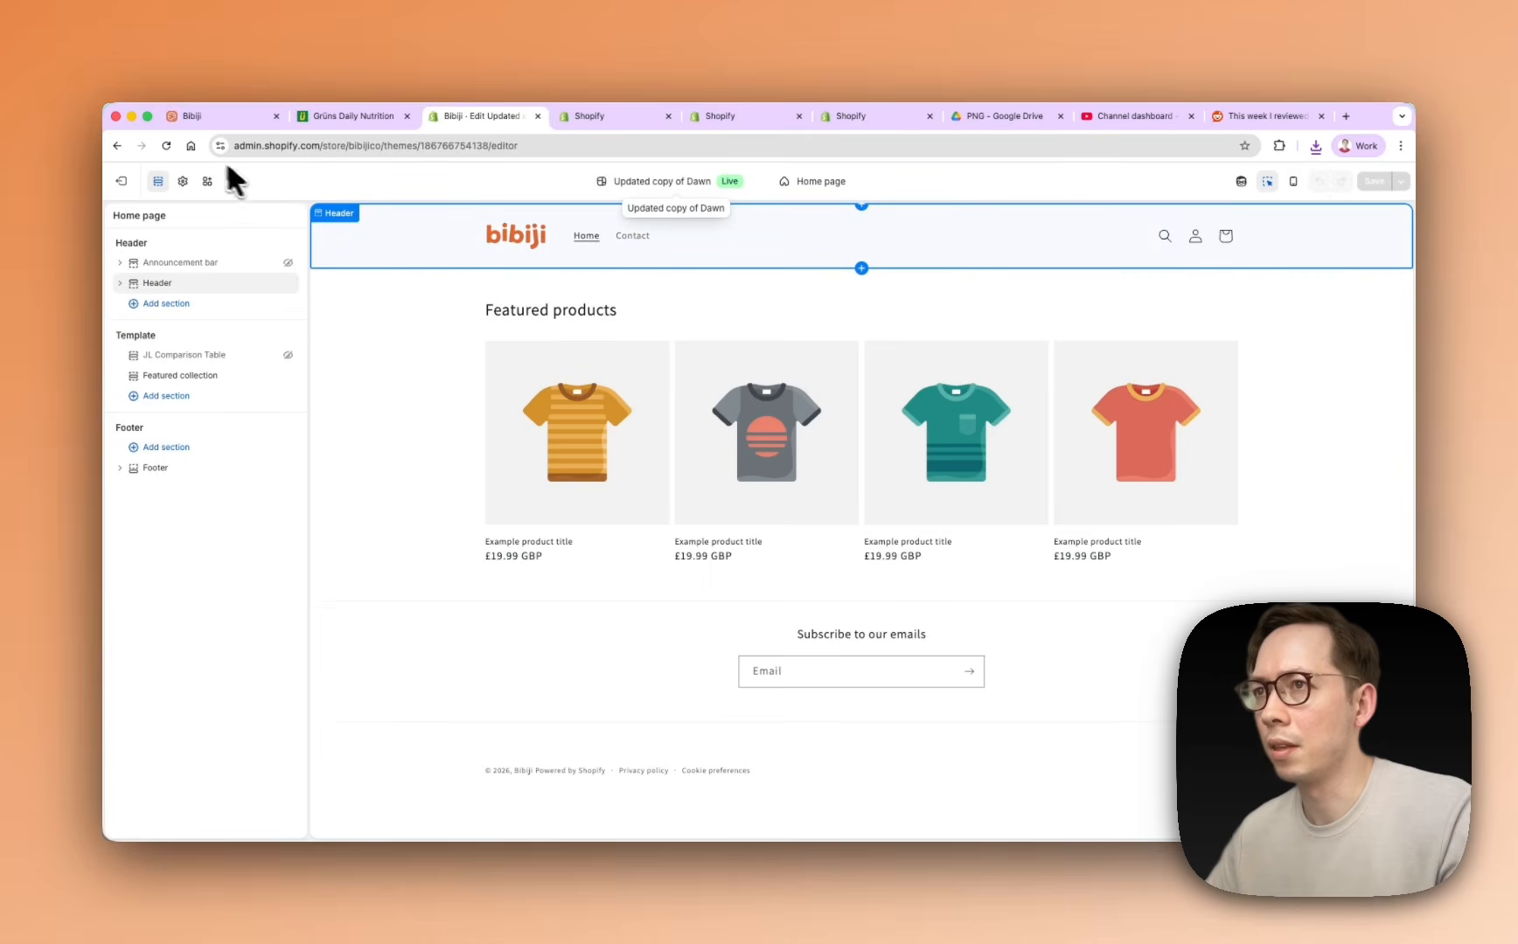
{"action": "left_click", "coordinate": [168, 146]}
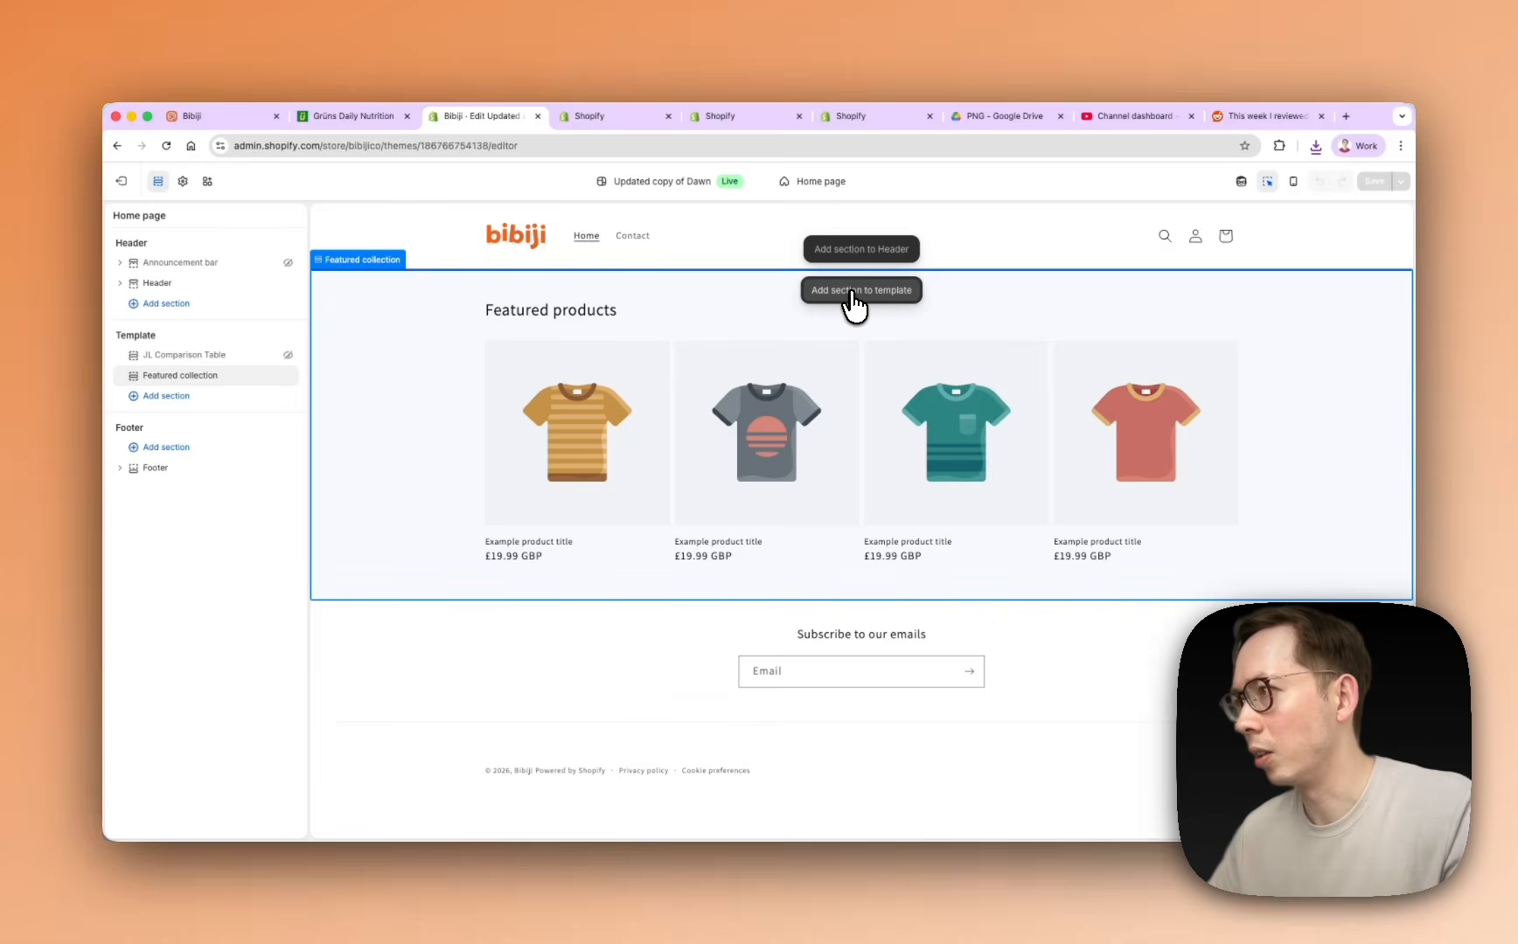
{"action": "left_click", "coordinate": [852, 294]}
{"action": "scroll", "coordinate": [732, 542], "scroll_direction": "down", "scroll_amount": 3}
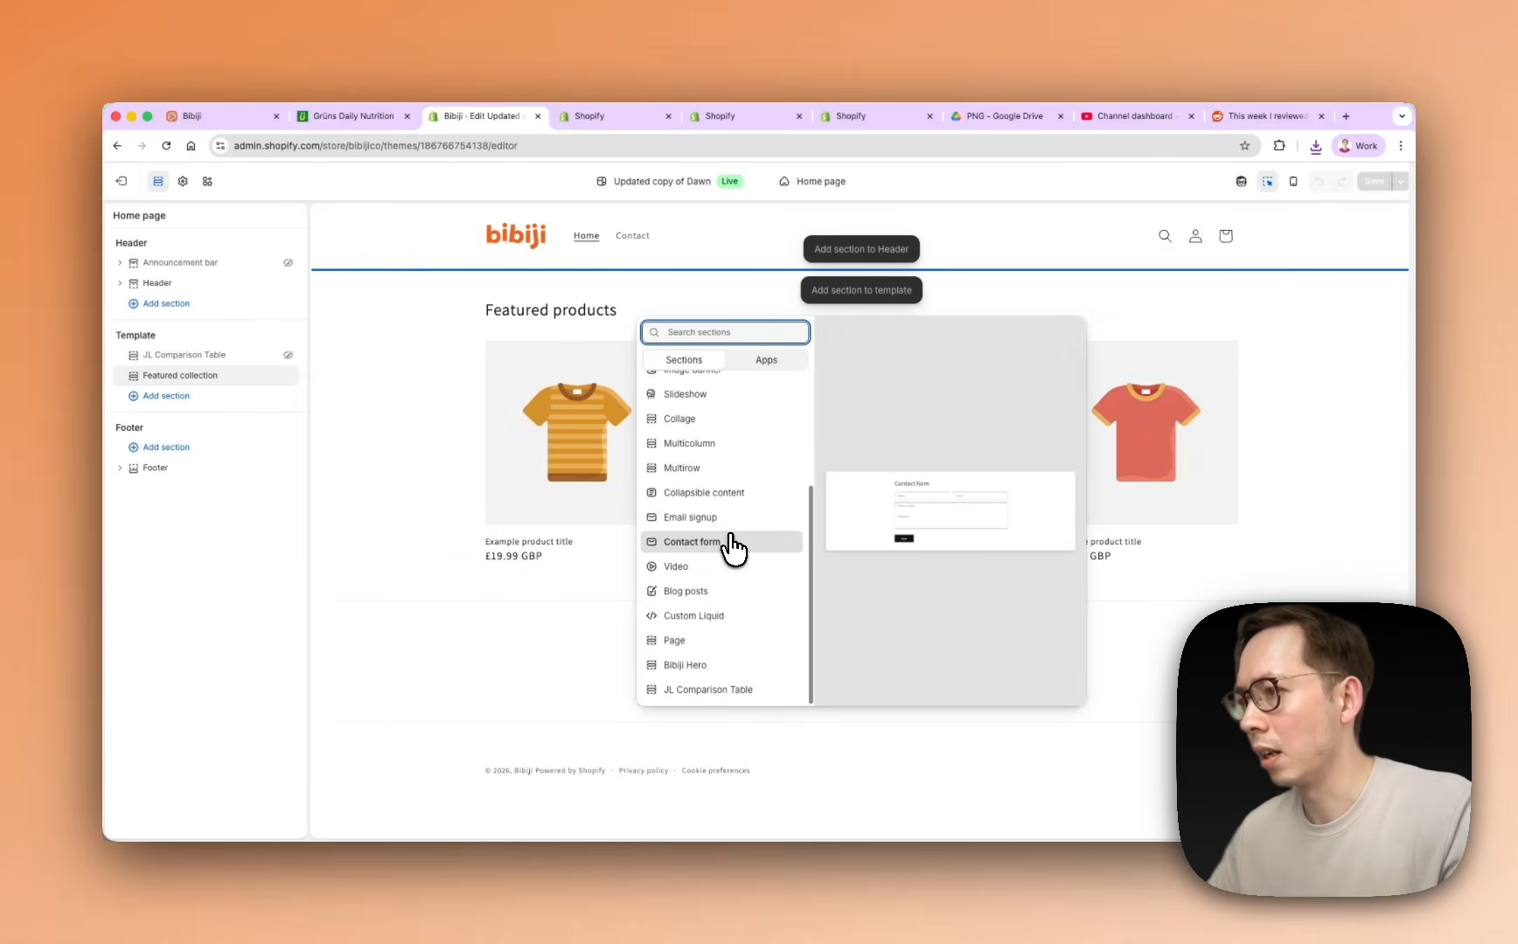
{"action": "left_click", "coordinate": [708, 666]}
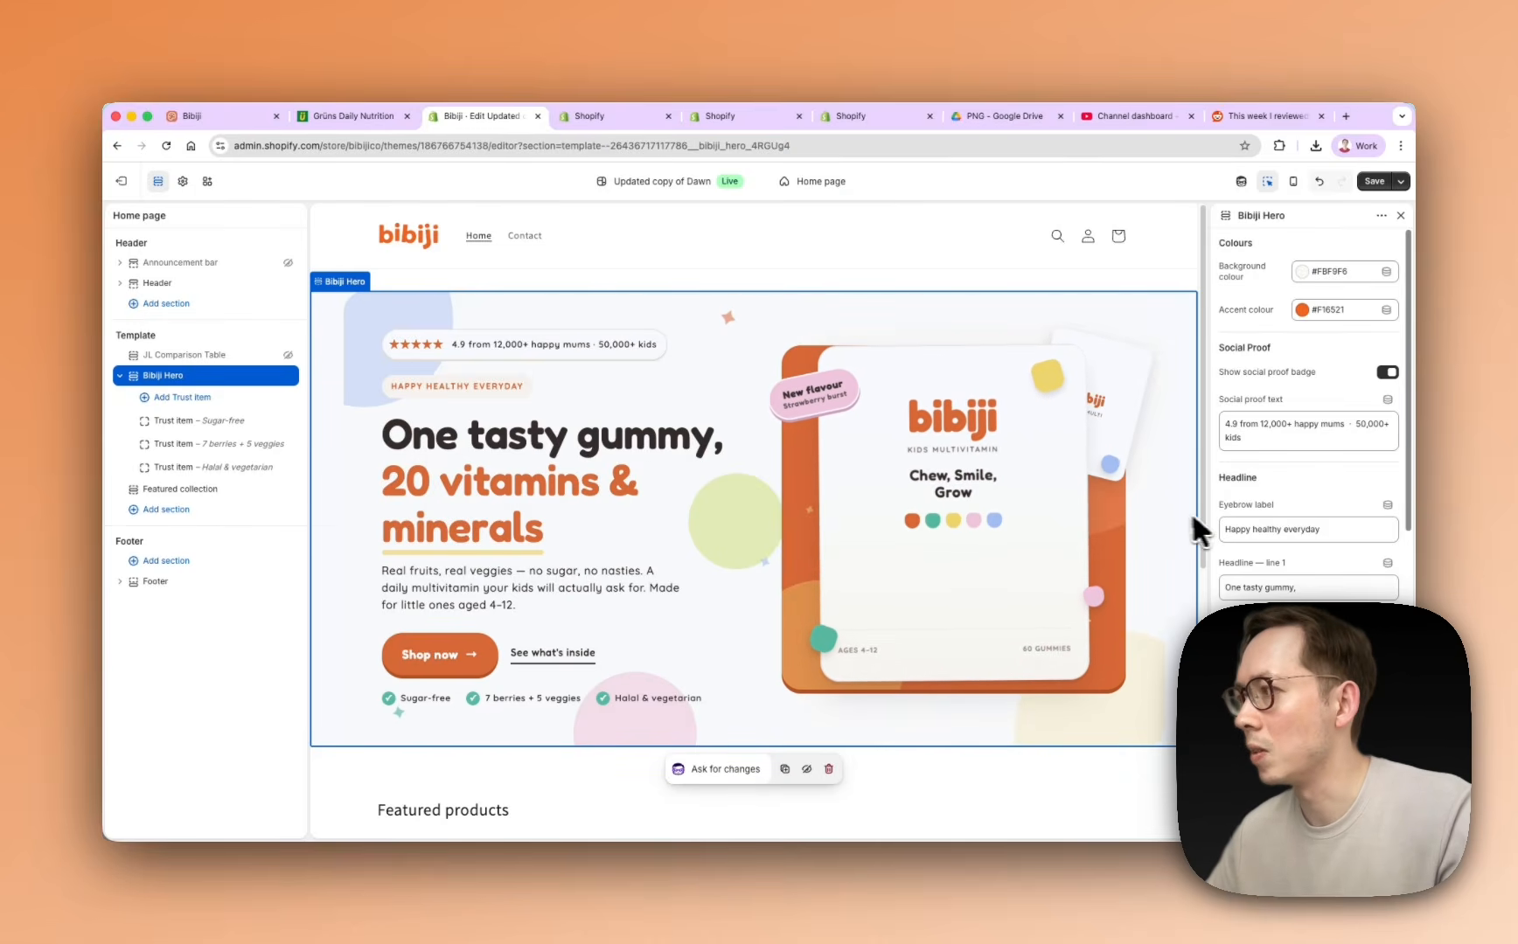
Set the Bibiji Hero's first headline line to "A healthy multivitamin,"
{"action": "left_click", "coordinate": [1297, 584]}
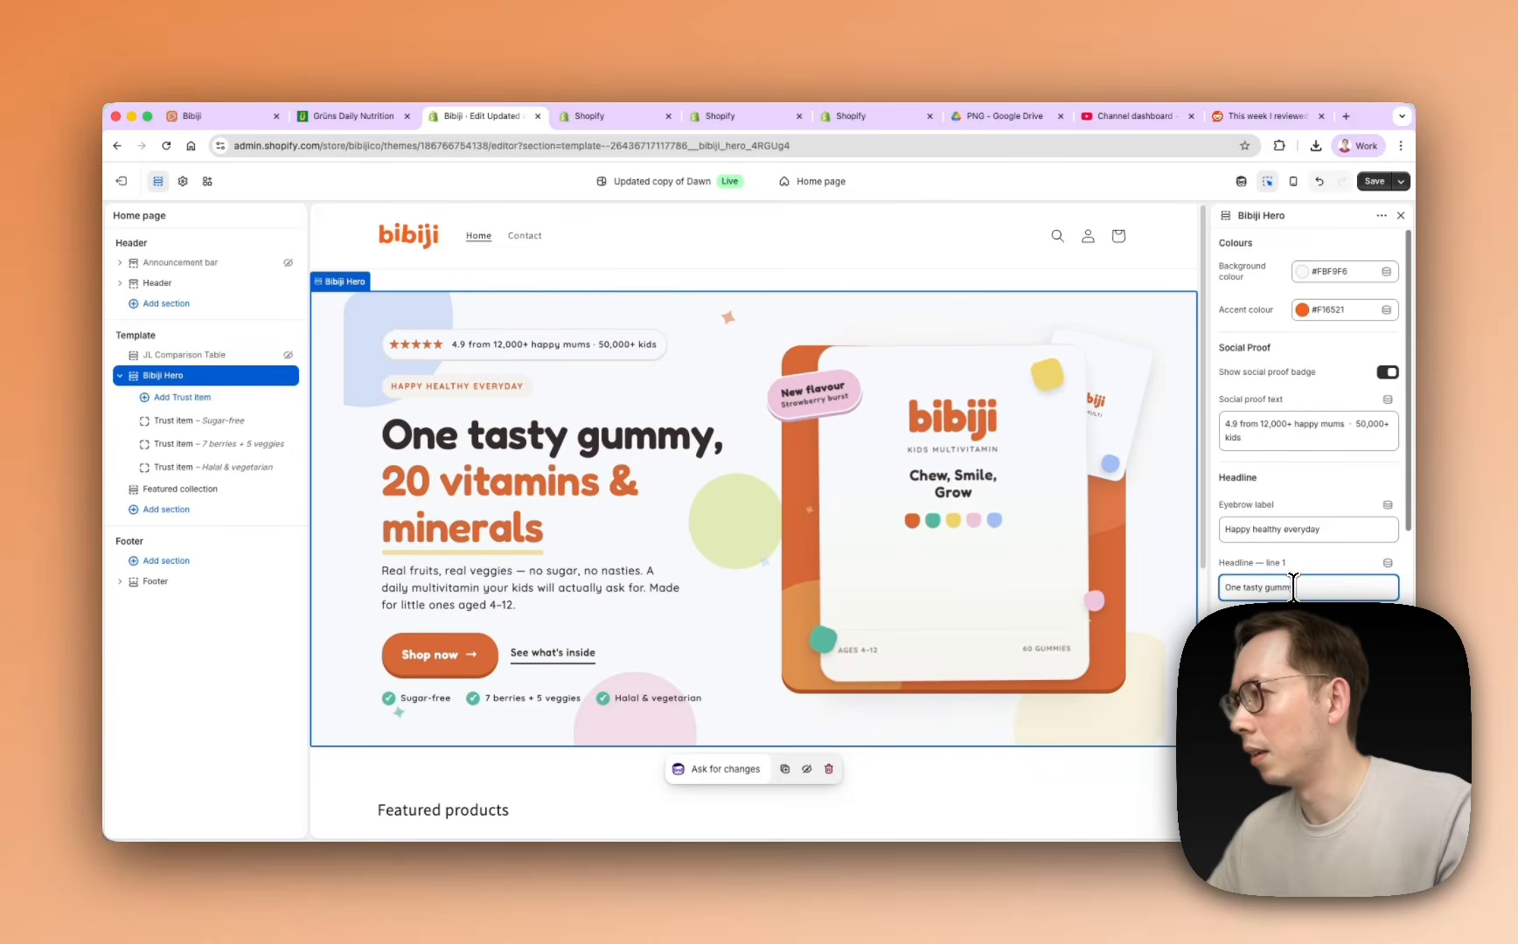
{"action": "left_click_drag", "start_coordinate": [1298, 585], "coordinate": [1211, 598]}
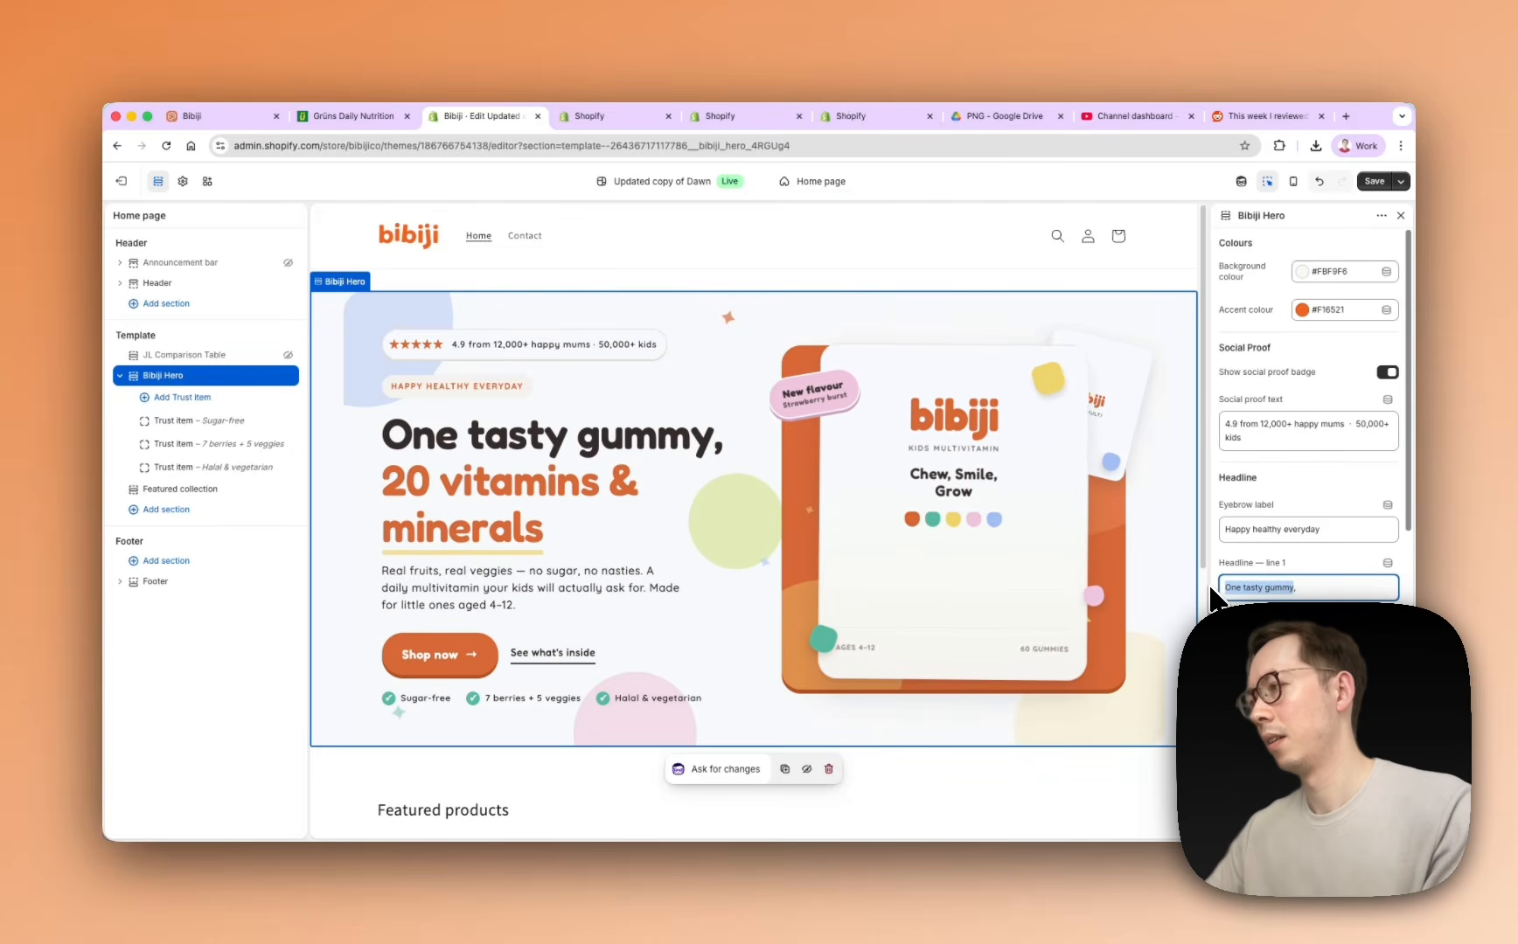
{"action": "type", "text": "A healt"}
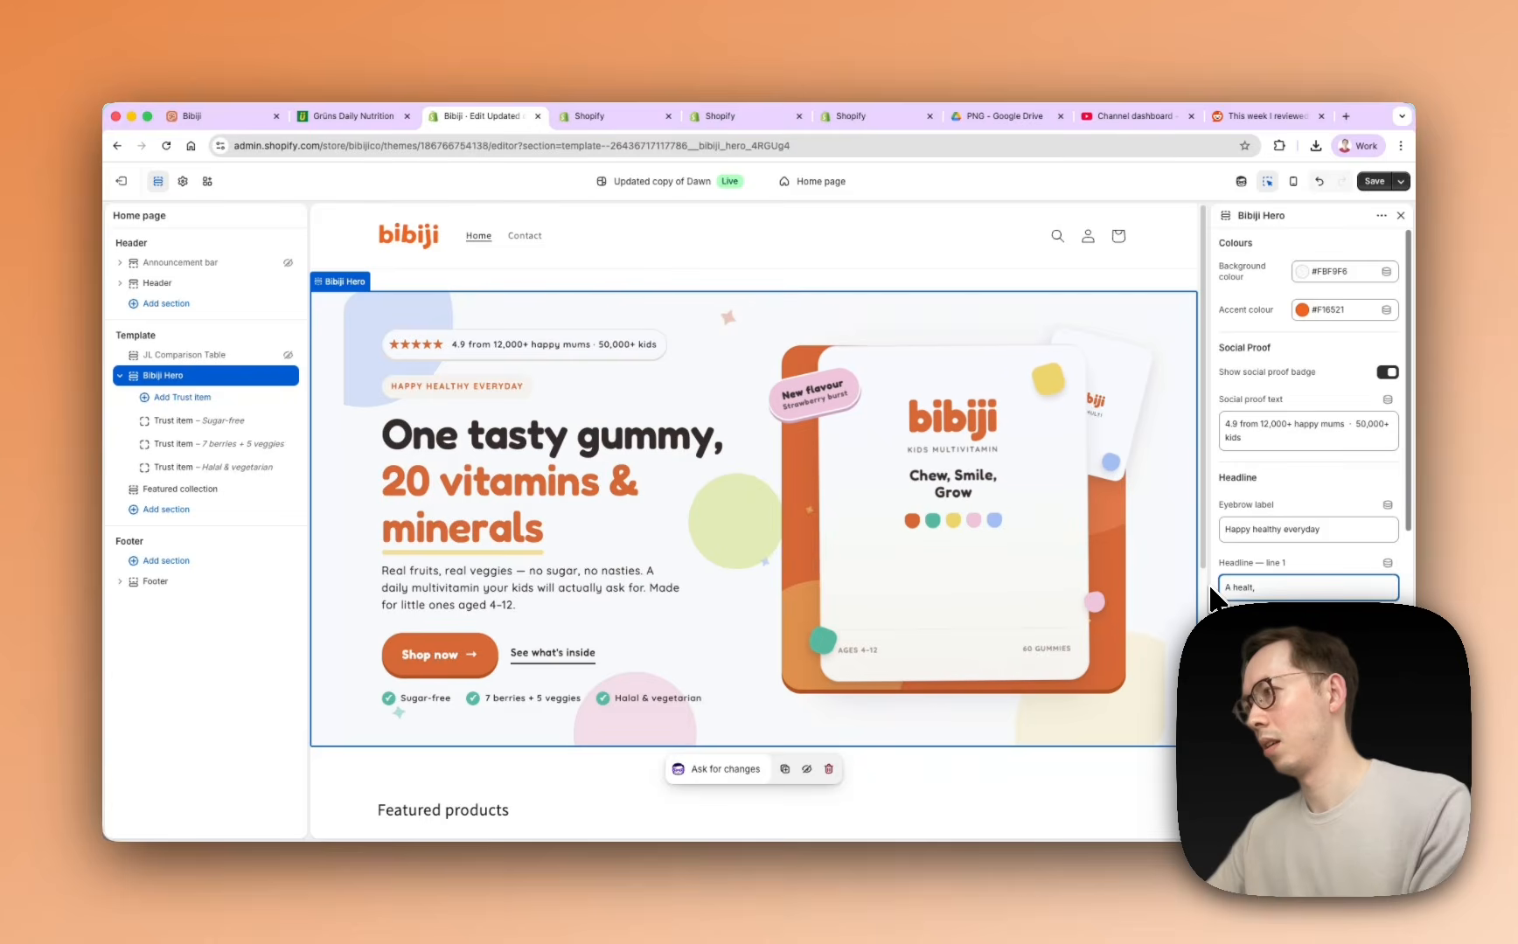
{"action": "type", "text": "hy m"}
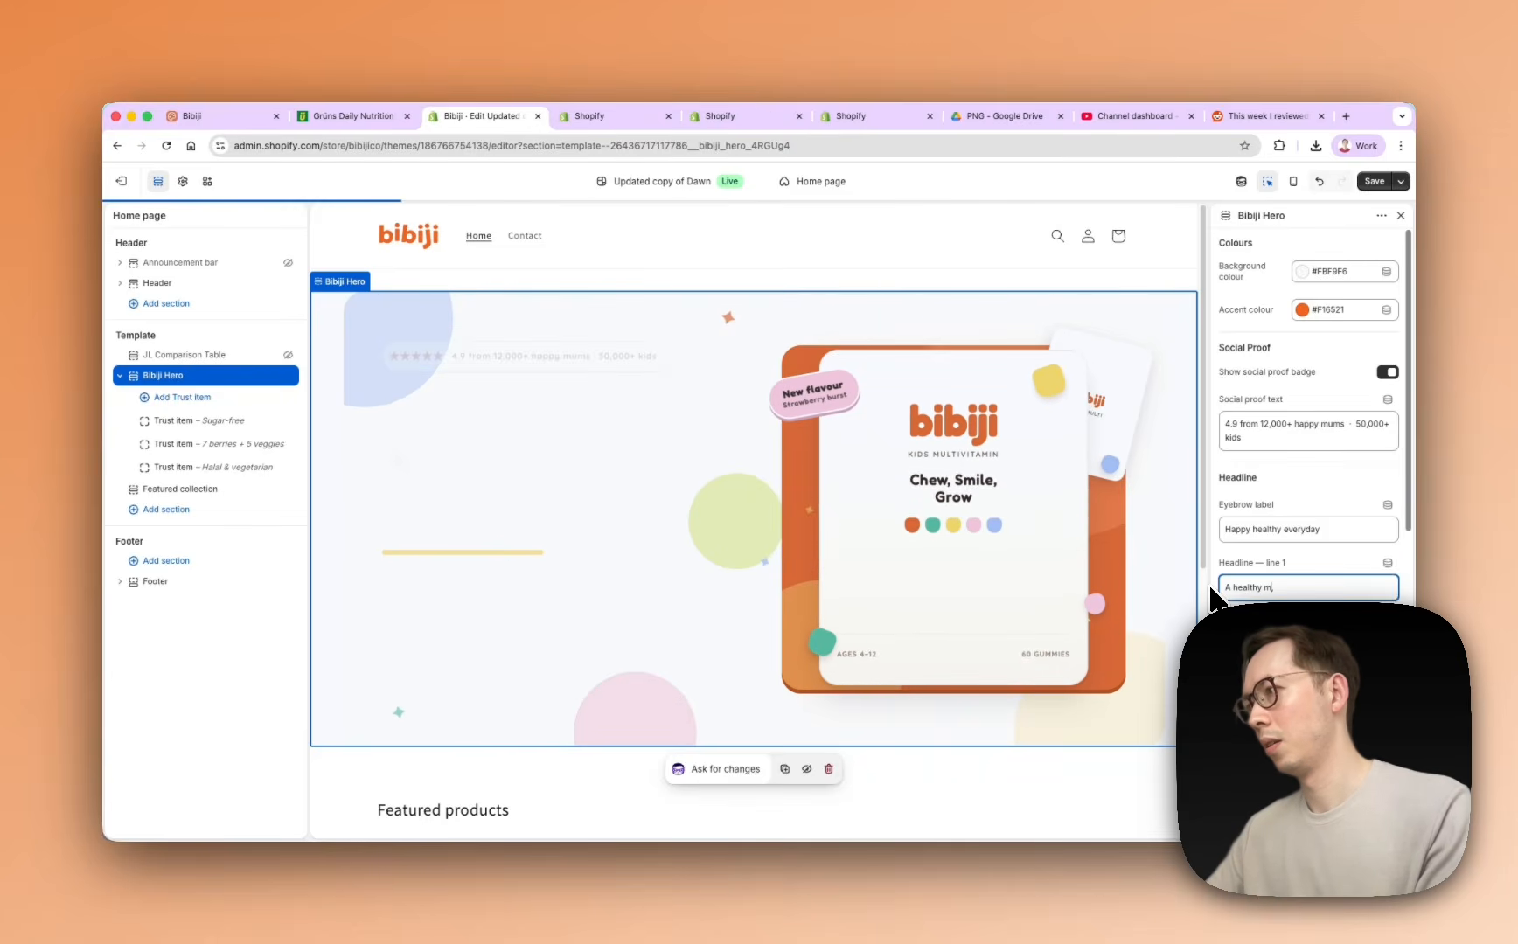
{"action": "type", "text": "ultivitamin"}
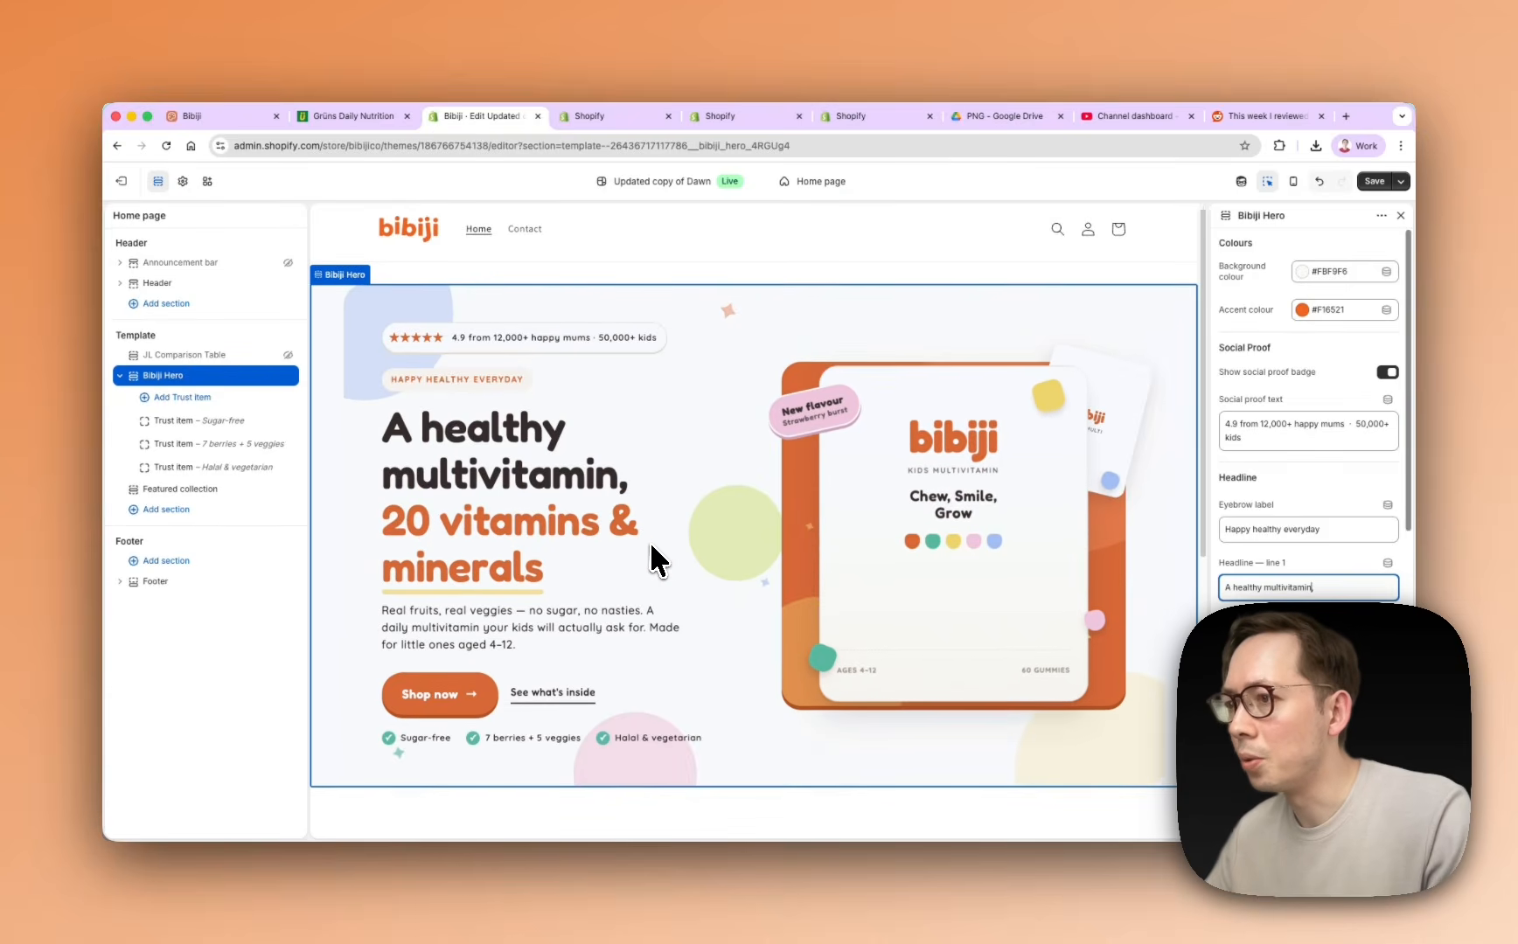
Review the Bibiji Hero's text, button and product image settings, and check the section's layout in the mobile preview
{"action": "scroll", "coordinate": [651, 545], "scroll_direction": "down", "scroll_amount": 1}
{"action": "scroll", "coordinate": [1308, 542], "scroll_direction": "down", "scroll_amount": 5}
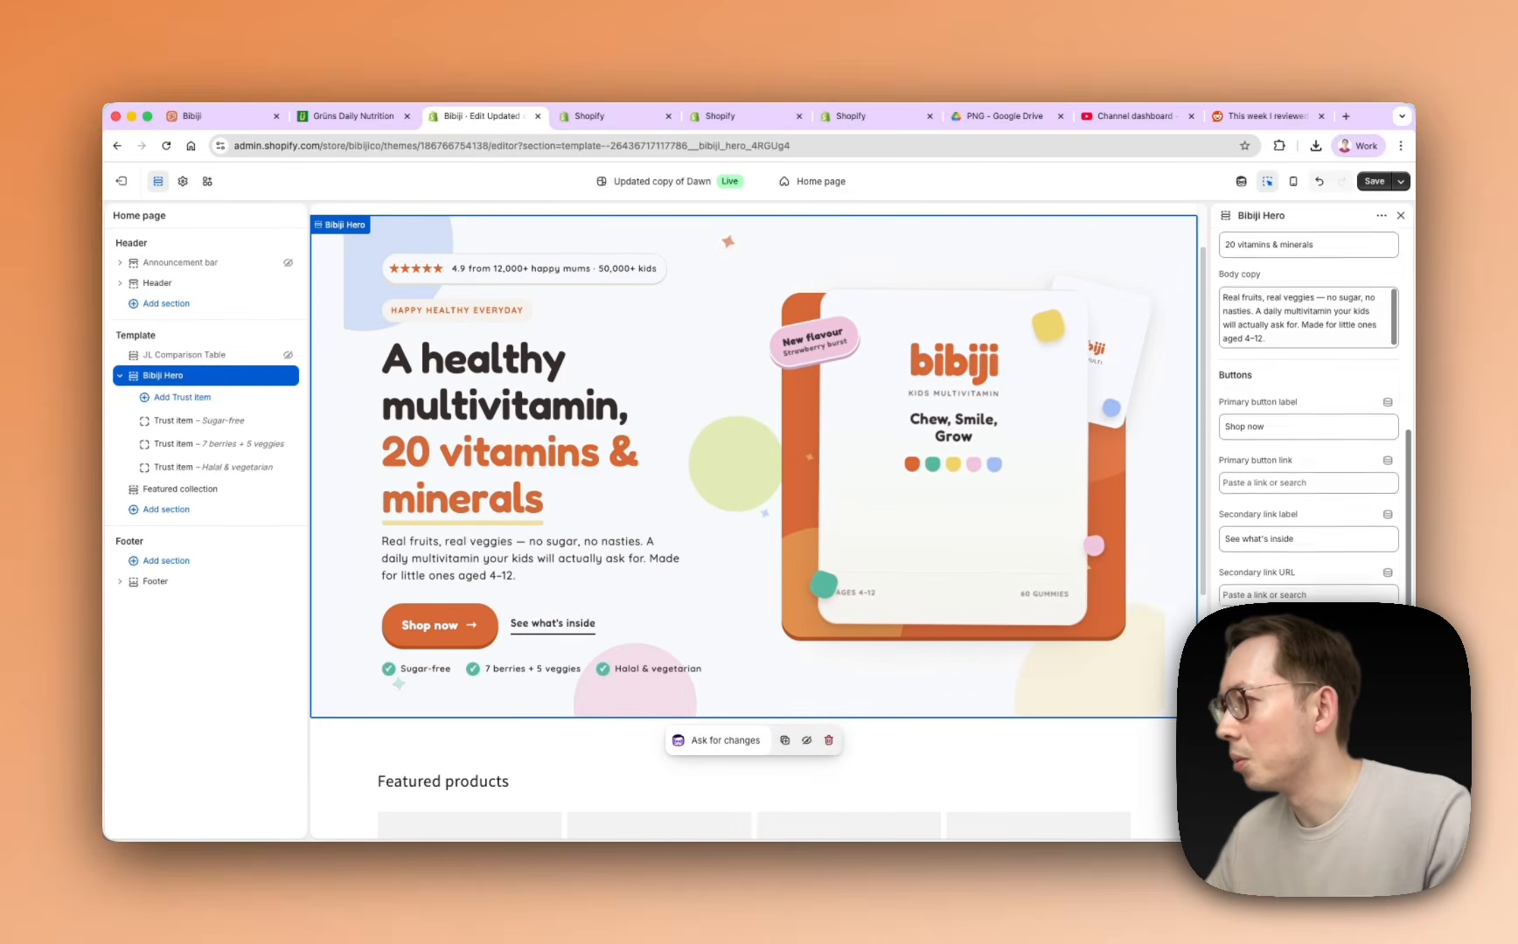
{"action": "scroll", "coordinate": [1308, 489], "scroll_direction": "down", "scroll_amount": 2}
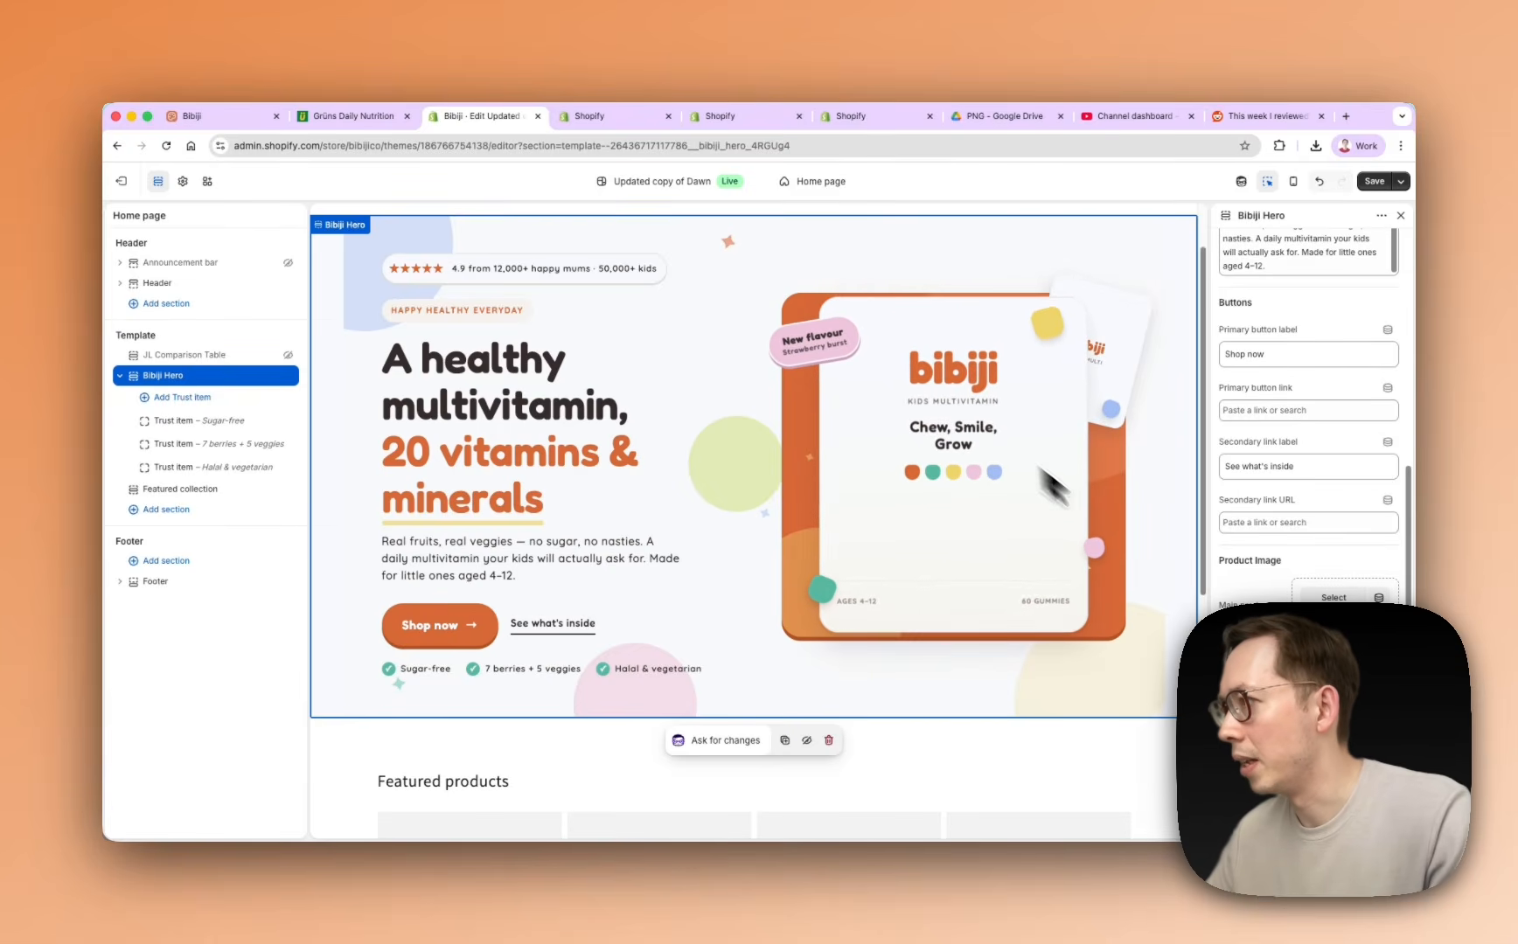
{"action": "scroll", "coordinate": [1294, 393], "scroll_direction": "down", "scroll_amount": 2}
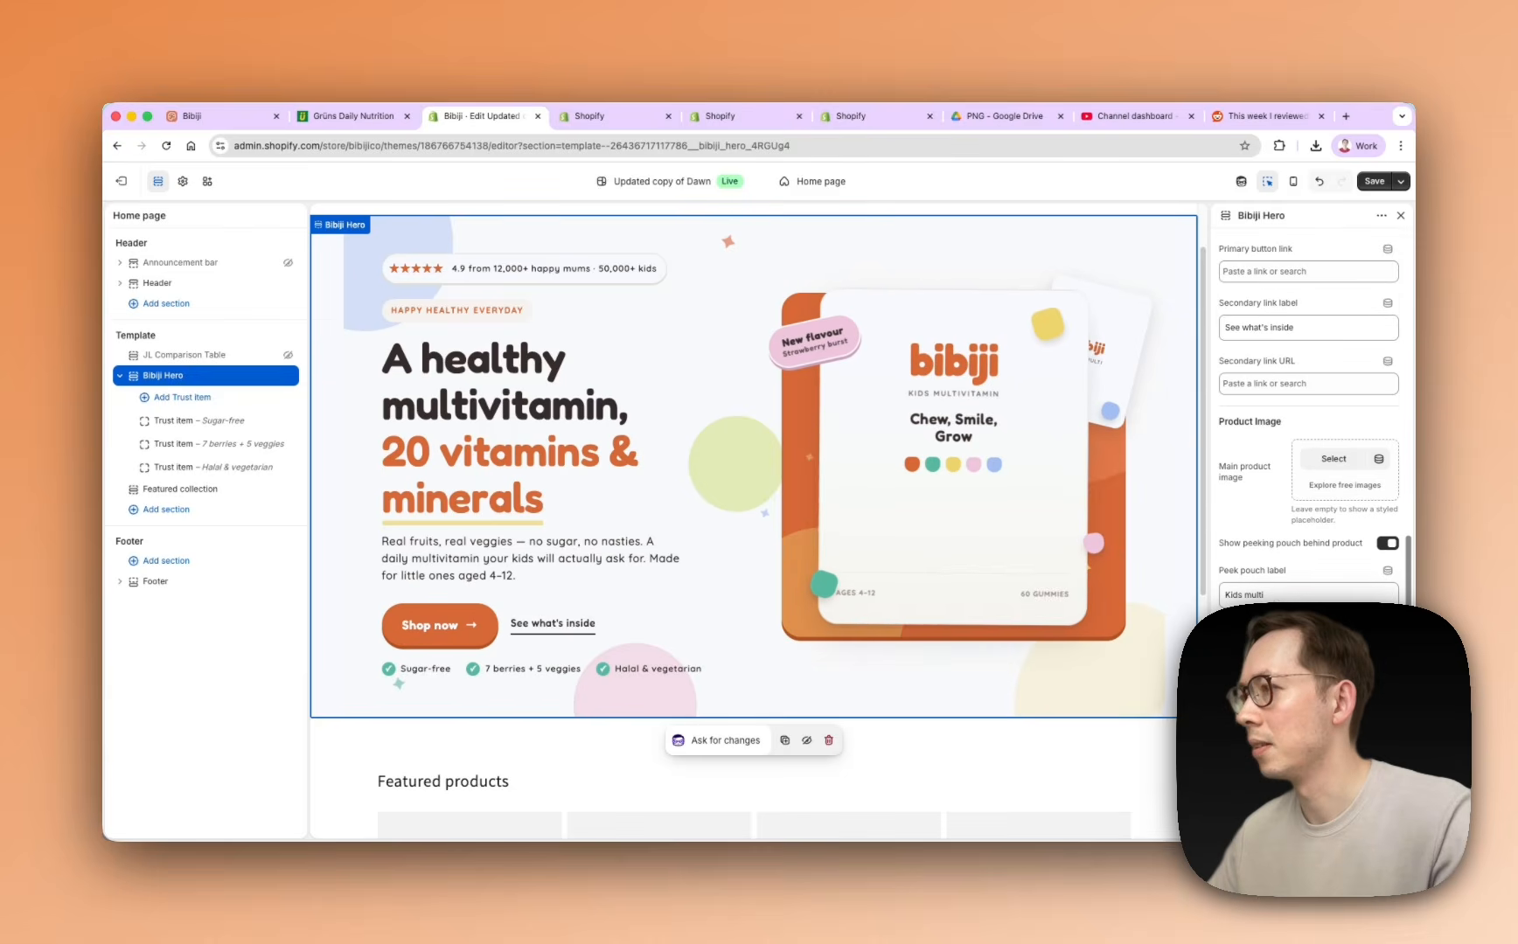
{"action": "scroll", "coordinate": [1294, 367], "scroll_direction": "up", "scroll_amount": 4}
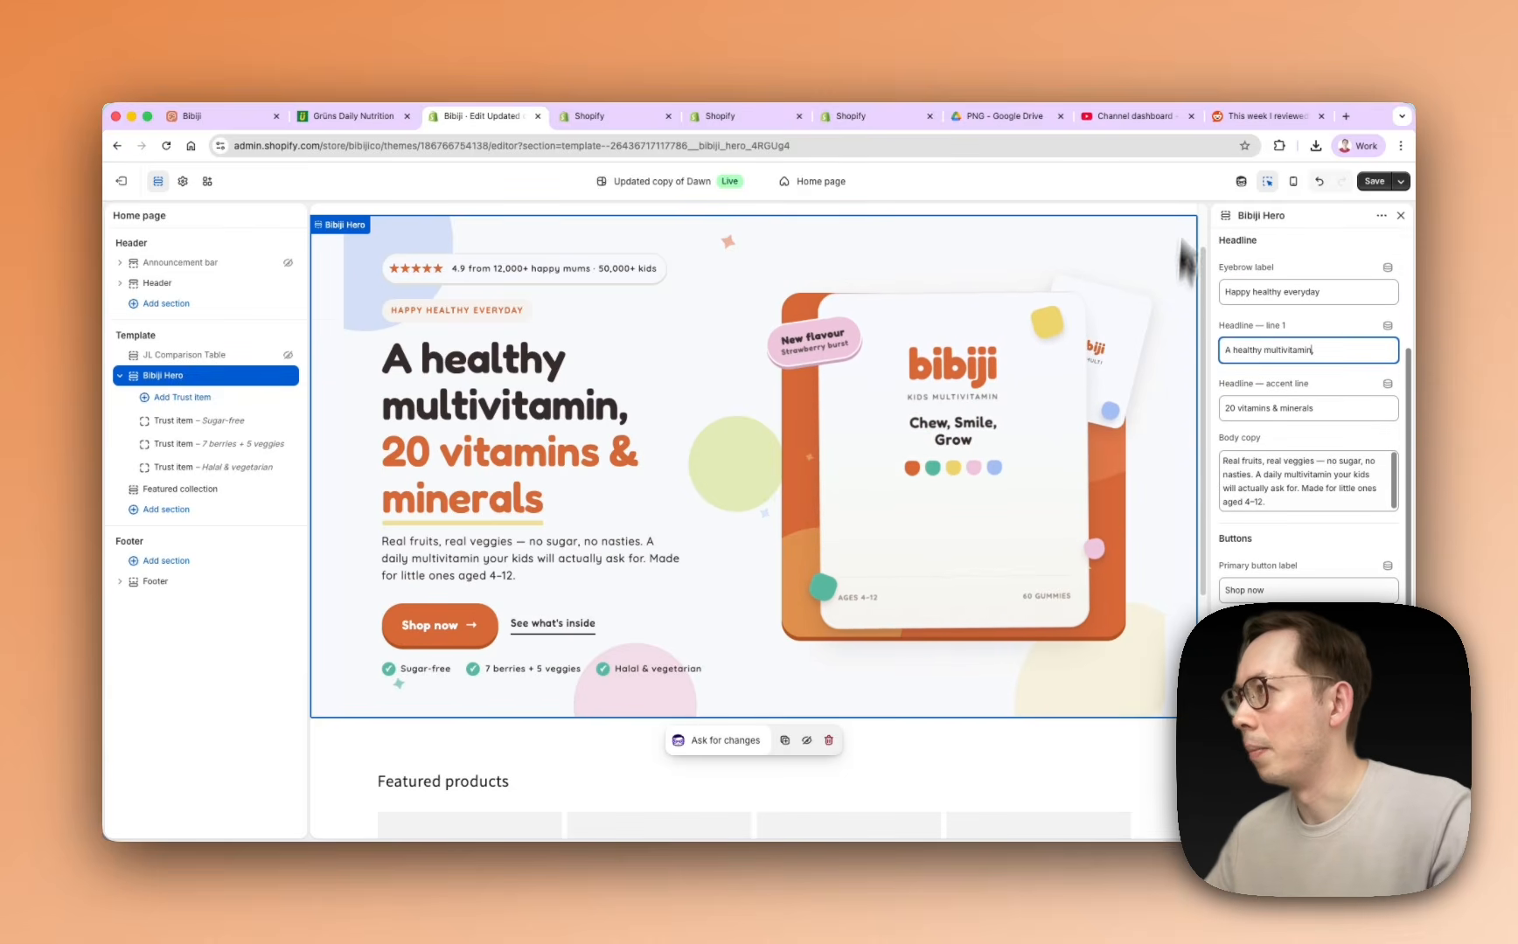
{"action": "left_click", "coordinate": [1294, 181]}
{"action": "scroll", "coordinate": [797, 506], "scroll_direction": "up", "scroll_amount": 2}
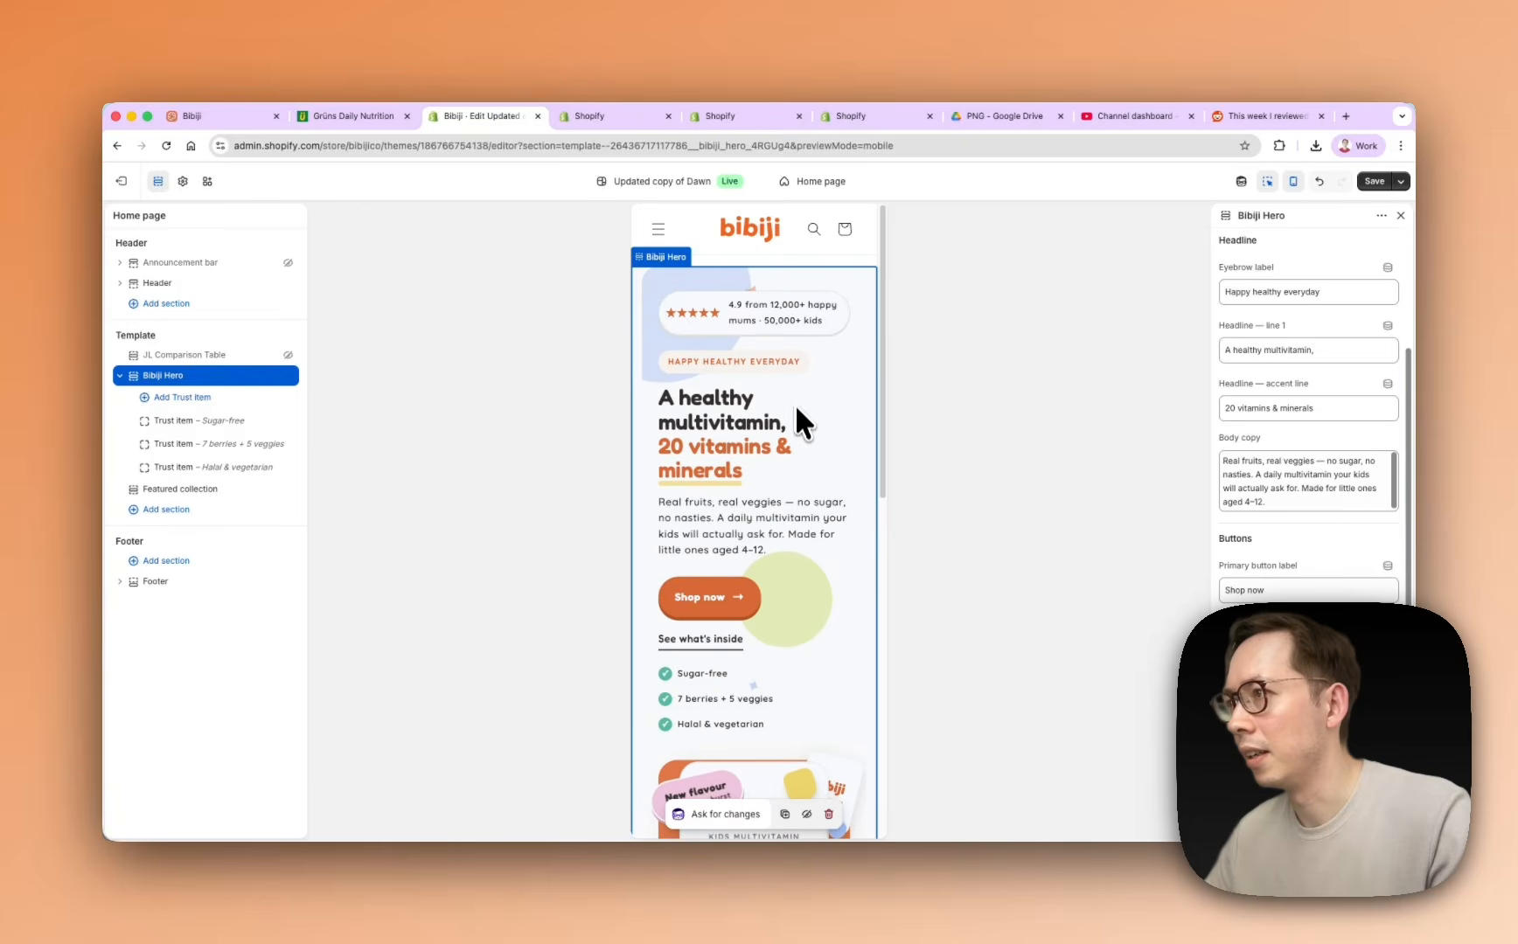
{"action": "scroll", "coordinate": [794, 409], "scroll_direction": "down", "scroll_amount": 4}
{"action": "scroll", "coordinate": [791, 411], "scroll_direction": "down", "scroll_amount": 3}
{"action": "scroll", "coordinate": [789, 416], "scroll_direction": "up", "scroll_amount": 7}
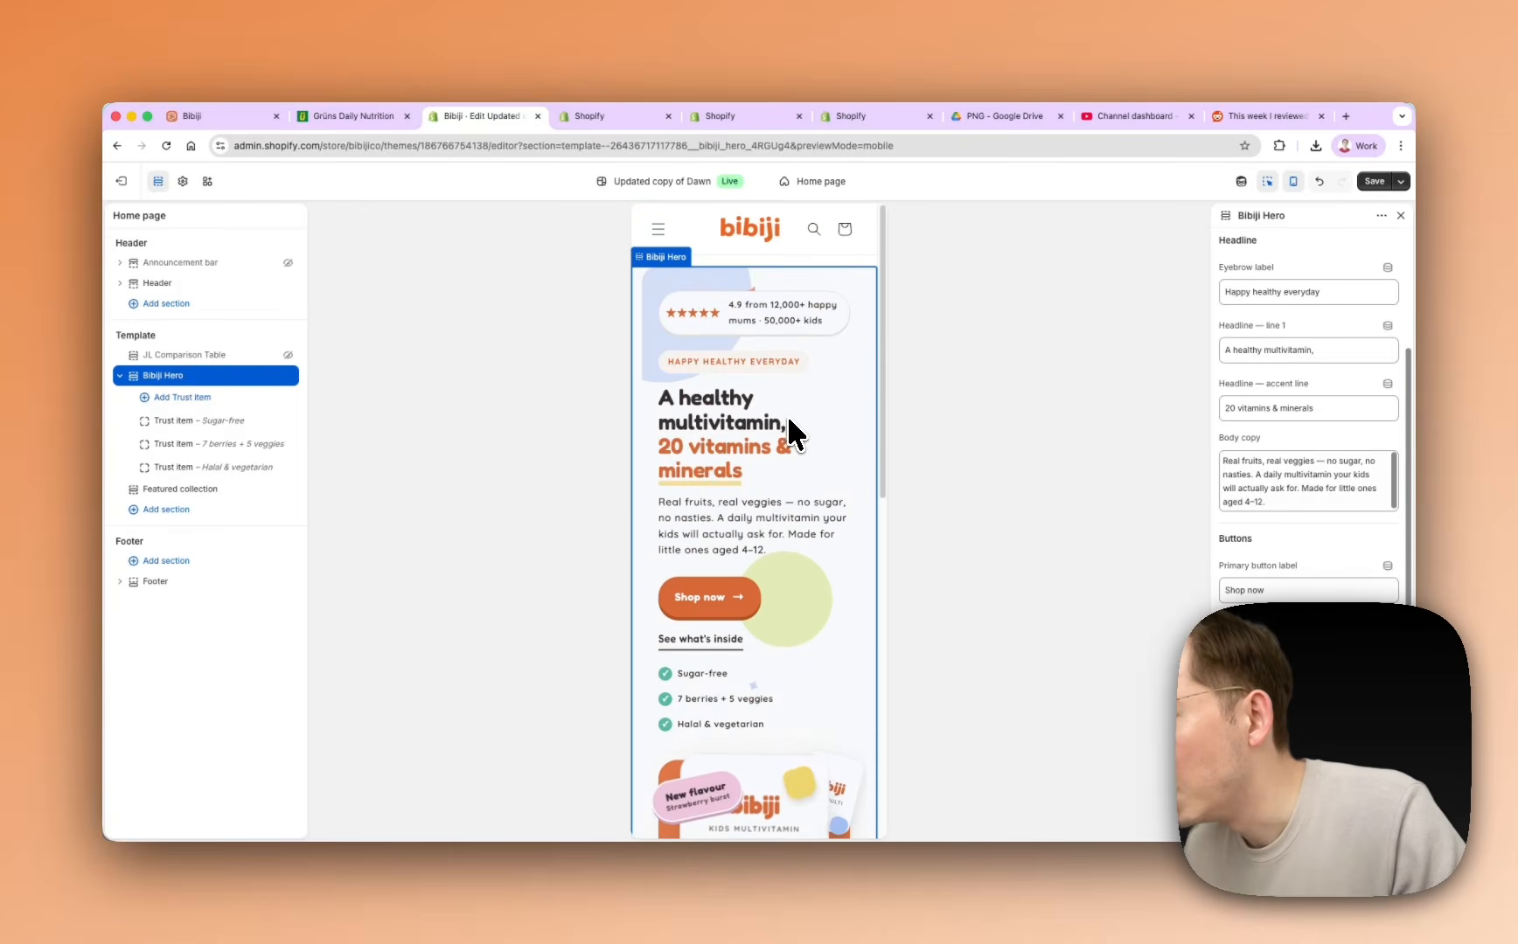
Save the home page changes and return the preview to desktop view
{"action": "left_click", "coordinate": [1374, 182]}
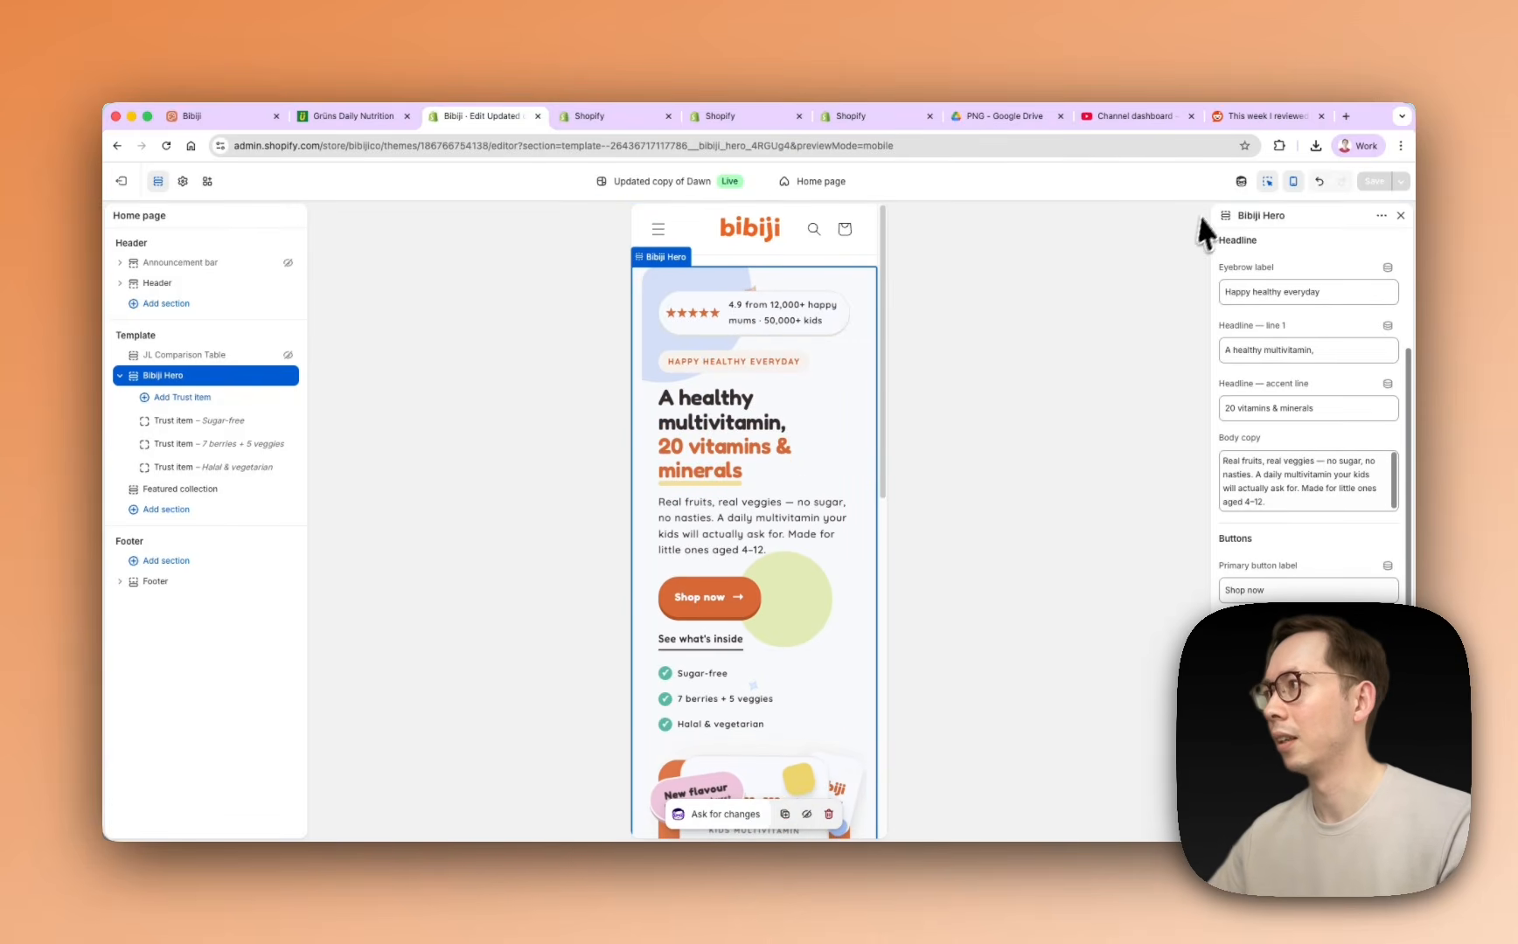
{"action": "left_click", "coordinate": [1293, 184]}
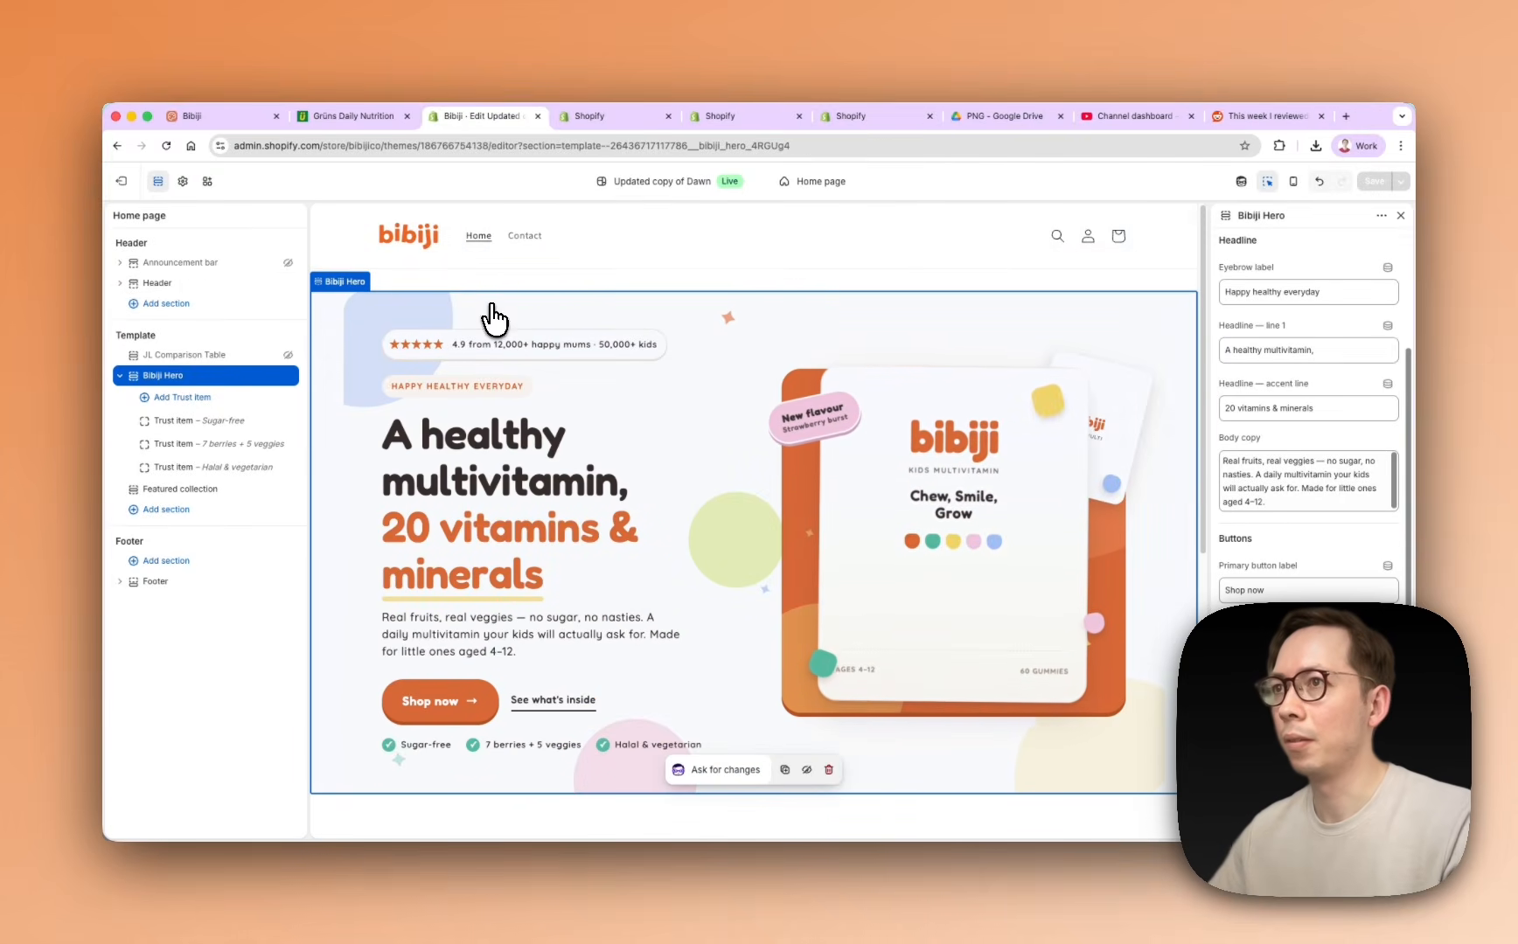
Switch to Claude Design, reopen the Bibiji project, and preview Real Results Section.html and Comparison Table v2.html among its design files
{"action": "left_click", "coordinate": [233, 116]}
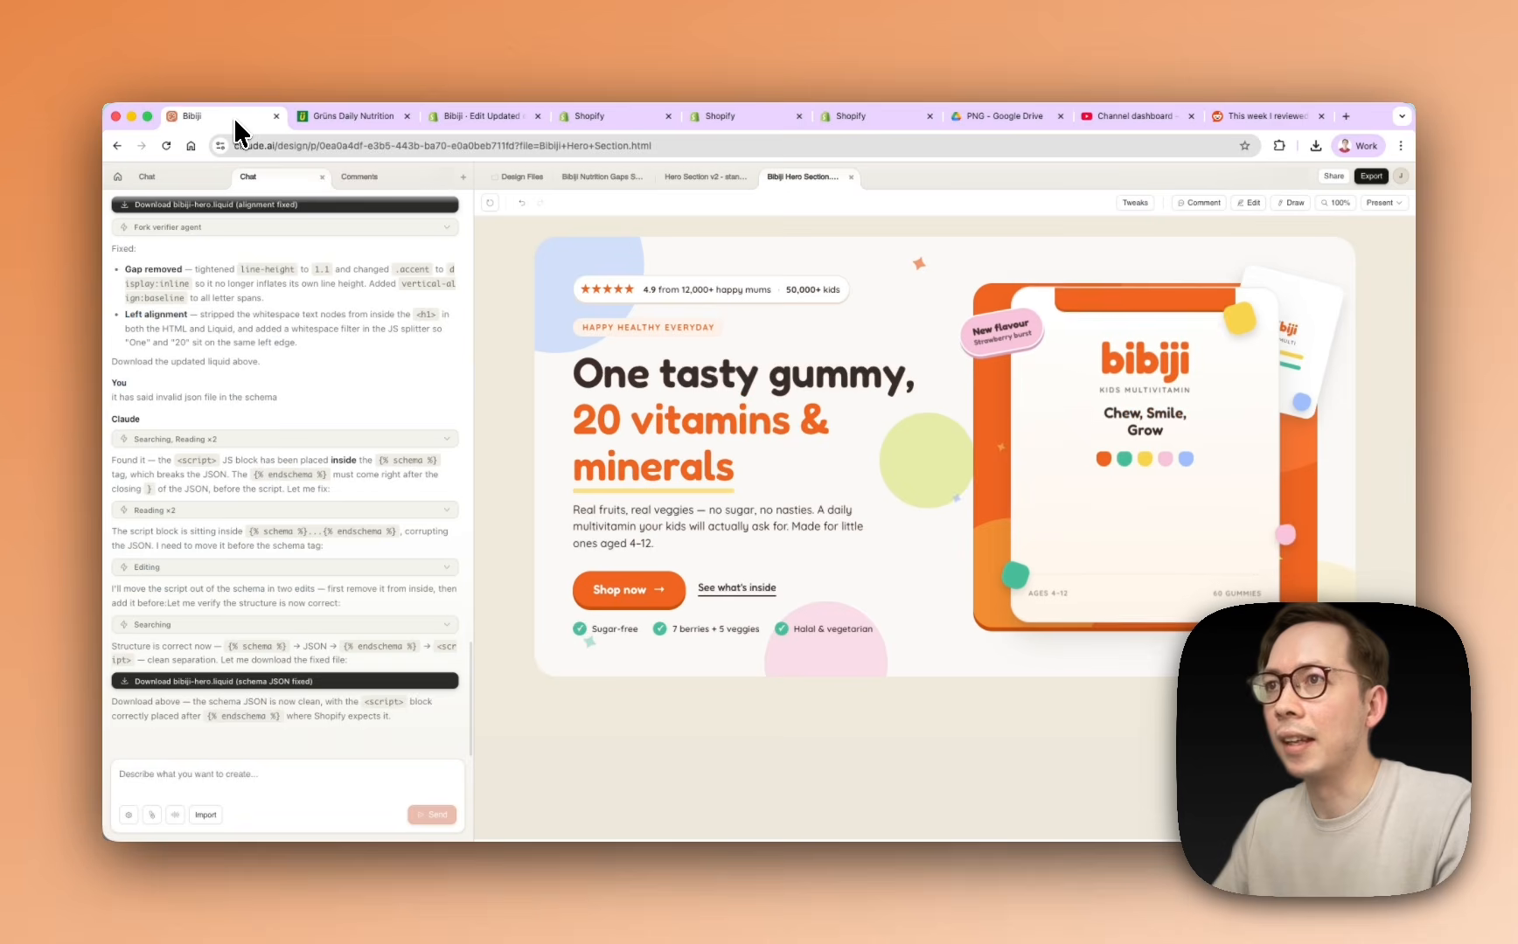
{"action": "left_click", "coordinate": [116, 176]}
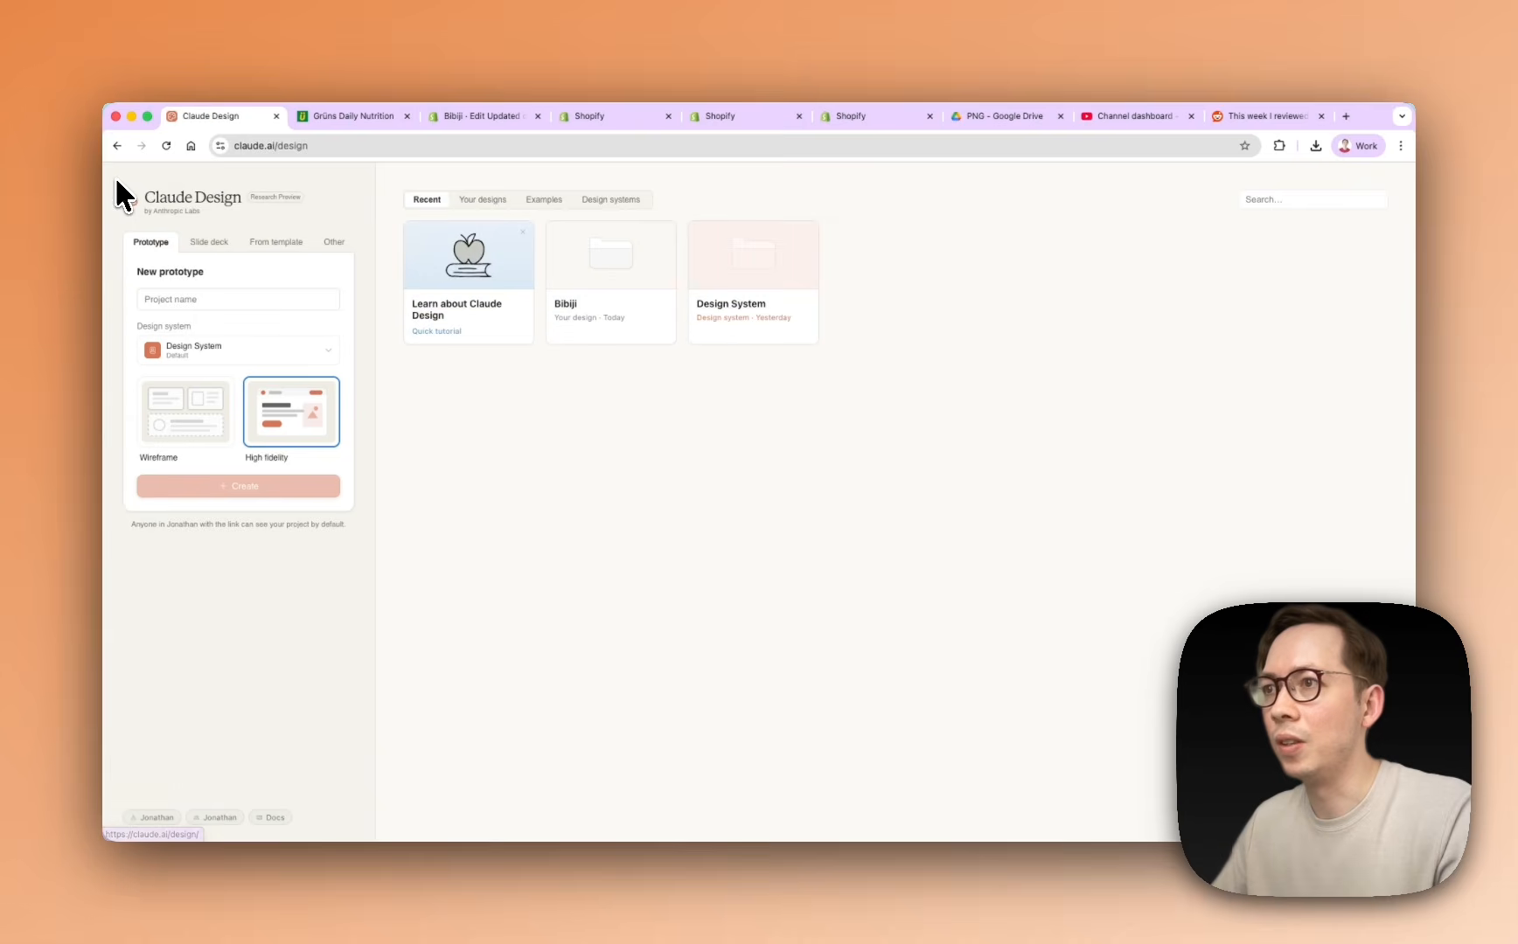
{"action": "left_click", "coordinate": [603, 280]}
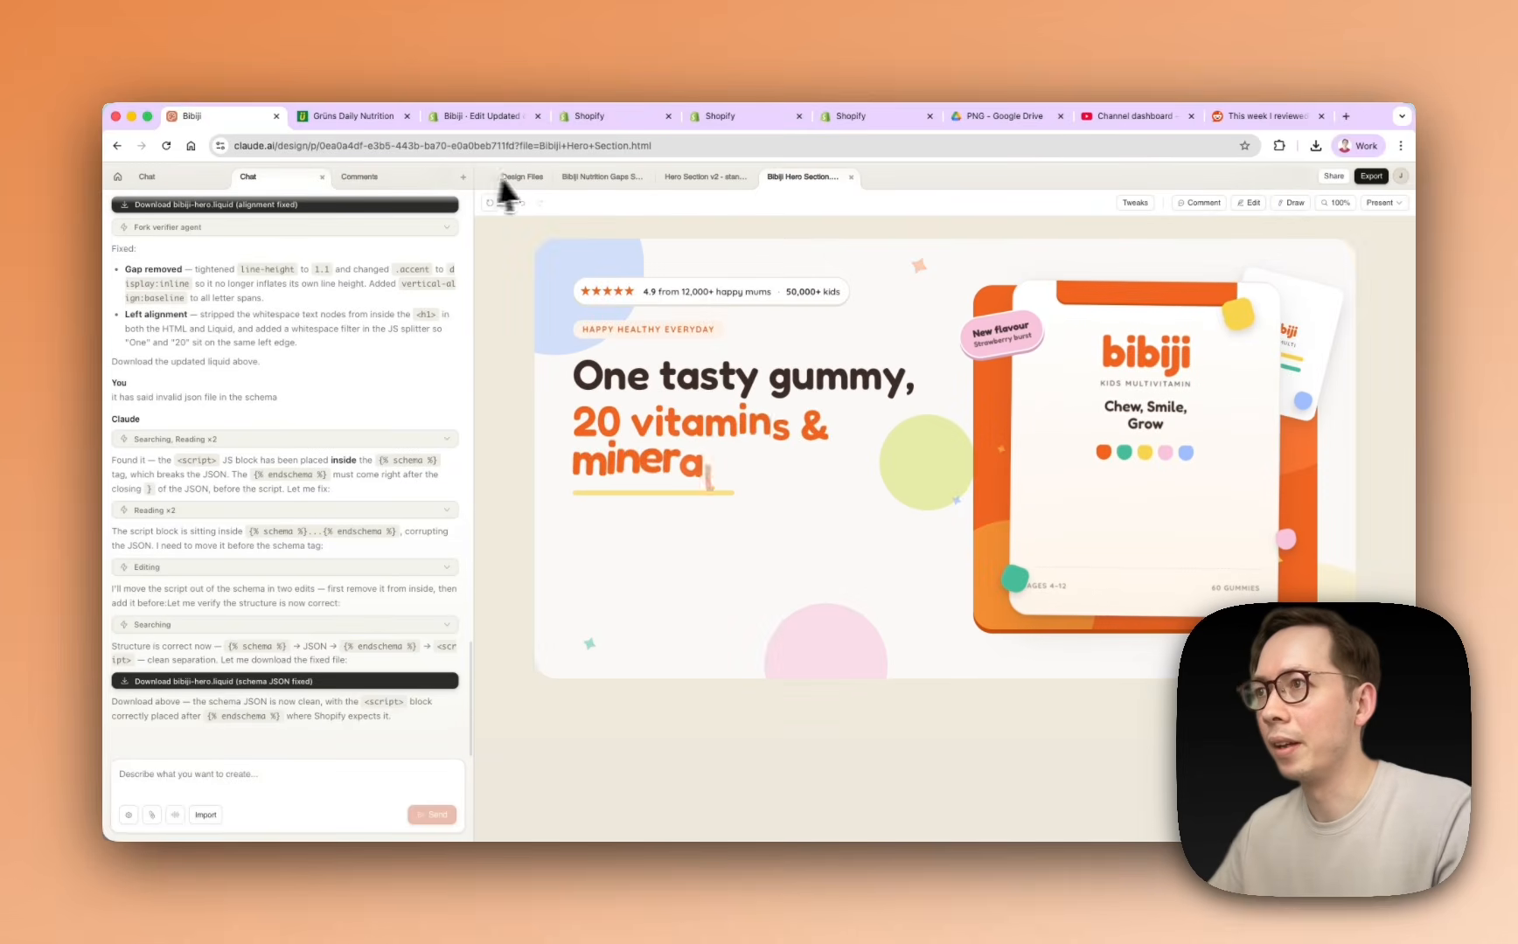
{"action": "left_click", "coordinate": [516, 176]}
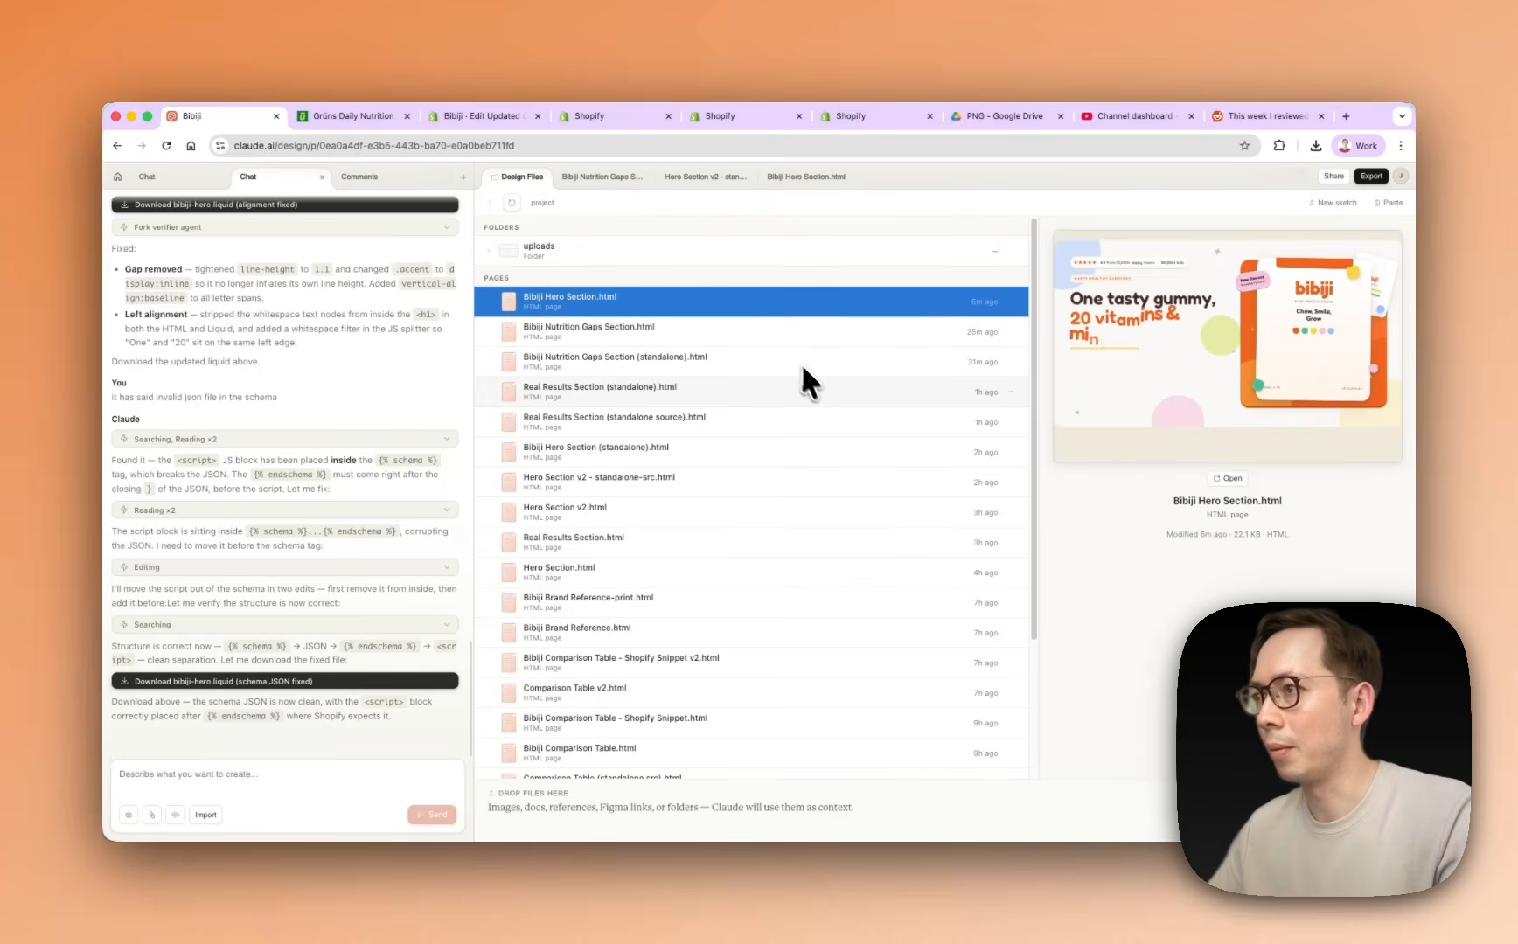
{"action": "left_click", "coordinate": [820, 542]}
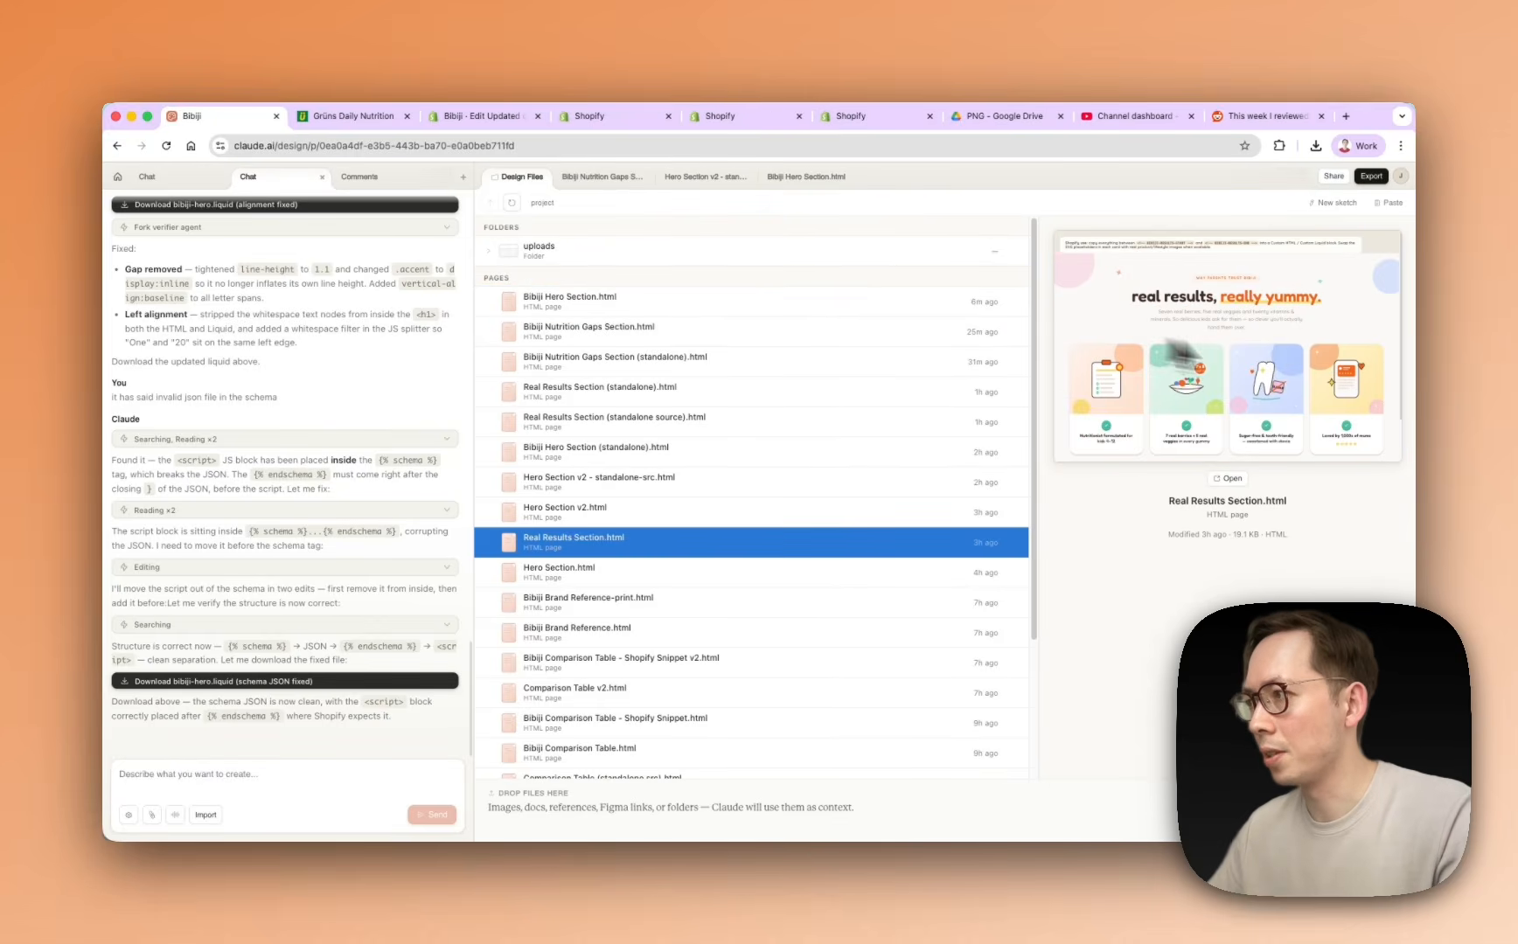
{"action": "left_click", "coordinate": [725, 697]}
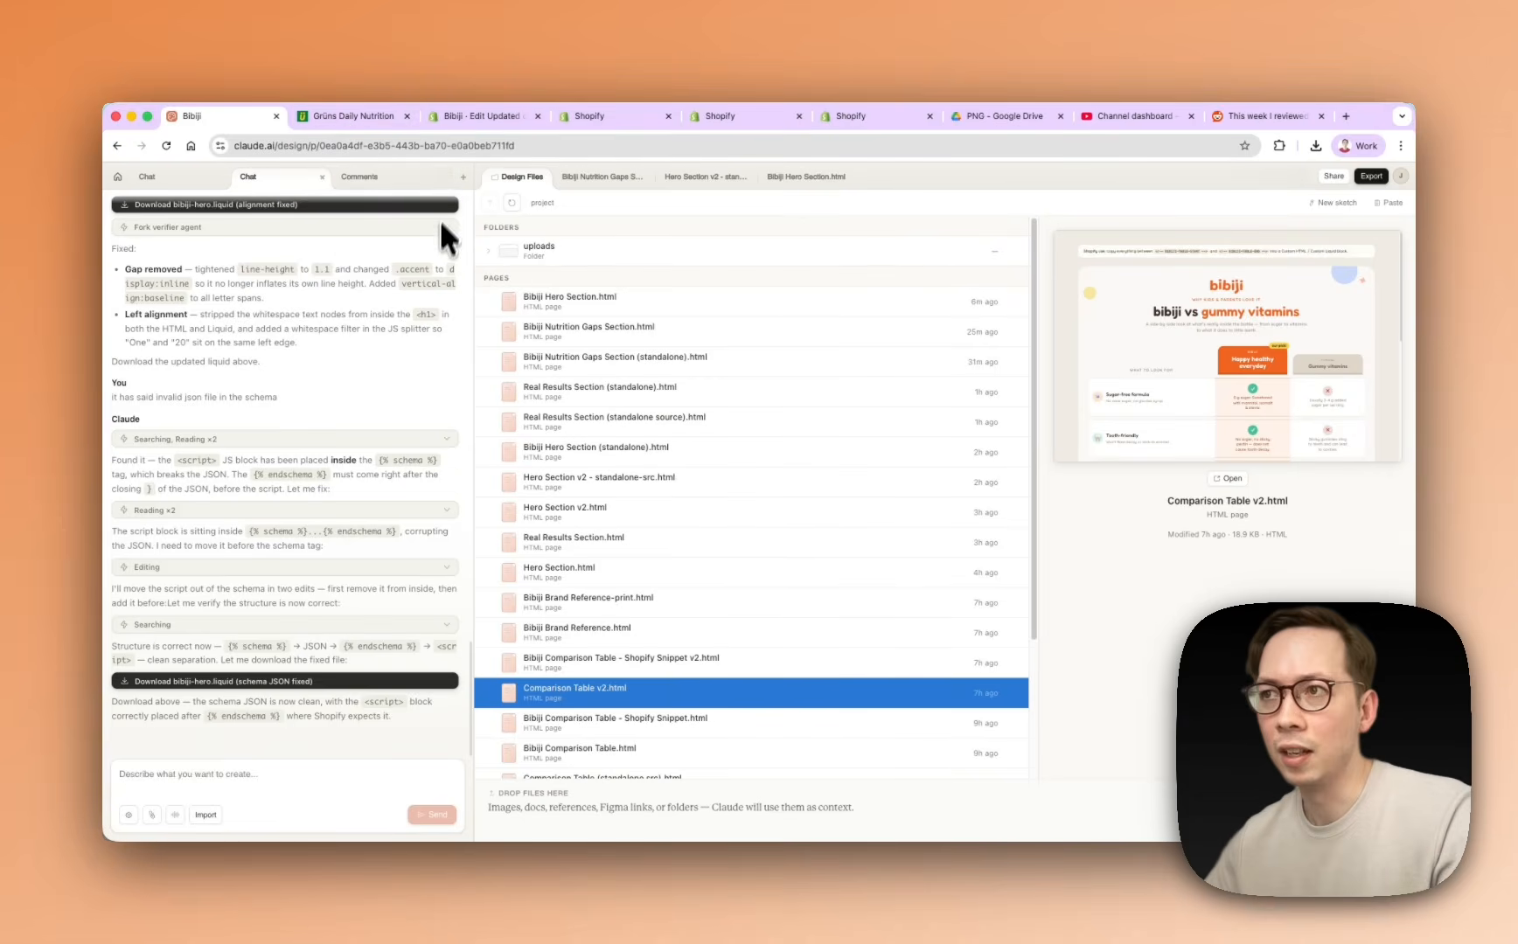
View the Grüns homepage hero for reference and return to the Bibiji project in Claude Design
{"action": "left_click", "coordinate": [371, 121]}
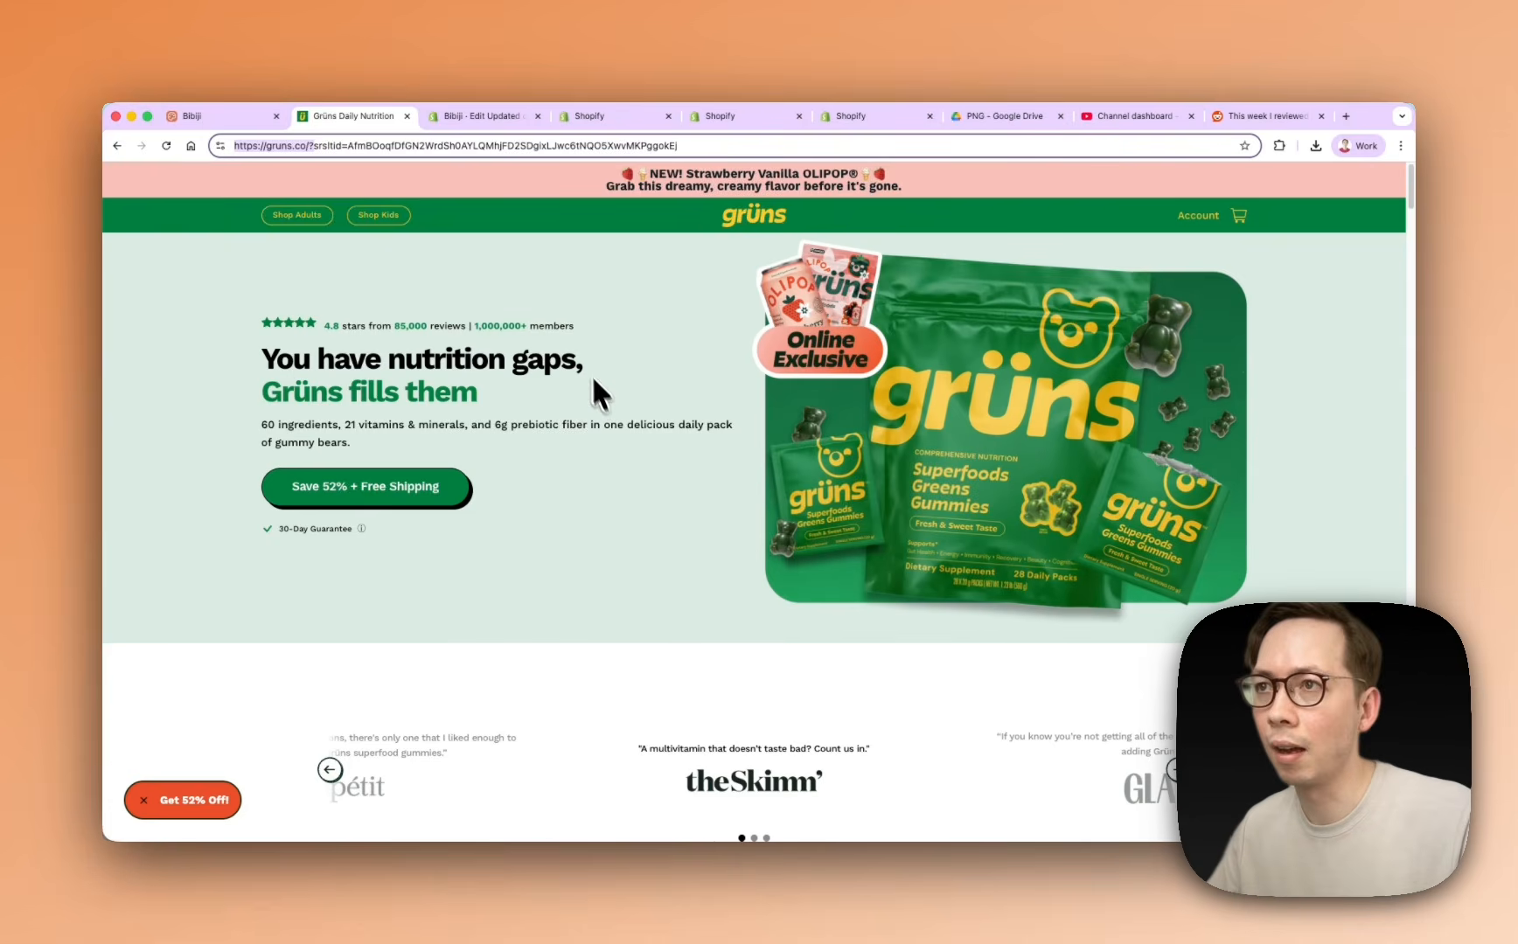
{"action": "key", "text": "super+1"}
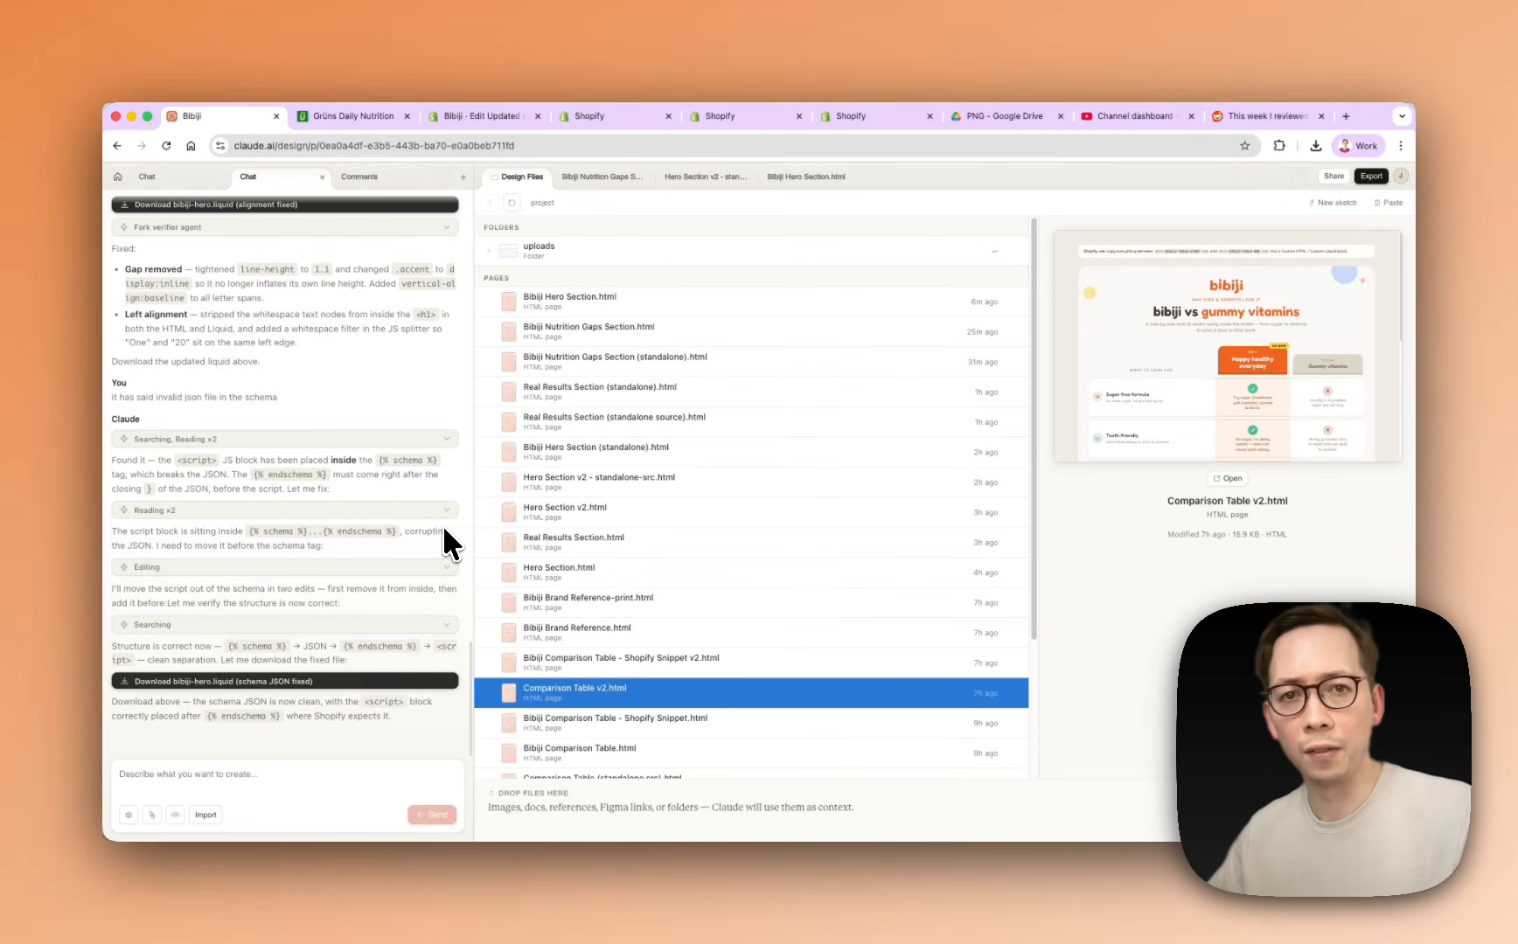